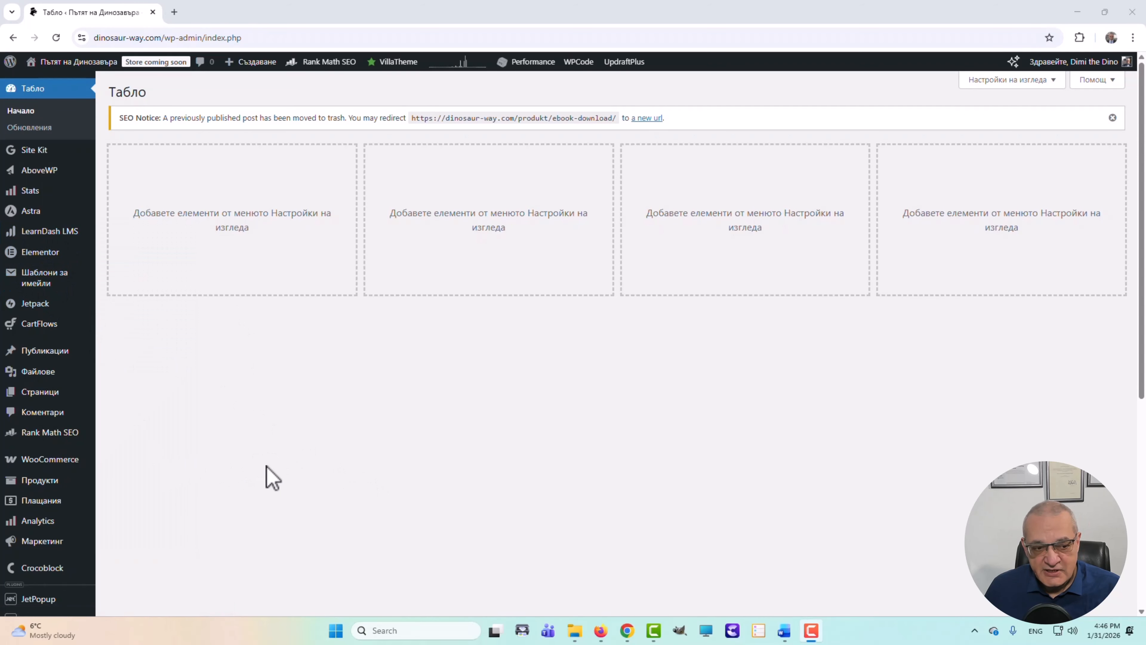
# - Open the Products list showing the single eBook product 'Най-прекрасна Електронна Книга'
pyautogui.moveTo(27, 333)
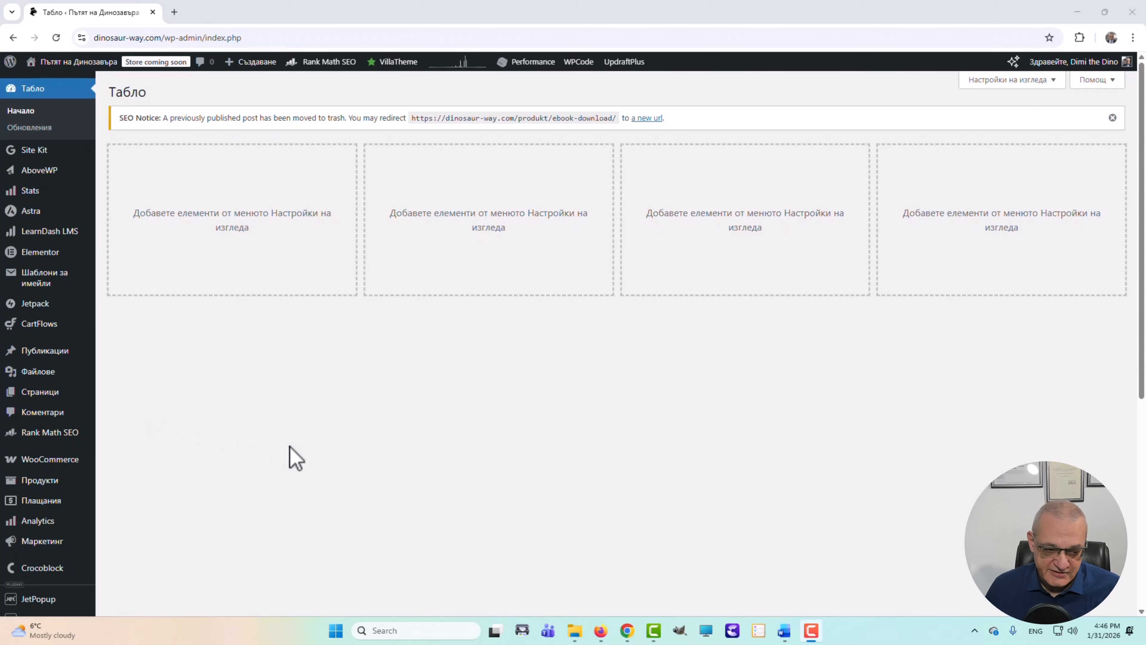
pyautogui.moveTo(45, 484)
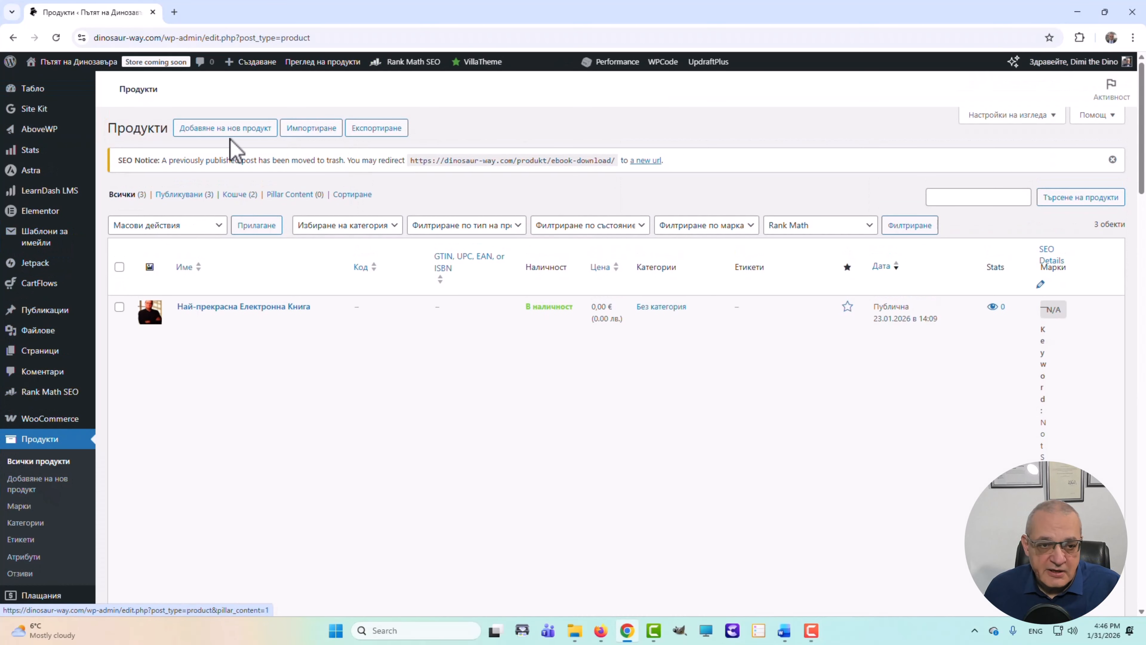
# - Start a new product titled 'Най-прекрасна ПДФ книга за електронна търговия' using the Bulgarian layout
pyautogui.click(224, 131)
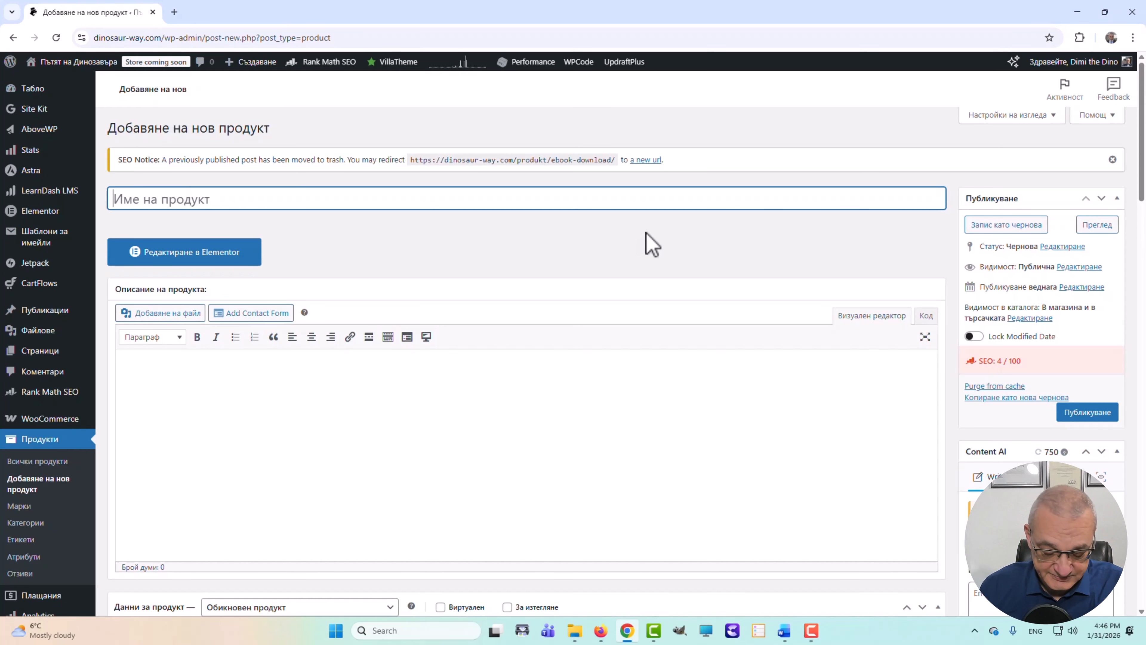
pyautogui.write('Na')
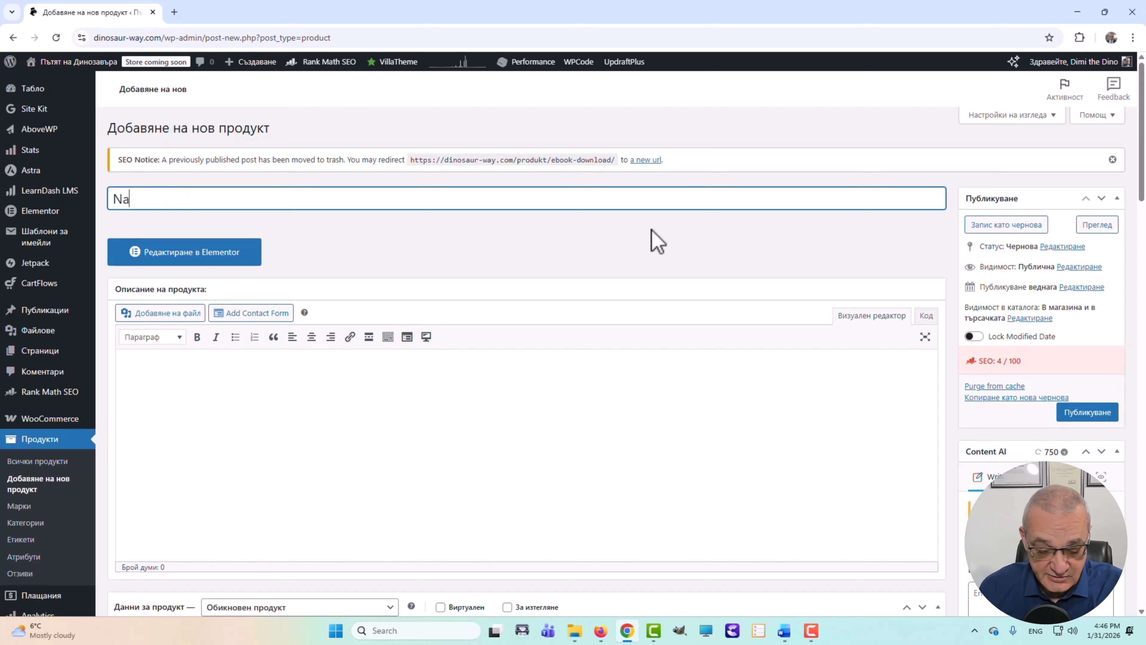
pyautogui.press('BackSpace')
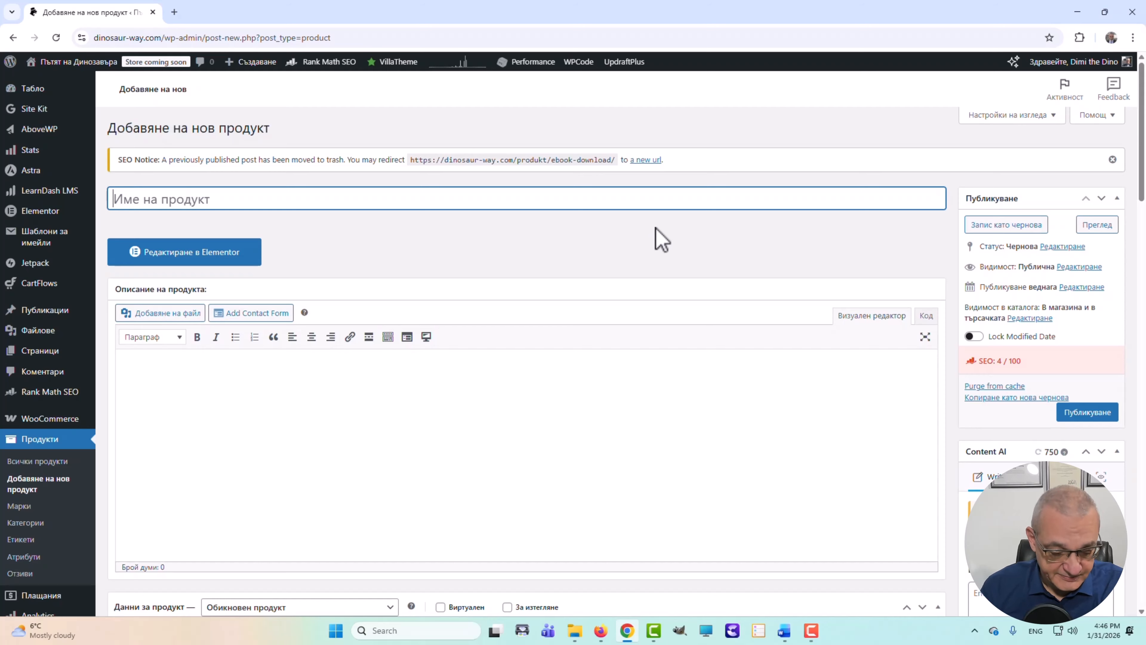
pyautogui.hotkey('alt', 'shift')
pyautogui.write('Н')
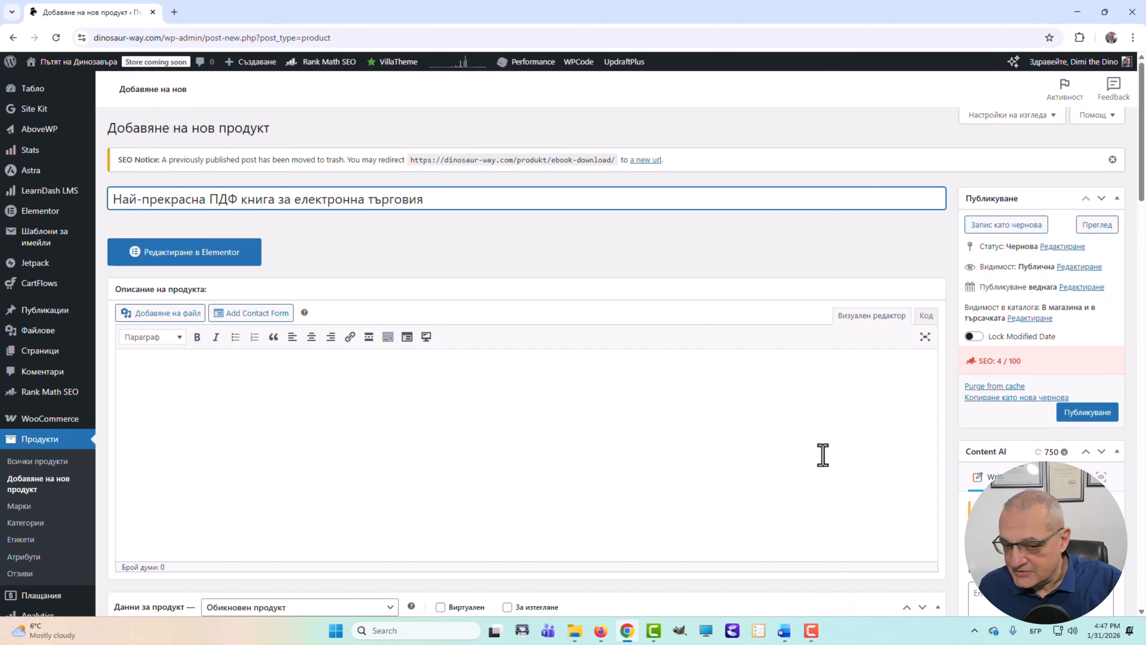
# - Mark the new product as Виртуален and За изтегляне
pyautogui.scroll(-4, 788, 453)
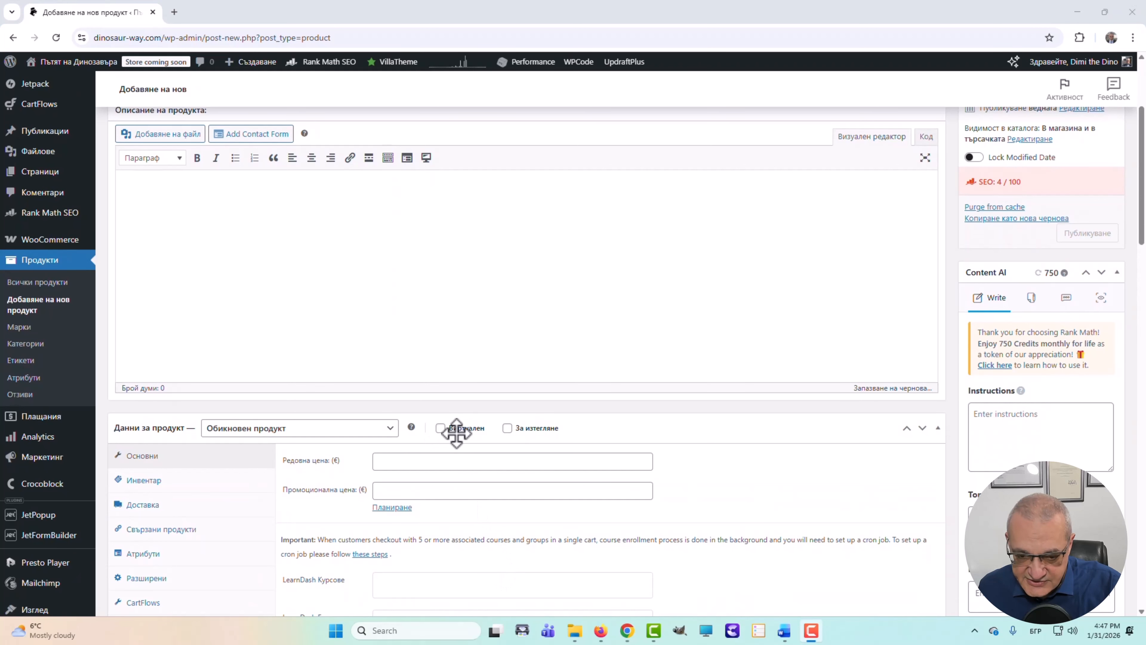
pyautogui.click(440, 429)
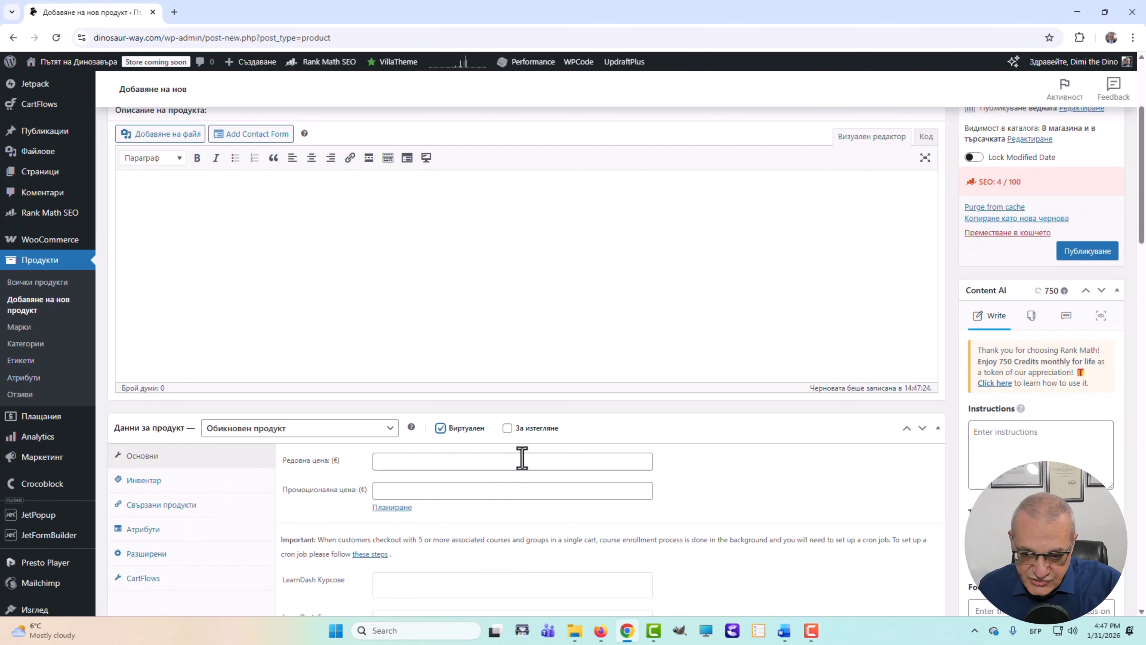
pyautogui.click(508, 430)
pyautogui.scroll(-3, 749, 519)
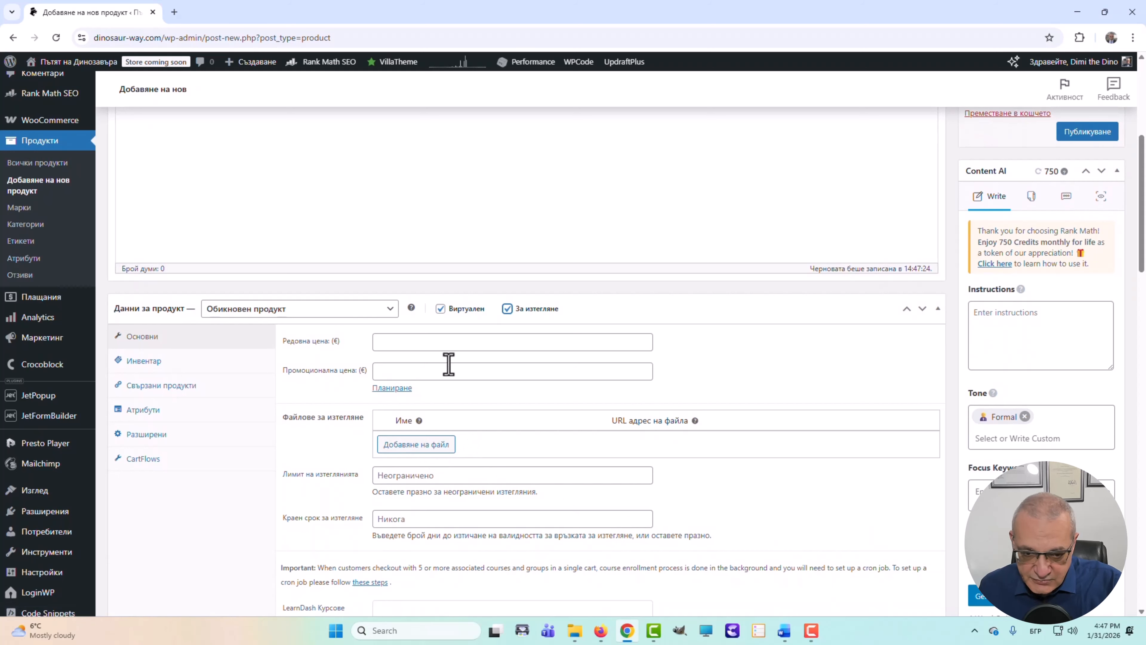
# - Set the regular price to 0 and attach A-magnifient-PDF-book.pdf from the media library as the download
pyautogui.click(429, 343)
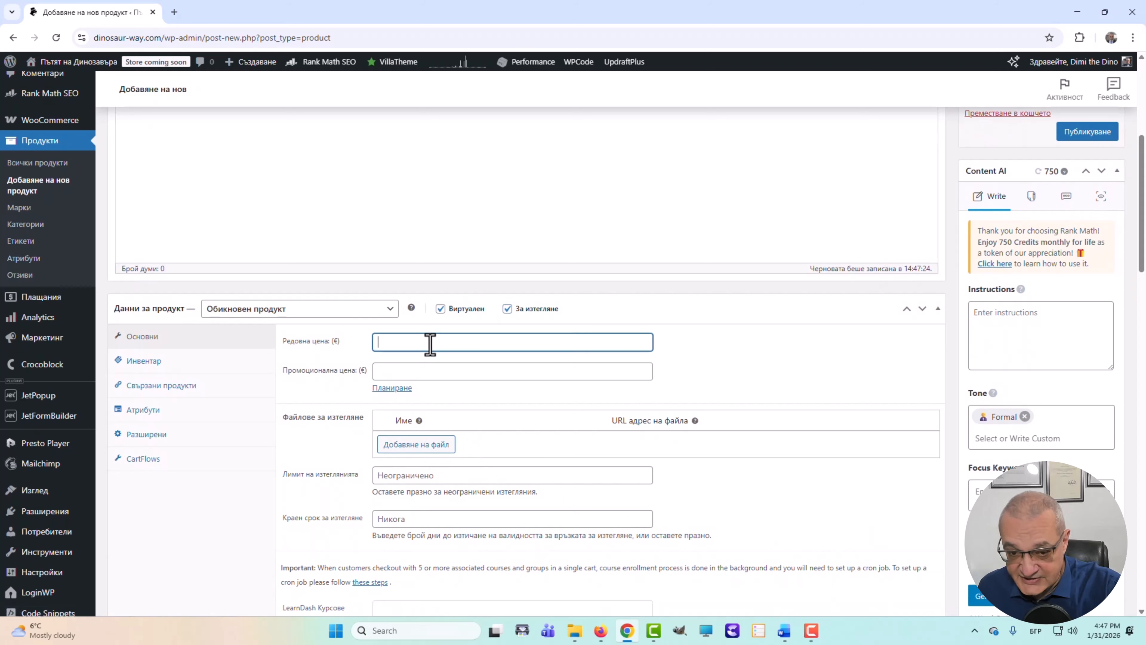
pyautogui.write('0')
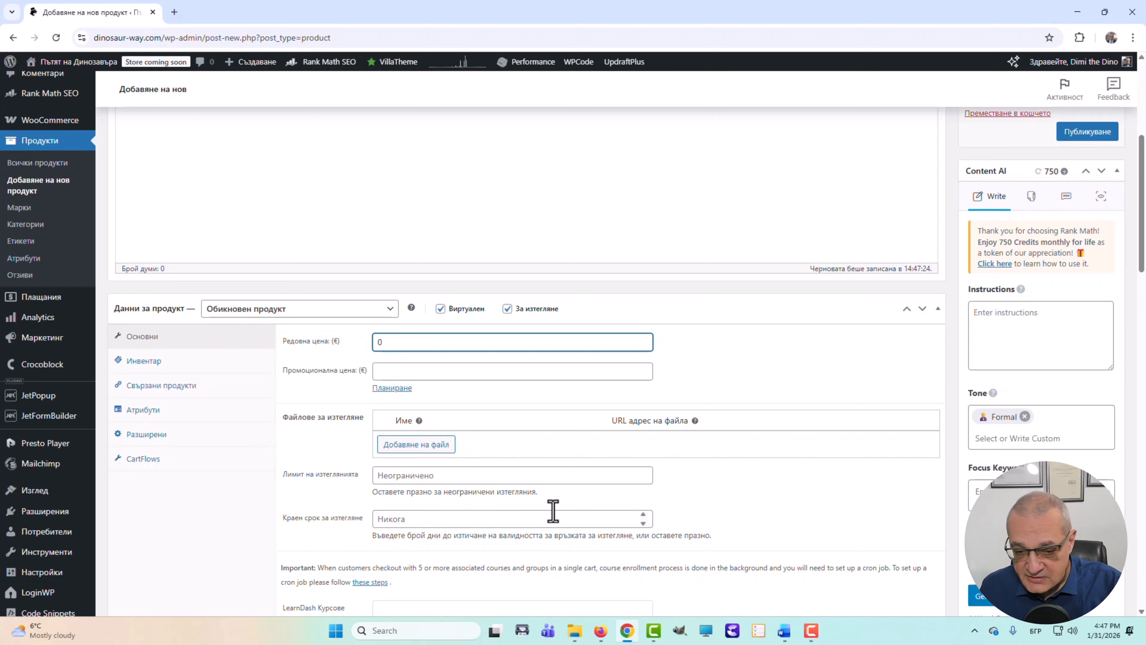
pyautogui.click(433, 444)
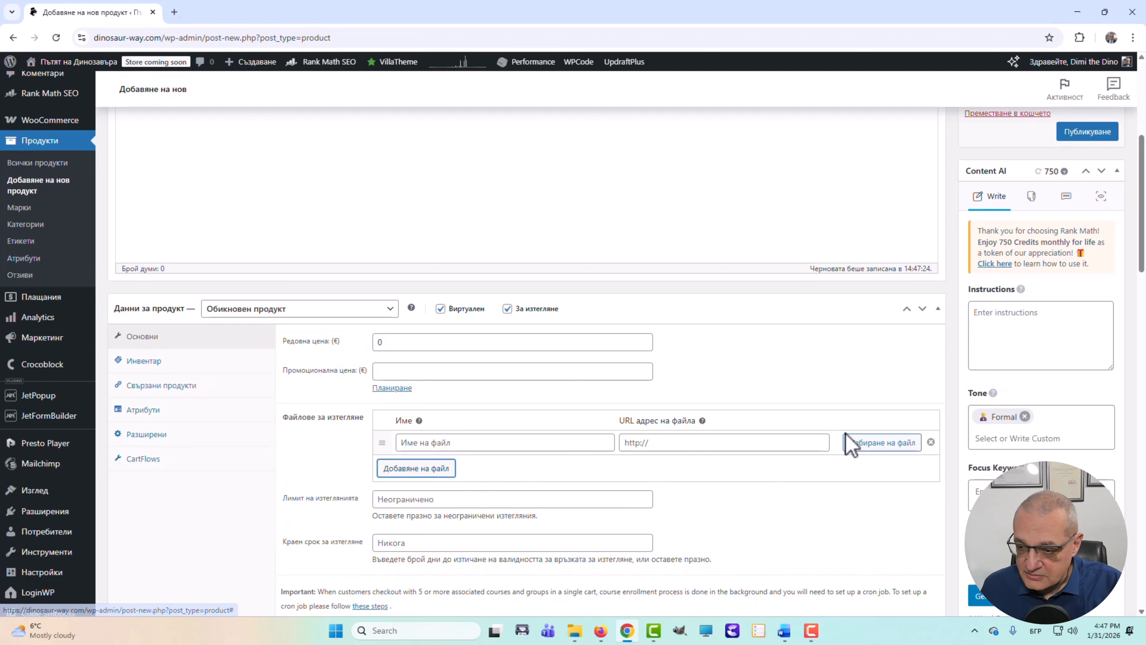
pyautogui.click(847, 443)
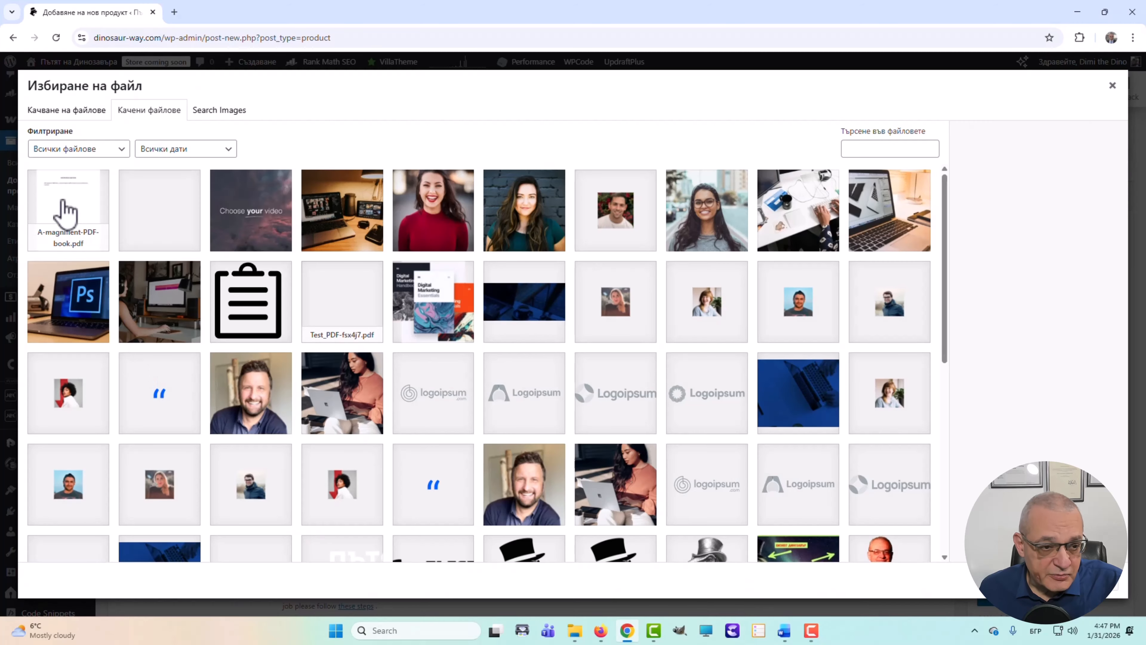
pyautogui.click(73, 216)
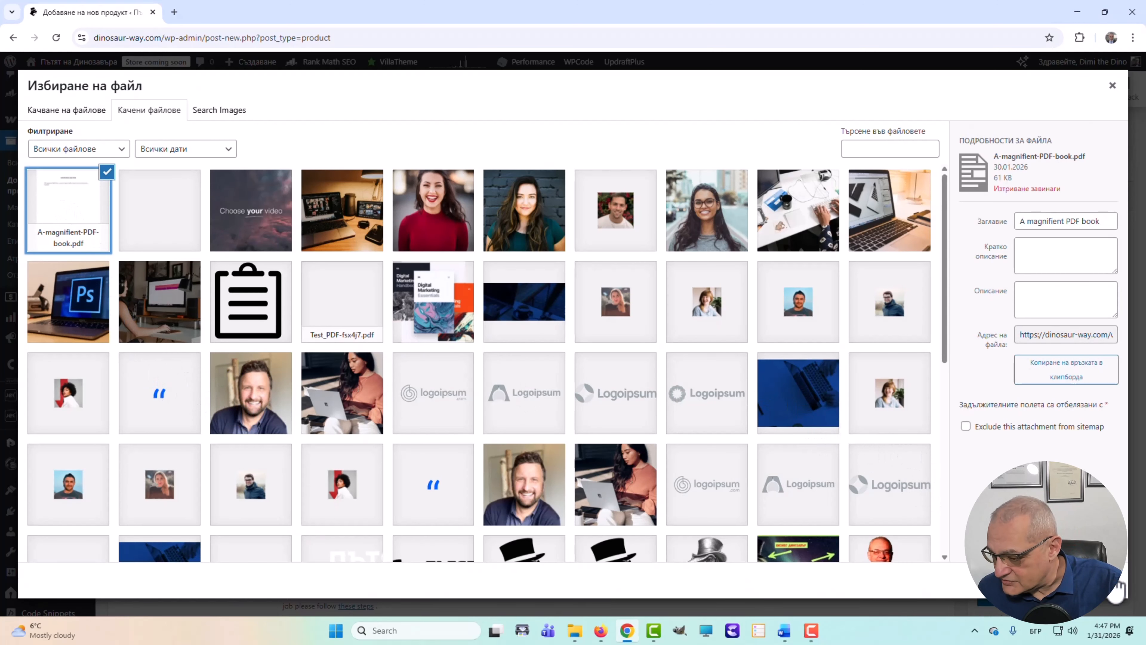
pyautogui.click(1082, 583)
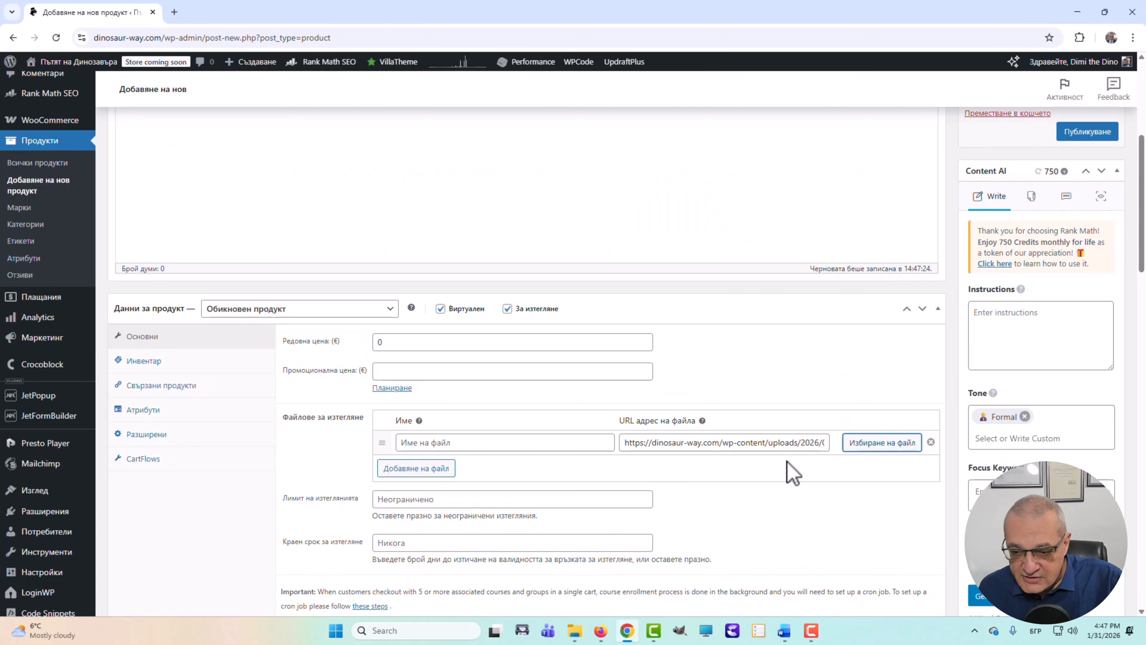
pyautogui.scroll(-1, 767, 485)
pyautogui.scroll(-2, 785, 483)
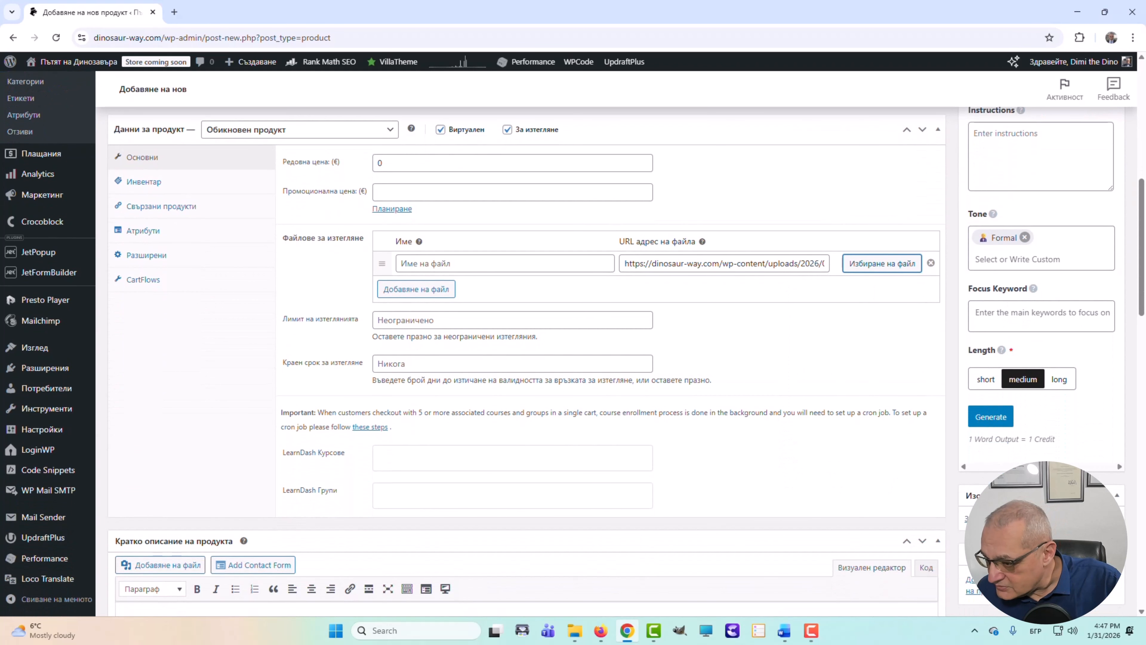
pyautogui.scroll(-4, 526, 361)
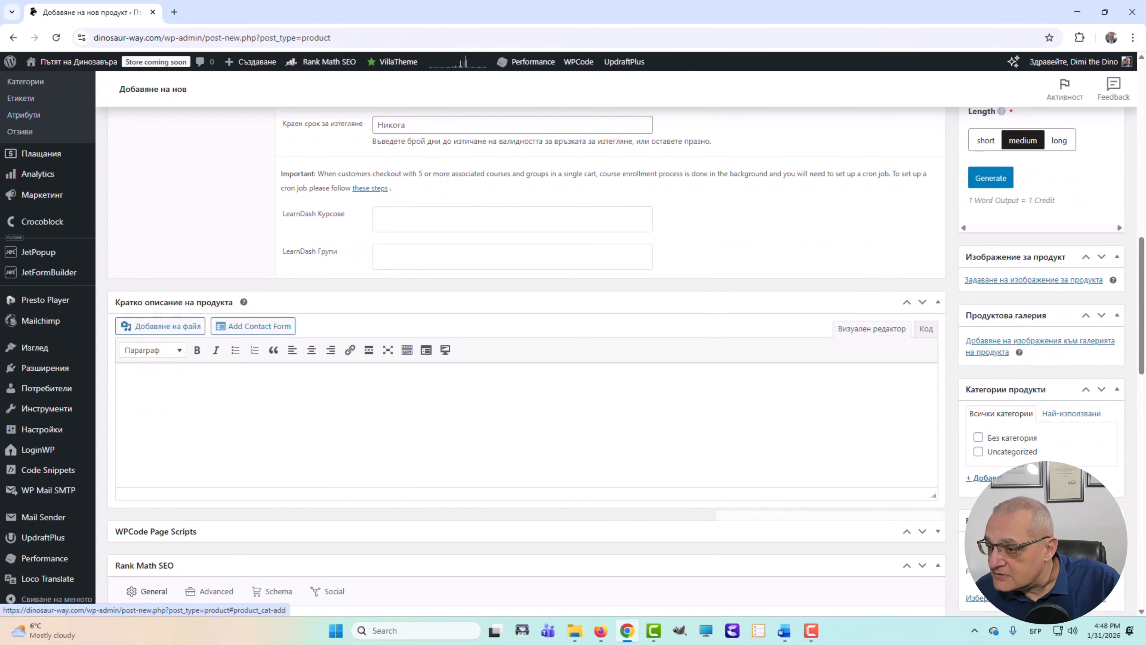
# - Set the black-and-white dino sketch as the product image
pyautogui.click(1027, 282)
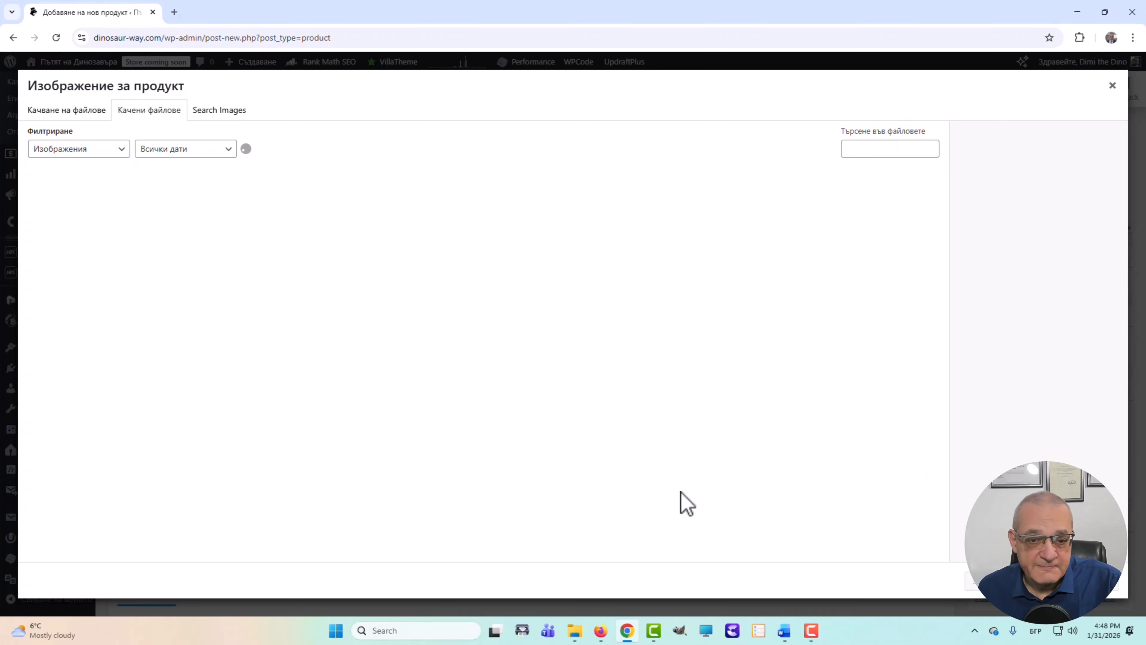
pyautogui.scroll(-2, 550, 469)
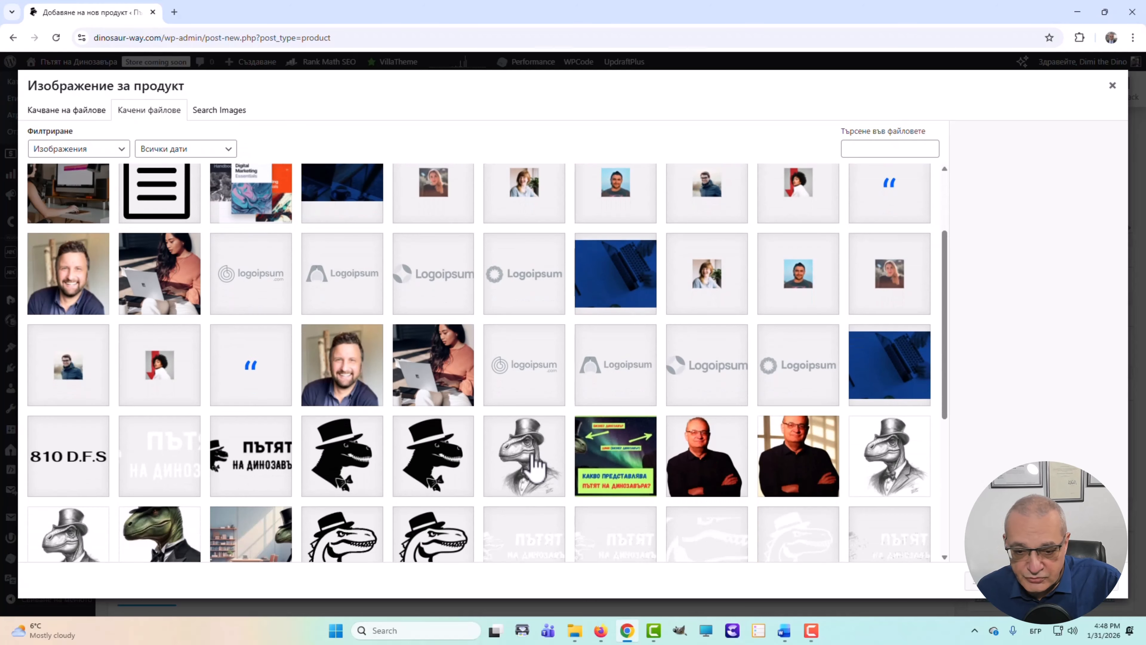
pyautogui.scroll(-1, 550, 473)
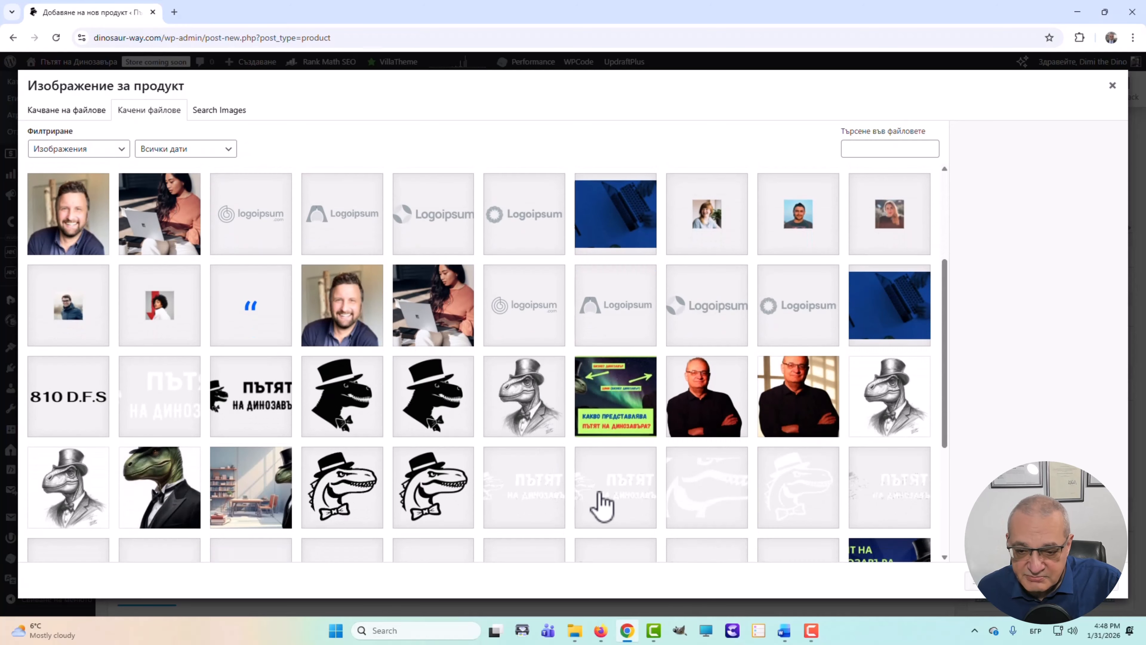
pyautogui.click(526, 408)
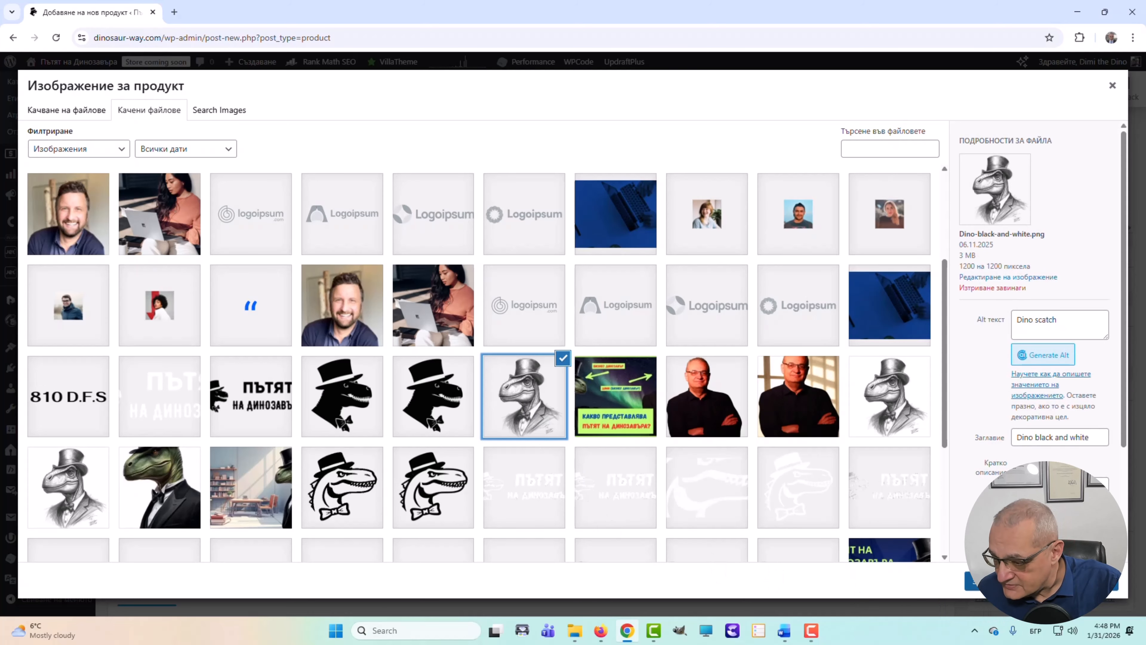
pyautogui.click(984, 583)
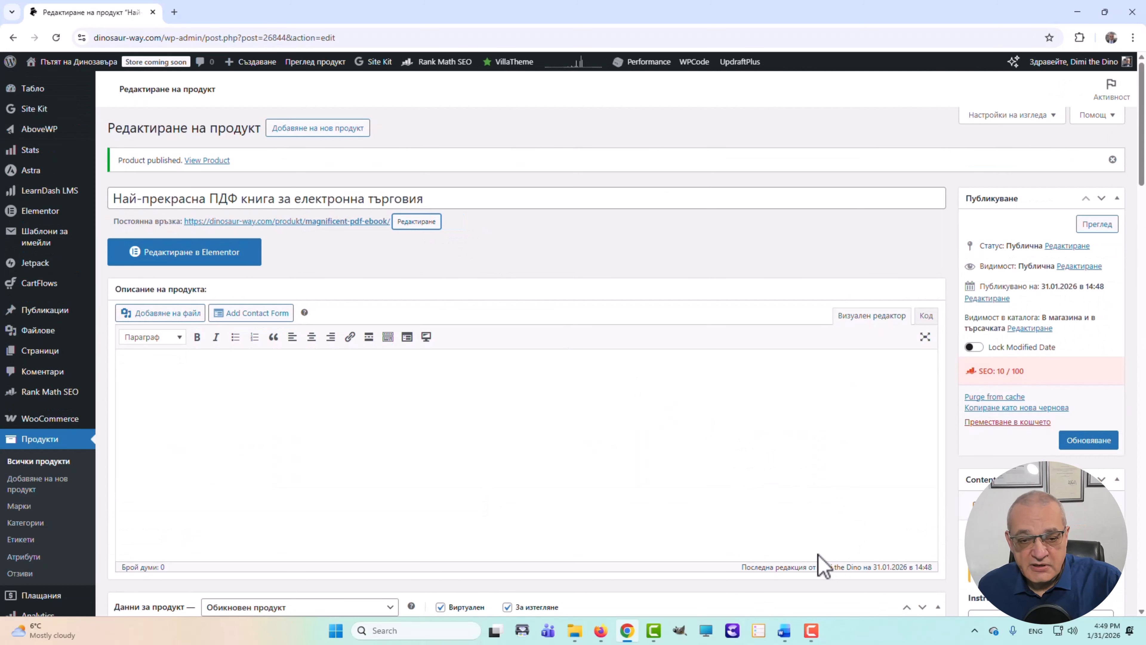
# - Publish the eBook product and save its update
pyautogui.scroll(-5, 843, 521)
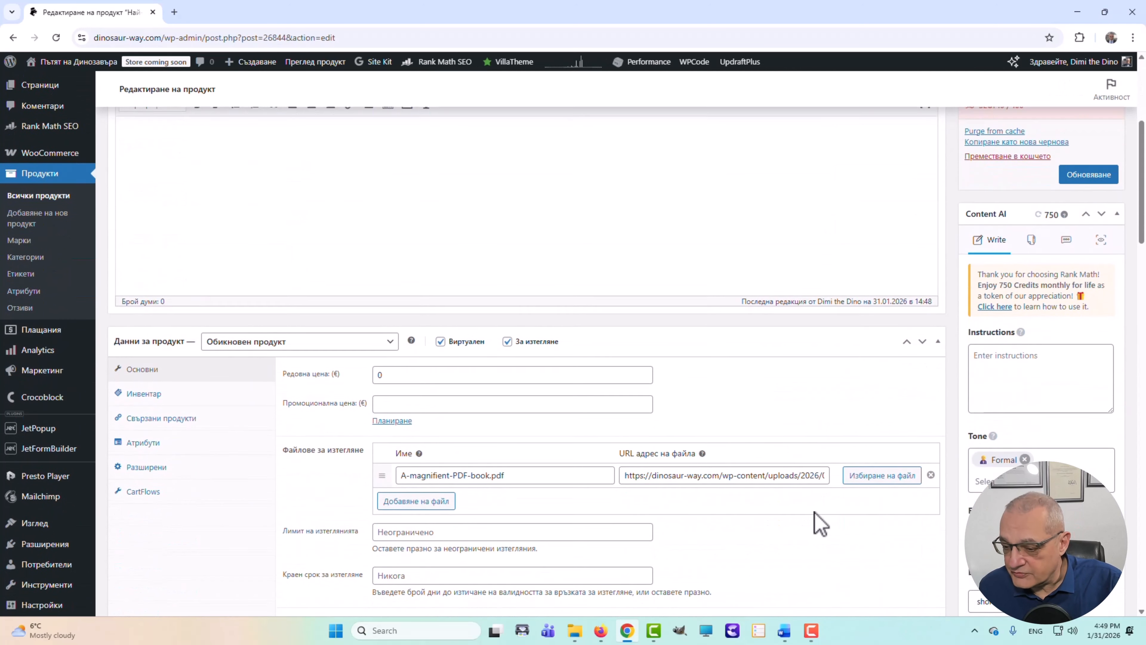
pyautogui.scroll(5, 819, 522)
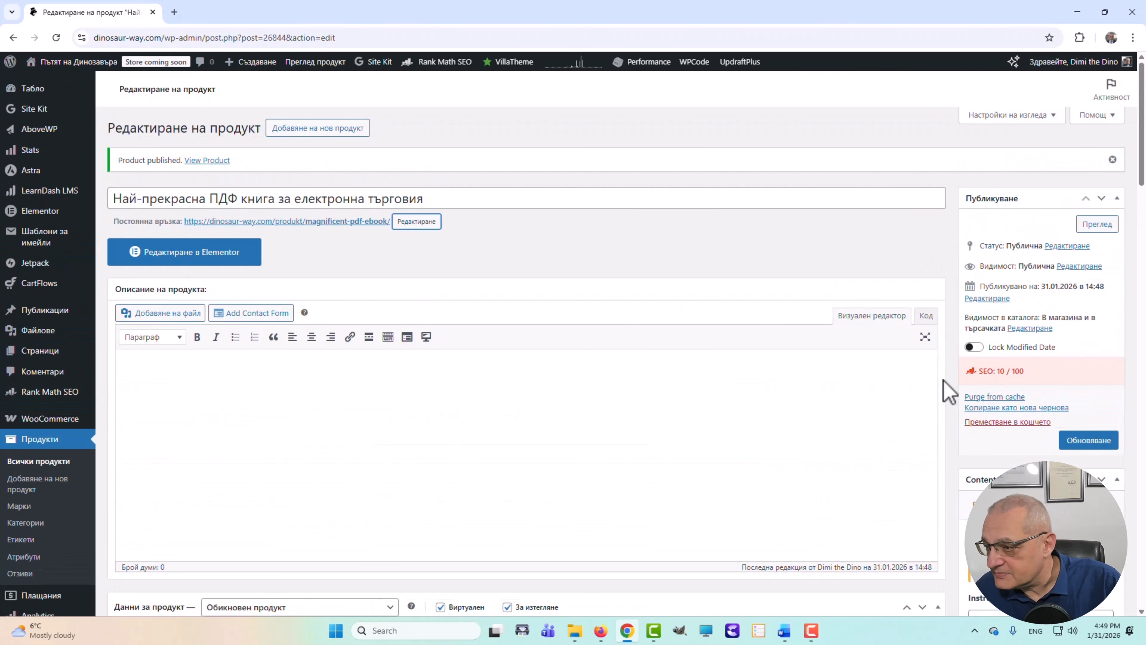
pyautogui.click(1088, 440)
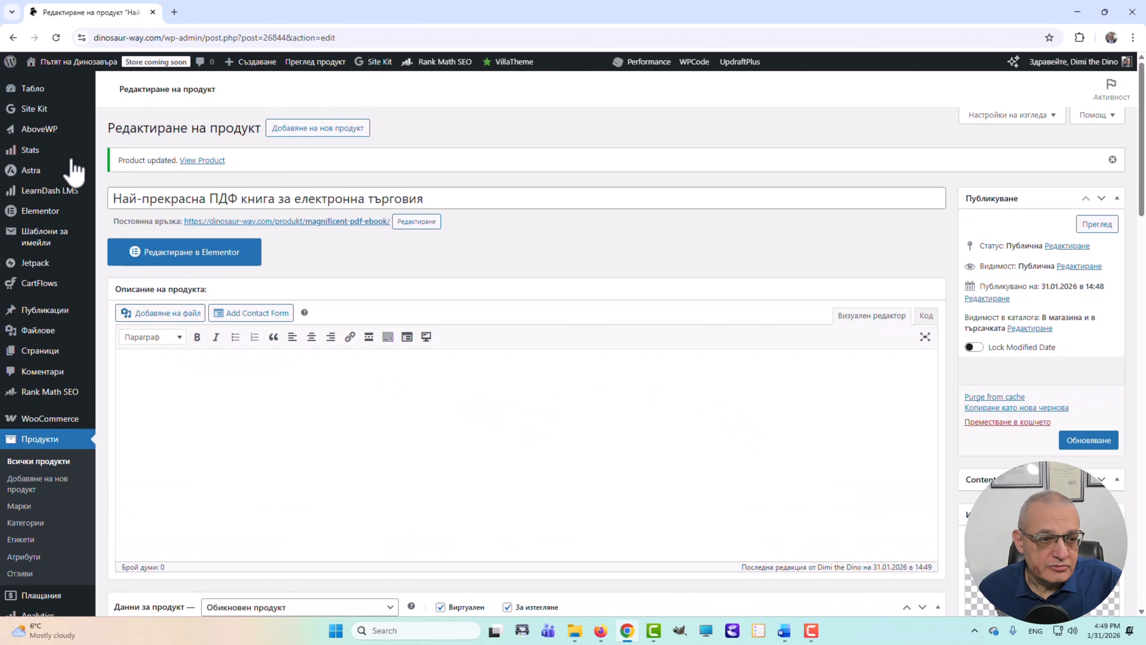
# - Open the CartFlows dashboard from its admin sidebar flyout menu
pyautogui.moveTo(44, 202)
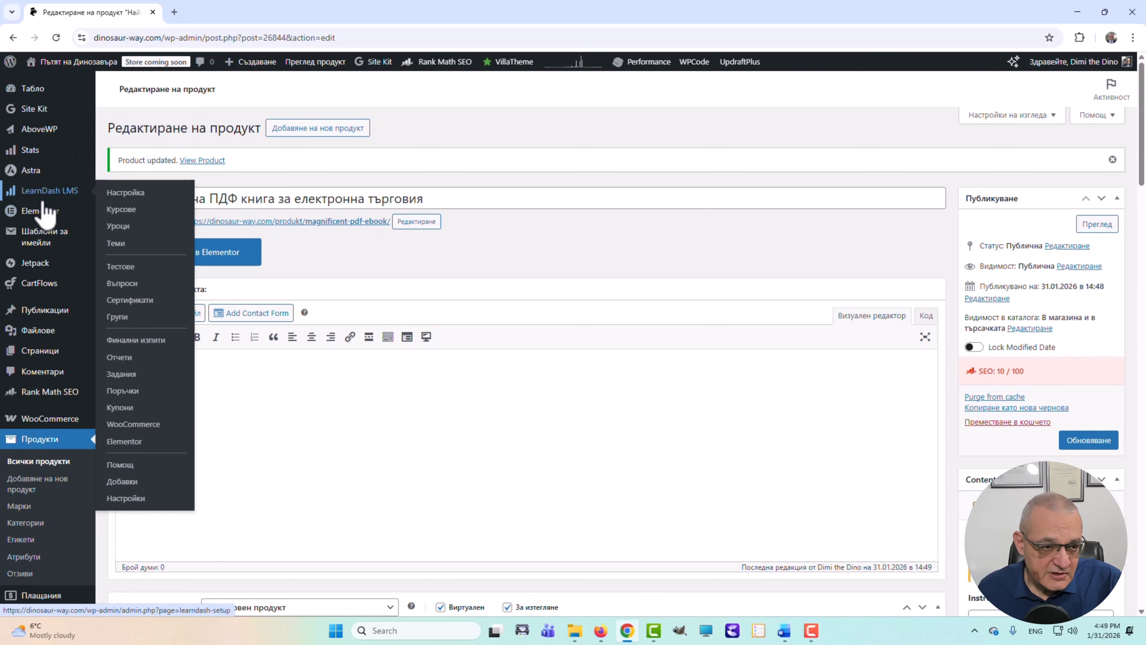
pyautogui.moveTo(44, 285)
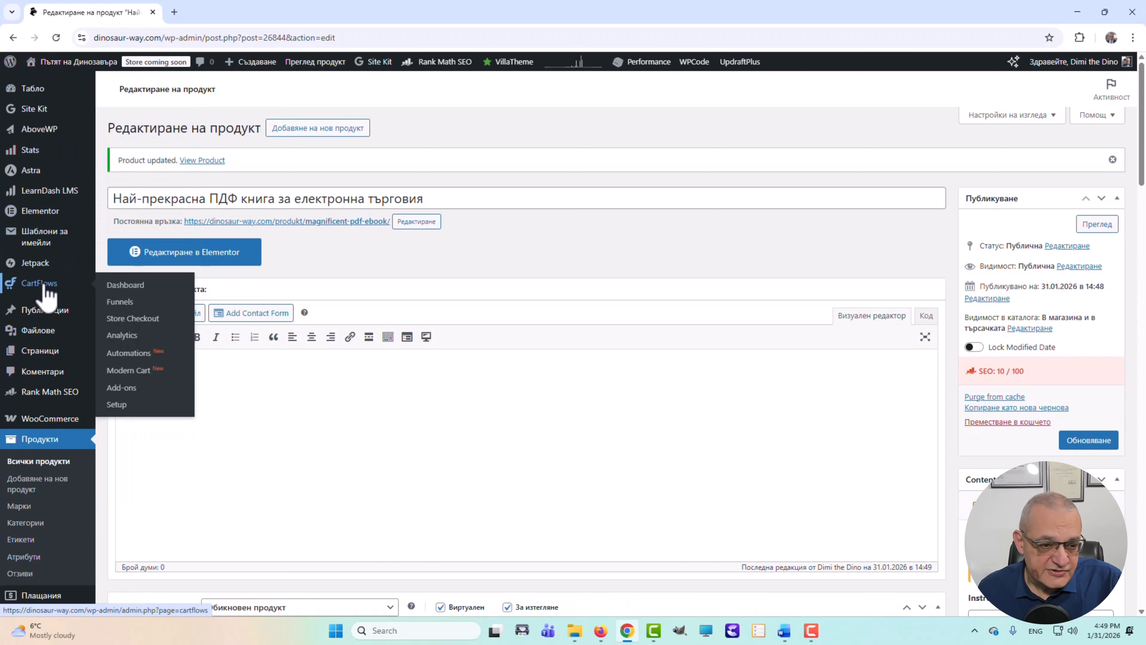
pyautogui.click(133, 323)
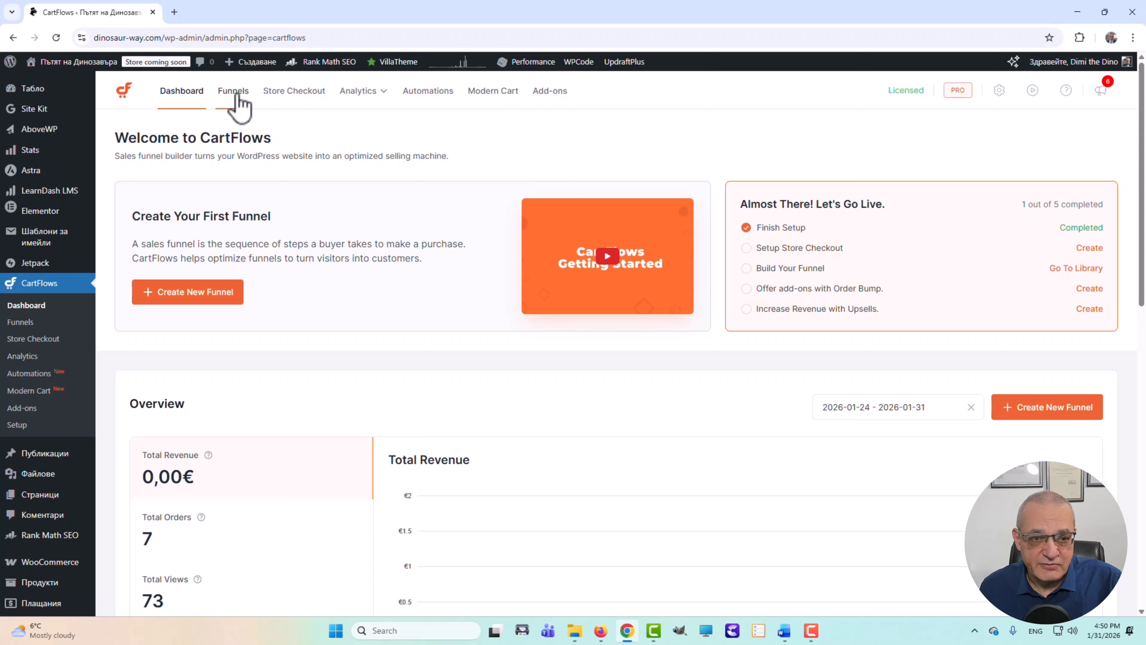
# - Open the Online Marketing eBook template preview from the CartFlows funnel library
pyautogui.click(227, 92)
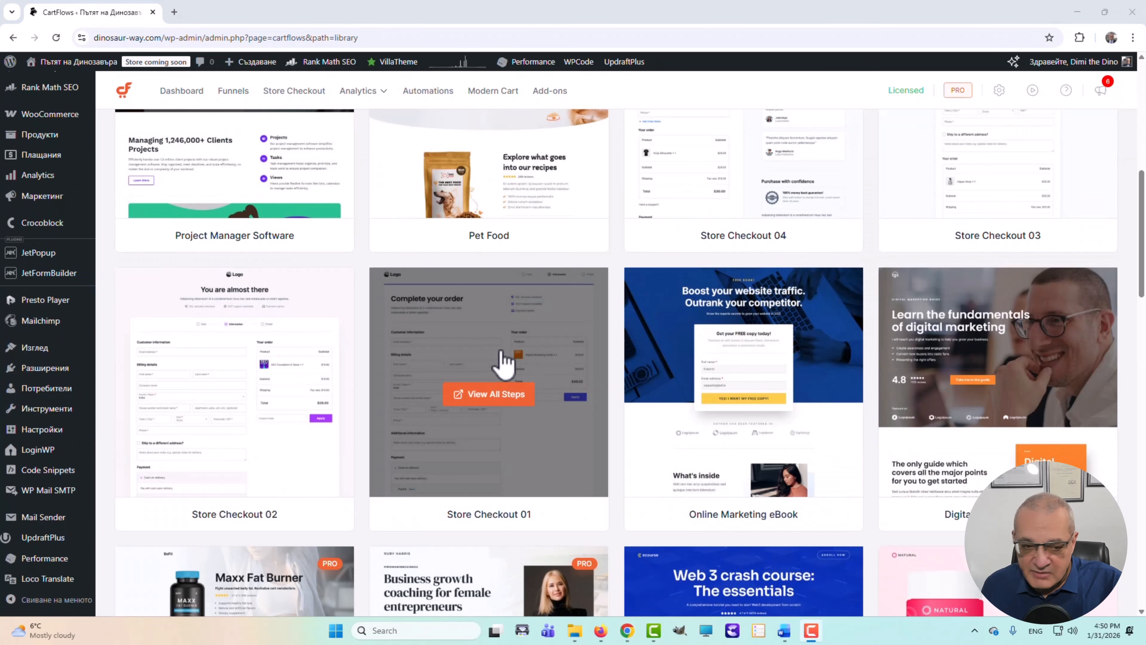
pyautogui.scroll(6, 342, 340)
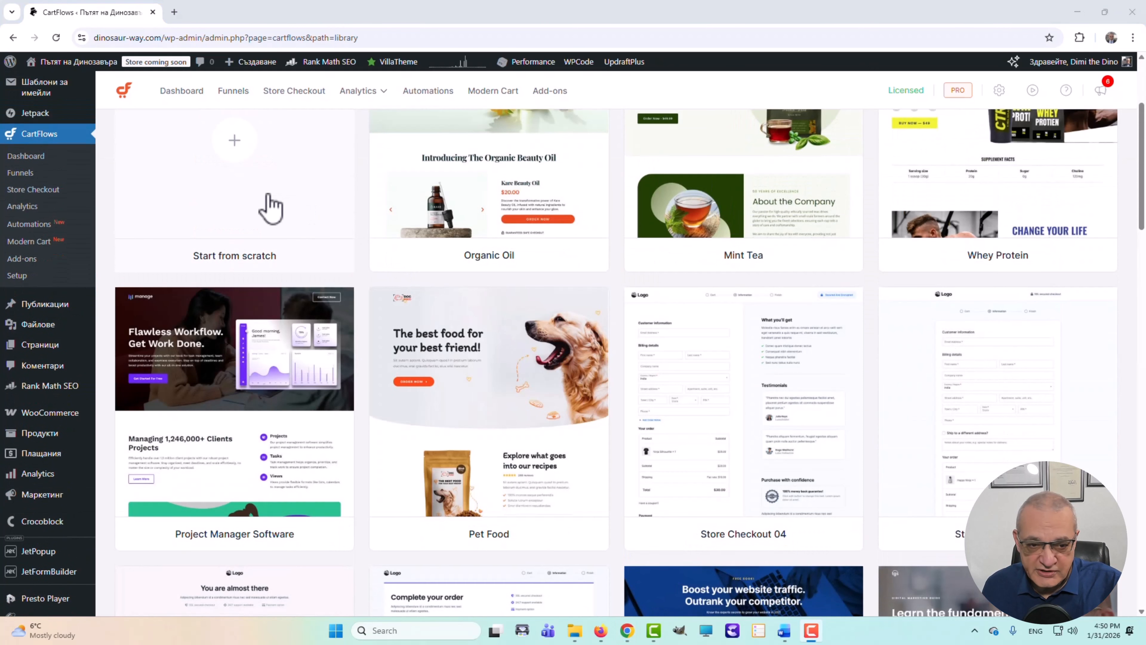
pyautogui.scroll(-4, 641, 406)
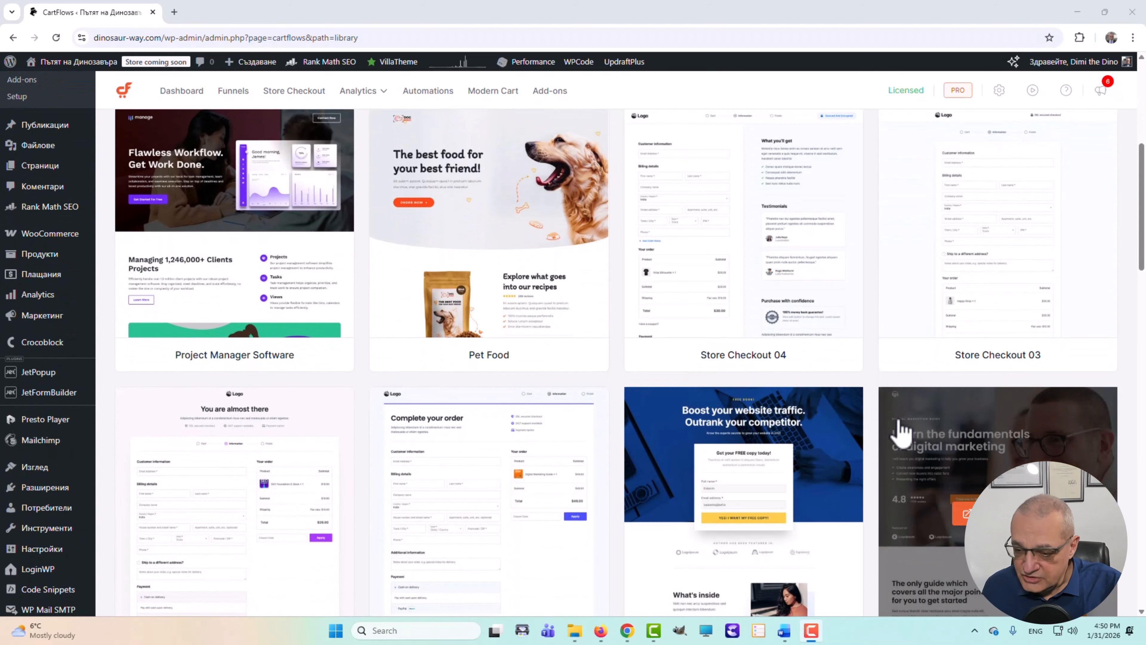
pyautogui.scroll(-3, 900, 432)
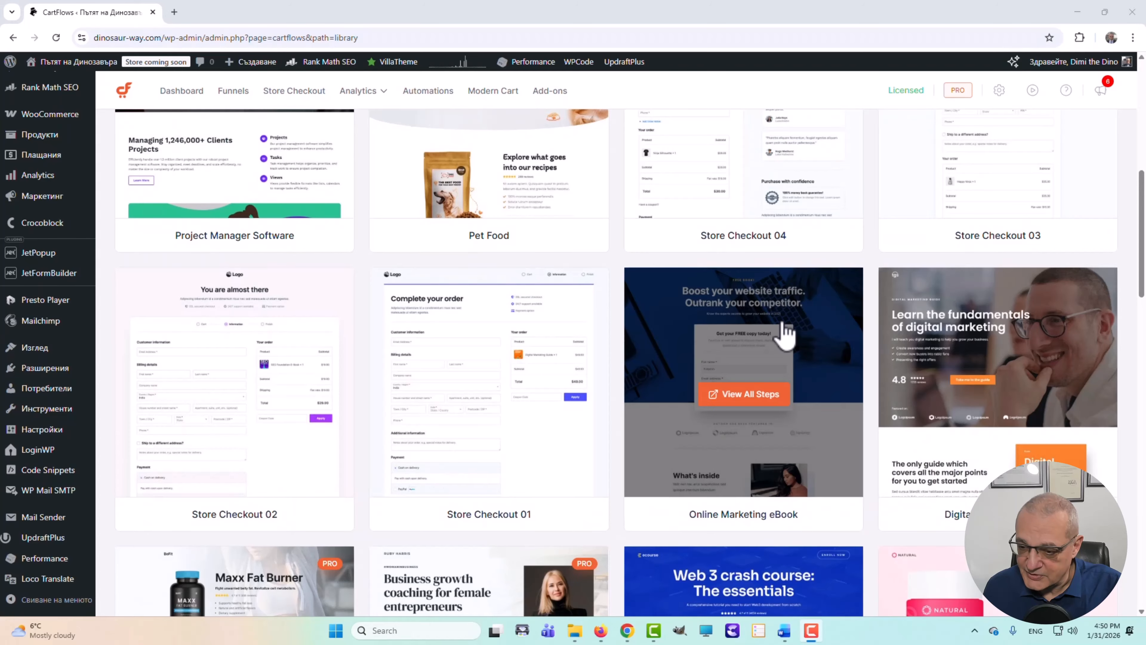
pyautogui.click(785, 332)
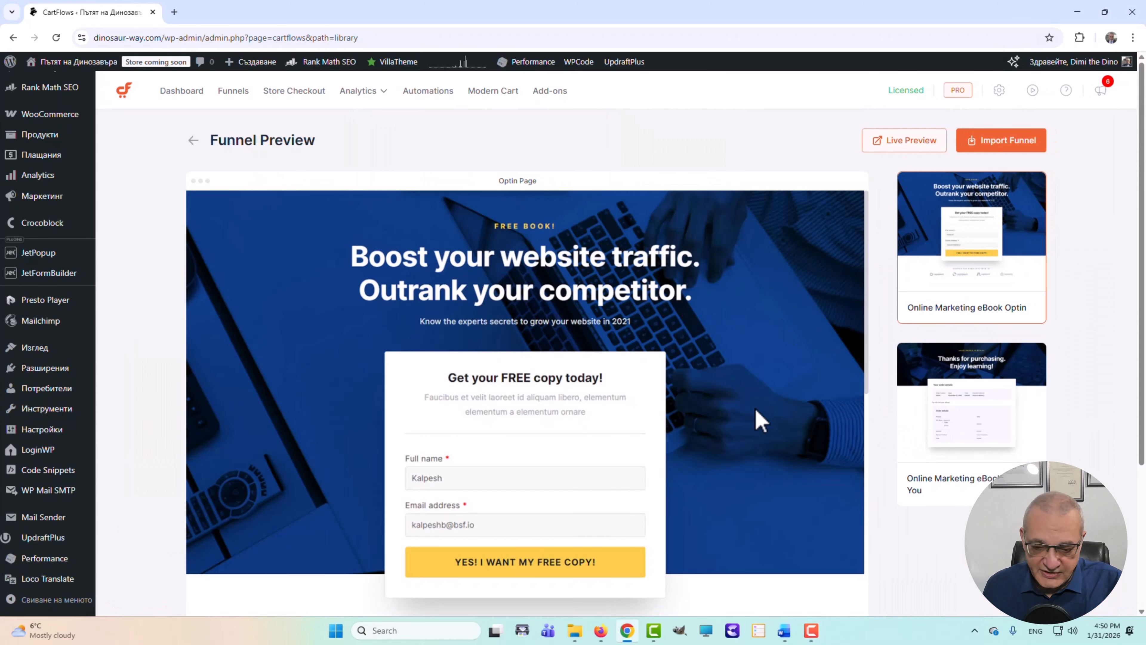
pyautogui.scroll(-4, 749, 440)
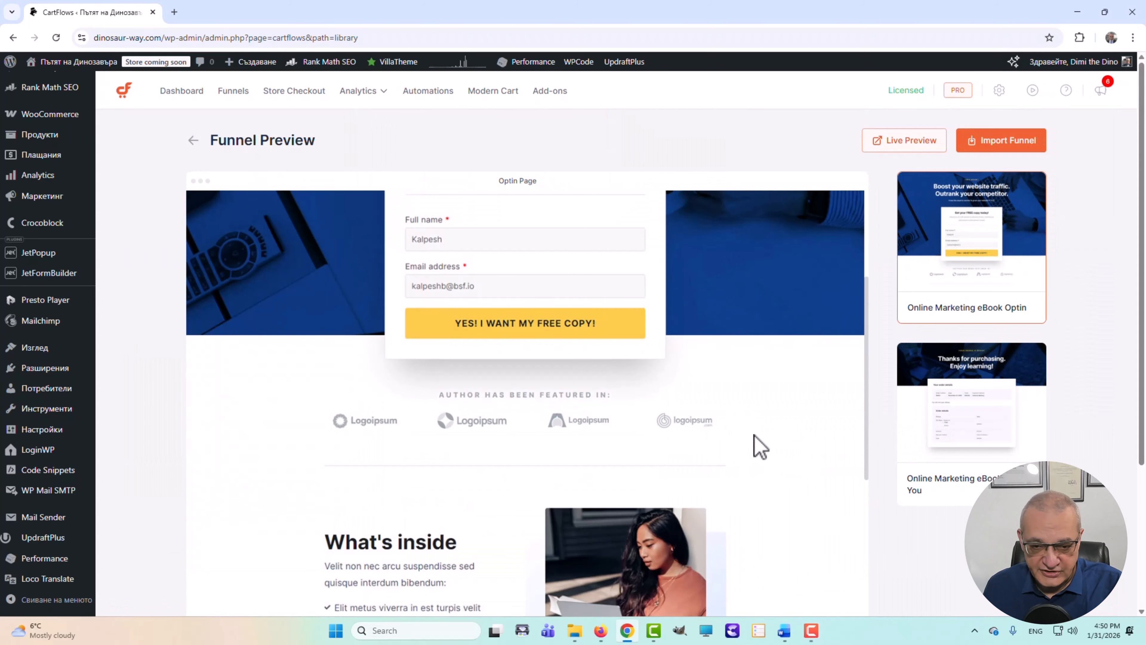
pyautogui.scroll(3, 537, 407)
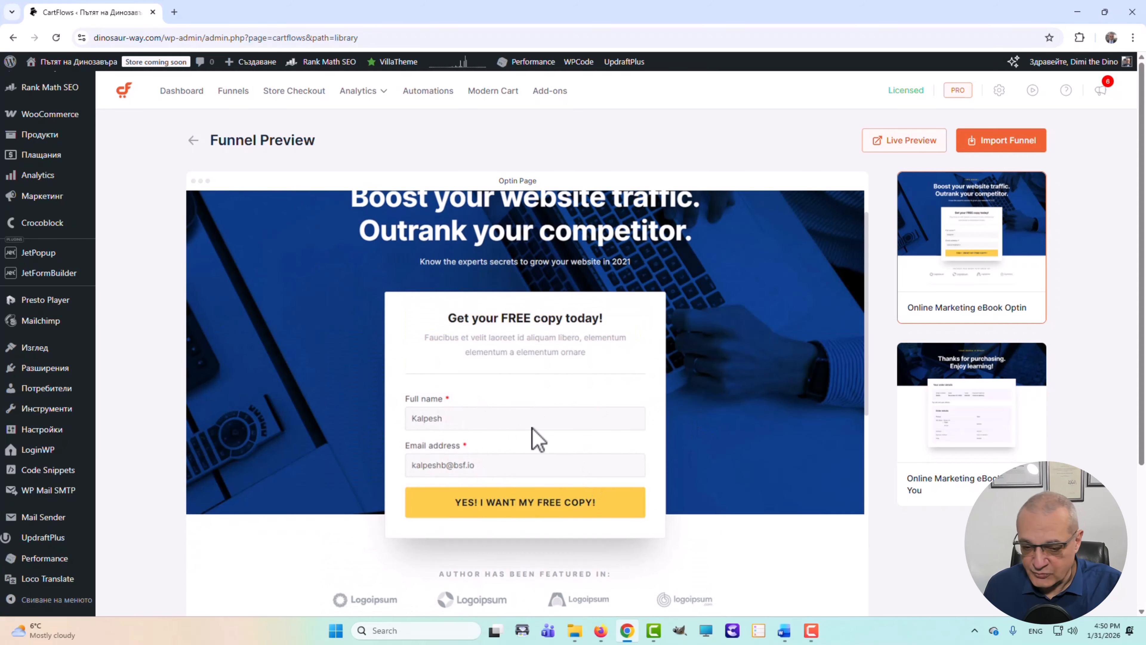
pyautogui.scroll(-3, 546, 416)
pyautogui.scroll(1, 542, 417)
pyautogui.scroll(-3, 586, 417)
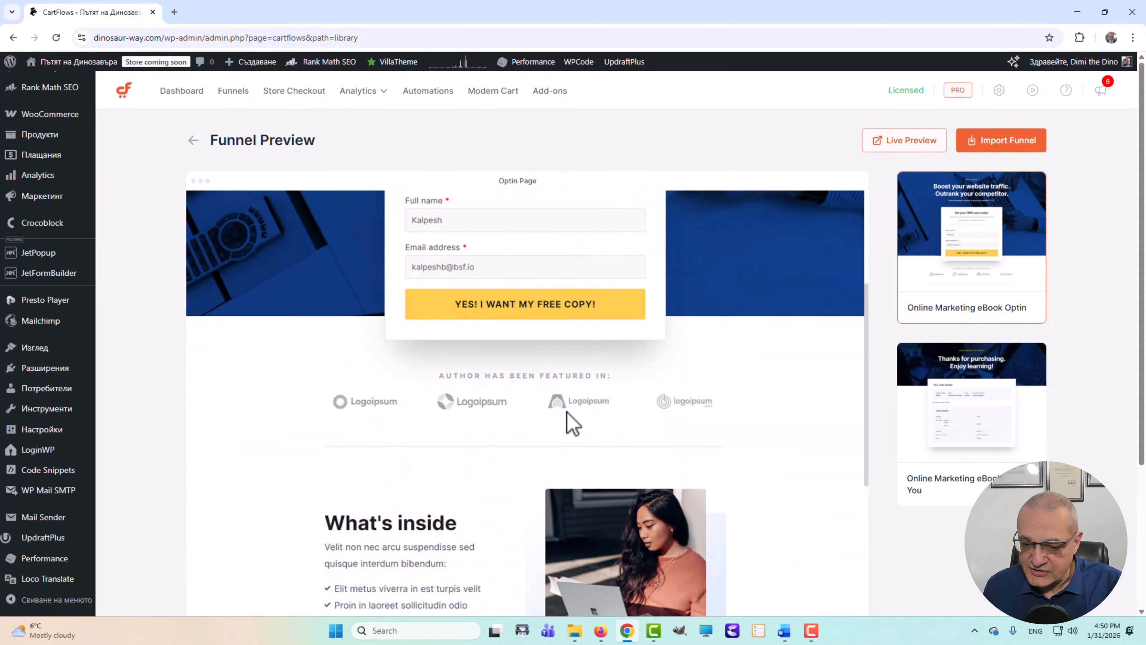
pyautogui.scroll(4, 568, 417)
pyautogui.scroll(2, 569, 423)
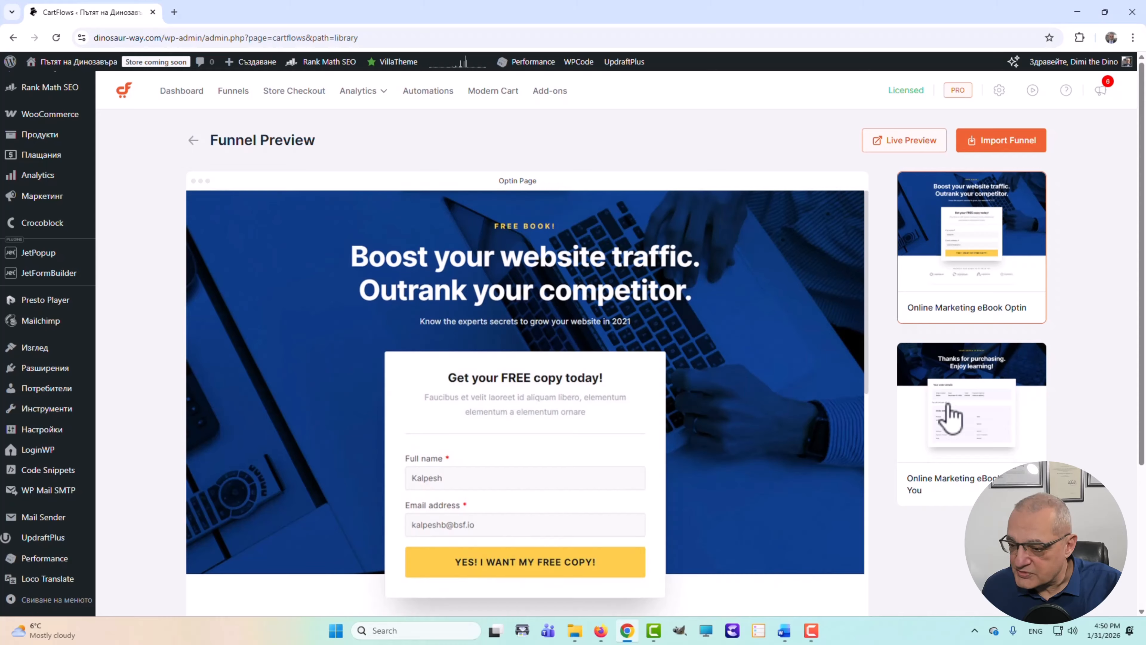
# - Preview the template's Thank You page, then return to its Optin page
pyautogui.click(1008, 368)
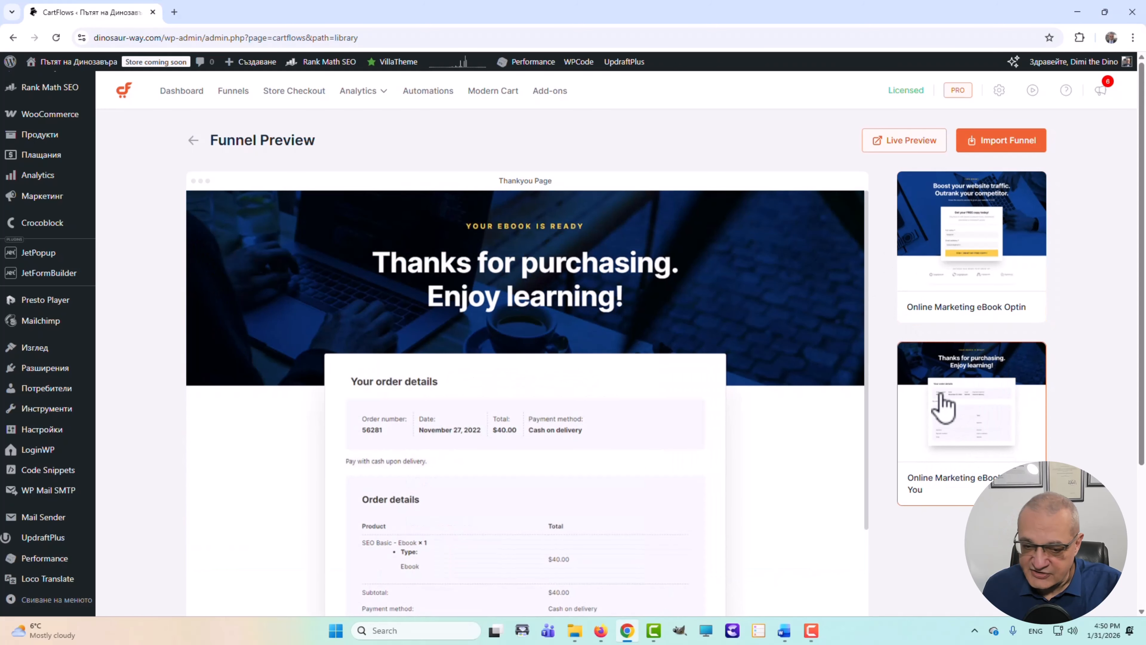
pyautogui.scroll(-10, 672, 399)
pyautogui.scroll(10, 772, 387)
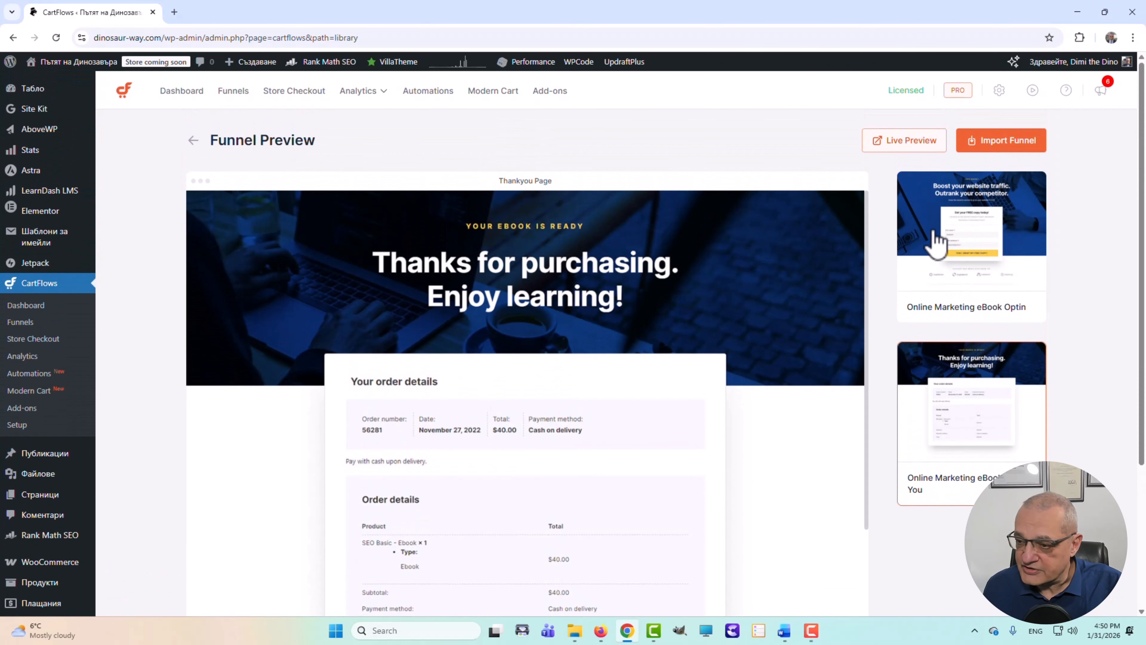
pyautogui.click(934, 244)
pyautogui.scroll(-4, 702, 436)
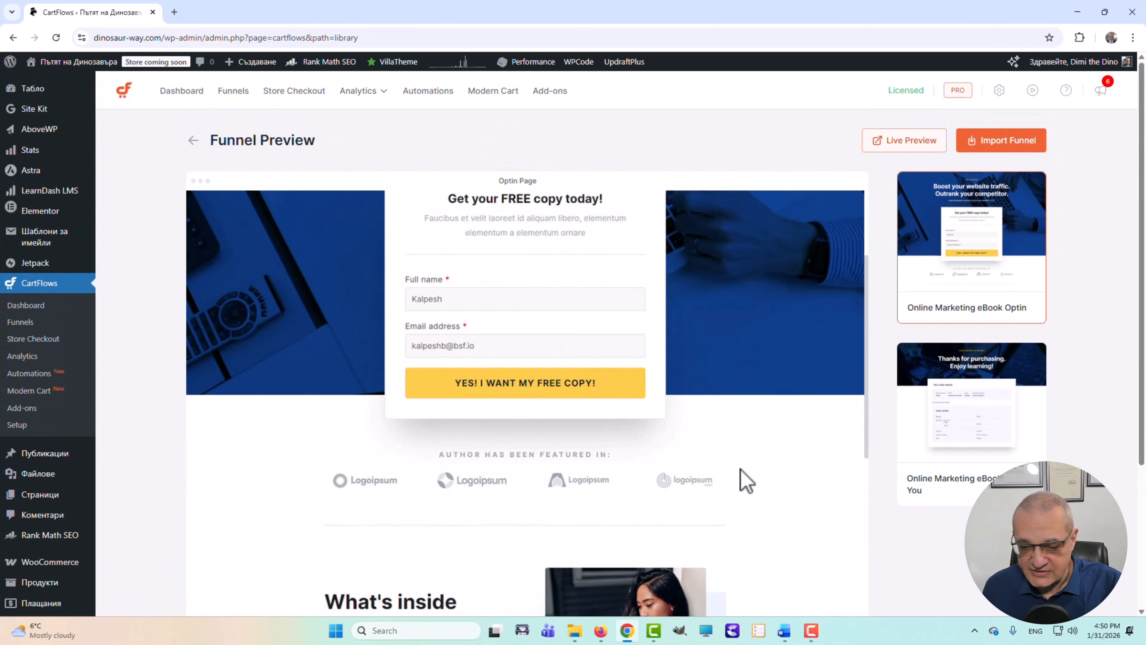
pyautogui.scroll(4, 762, 471)
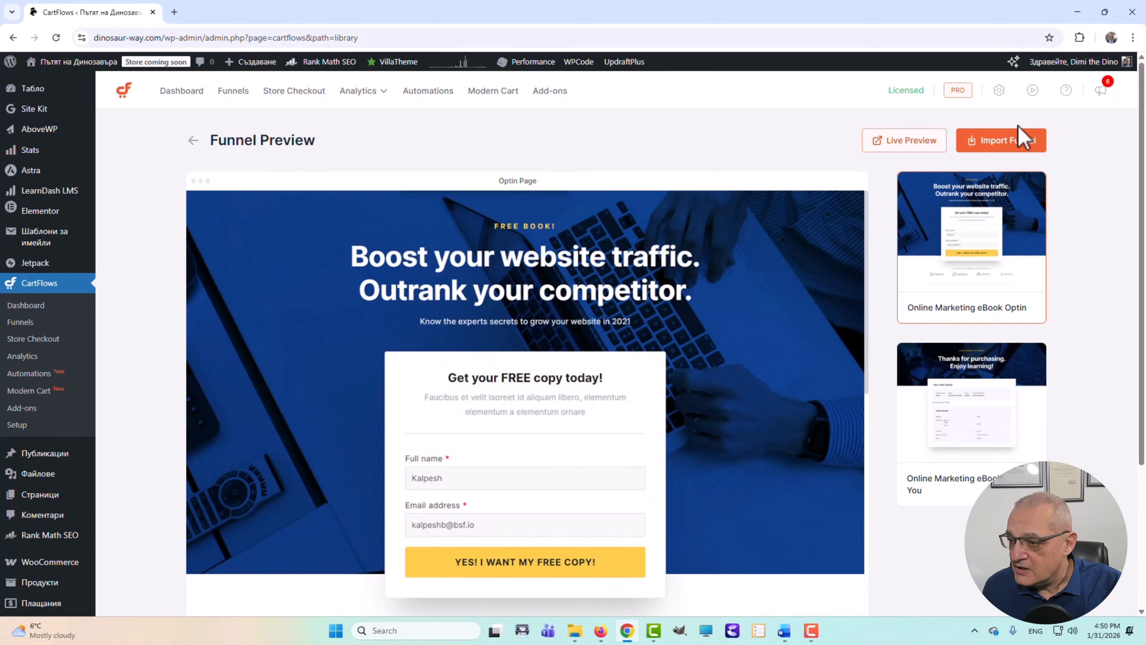
# - Import the Online Marketing eBook template as a funnel named 'Opt-in funnel'
pyautogui.click(1006, 142)
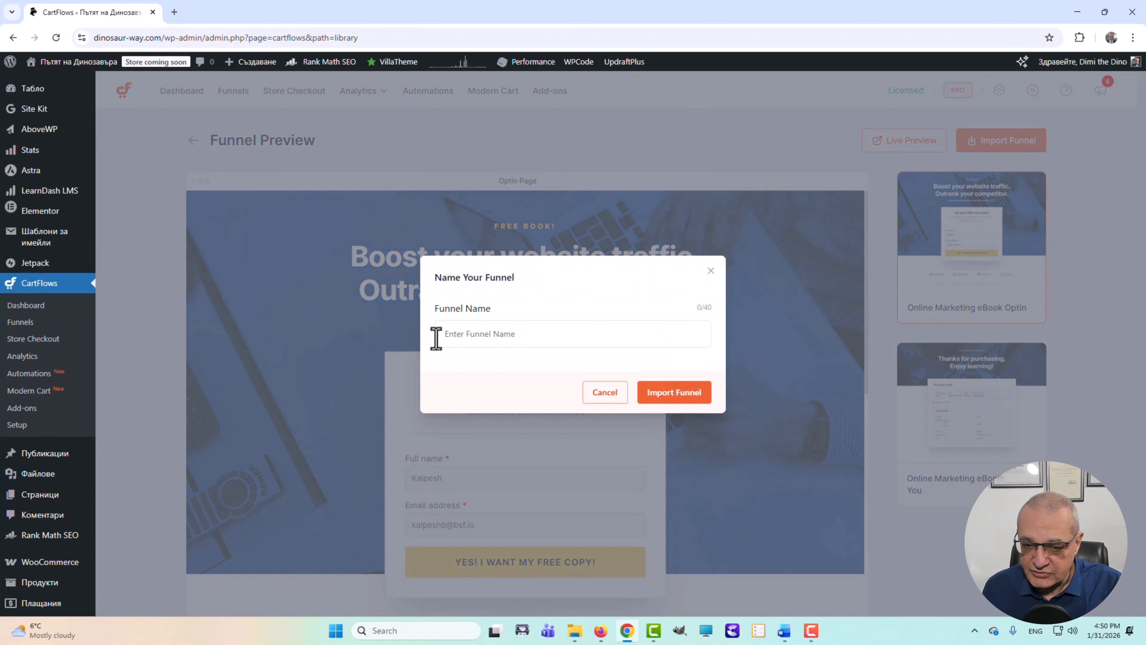
pyautogui.click(465, 325)
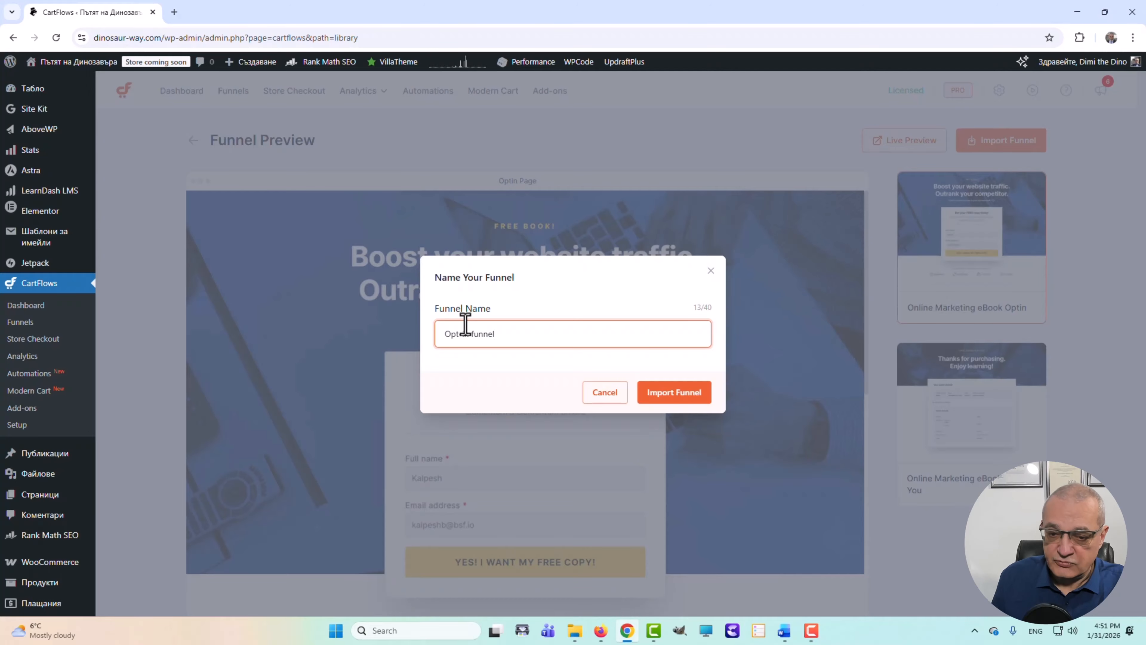
pyautogui.click(677, 397)
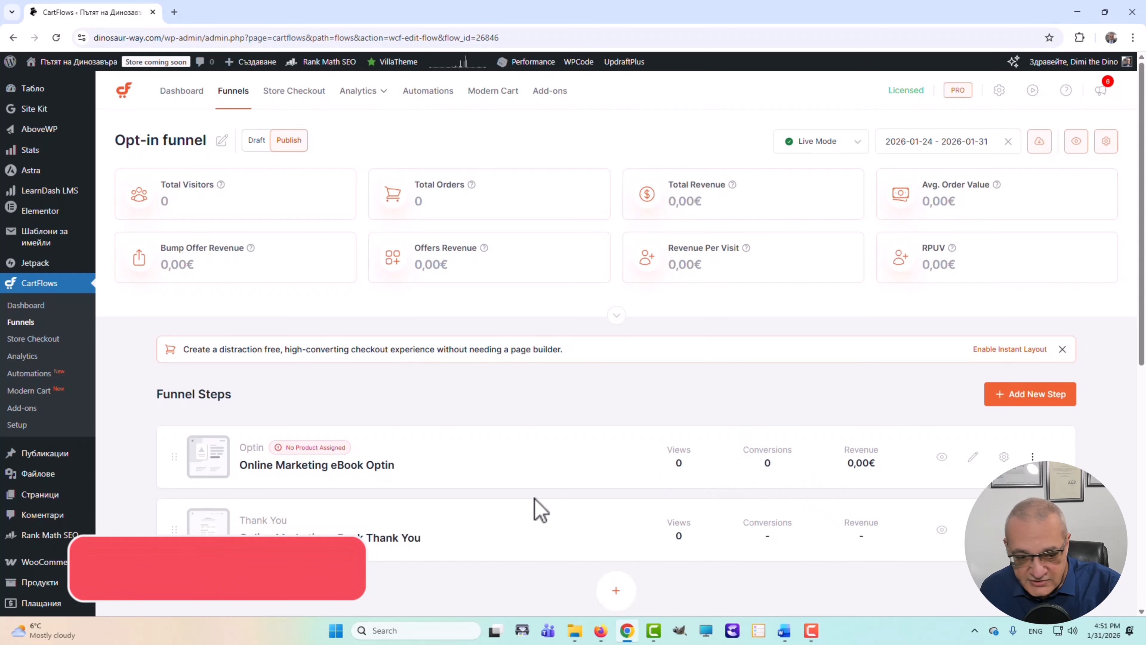
# - View the Online Marketing eBook Optin step live in a new tab
pyautogui.scroll(-1, 429, 467)
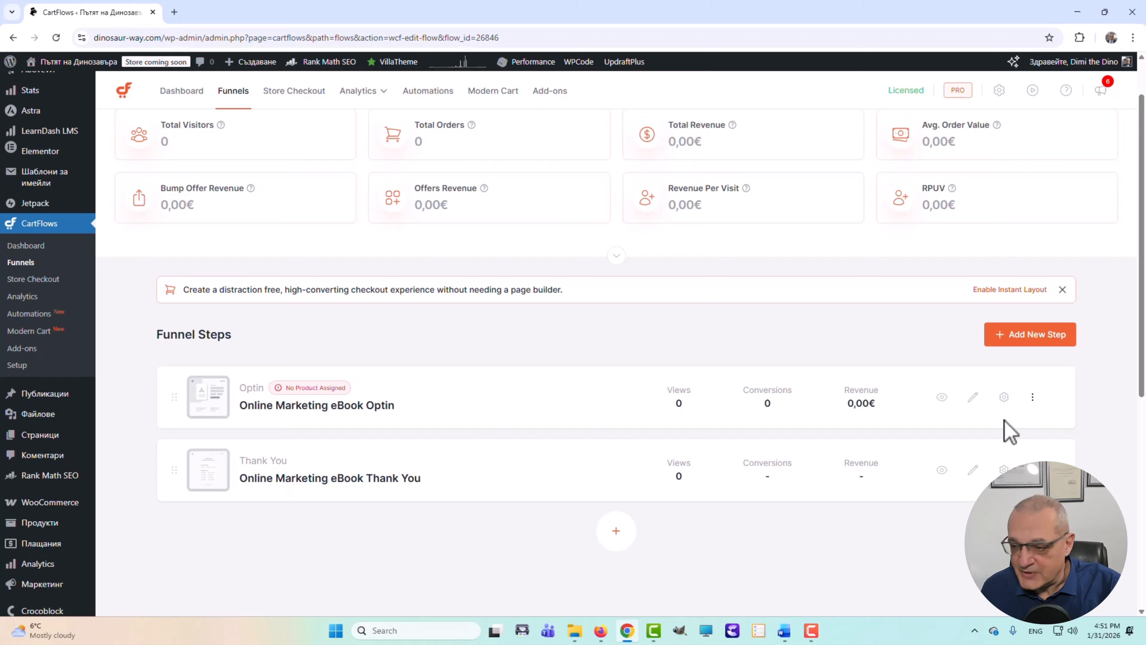
pyautogui.click(943, 397)
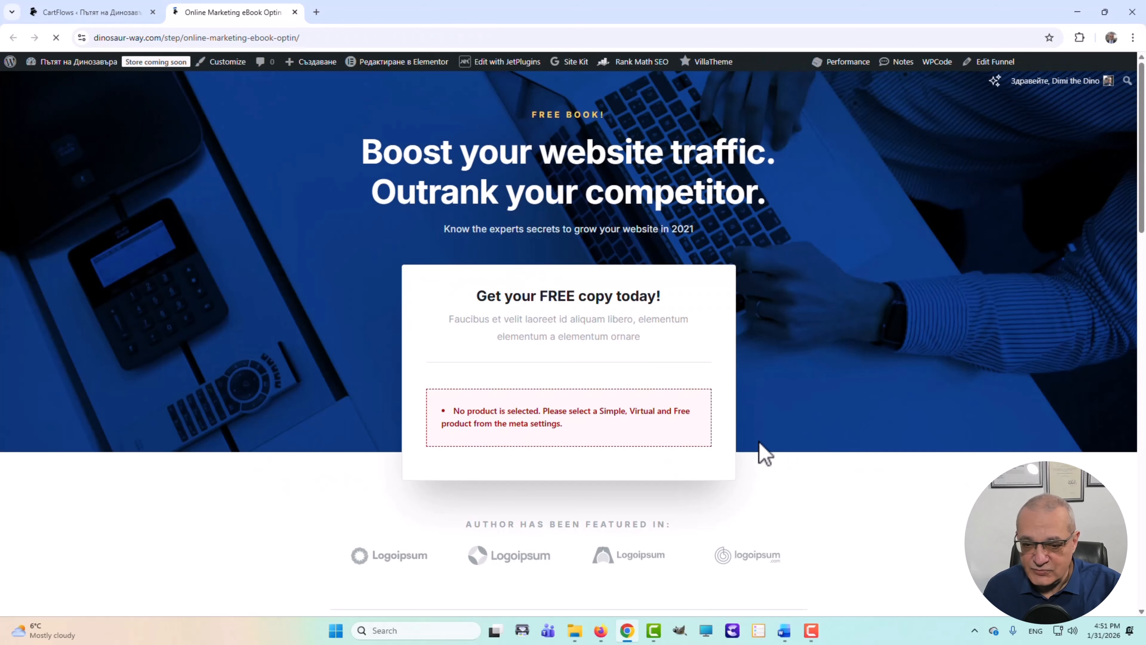
# - Review the live optin page, which warns that no product is selected
pyautogui.scroll(-2, 808, 441)
pyautogui.scroll(-1, 819, 441)
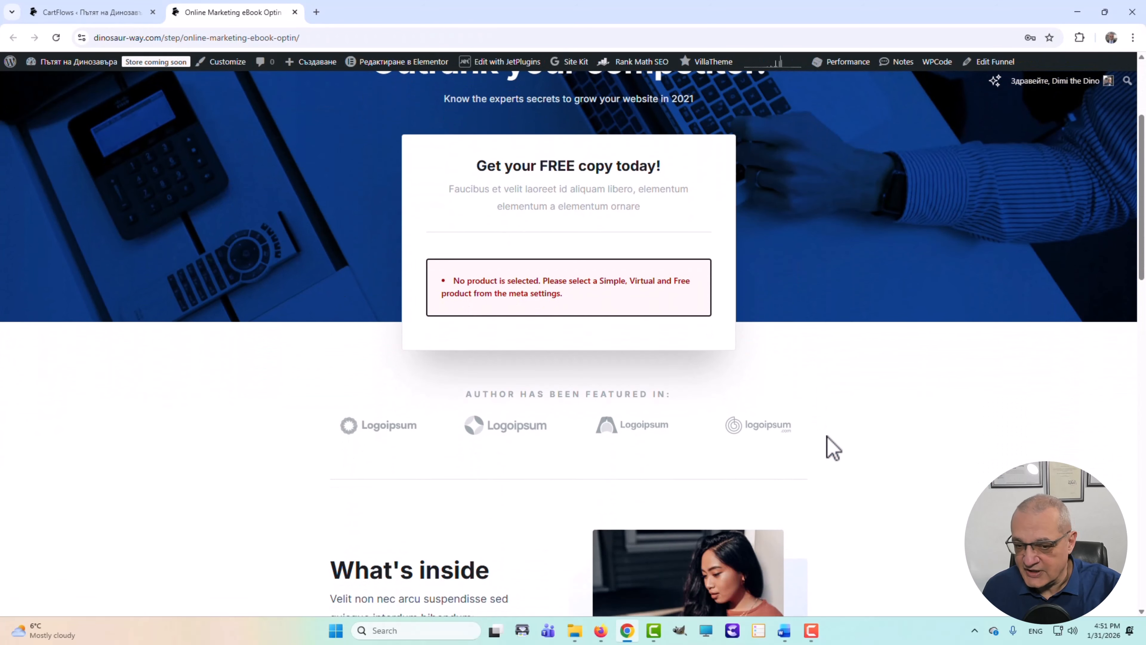
pyautogui.scroll(3, 739, 411)
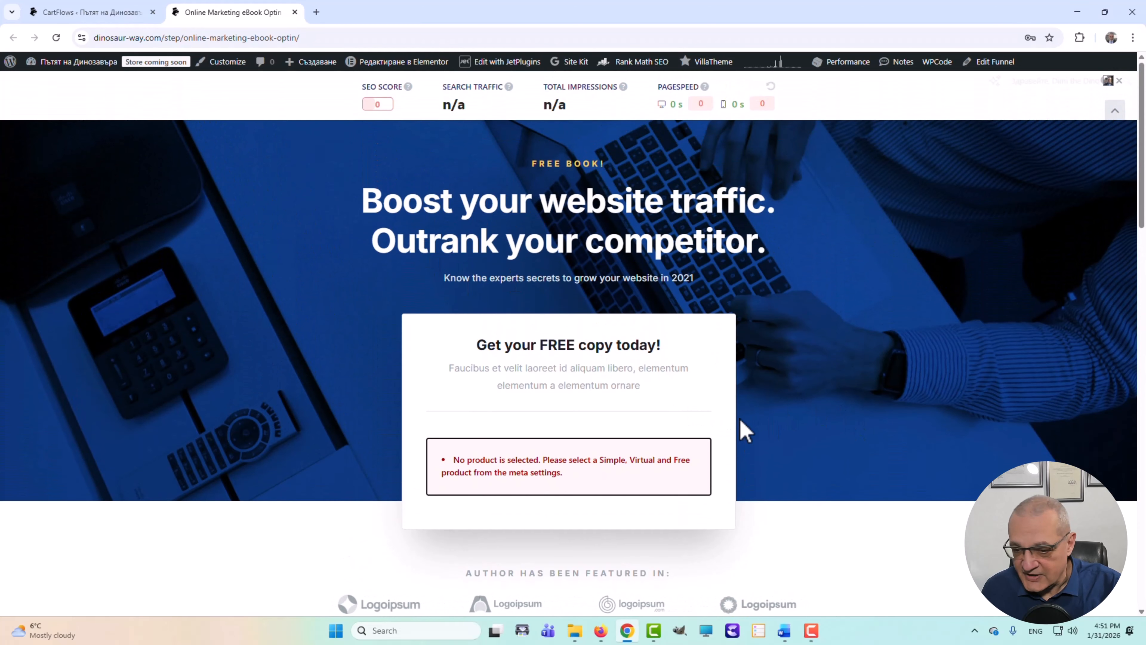
# - View the funnel's Thank You step live, then return to the CartFlows step list
pyautogui.click(129, 16)
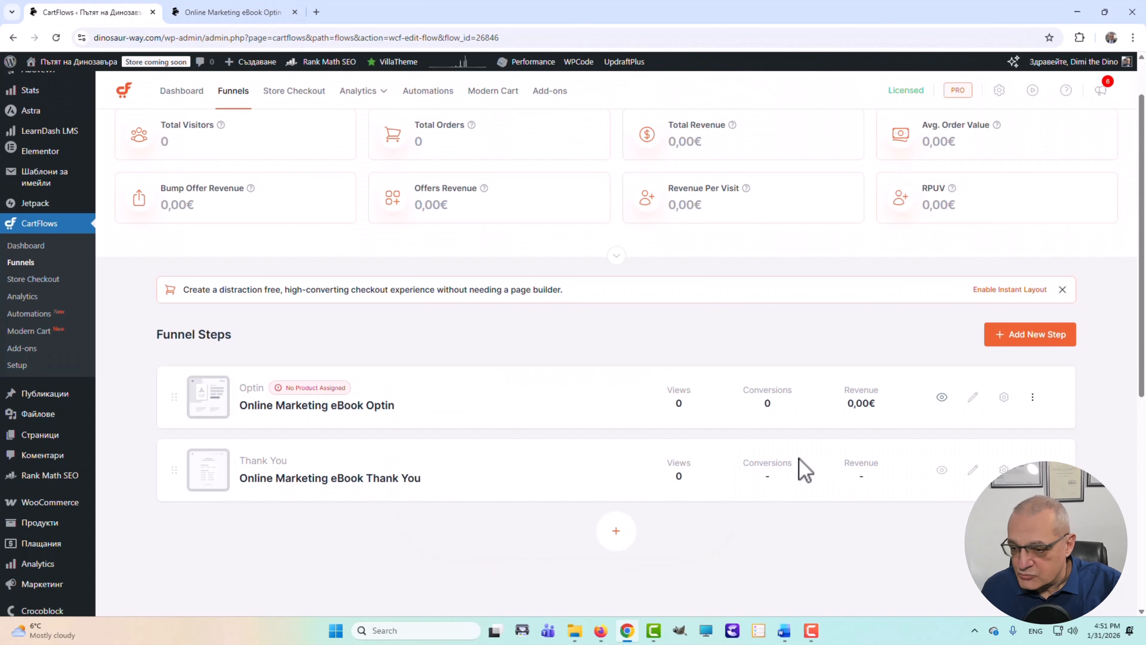
pyautogui.click(942, 470)
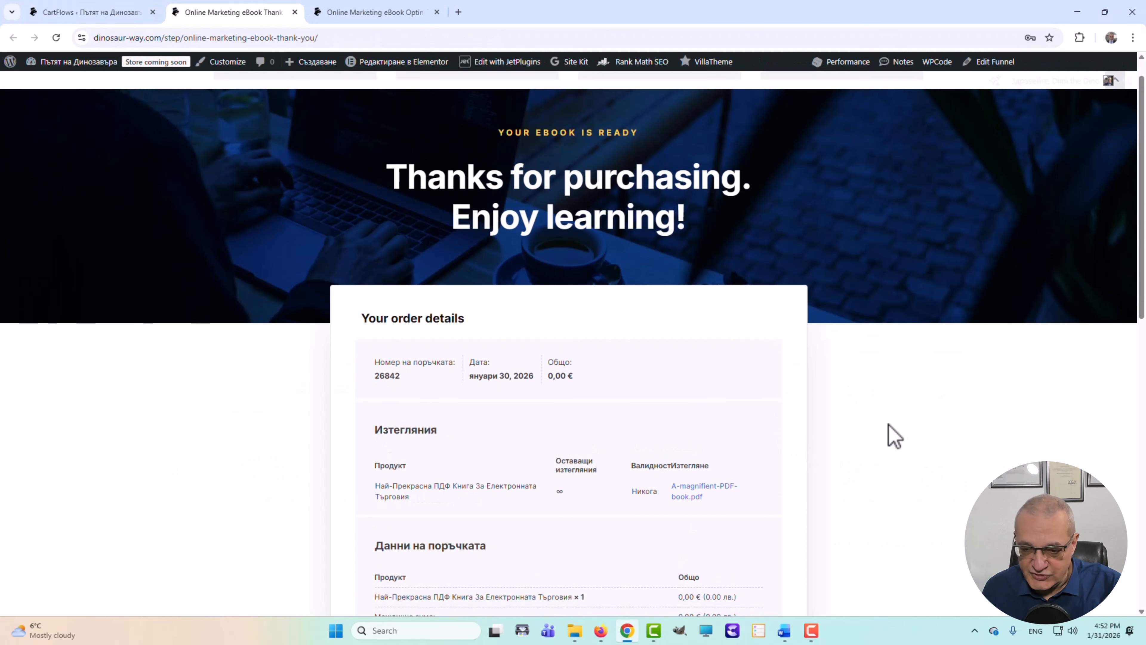
pyautogui.scroll(-5, 888, 436)
pyautogui.scroll(-3, 885, 436)
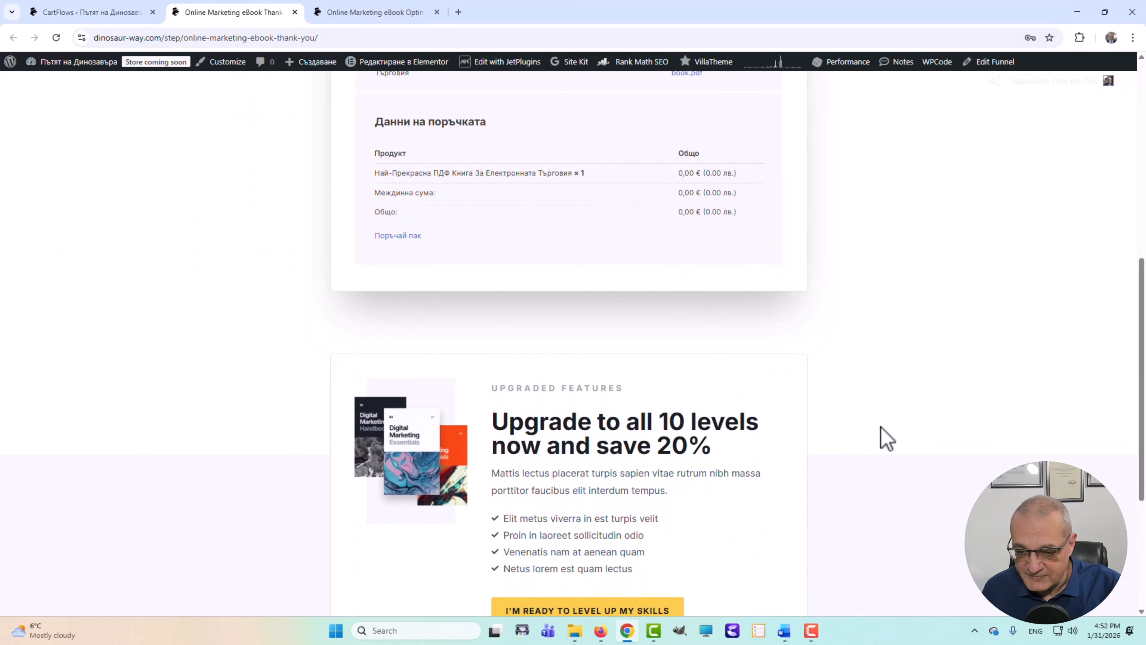
pyautogui.scroll(8, 885, 436)
pyautogui.click(76, 12)
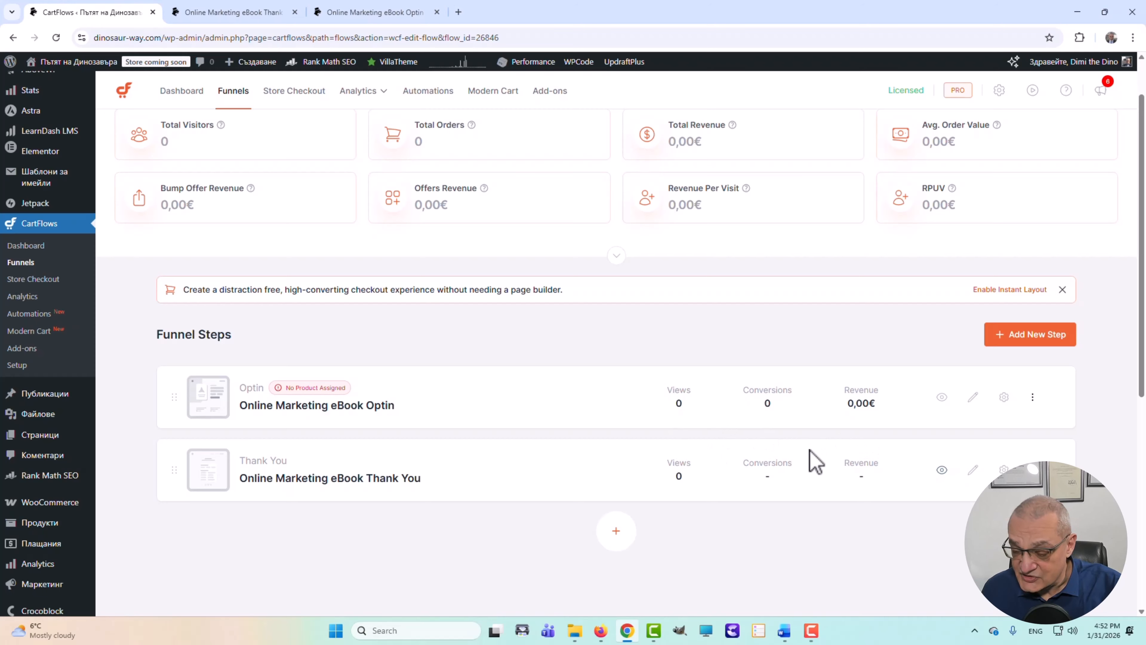
# - Add 'Най-прекрасна ПДФ книга за електронна търговия' as the Optin step's Optin Product
pyautogui.click(1004, 399)
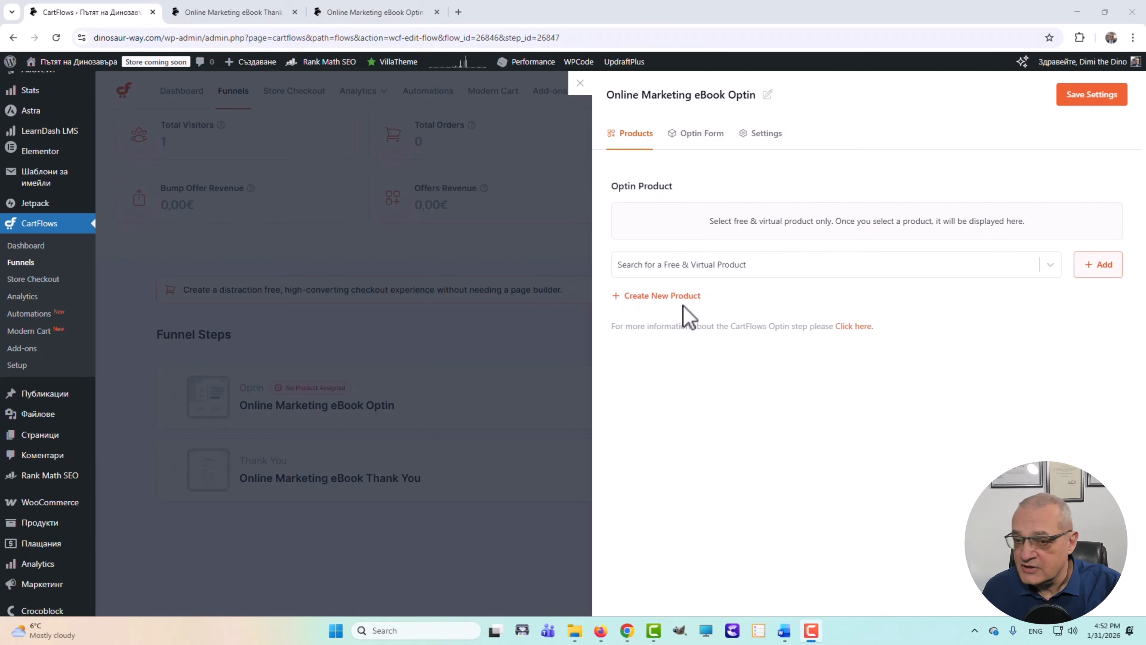
pyautogui.click(707, 269)
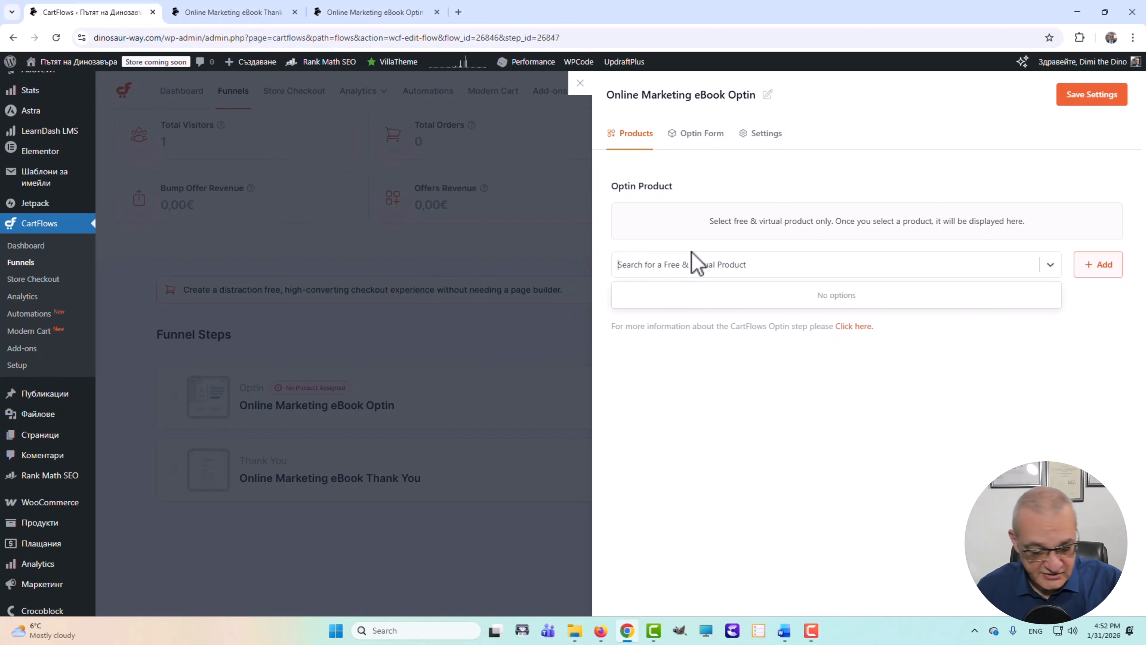
pyautogui.write('най')
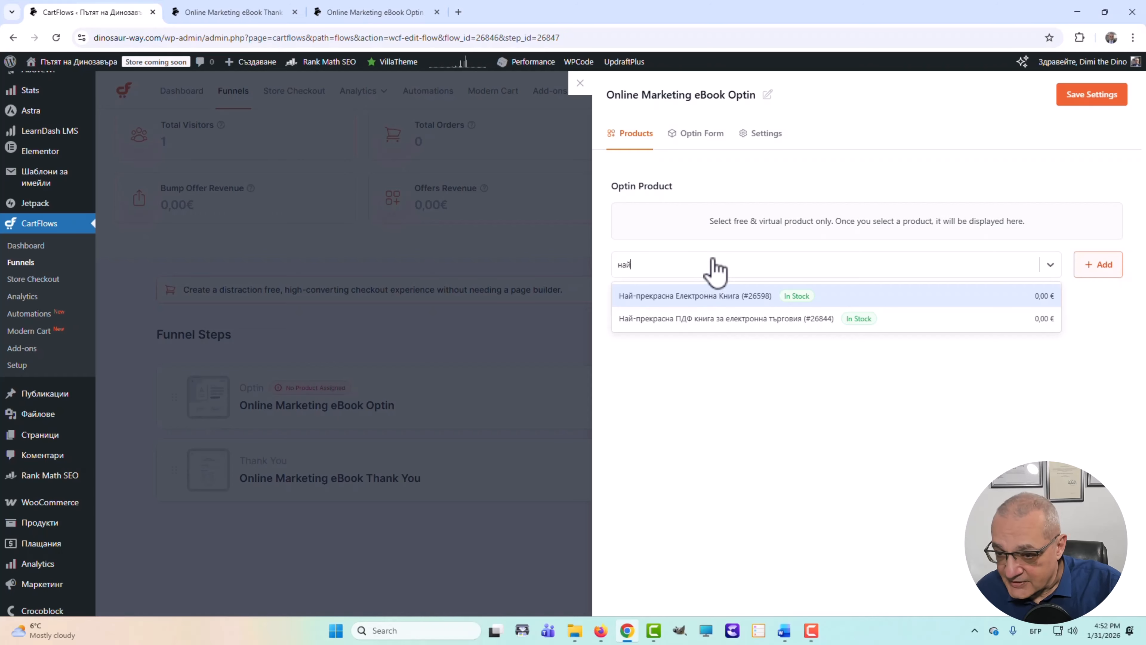
pyautogui.click(689, 324)
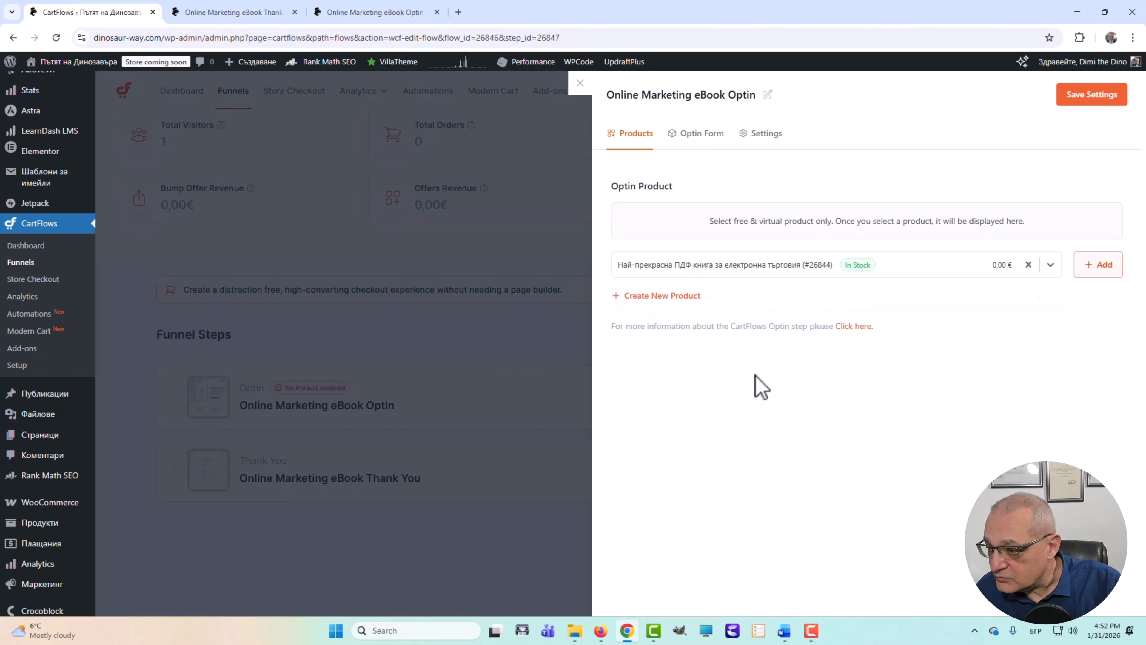
pyautogui.click(1101, 266)
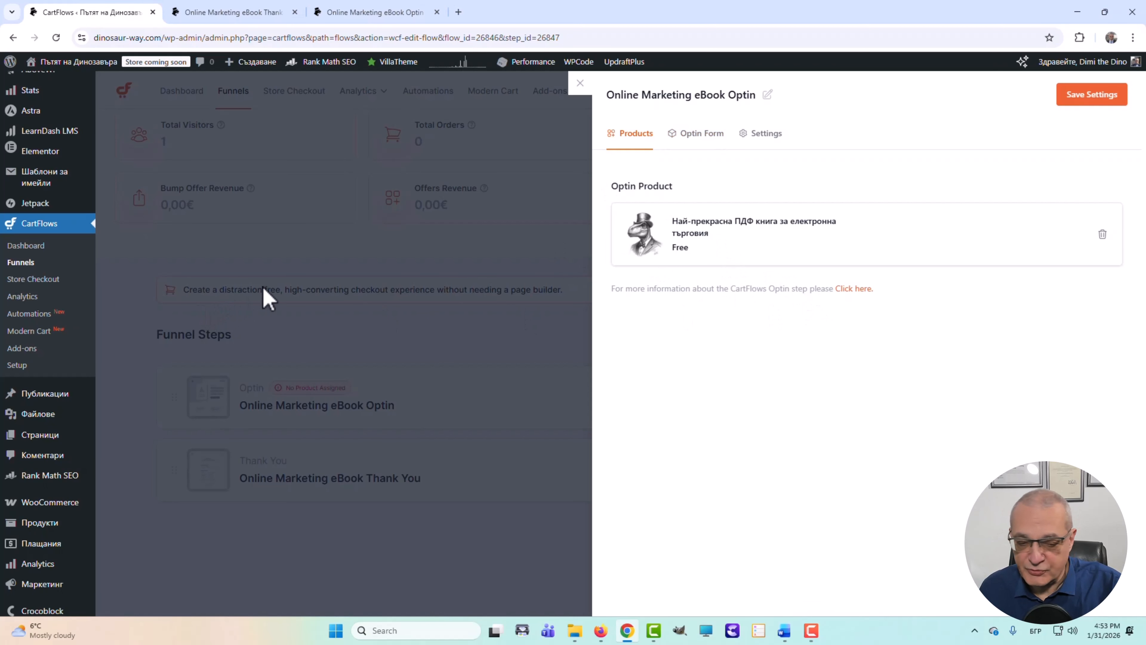
# - Enable the Last name field in the optin form settings, alongside Full name and Email address
pyautogui.click(707, 150)
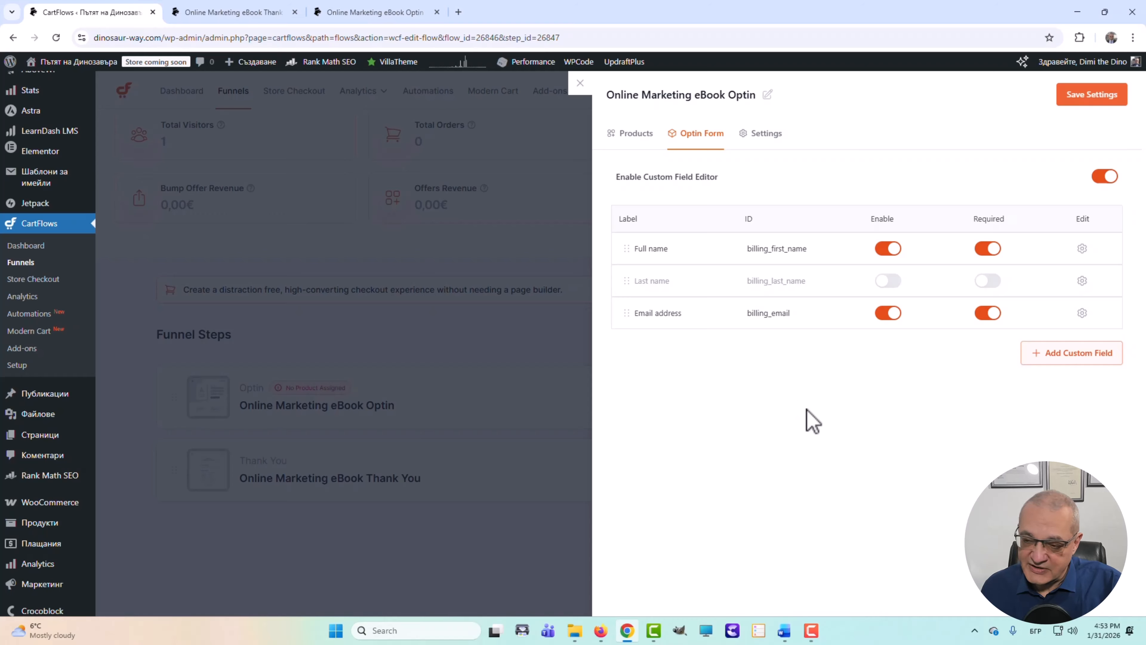
pyautogui.click(894, 282)
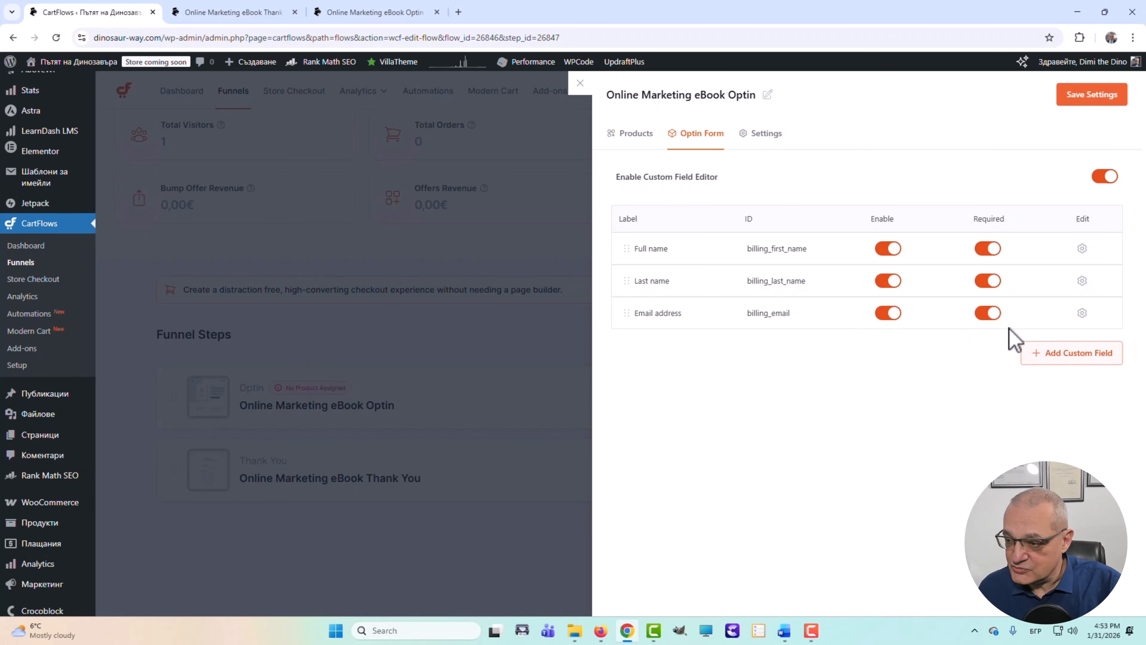
# - Relabel the Full name field Име and set its width to 50%
pyautogui.click(1082, 249)
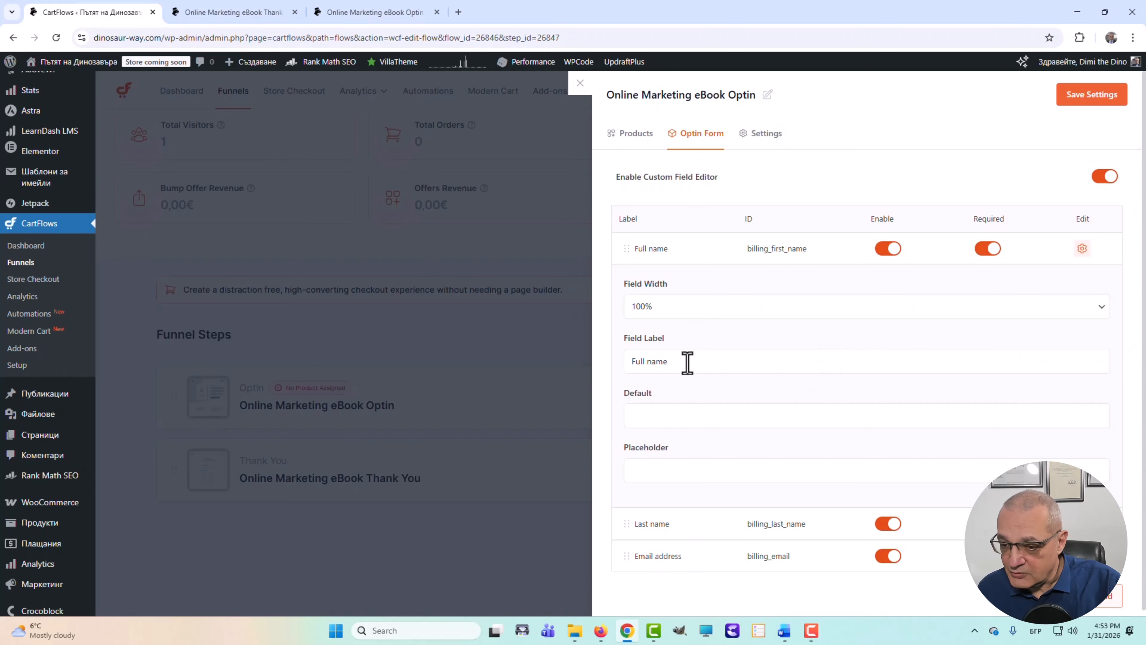
pyautogui.moveTo(687, 362); pyautogui.dragTo(724, 370)
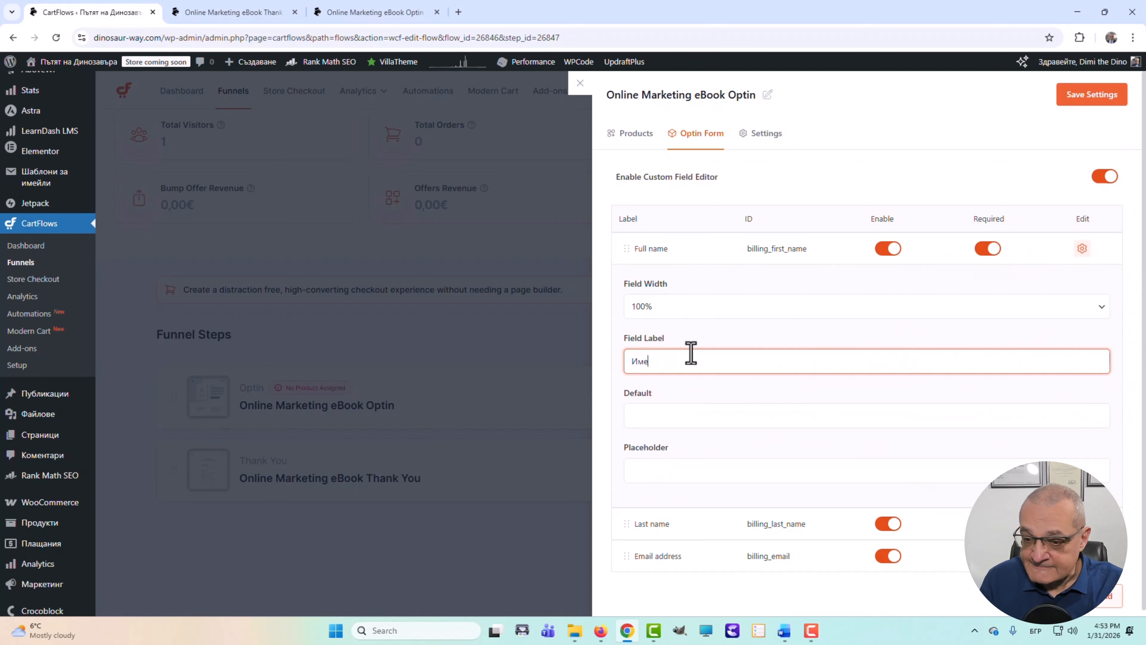
pyautogui.click(688, 308)
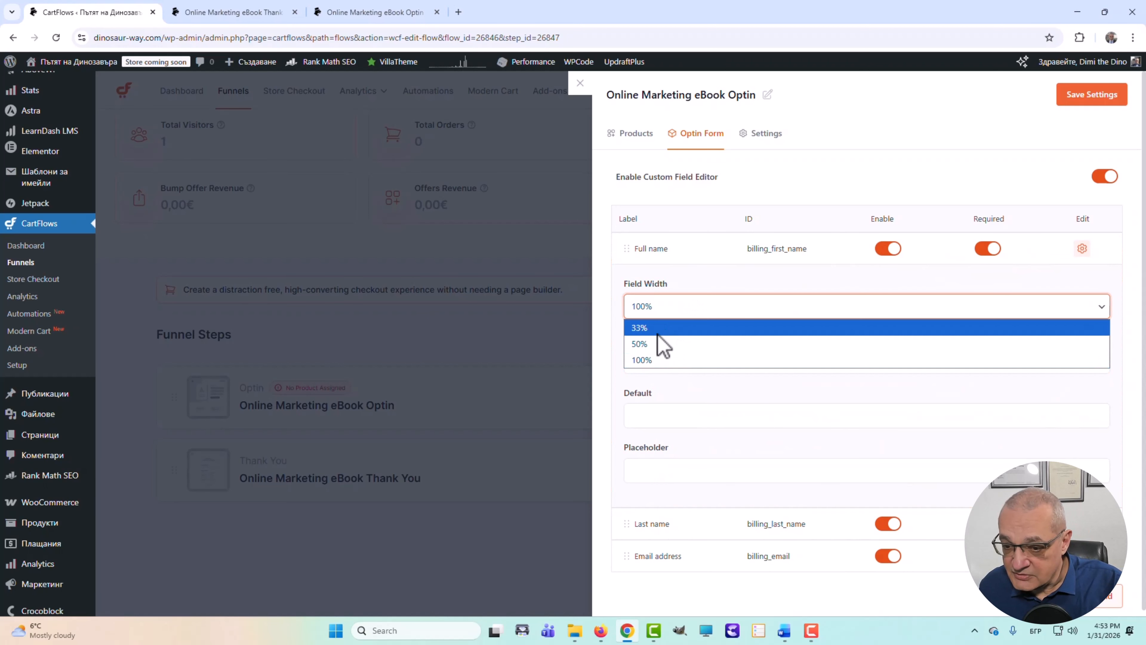
pyautogui.click(642, 344)
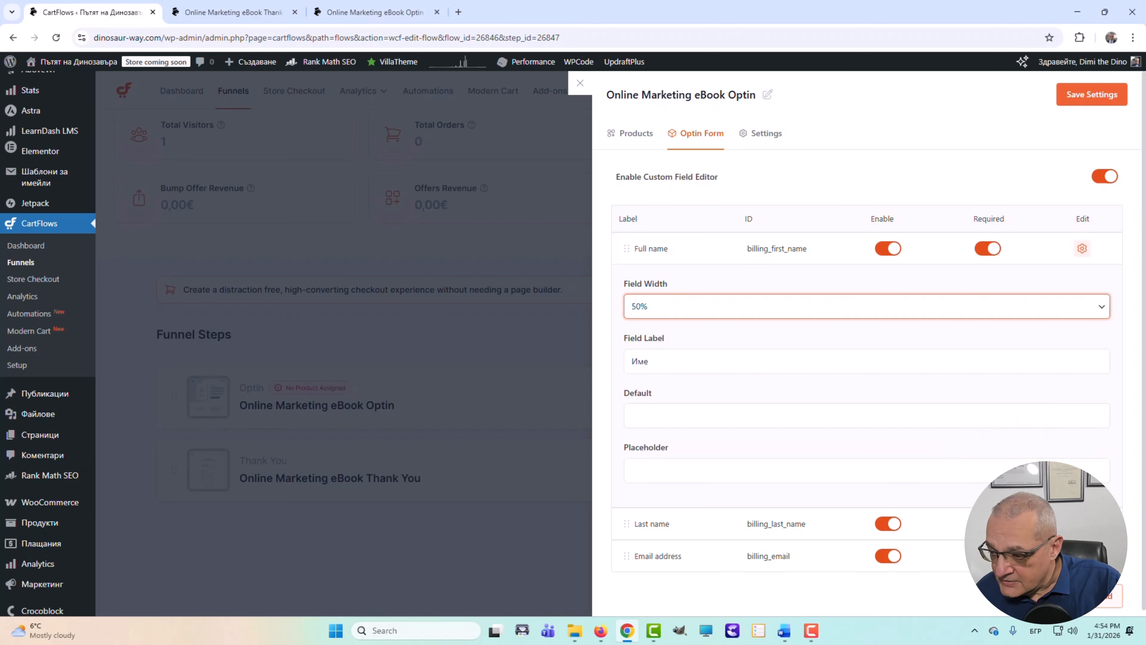
# - Change the Last name field label to Фамилия
pyautogui.click(1082, 524)
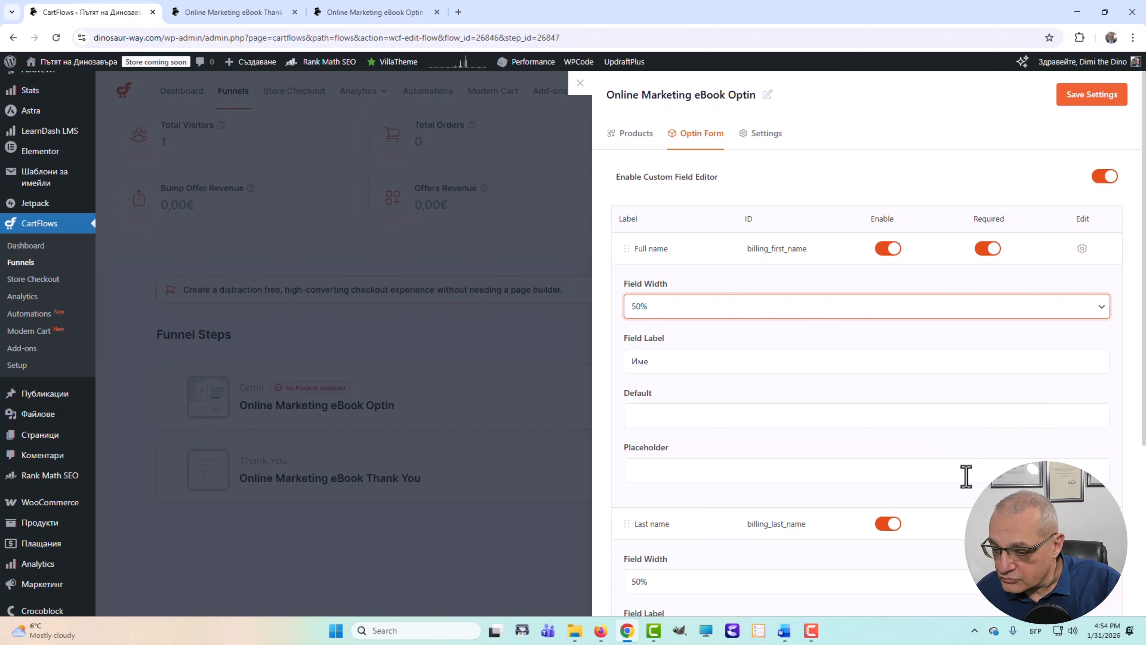
pyautogui.scroll(-3, 964, 476)
pyautogui.click(708, 460)
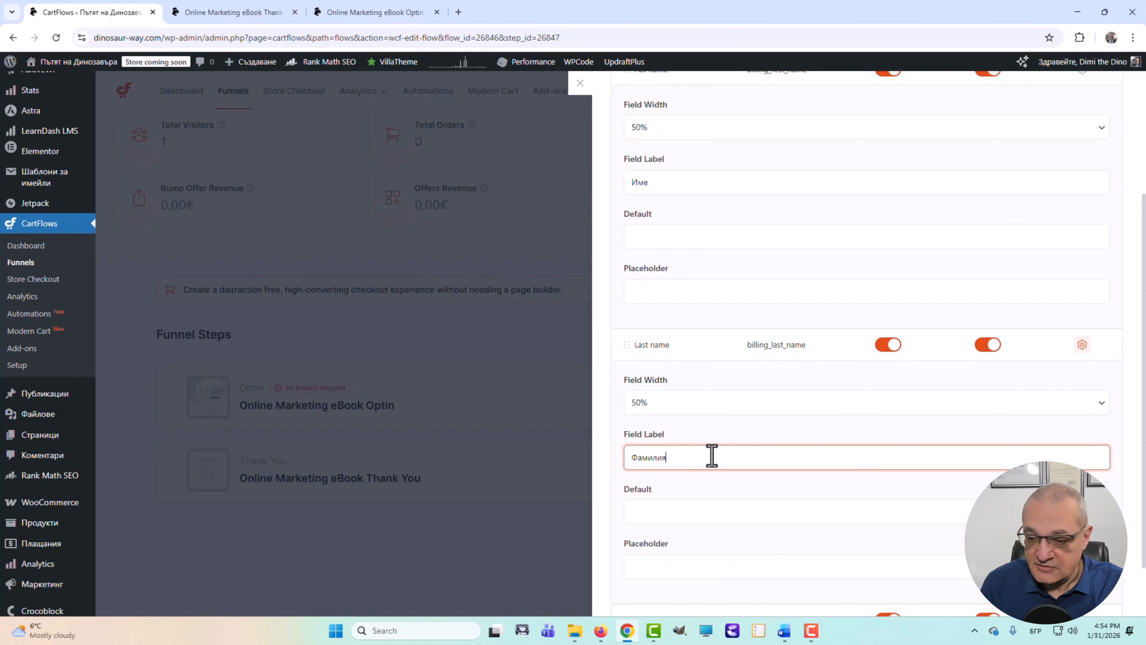
pyautogui.scroll(-2, 1074, 406)
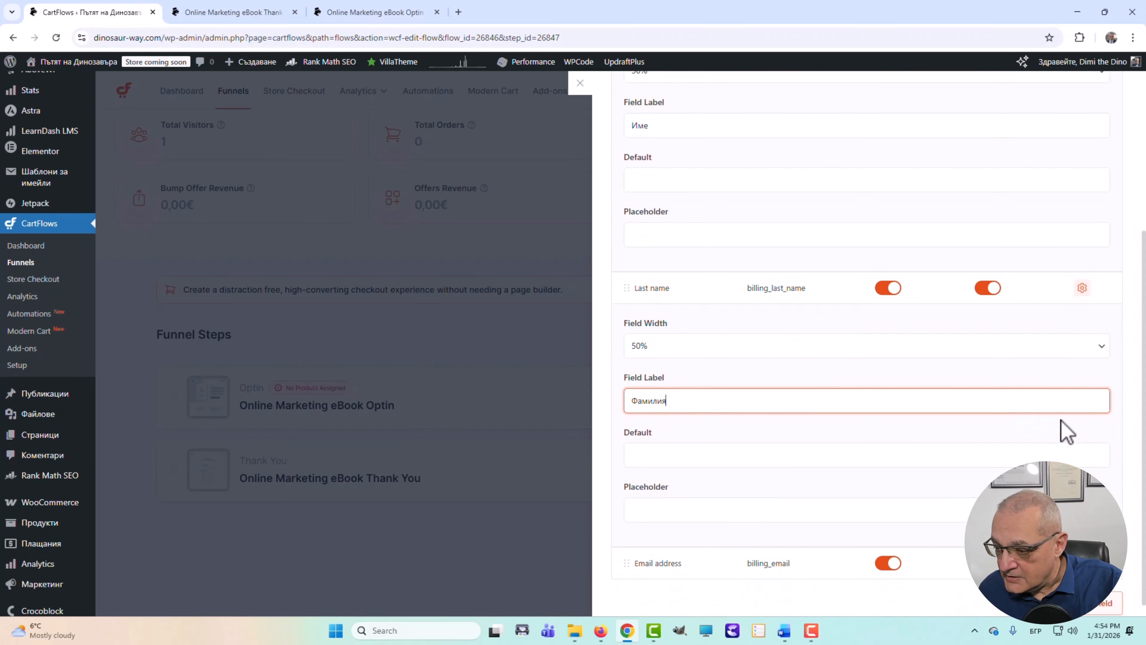
# - Change the Email address field label to Имейл and collapse all field panels
pyautogui.click(1082, 547)
pyautogui.scroll(-5, 869, 472)
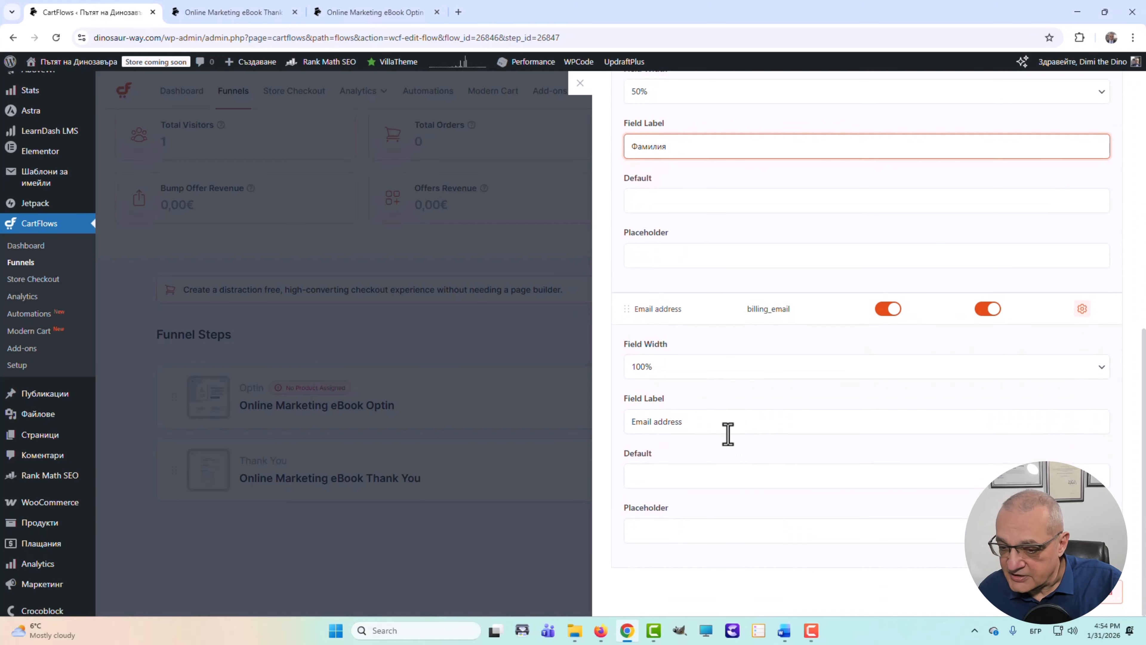
pyautogui.click(710, 421)
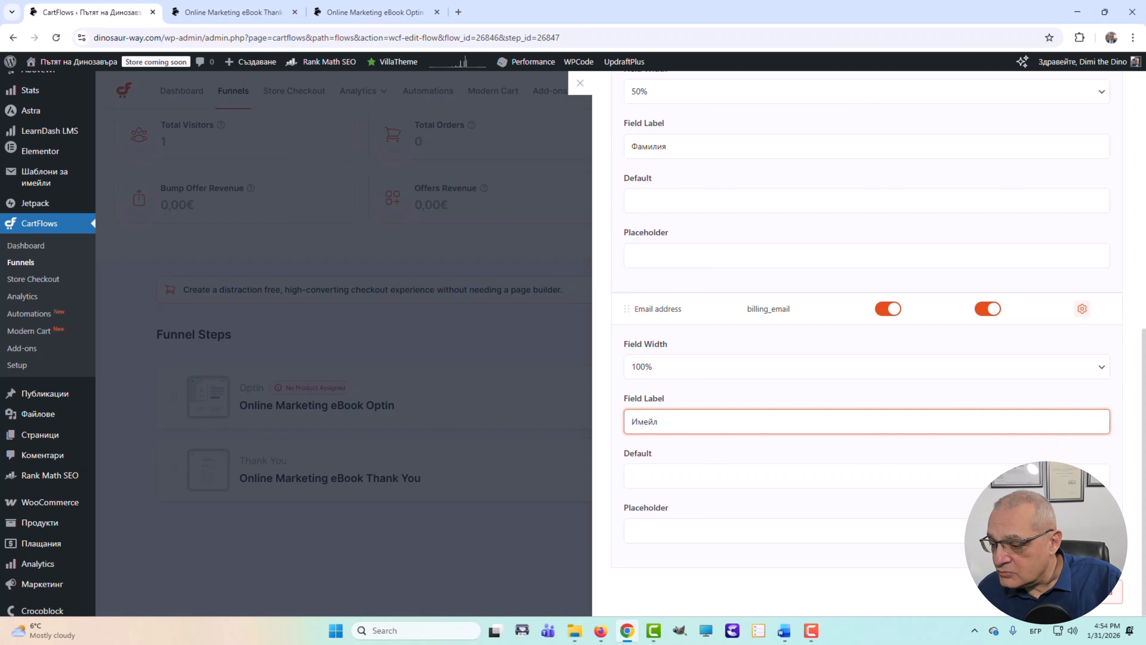
pyautogui.scroll(-1, 866, 420)
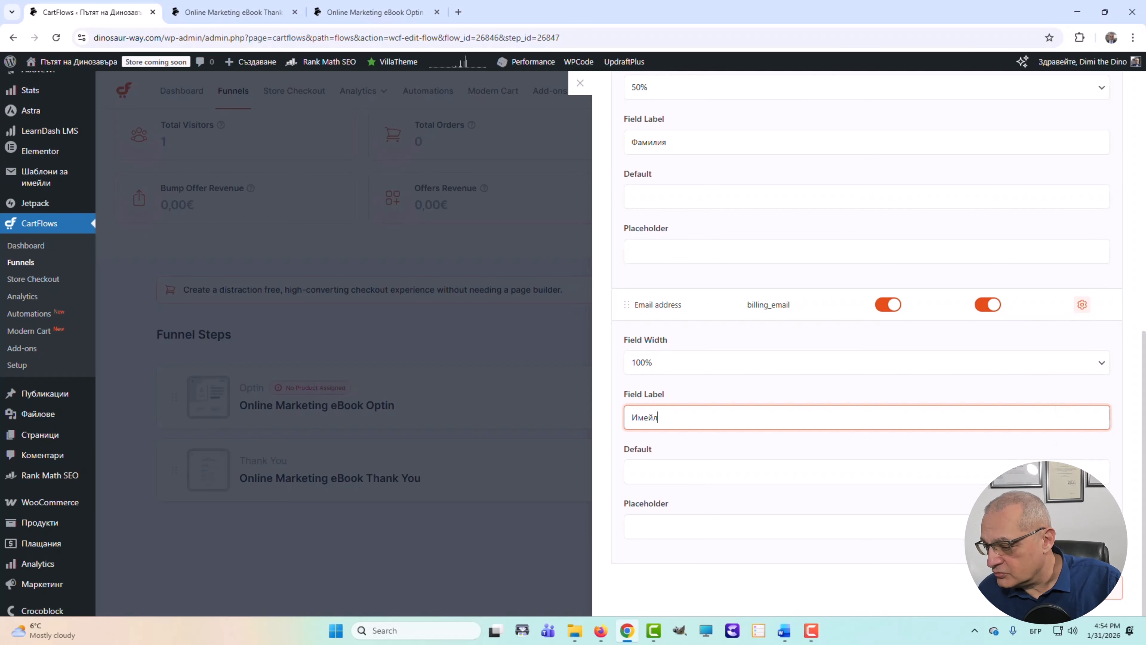
pyautogui.click(1082, 304)
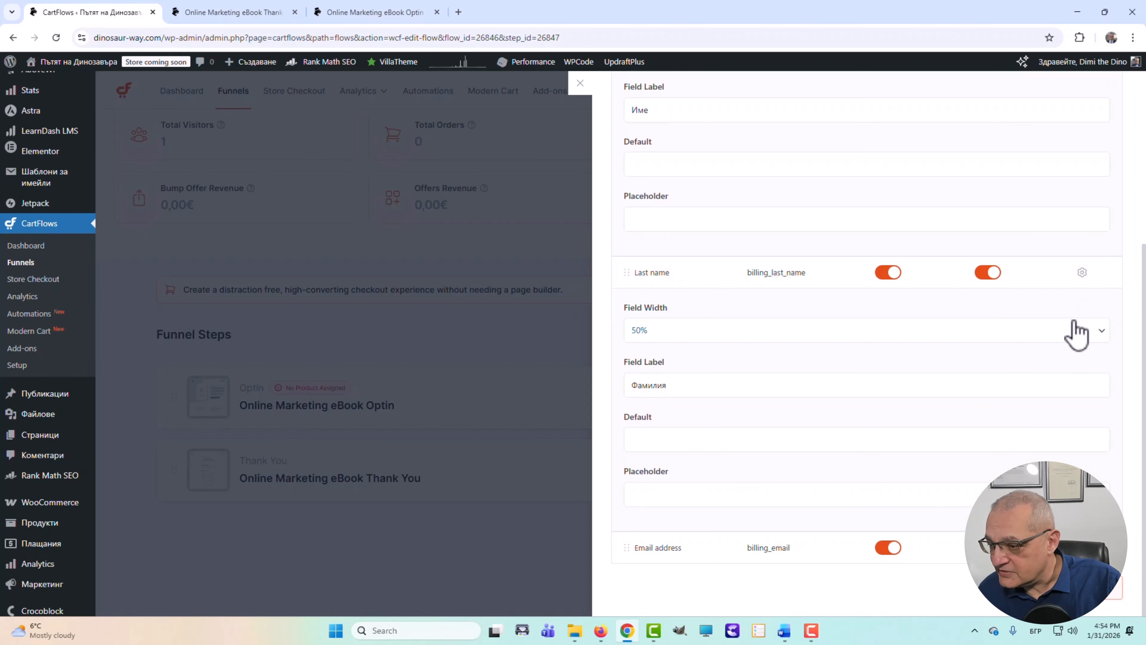
pyautogui.click(1082, 272)
pyautogui.click(1082, 248)
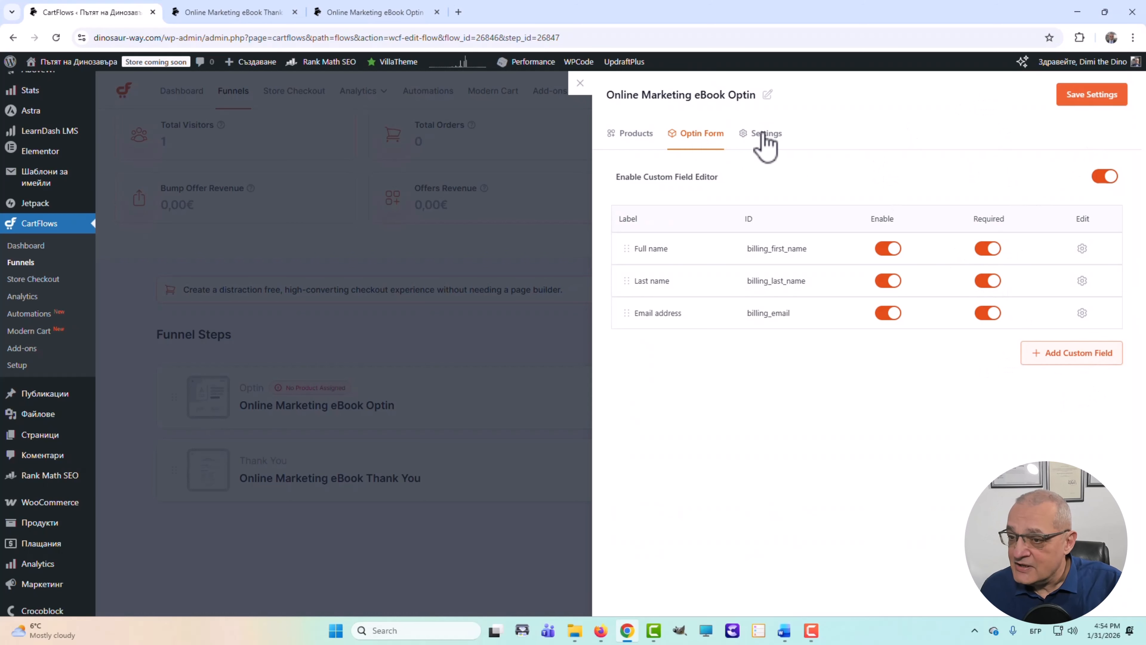
# - Save the opt-in form field changes and the step settings
pyautogui.moveTo(1083, 84)
pyautogui.click(1110, 101)
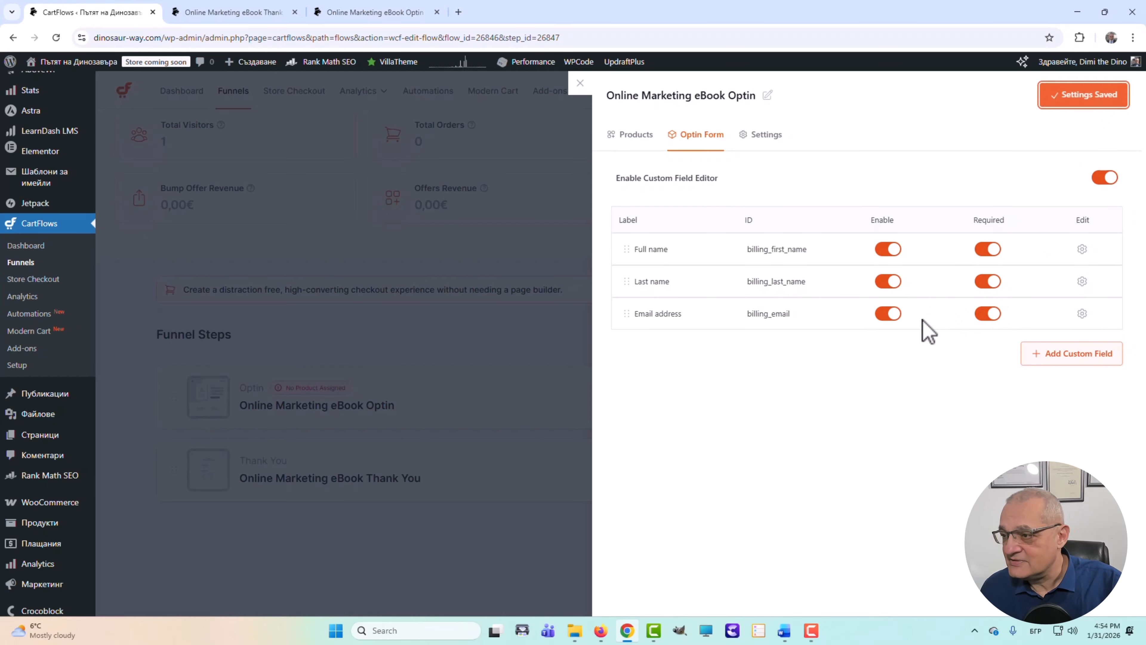
pyautogui.click(634, 135)
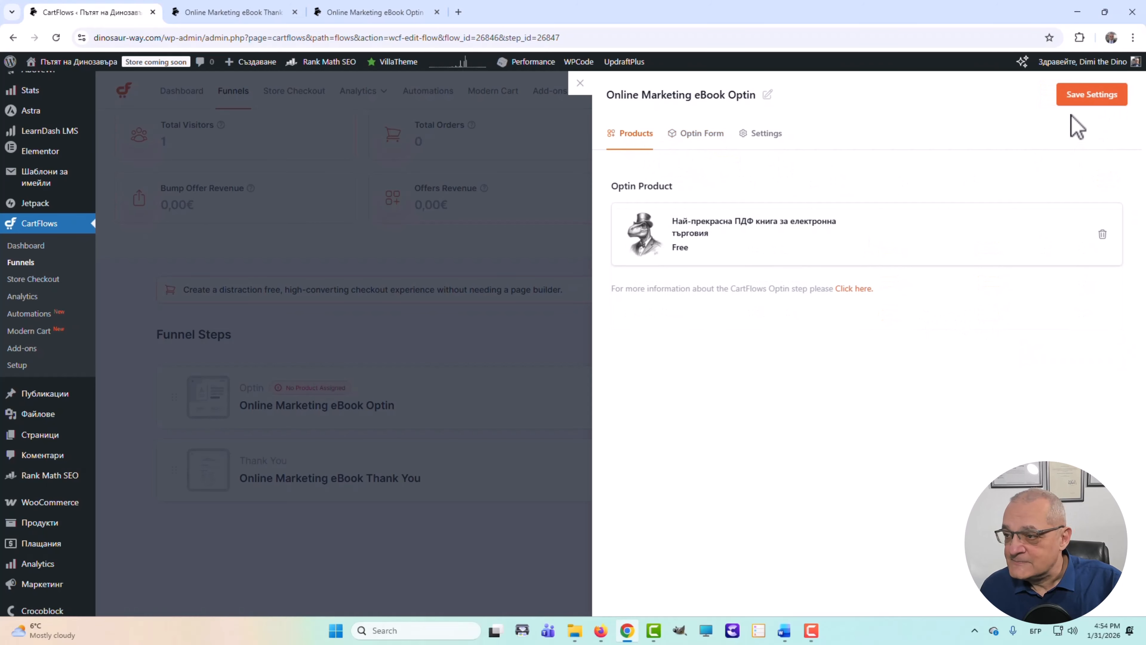
pyautogui.click(1094, 101)
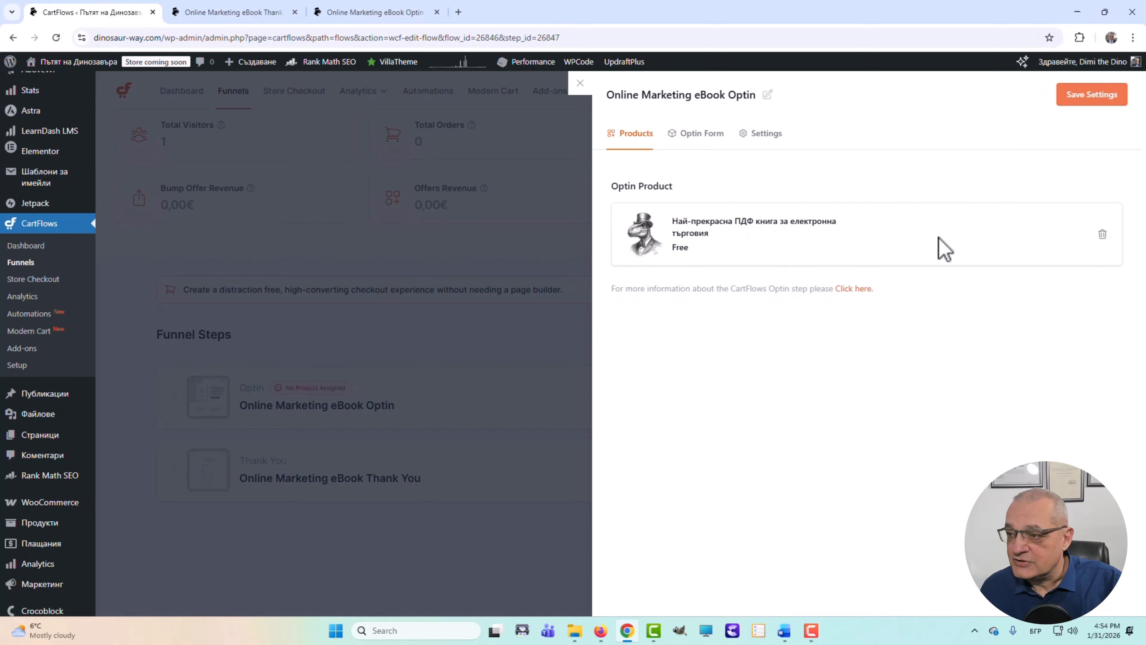
# - Set the opt-in button text to 'ДА! Искам тази книга!', save, and close the panel
pyautogui.click(762, 135)
pyautogui.click(765, 242)
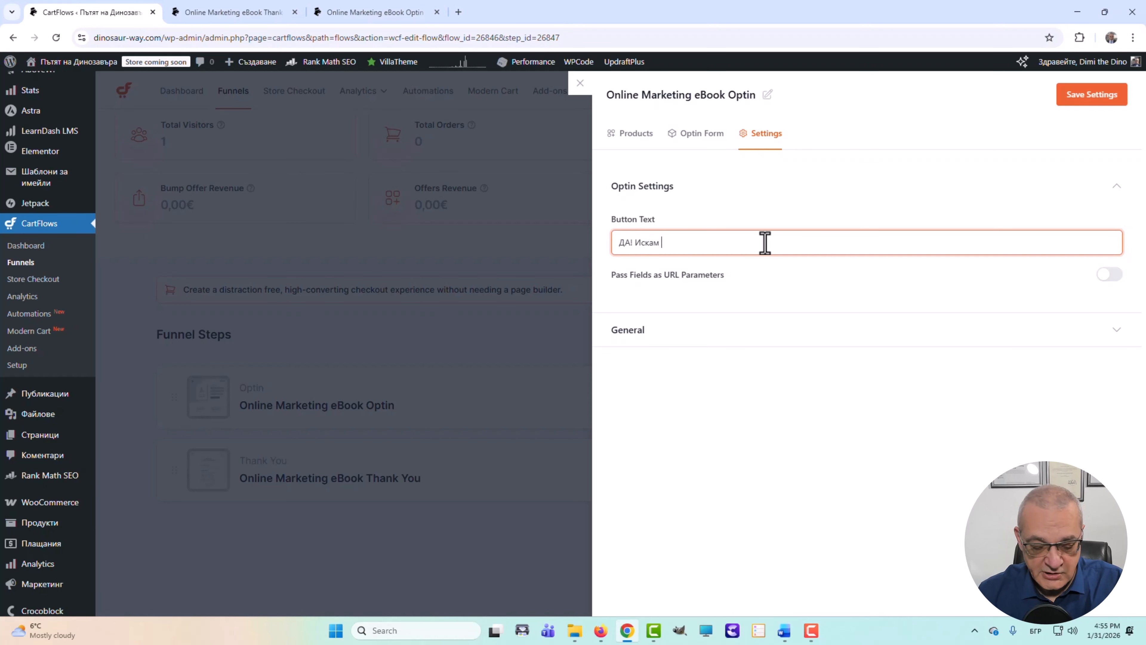
pyautogui.write('тази книга!')
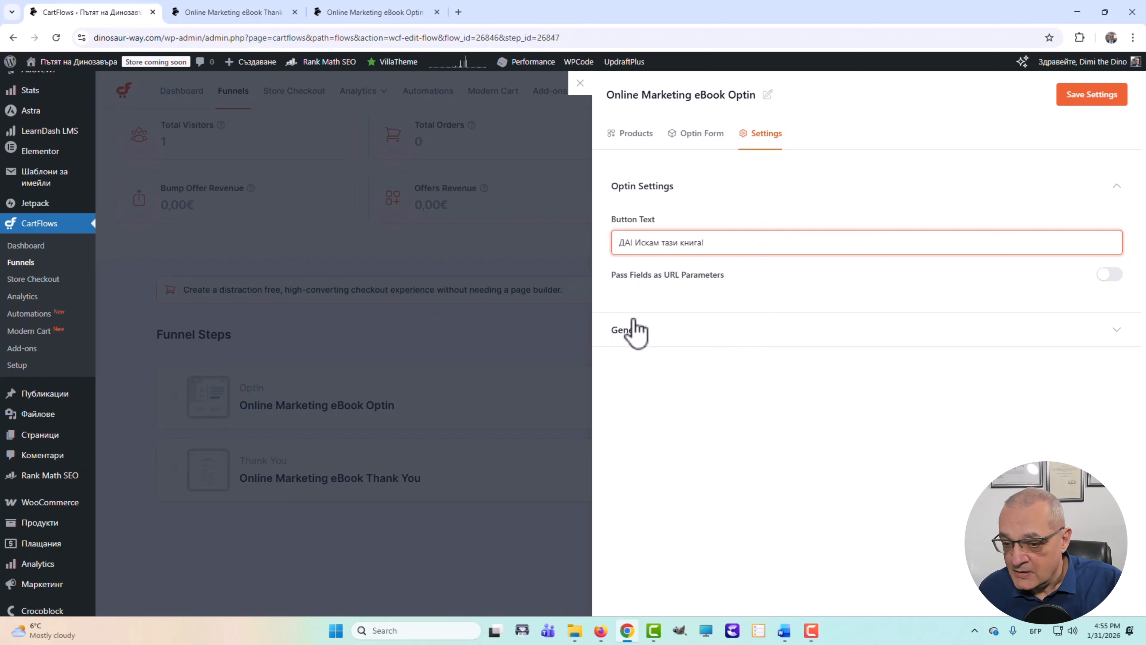
pyautogui.click(635, 330)
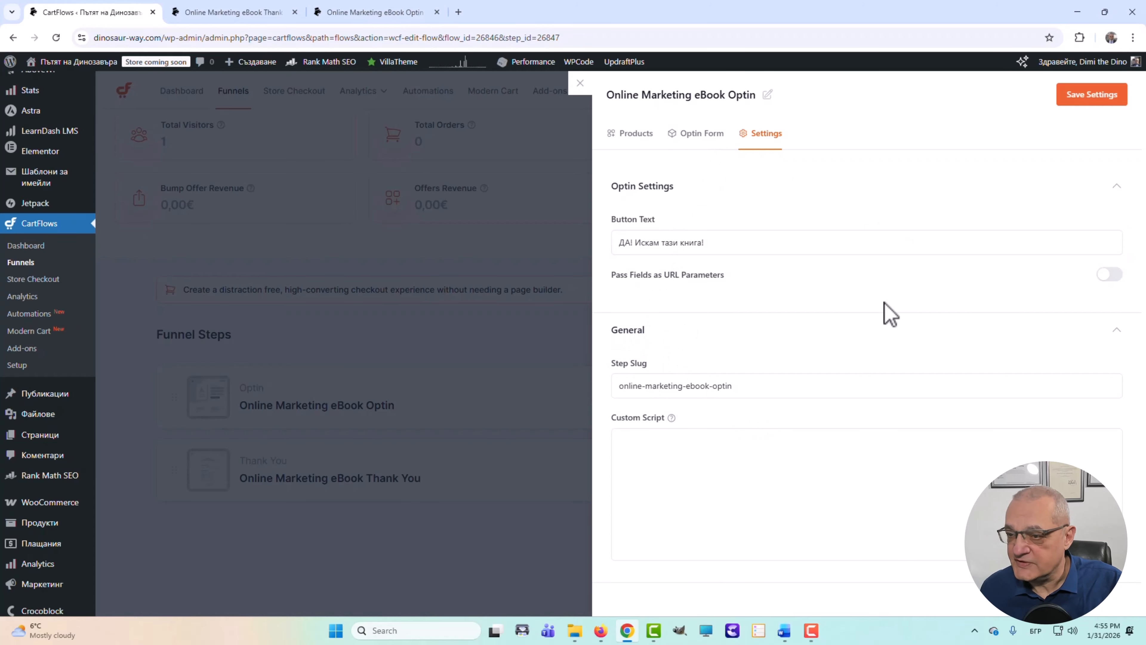
pyautogui.click(1093, 95)
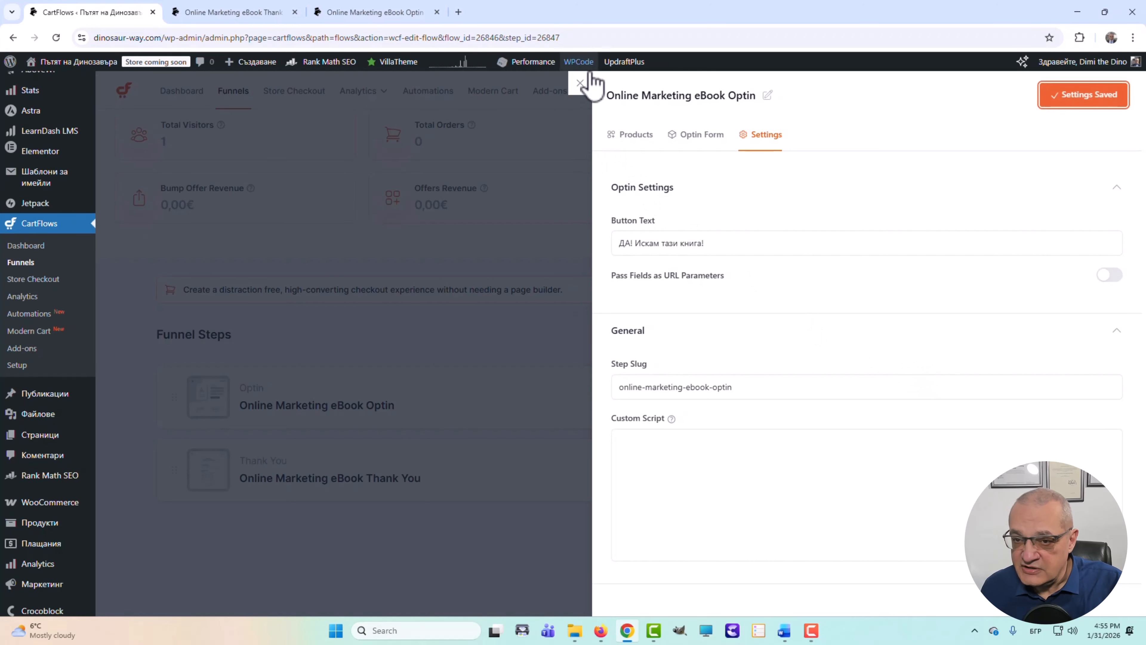
pyautogui.click(580, 83)
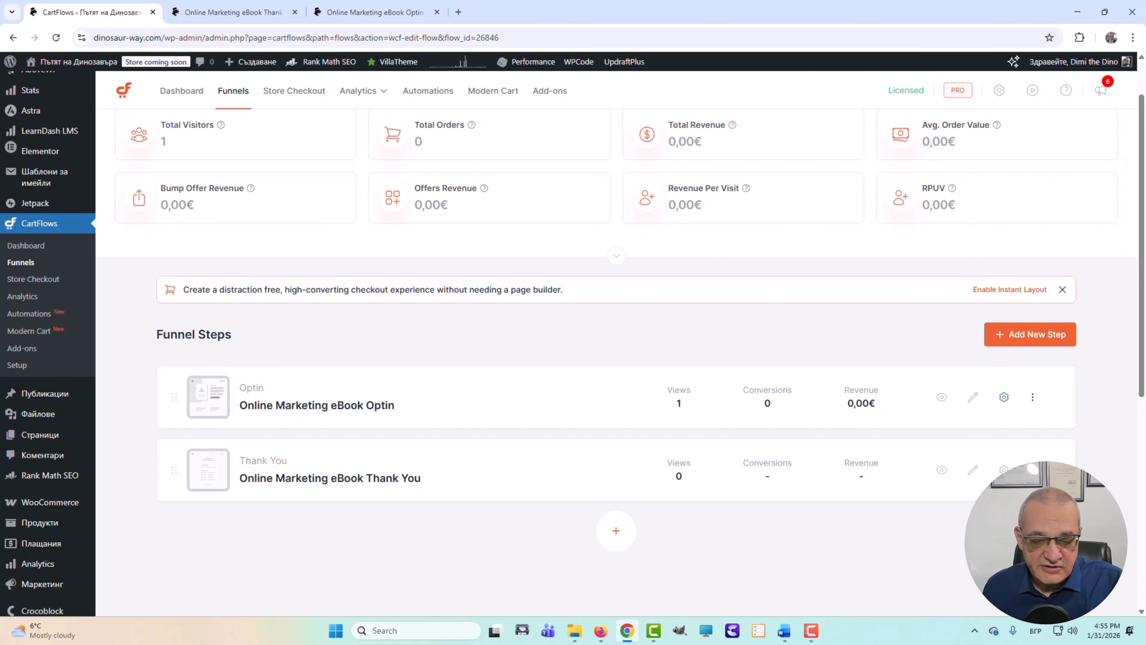
# - Open the Optin page in Elementor and review its sections below the hero
pyautogui.click(973, 398)
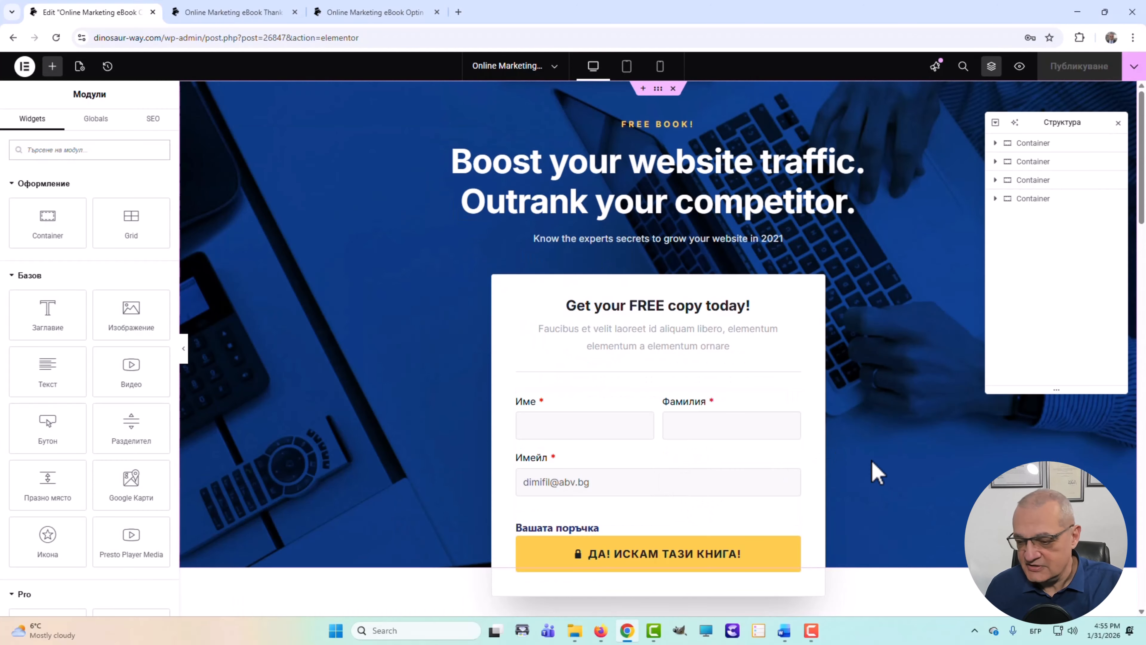
pyautogui.scroll(-1, 884, 436)
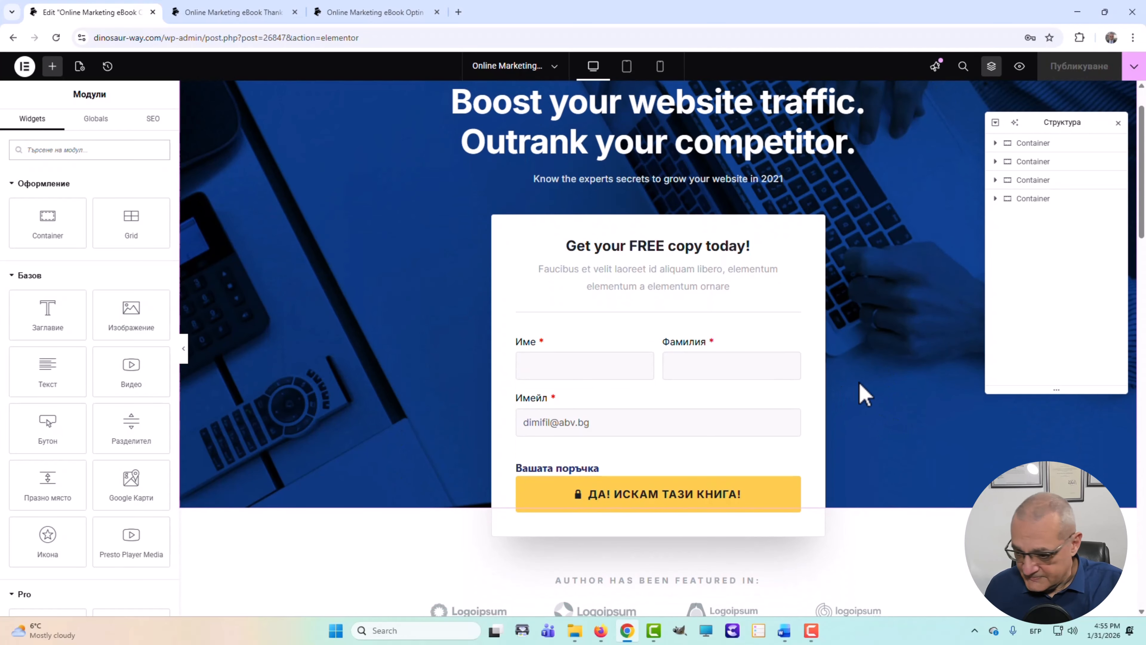
pyautogui.scroll(-2, 862, 392)
pyautogui.scroll(-4, 887, 401)
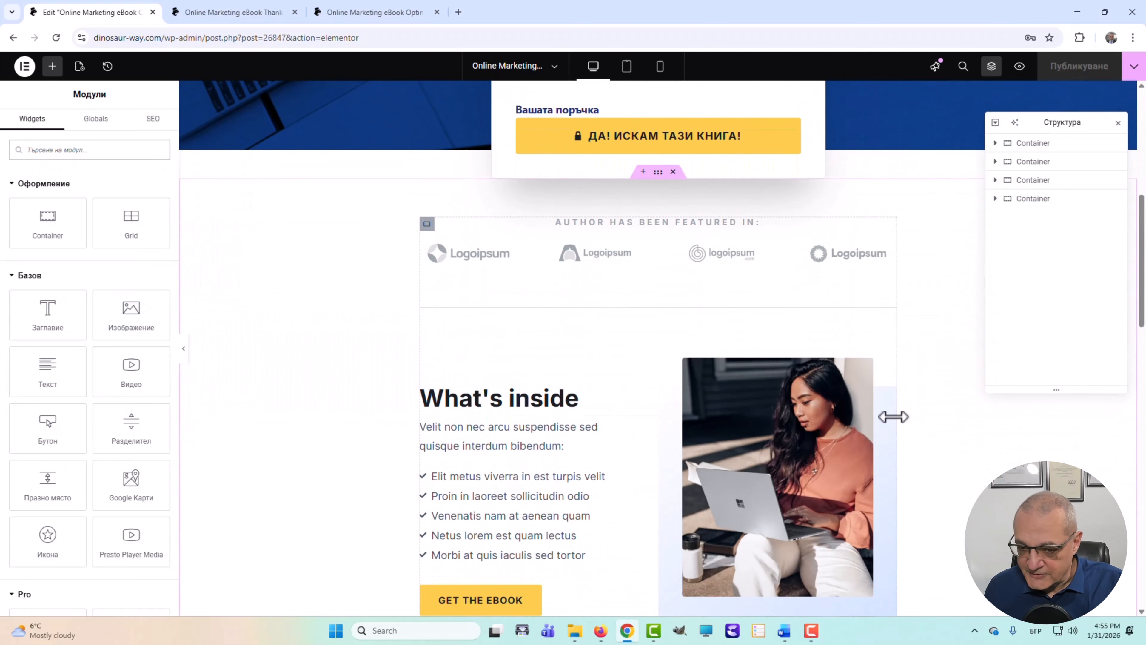
pyautogui.scroll(3, 767, 411)
pyautogui.scroll(-14, 733, 409)
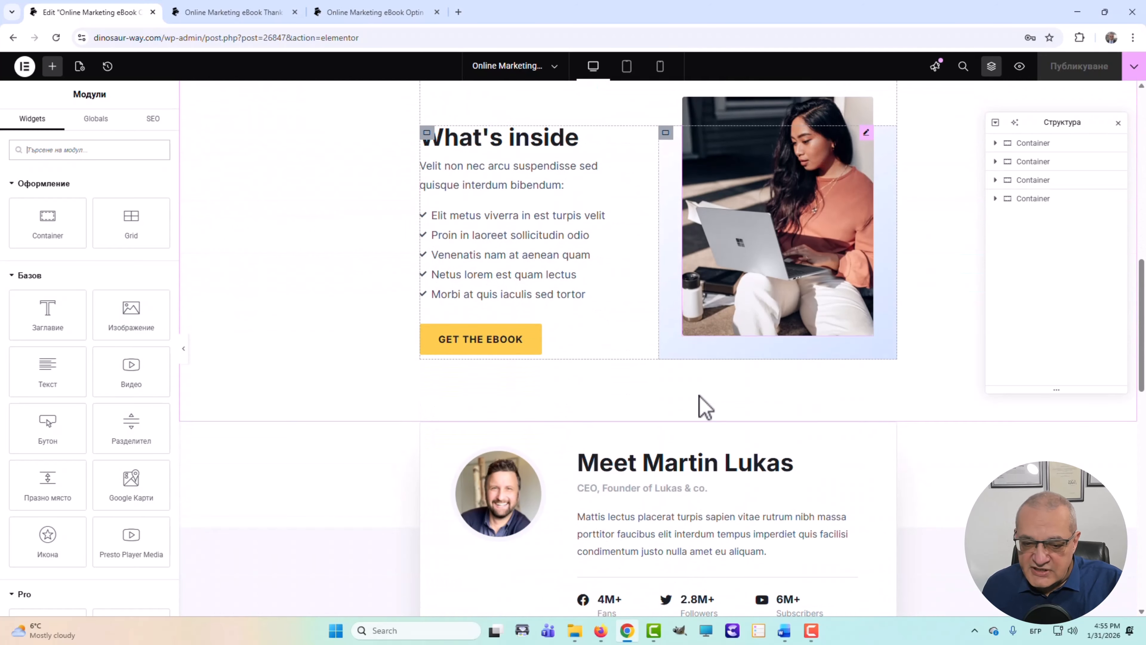
pyautogui.scroll(-8, 711, 405)
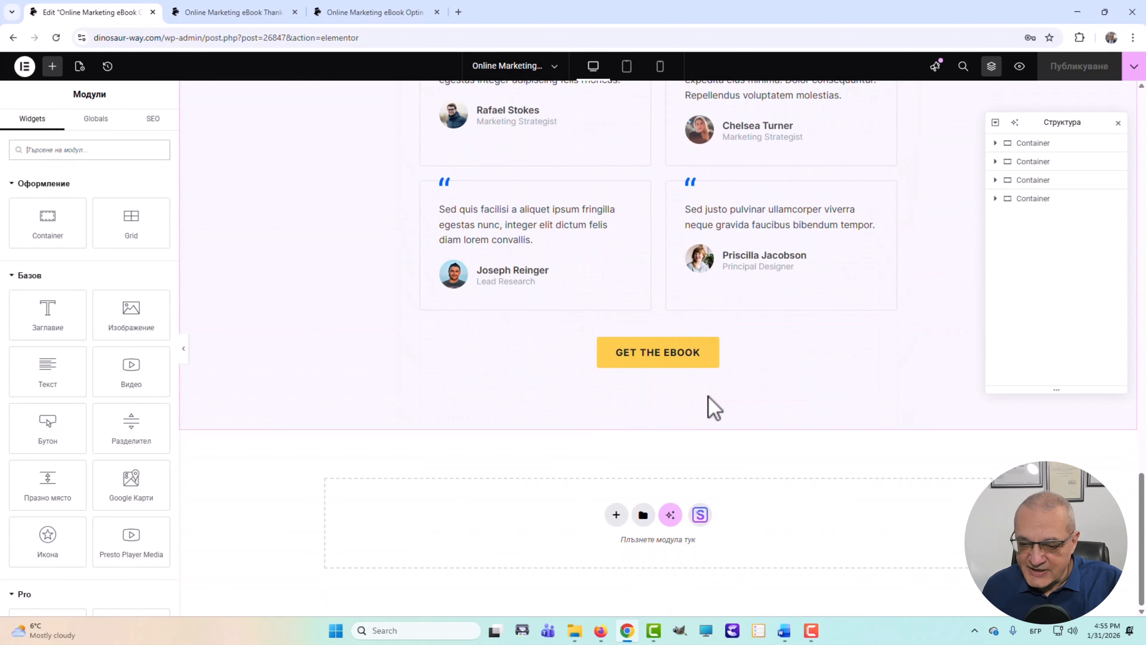
pyautogui.scroll(3, 762, 428)
pyautogui.scroll(16, 758, 424)
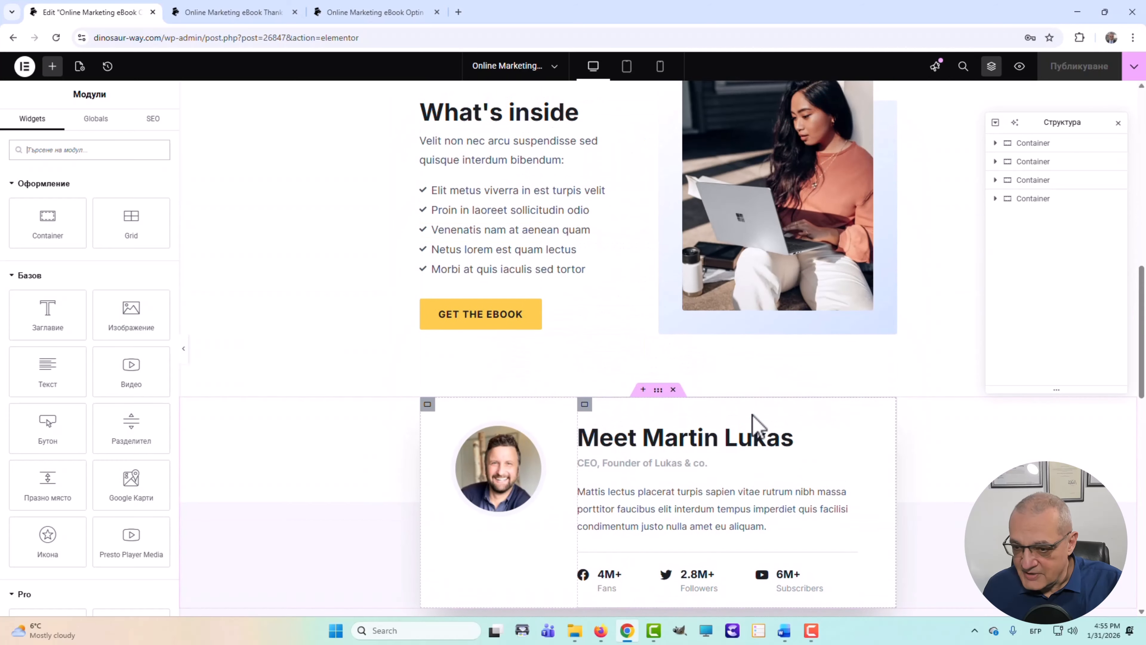
pyautogui.scroll(-3, 756, 422)
pyautogui.scroll(9, 756, 422)
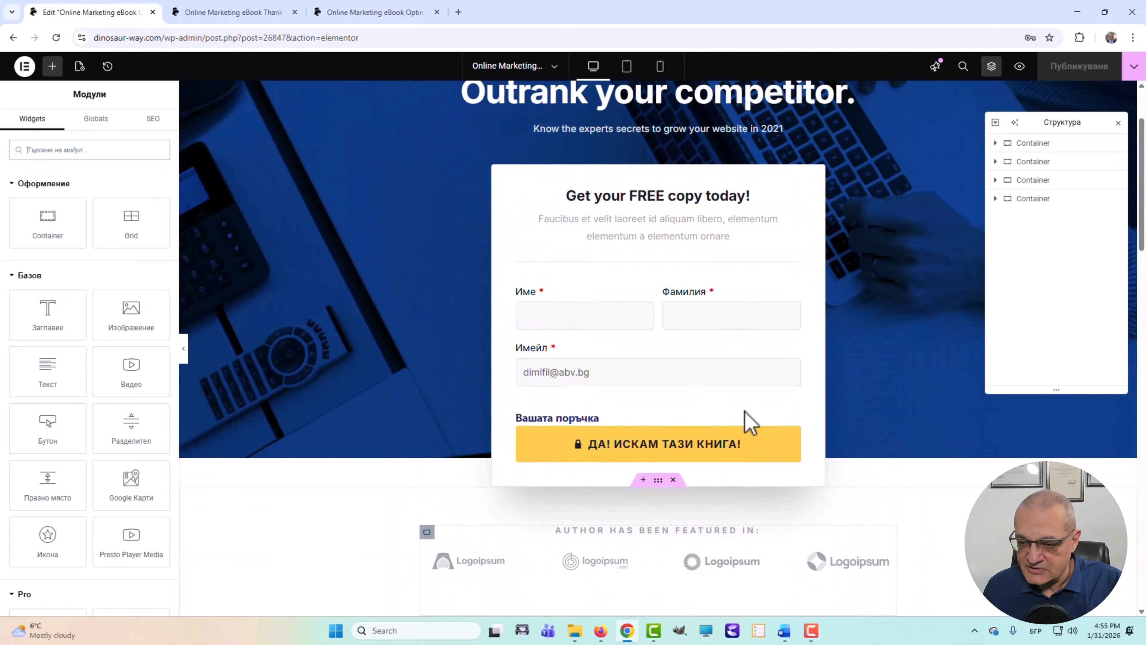
pyautogui.scroll(-4, 752, 422)
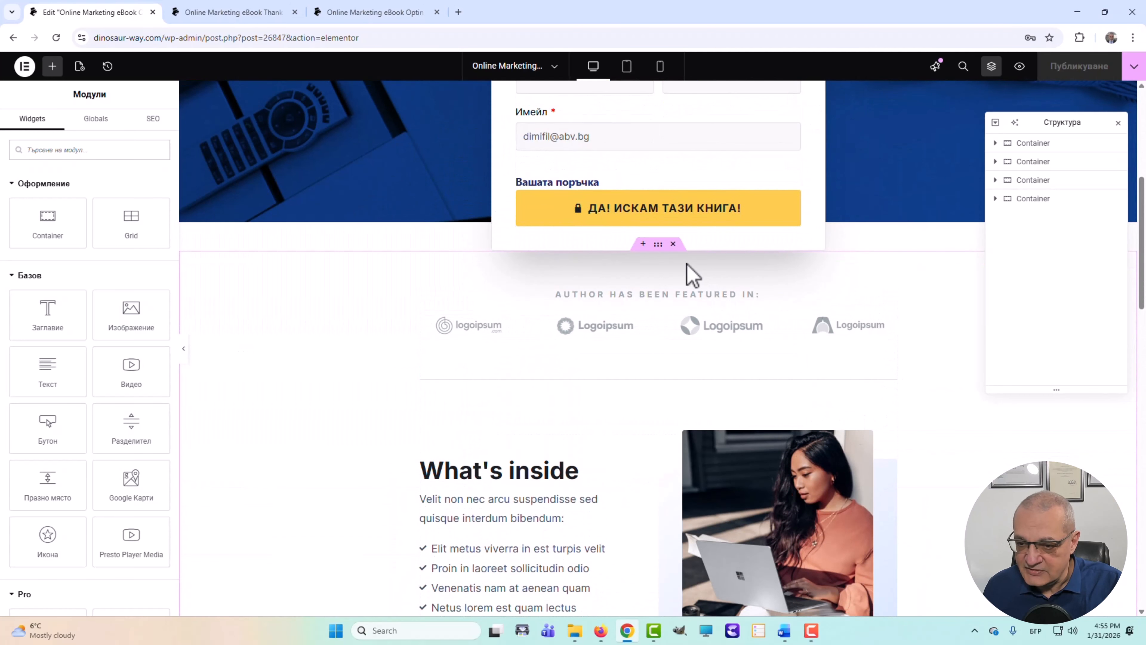
# - Delete the logos/What's inside, Meet Martin Lukas and testimonials sections
pyautogui.click(673, 244)
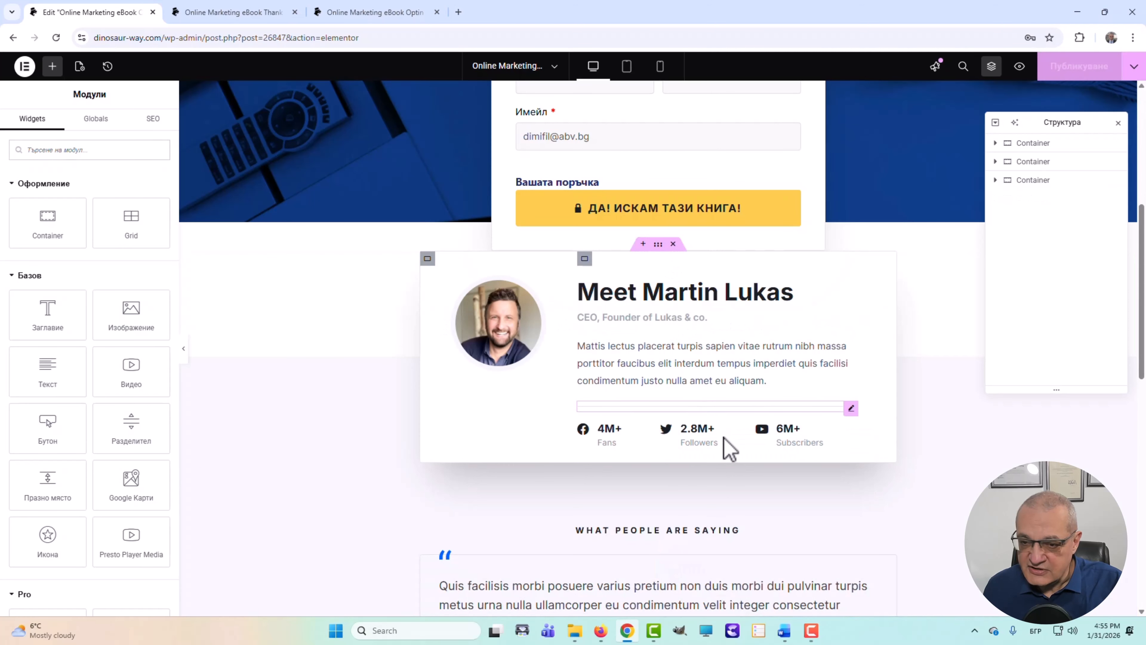
pyautogui.click(673, 244)
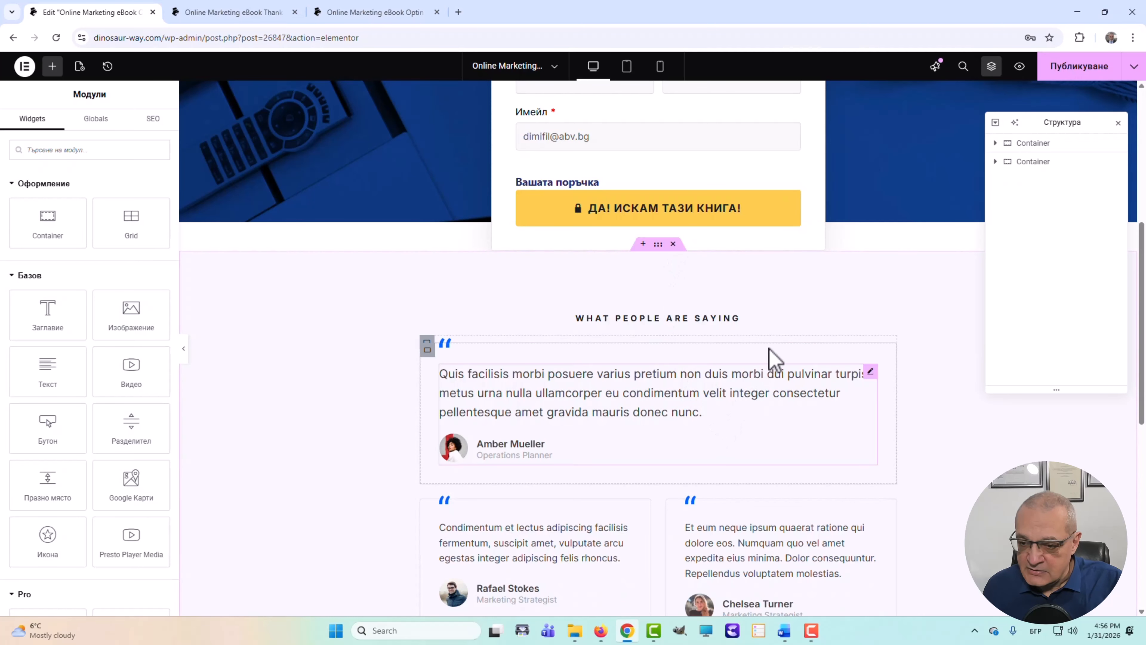
pyautogui.click(673, 245)
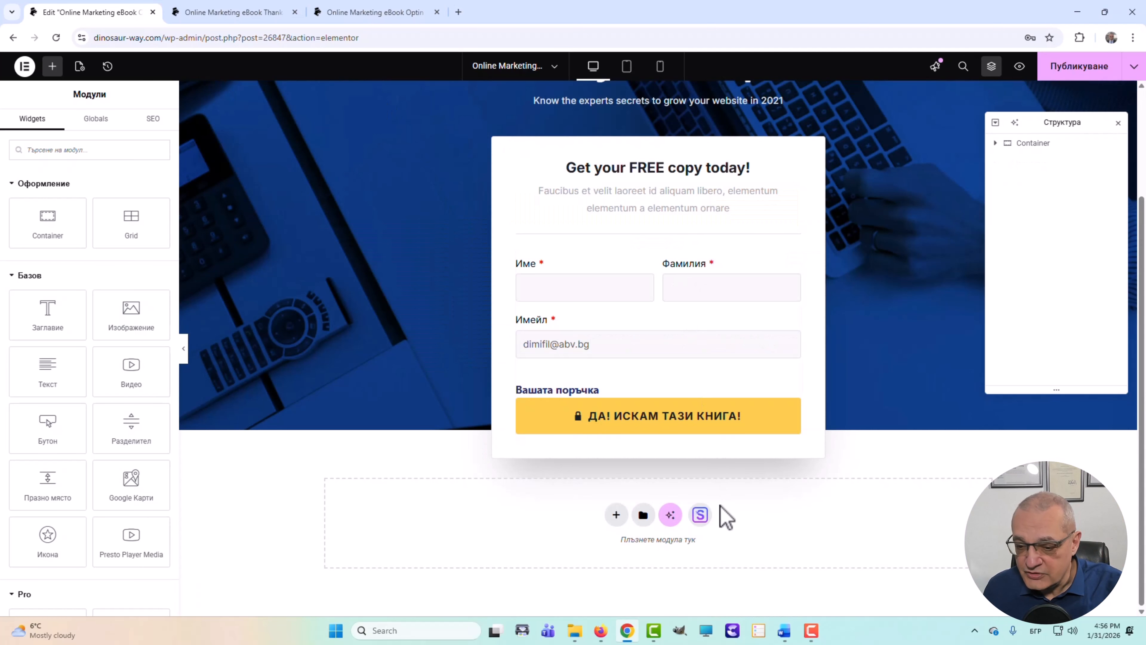
pyautogui.scroll(3, 921, 517)
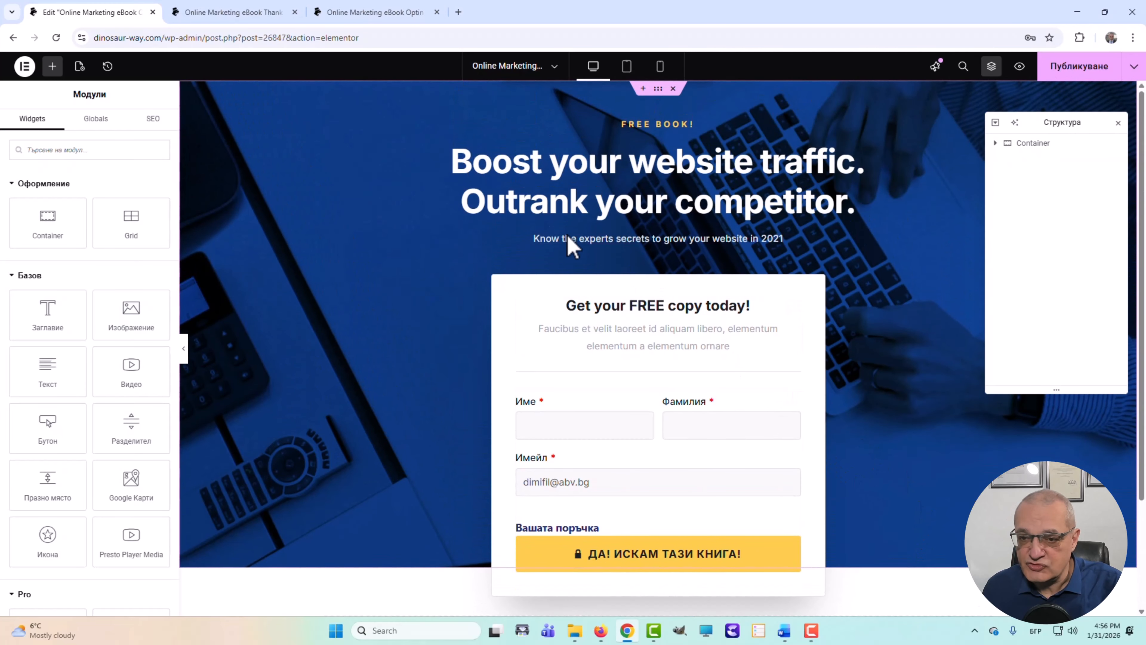
# - Replace the 'FREE Book!' label with 'БЕЗПЛАТНА КНИГА!'
pyautogui.click(648, 135)
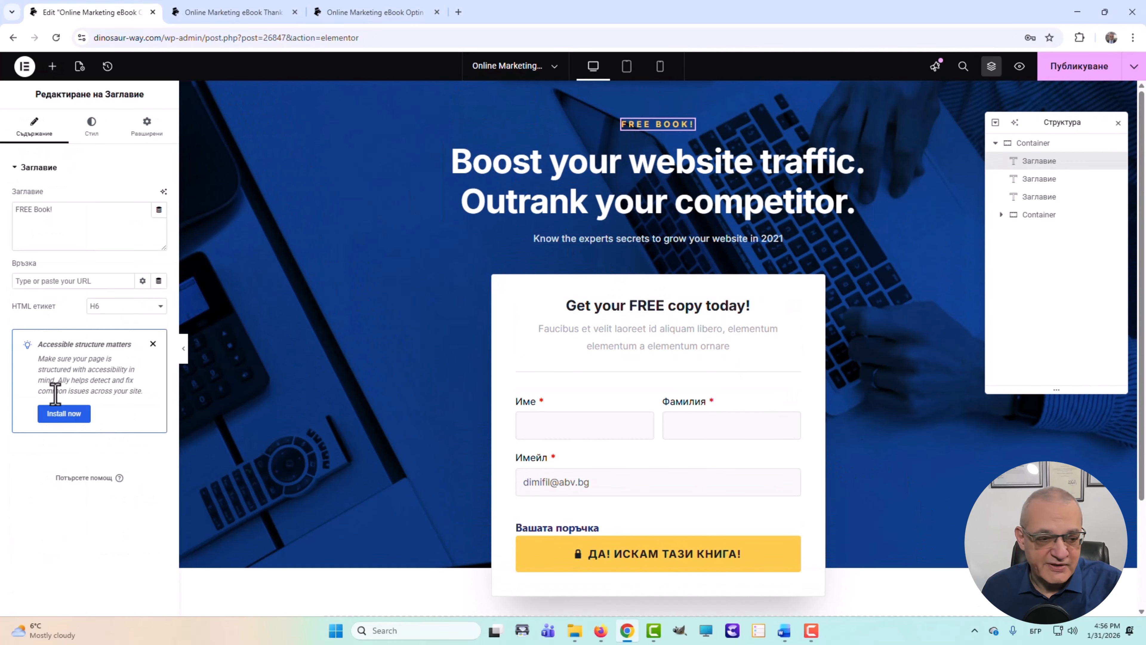
pyautogui.click(77, 211)
pyautogui.moveTo(78, 211); pyautogui.dragTo(3, 221)
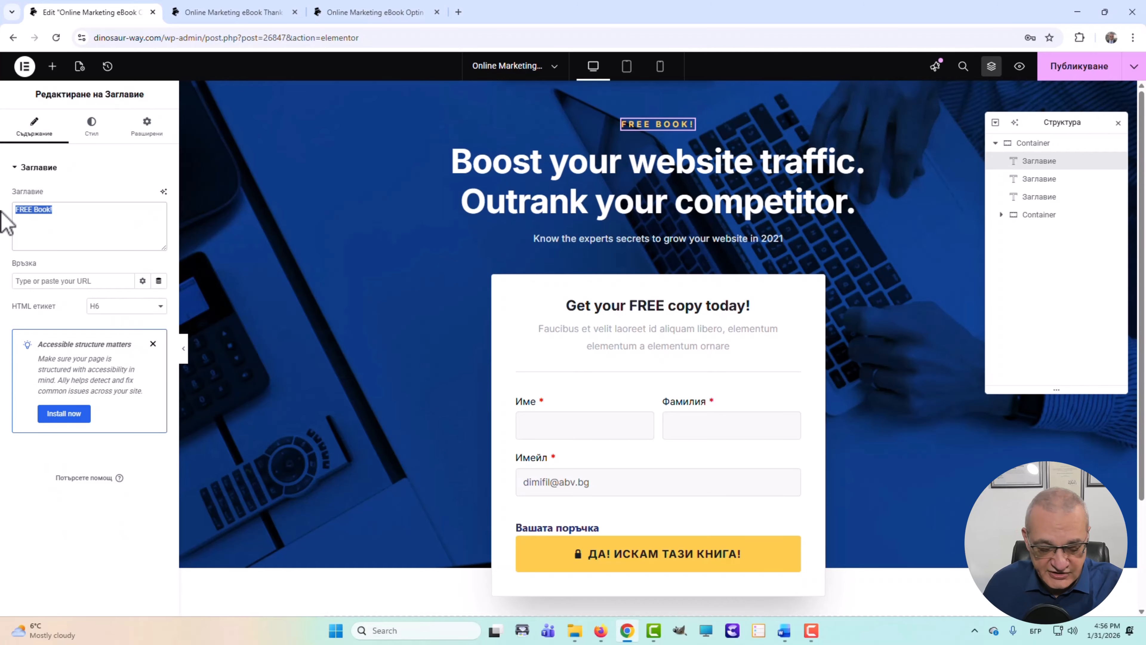
pyautogui.write('Б')
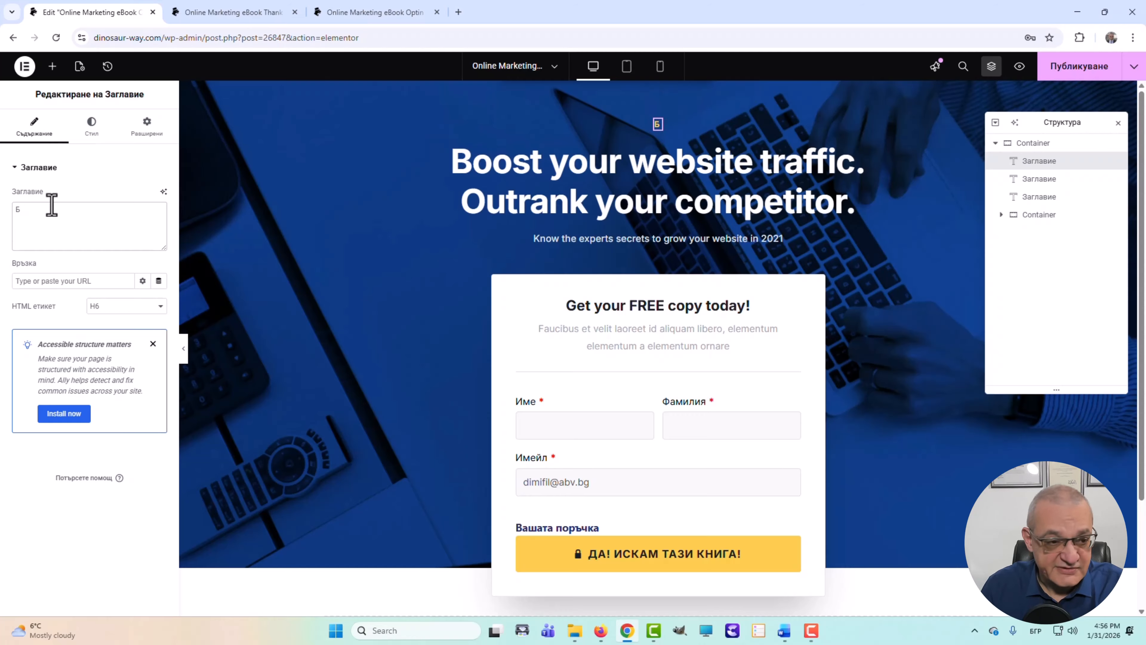
pyautogui.write('ЕЗ')
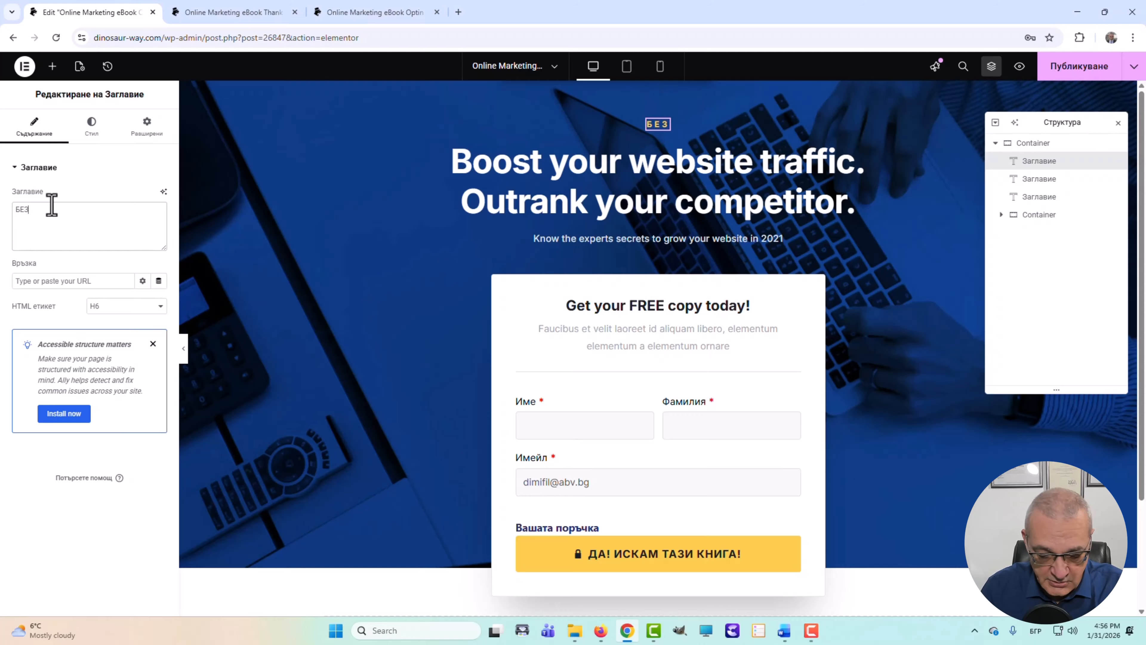
pyautogui.write('ПЛАТНА ')
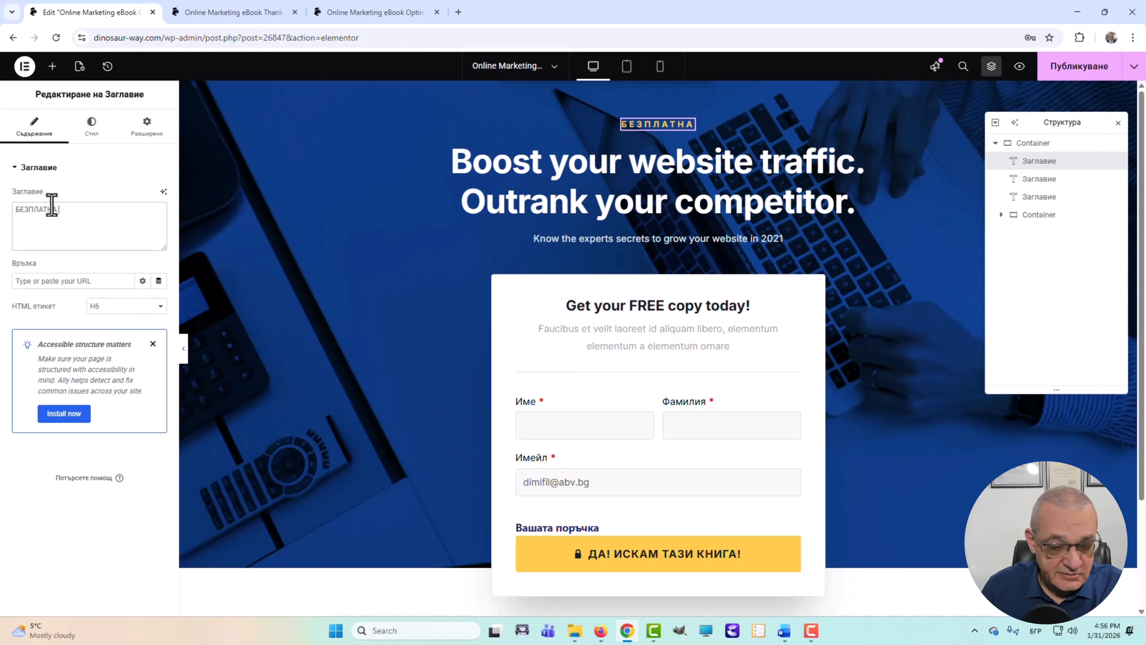
pyautogui.write('КНИГА')
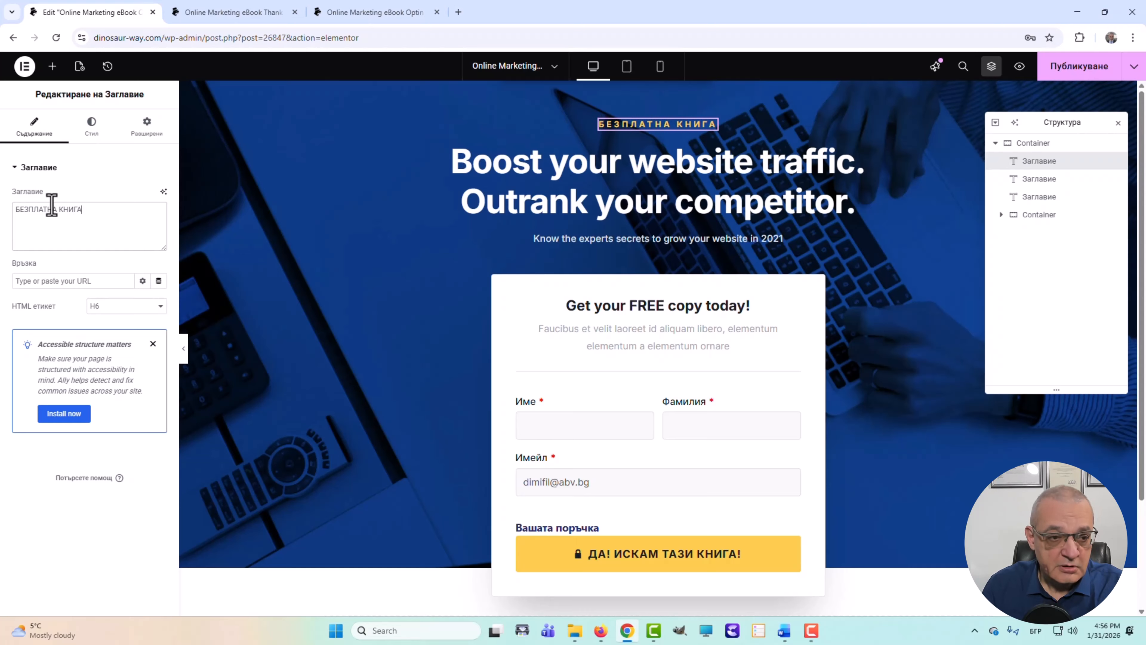
pyautogui.write('!')
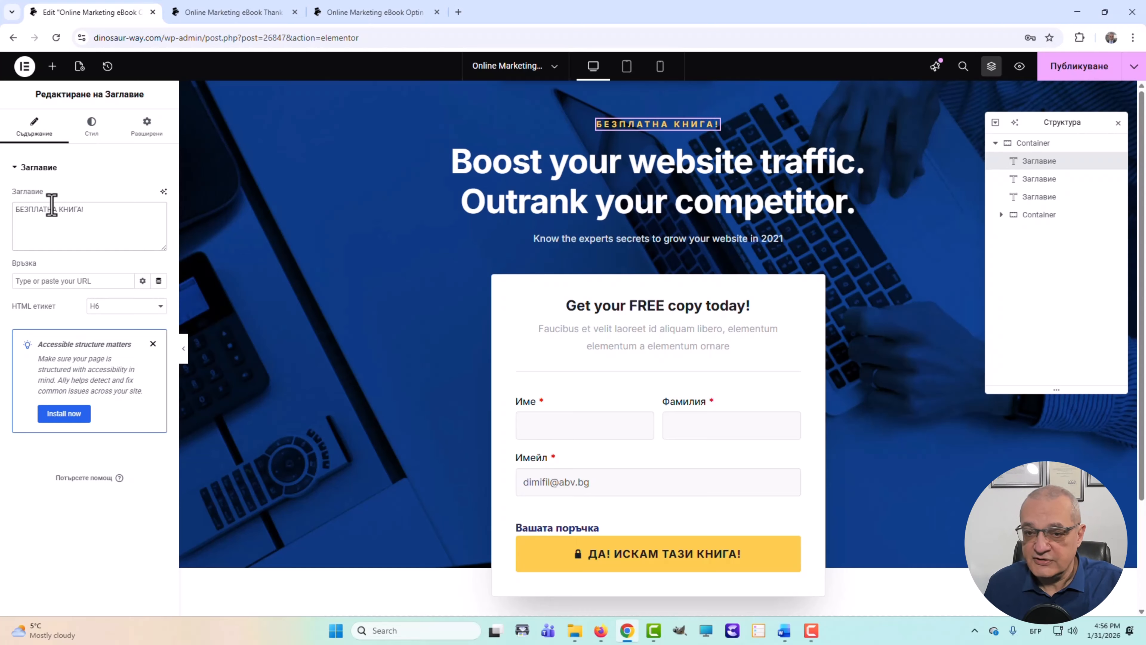
# - Replace the main headline with 'НАУЧИ ЕЛЕКТРОННАТА ТЪРГОВИЯ ОТ ЕКСПЕРТИТЕ!'
pyautogui.click(620, 180)
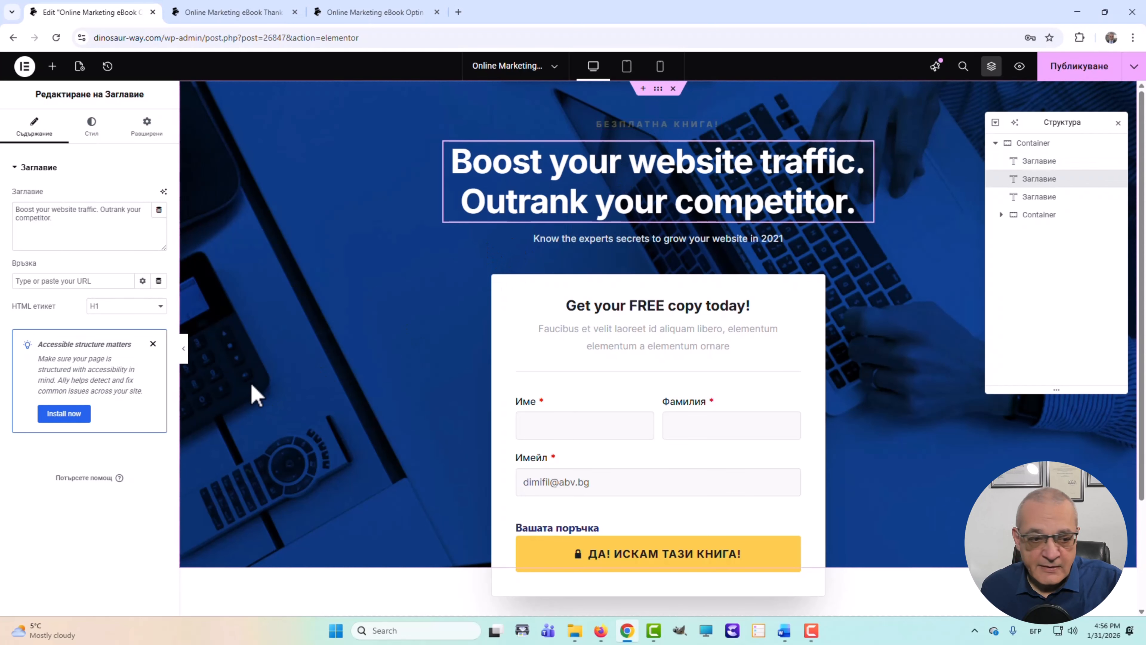
pyautogui.moveTo(55, 220); pyautogui.dragTo(2, 208)
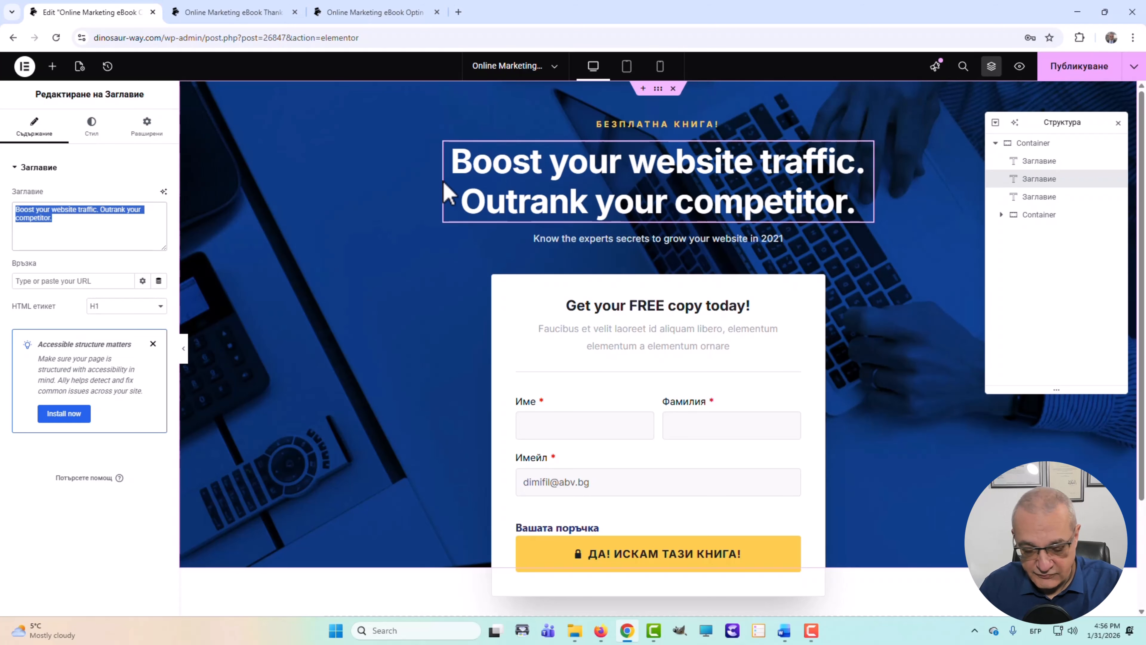
pyautogui.write('НАУЧ')
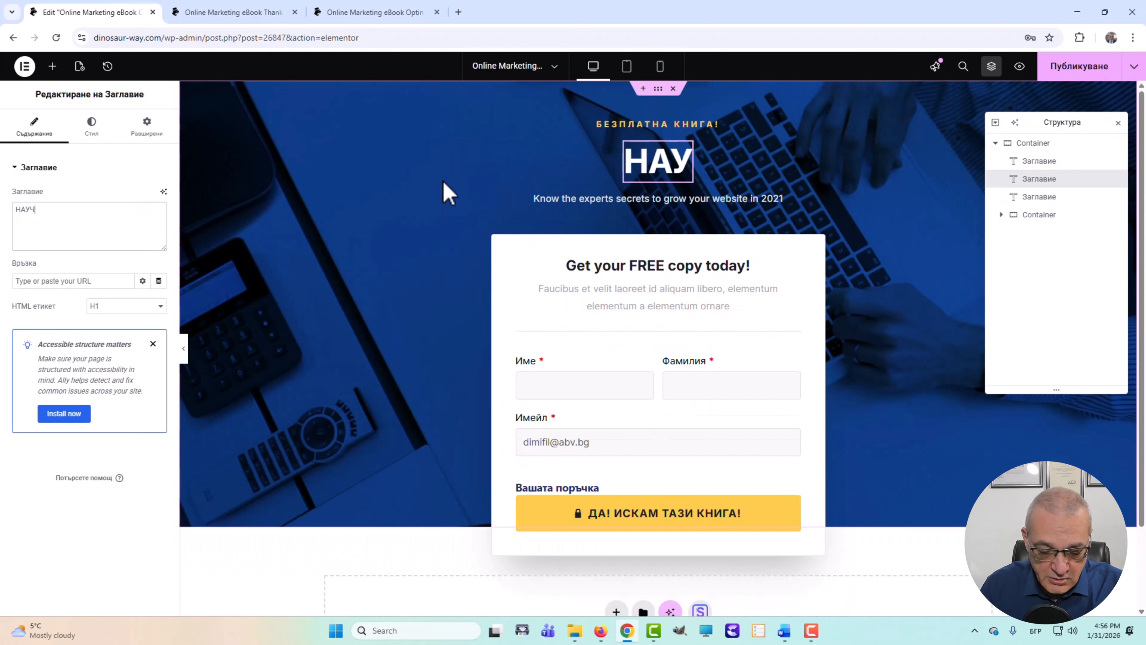
pyautogui.write('И ЕЛЕК')
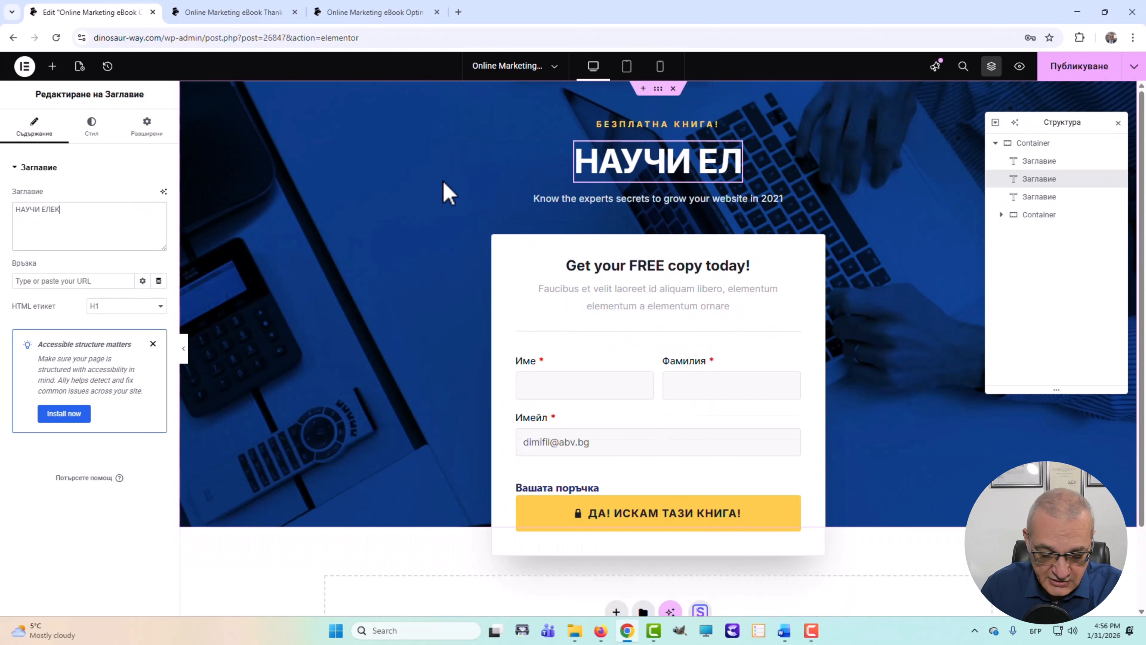
pyautogui.write('ТРОННА')
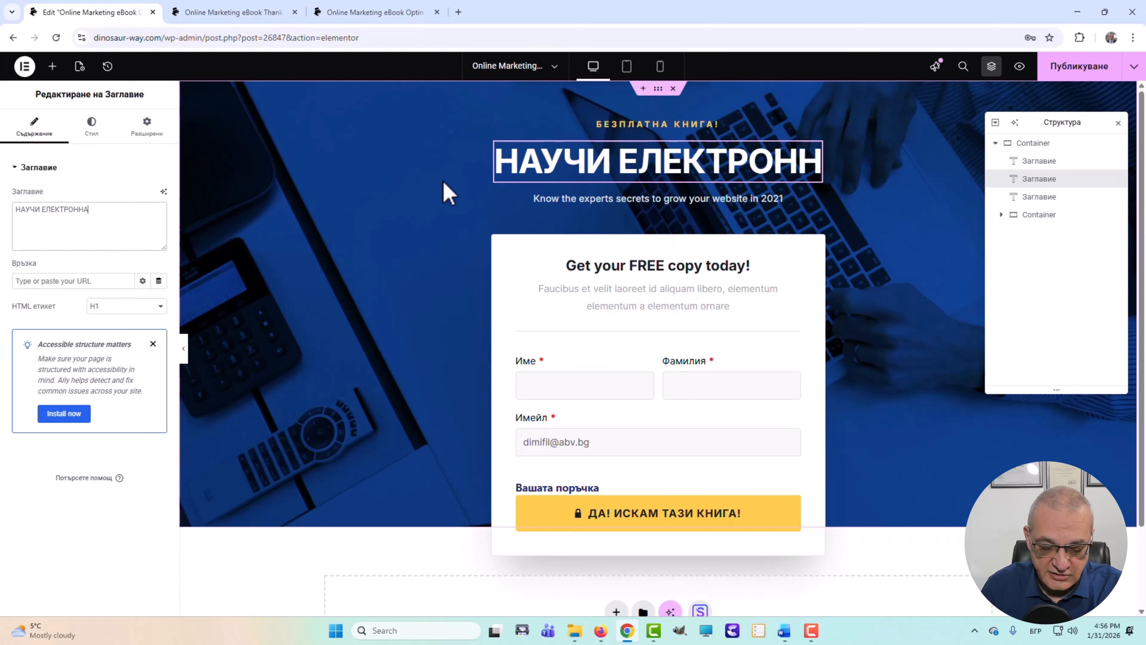
pyautogui.write('ТА ТЪ')
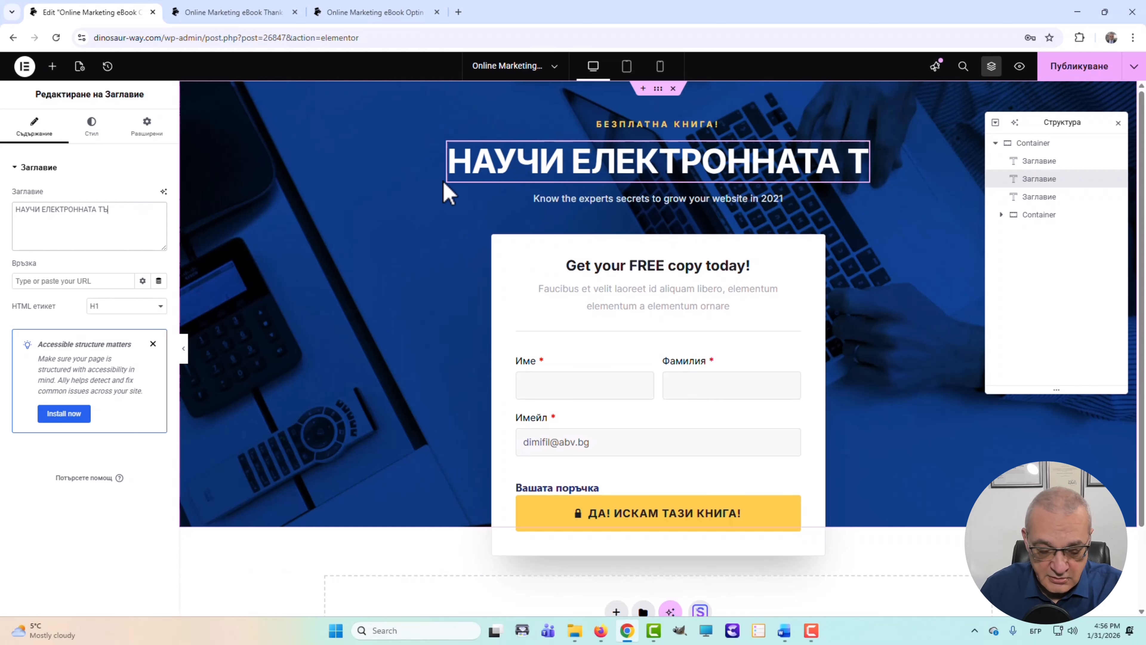
pyautogui.write('РГОВ')
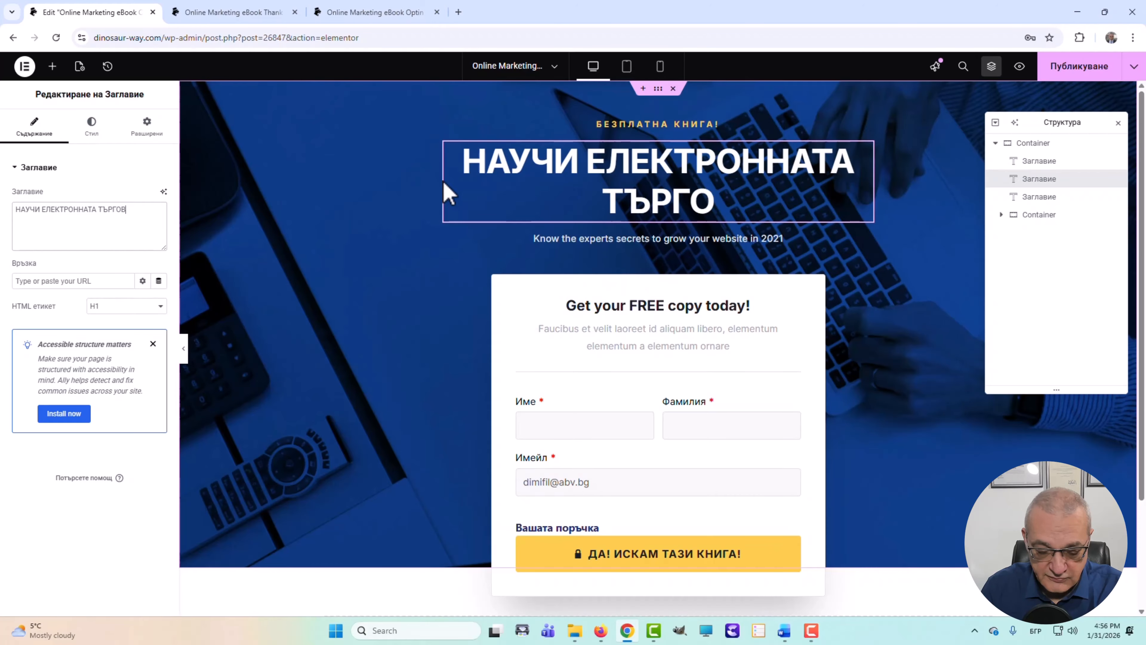
pyautogui.write('ИЯ ОТ')
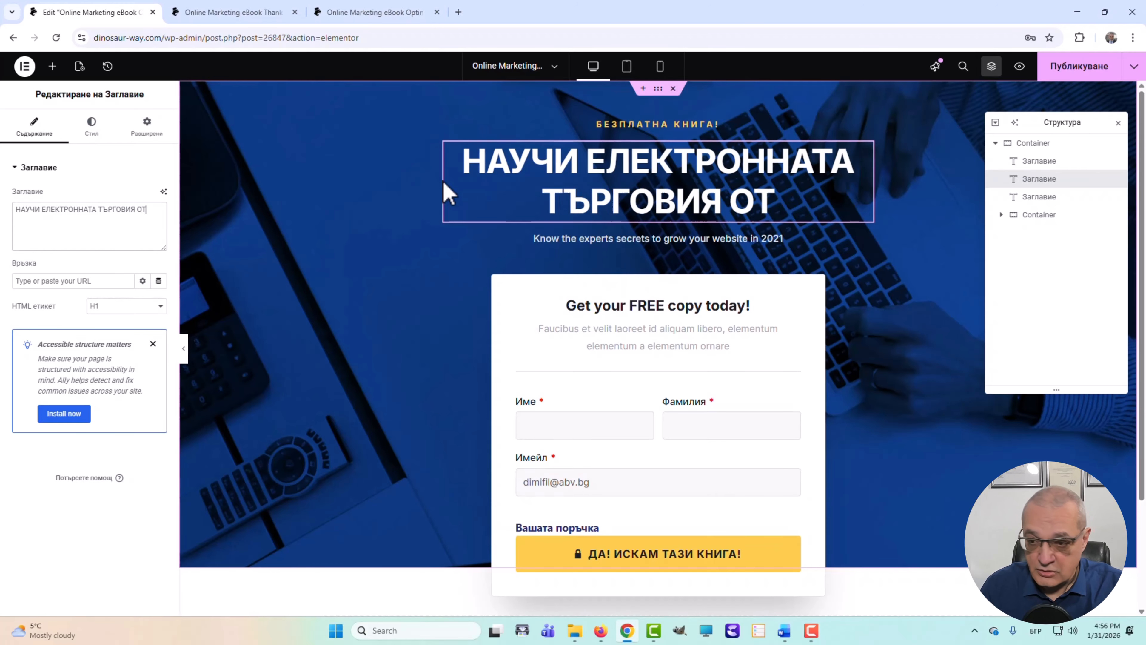
pyautogui.write(' ЕКС')
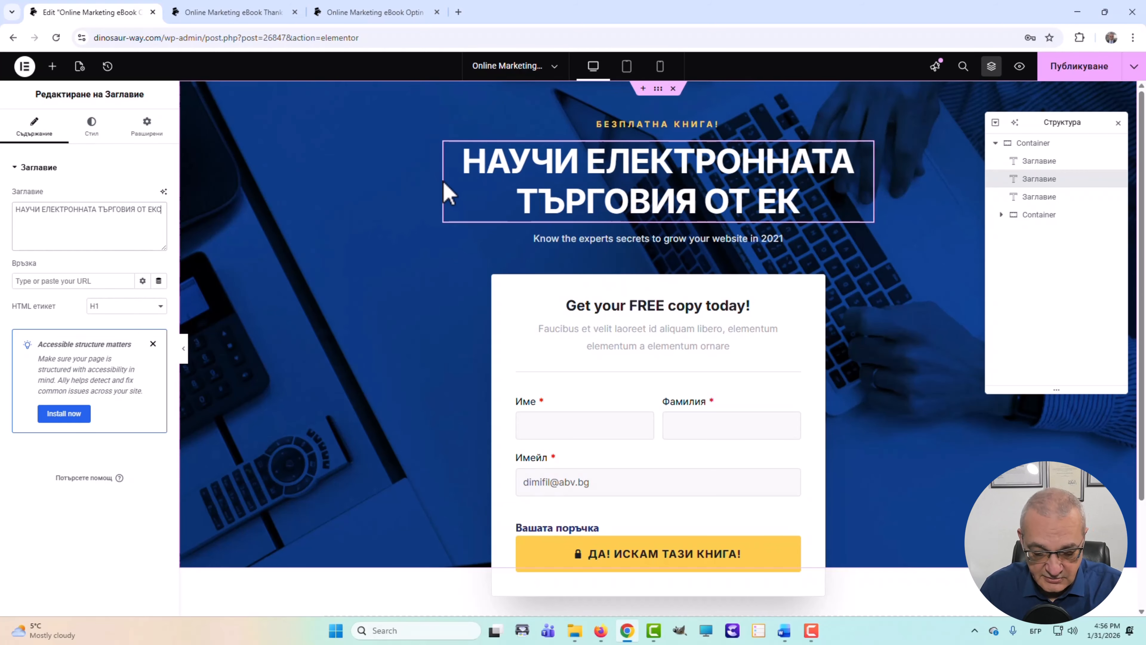
pyautogui.write('ПЕРТИТЕ')
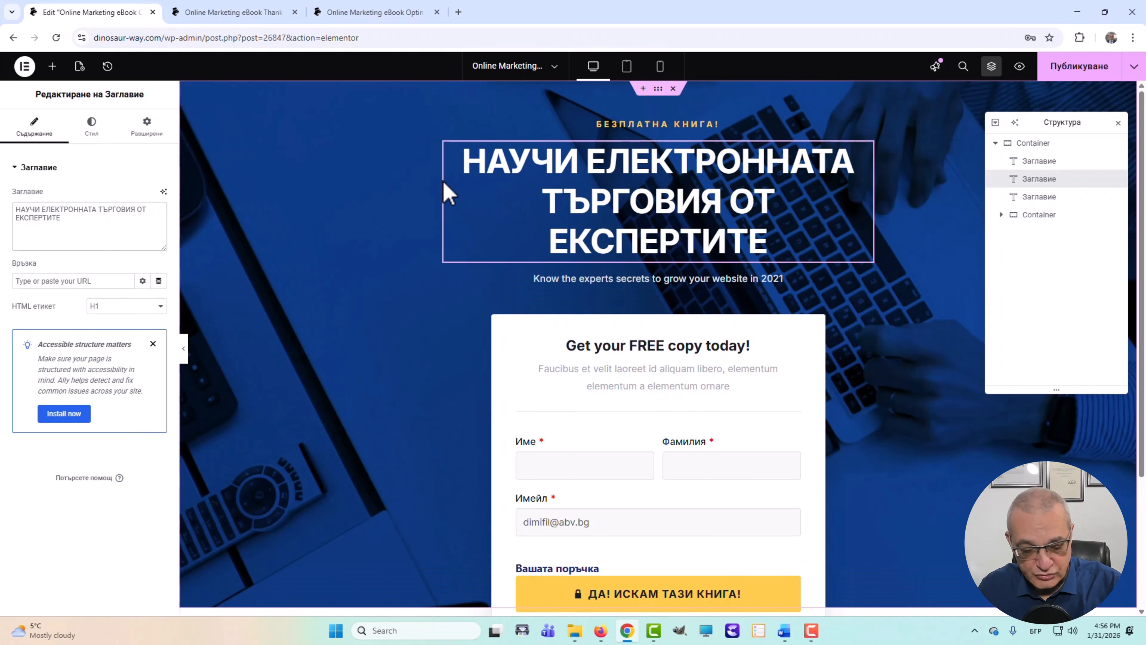
pyautogui.write('!')
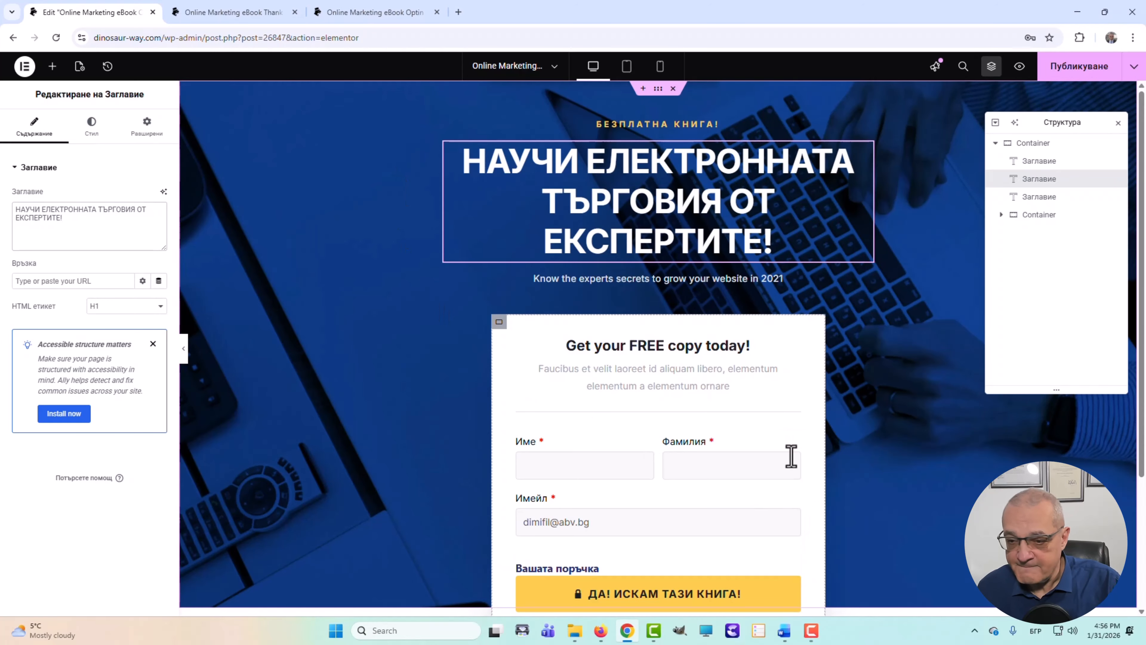
# - Replace the 'Know the experts secrets' subheading text with 'Не чакай, а поръчвай!'
pyautogui.click(775, 280)
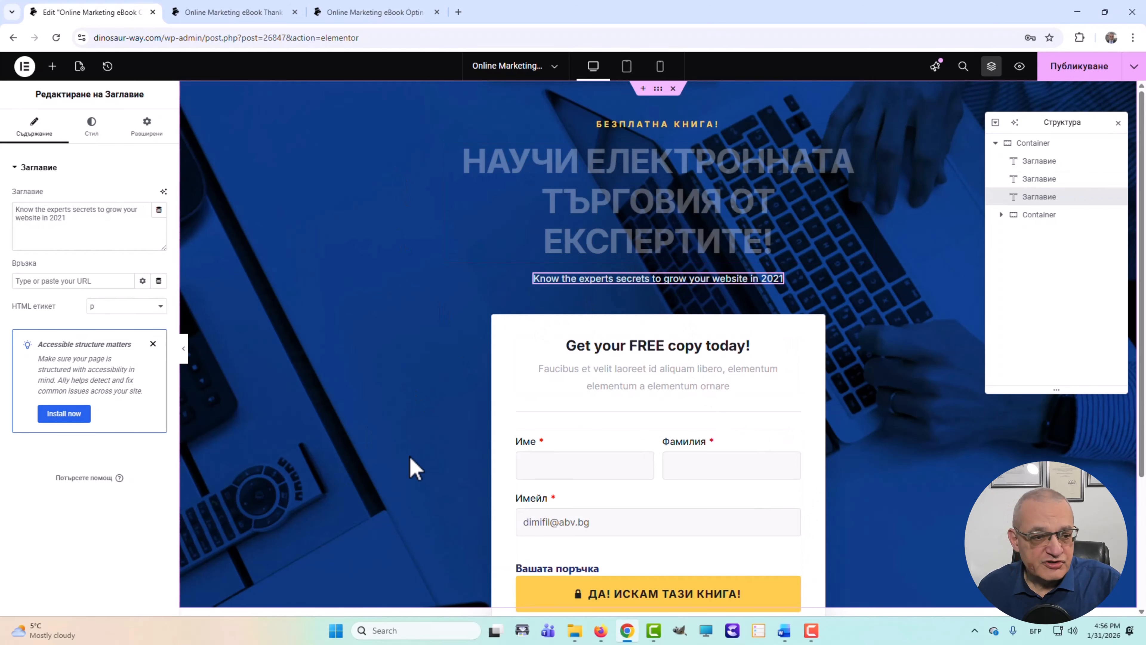
pyautogui.moveTo(70, 223); pyautogui.dragTo(9, 219)
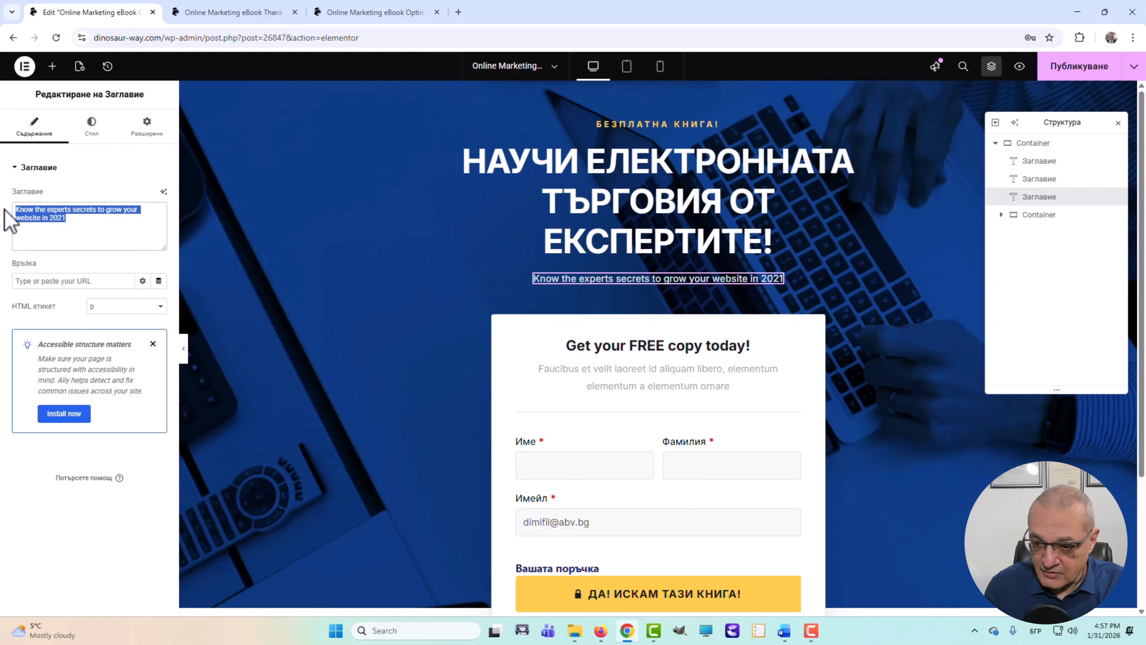
pyautogui.write('Н')
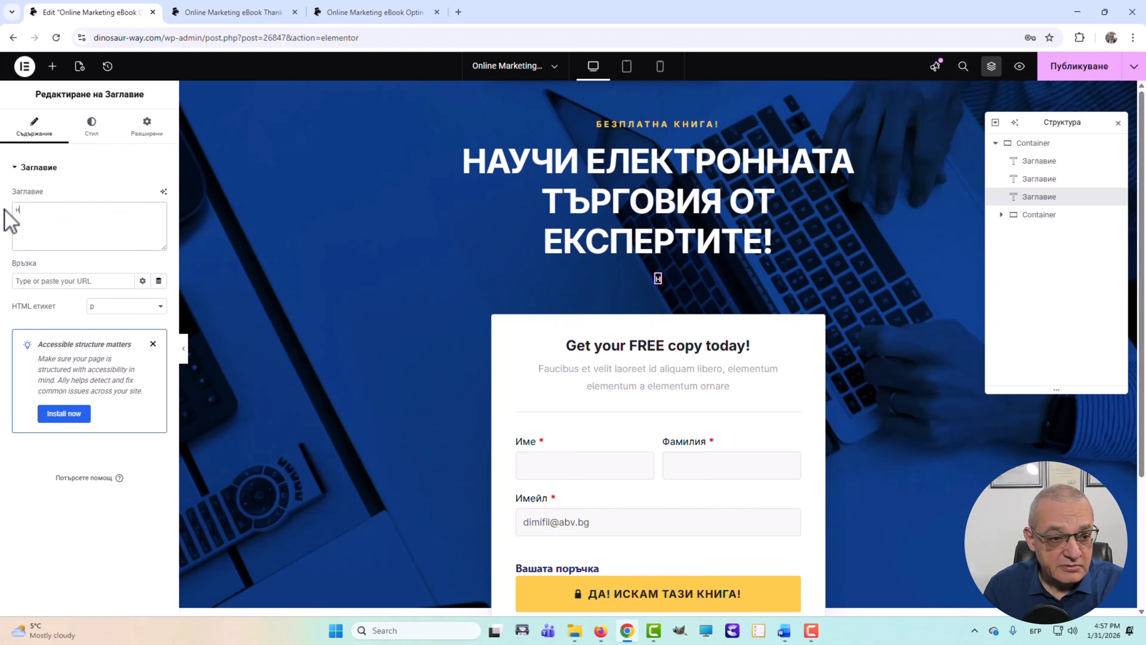
pyautogui.press('BackSpace')
pyautogui.press('BackSpace')
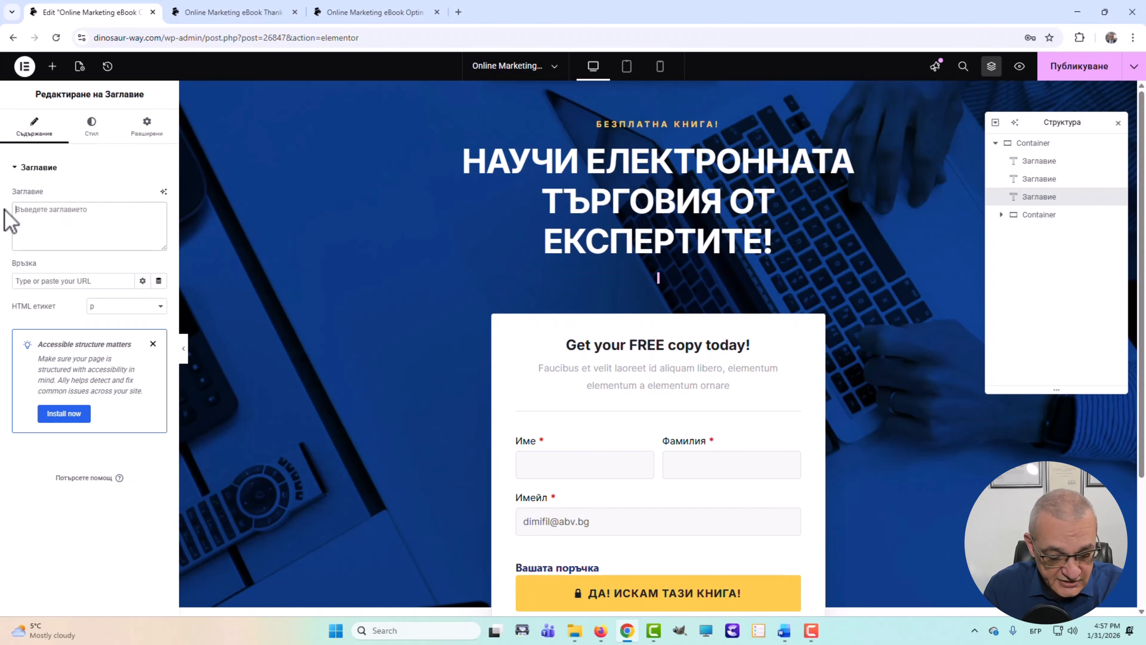
pyautogui.write('Не')
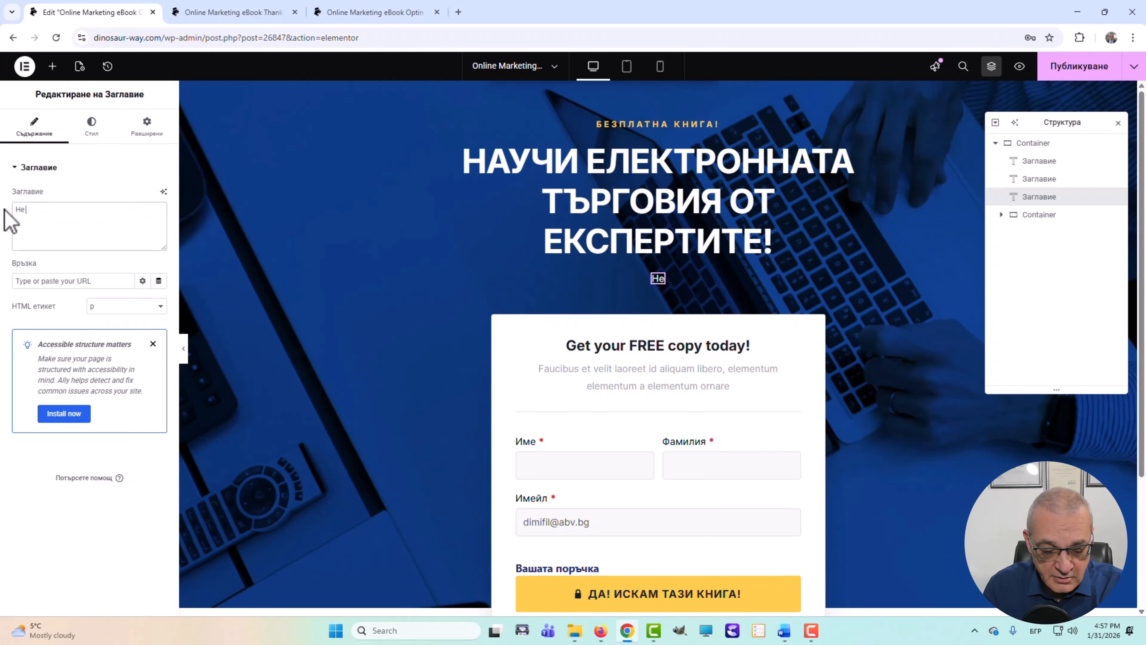
pyautogui.write(' чака')
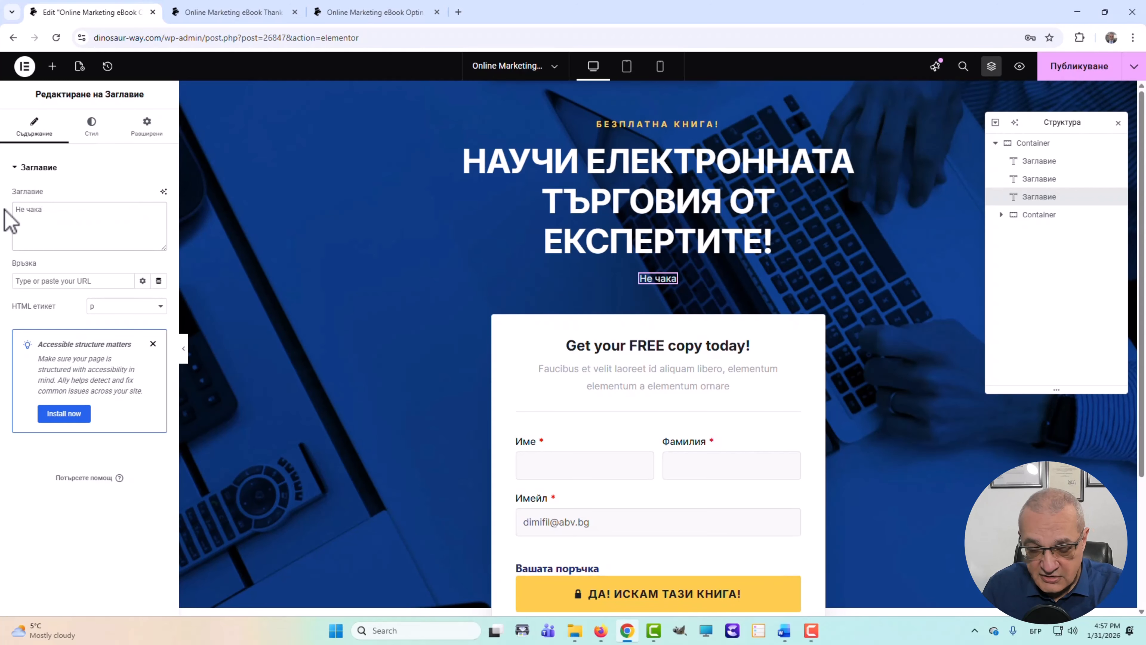
pyautogui.write('й')
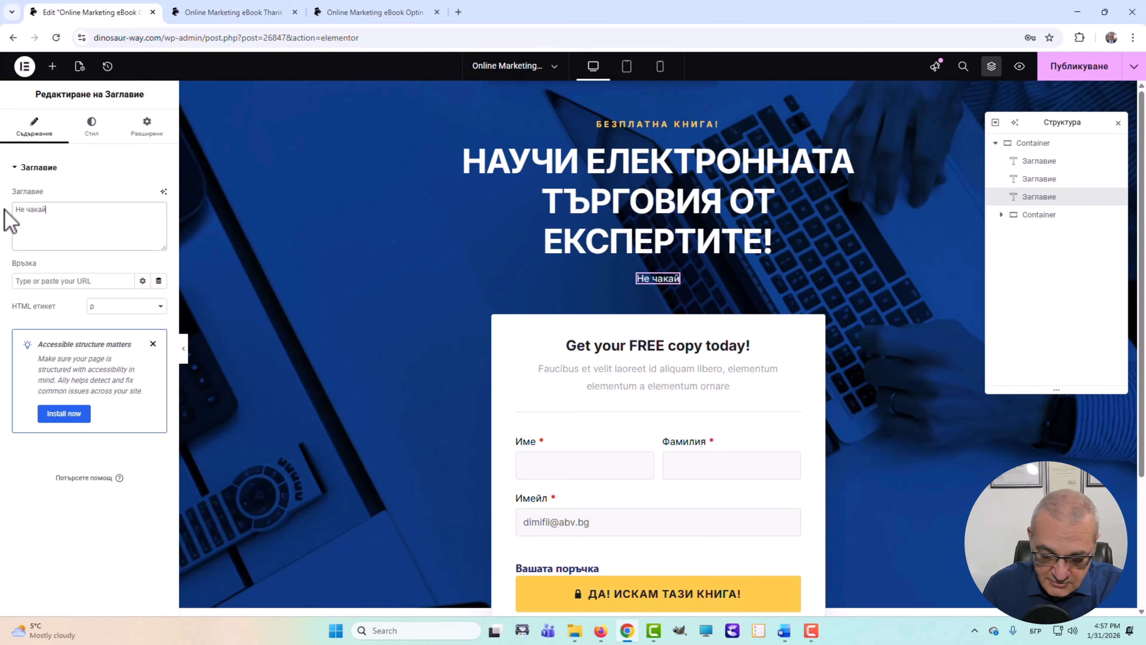
pyautogui.write(', а пор')
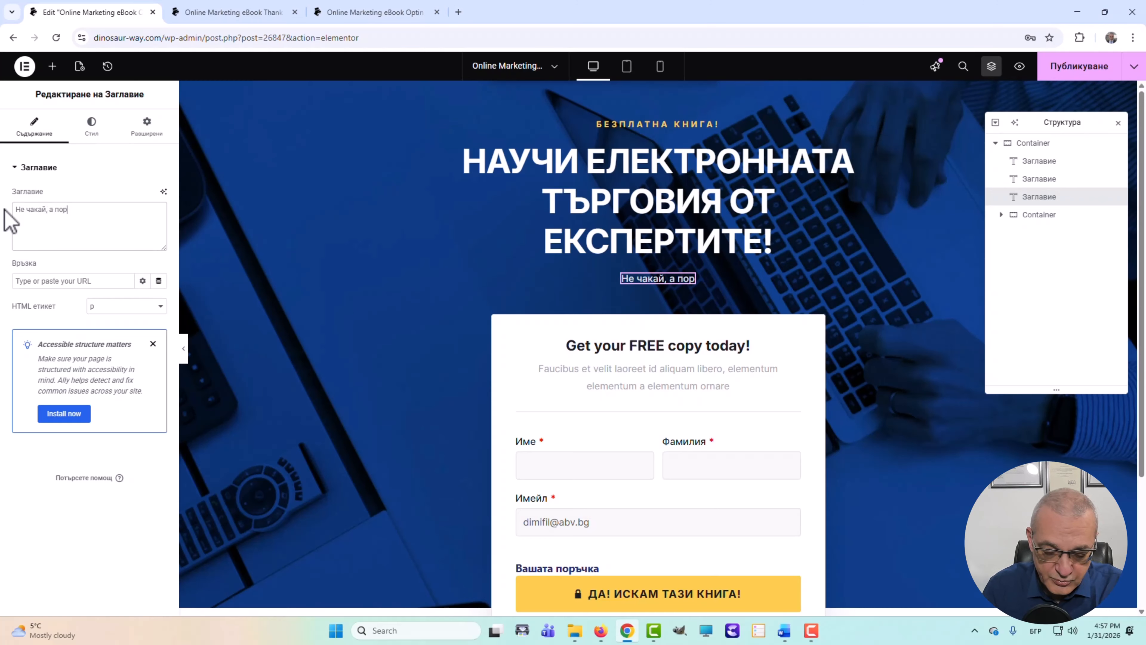
pyautogui.write('ъчва')
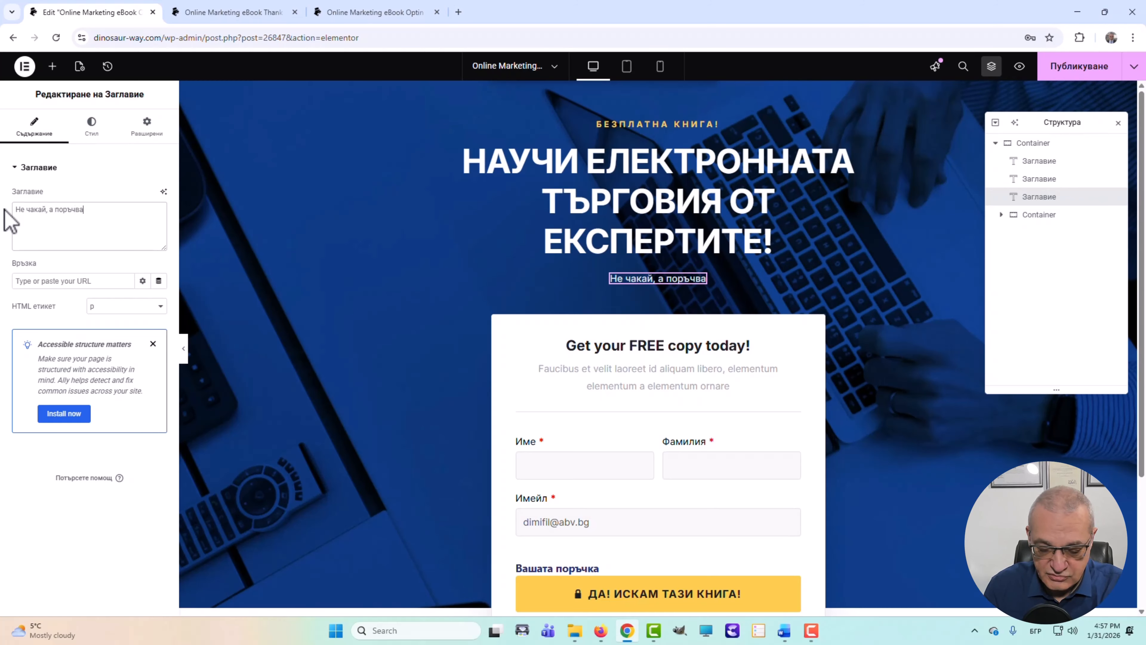
pyautogui.write('й!')
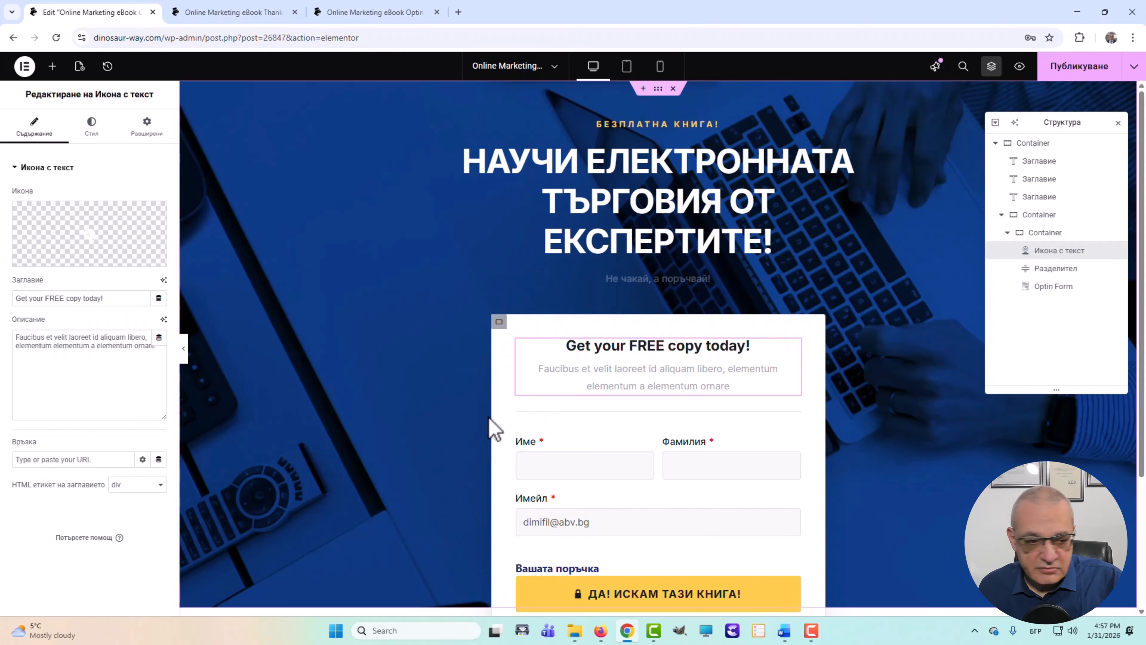
# - Set the form box title to 'Вземи твоето безплатно копие днес!' and description to 'Твоят път към успеха в бизнеса!'
pyautogui.moveTo(123, 300); pyautogui.dragTo(1, 307)
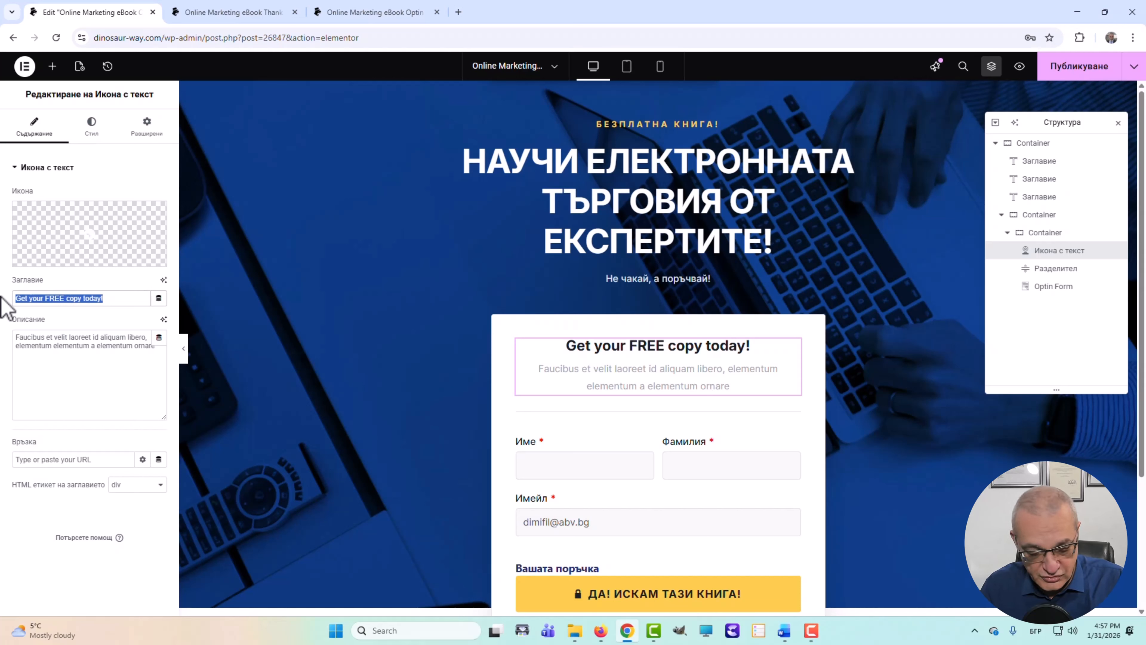
pyautogui.write('B')
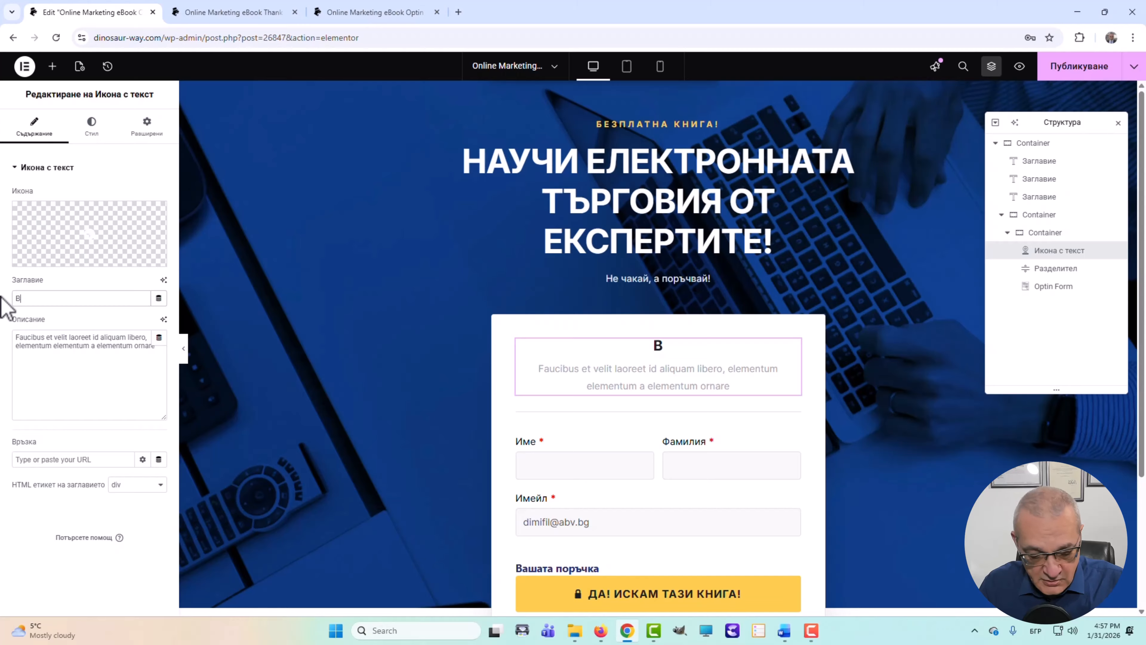
pyautogui.write('зе')
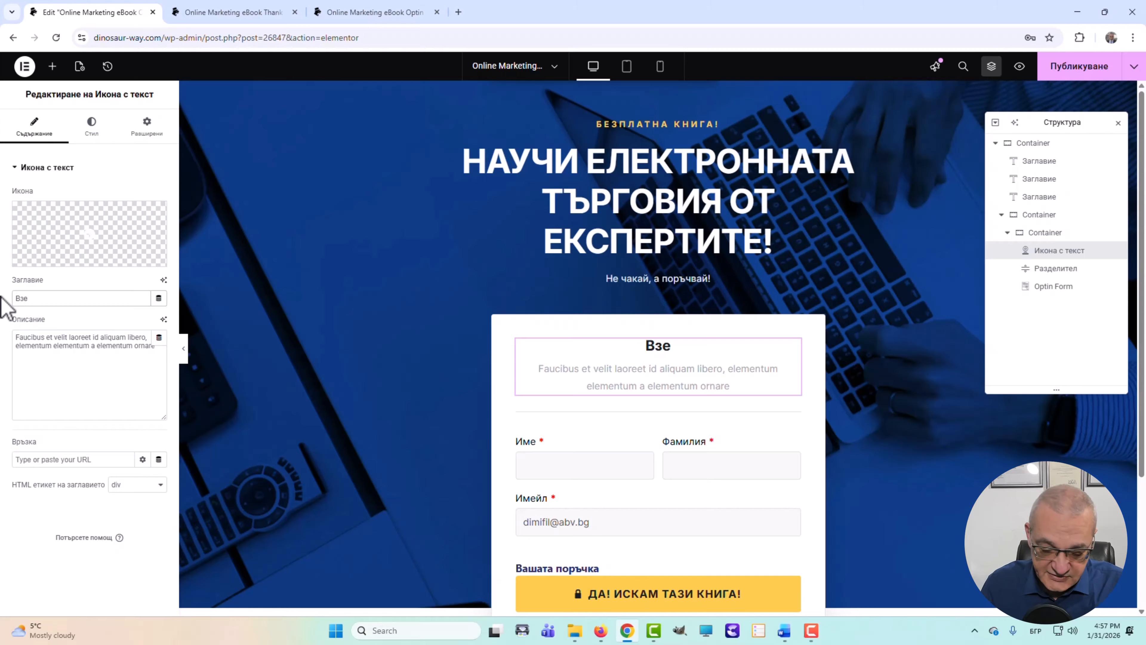
pyautogui.write('ми тв')
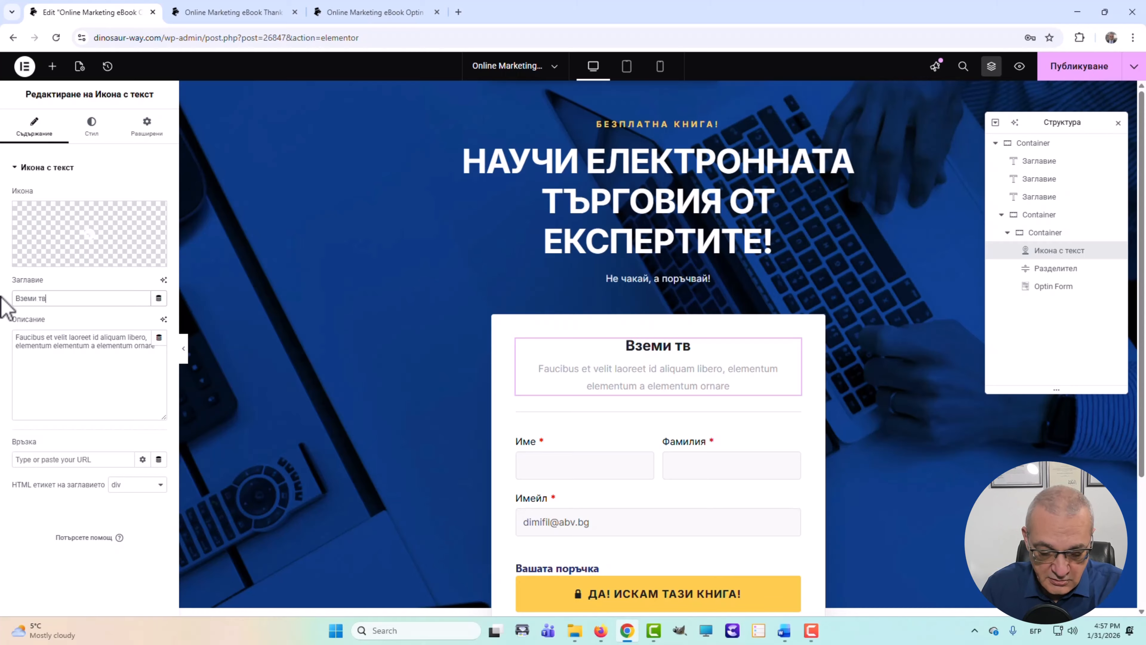
pyautogui.write('оето бе')
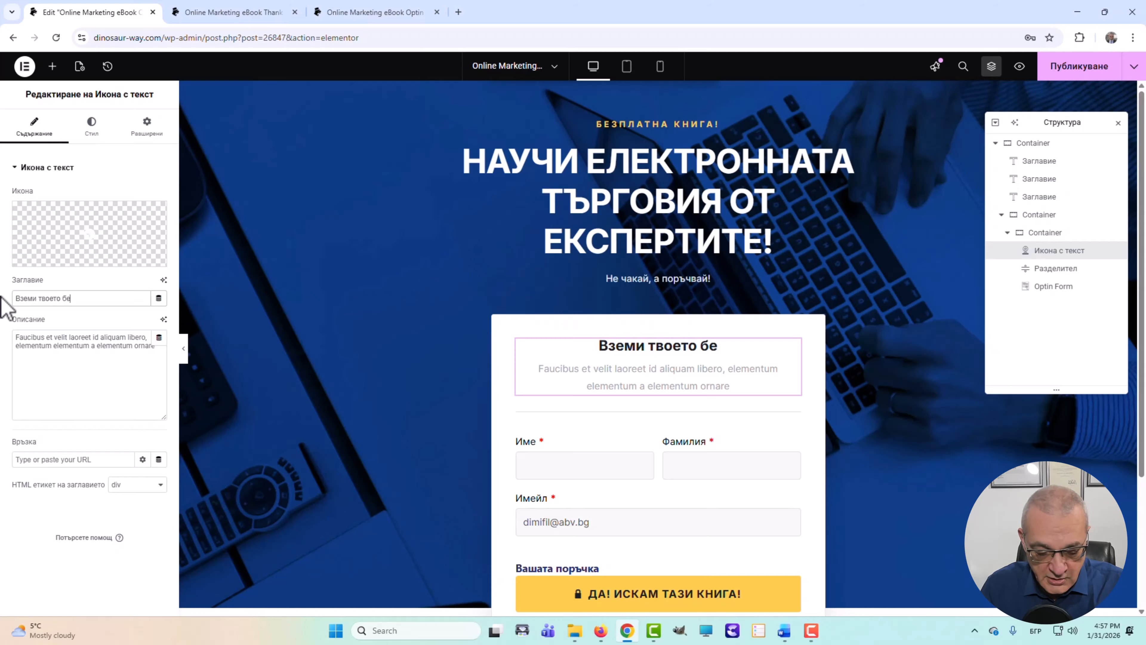
pyautogui.write('зплатно ')
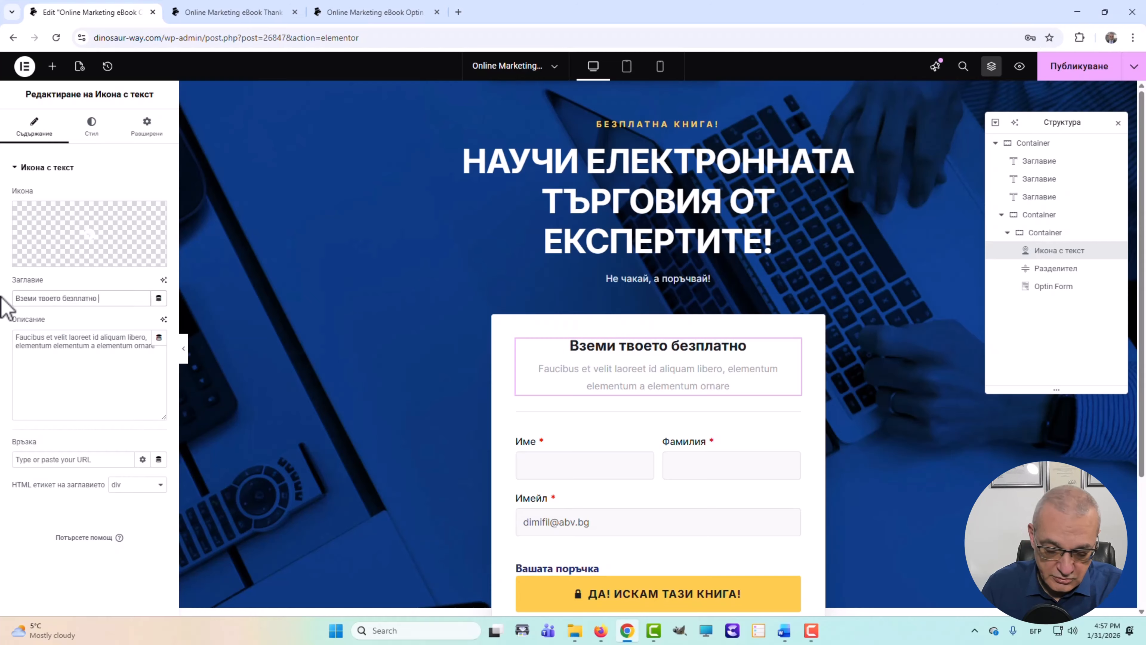
pyautogui.write('копие ')
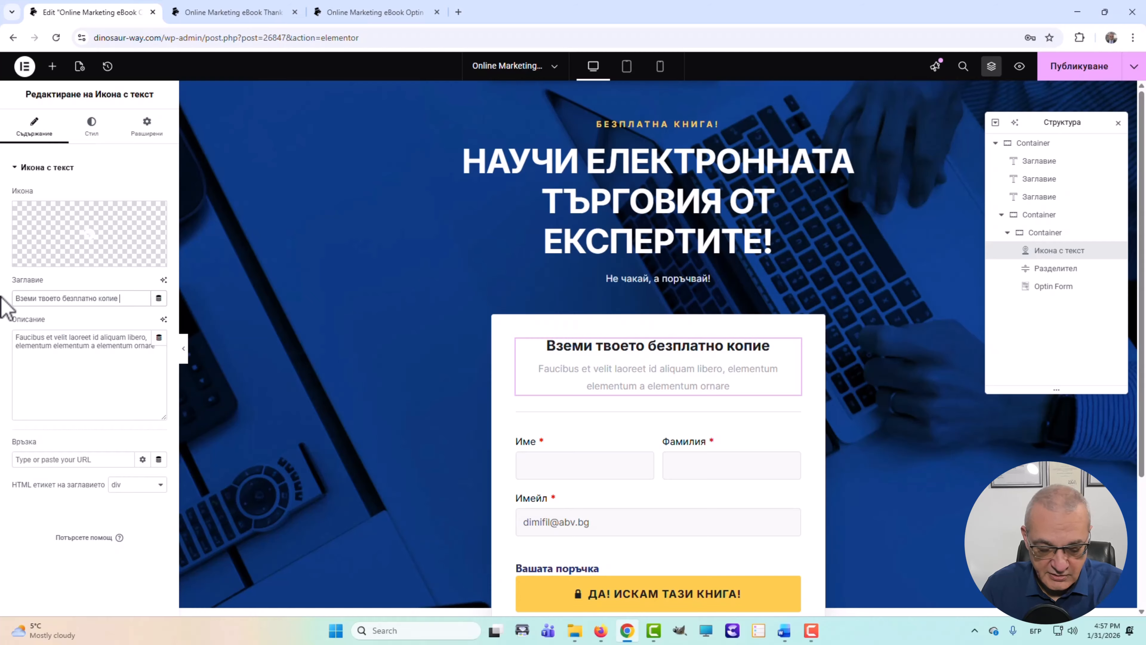
pyautogui.write('днес!')
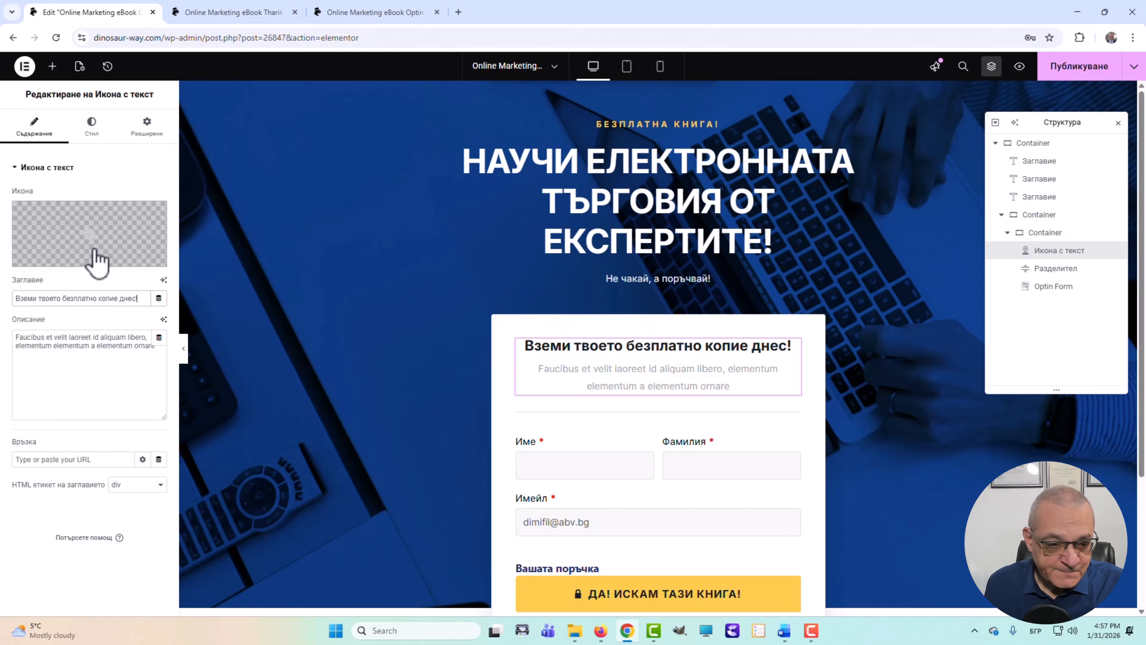
pyautogui.moveTo(159, 357); pyautogui.dragTo(8, 333)
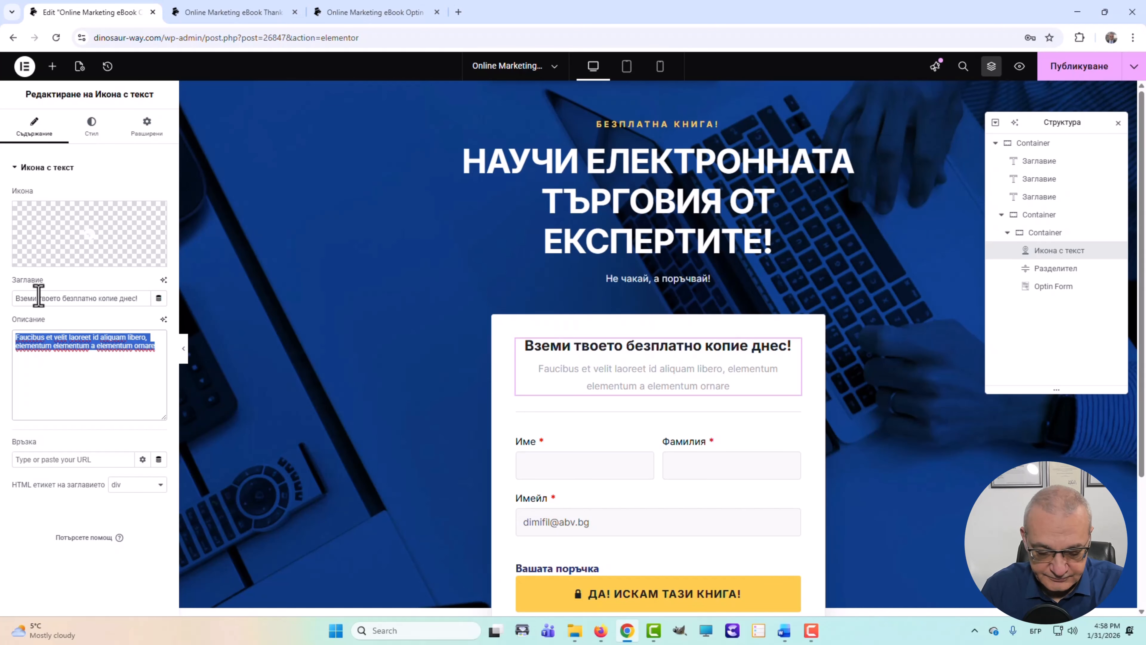
pyautogui.write('Твоят път към')
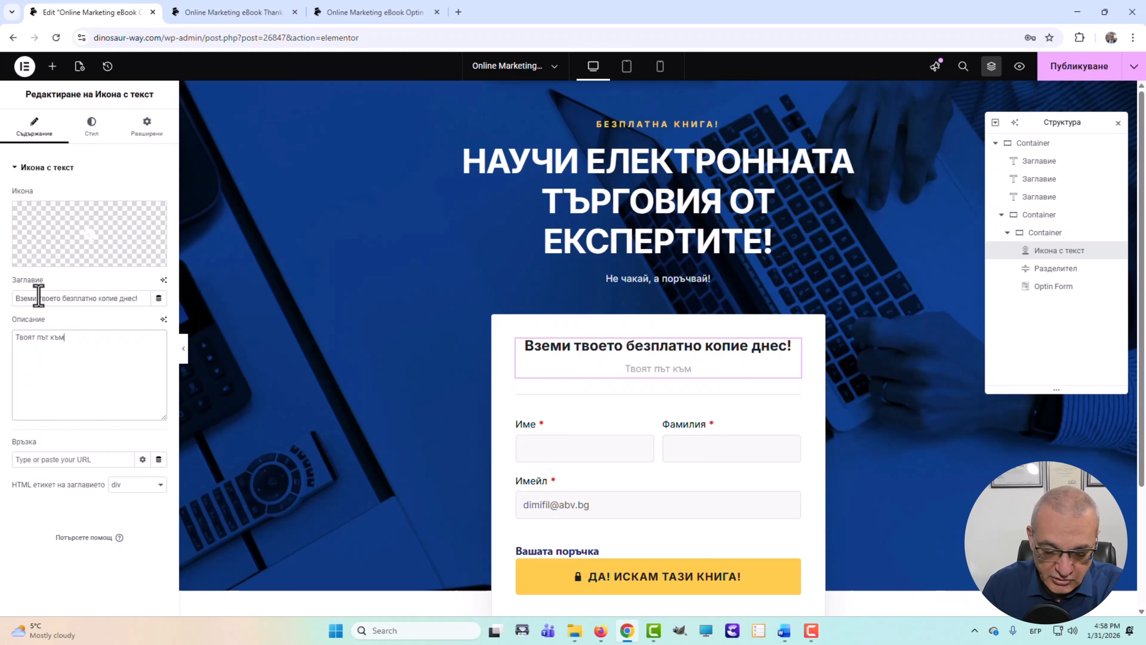
pyautogui.write('успех')
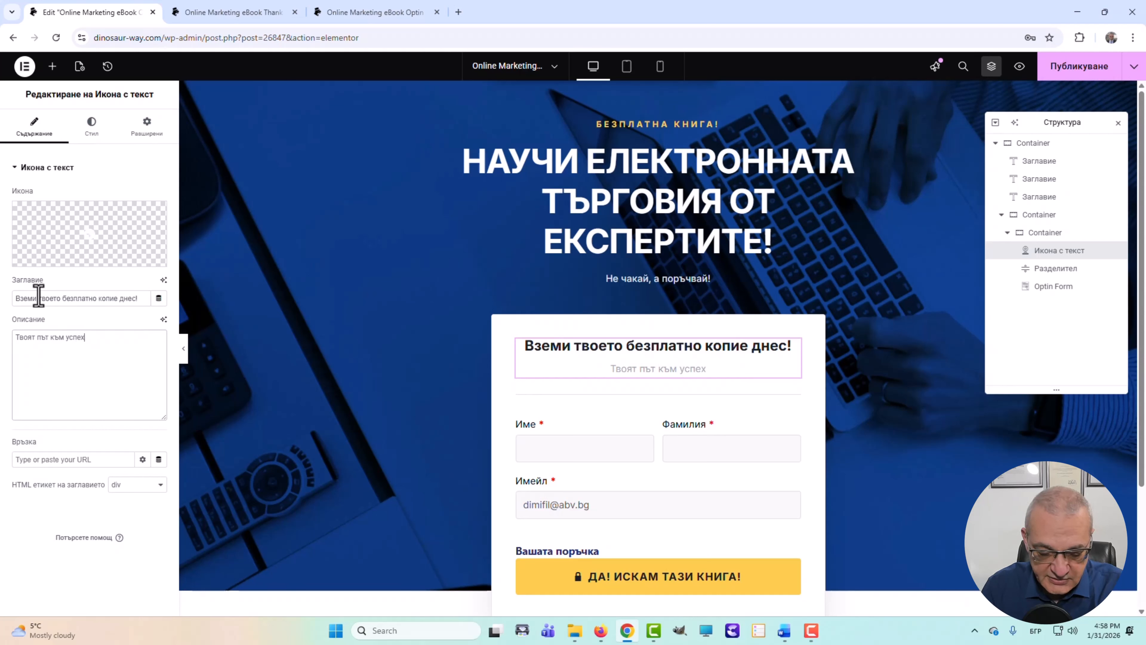
pyautogui.write('а в бизн')
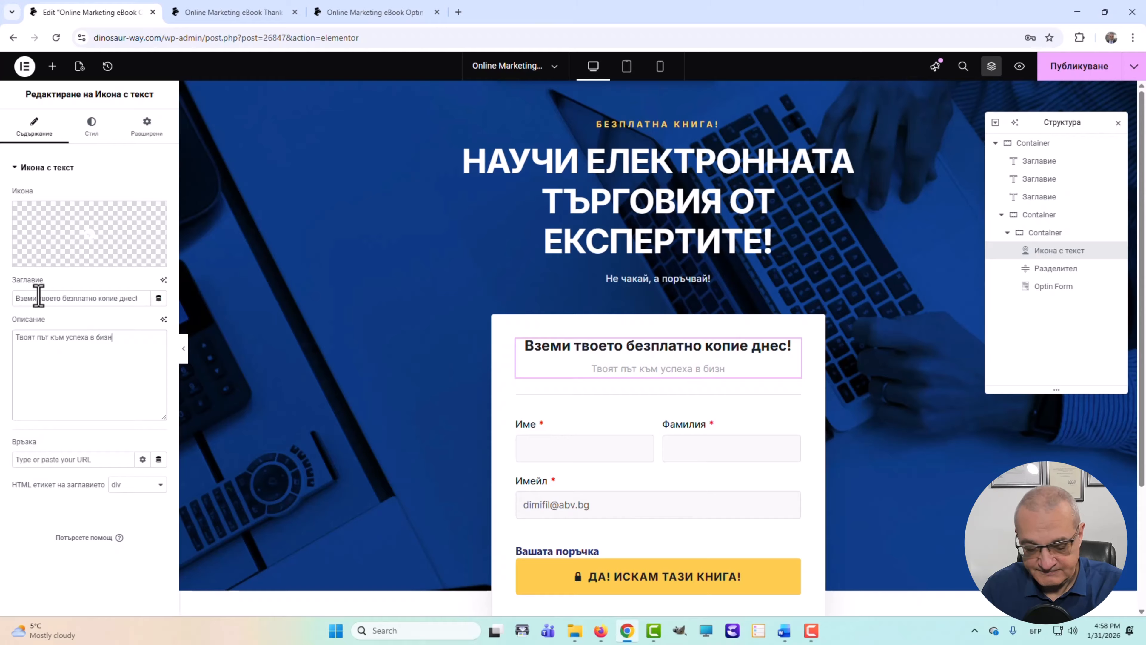
pyautogui.write('еса')
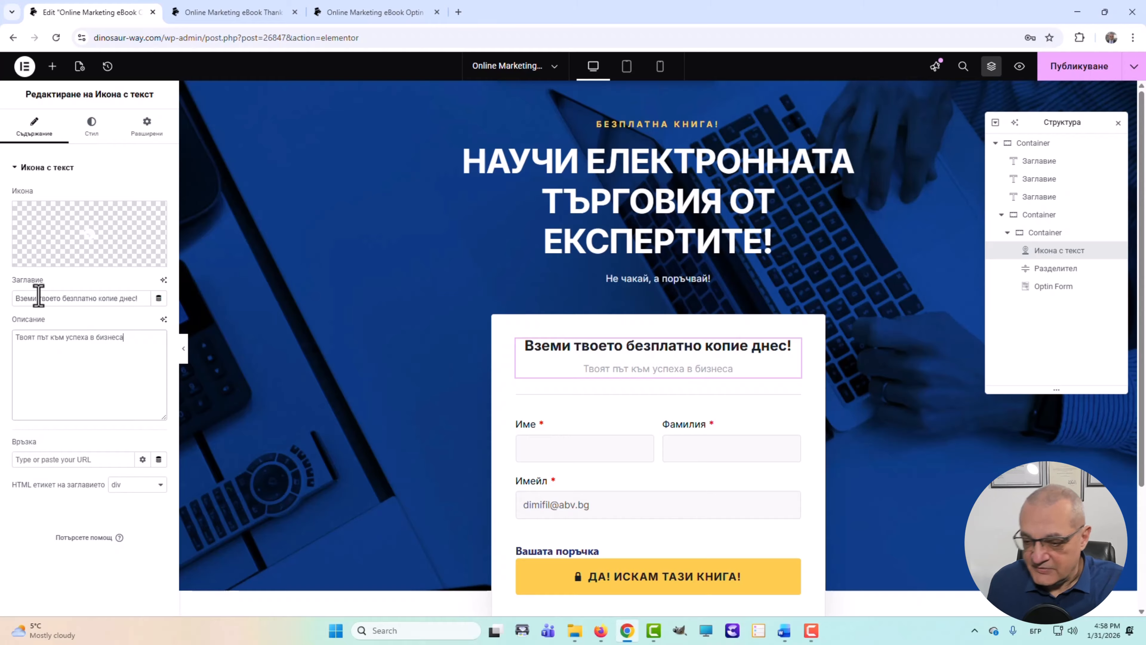
pyautogui.write('!')
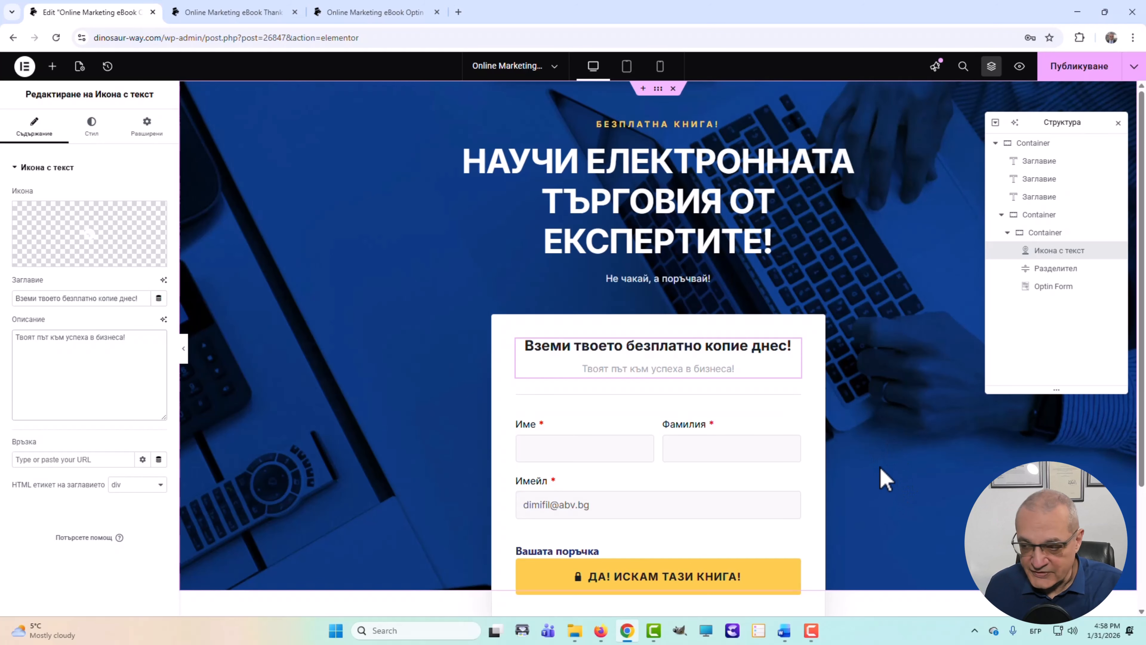
# - Save the updated opt-in page in Elementor
pyautogui.scroll(-2, 889, 448)
pyautogui.scroll(3, 886, 434)
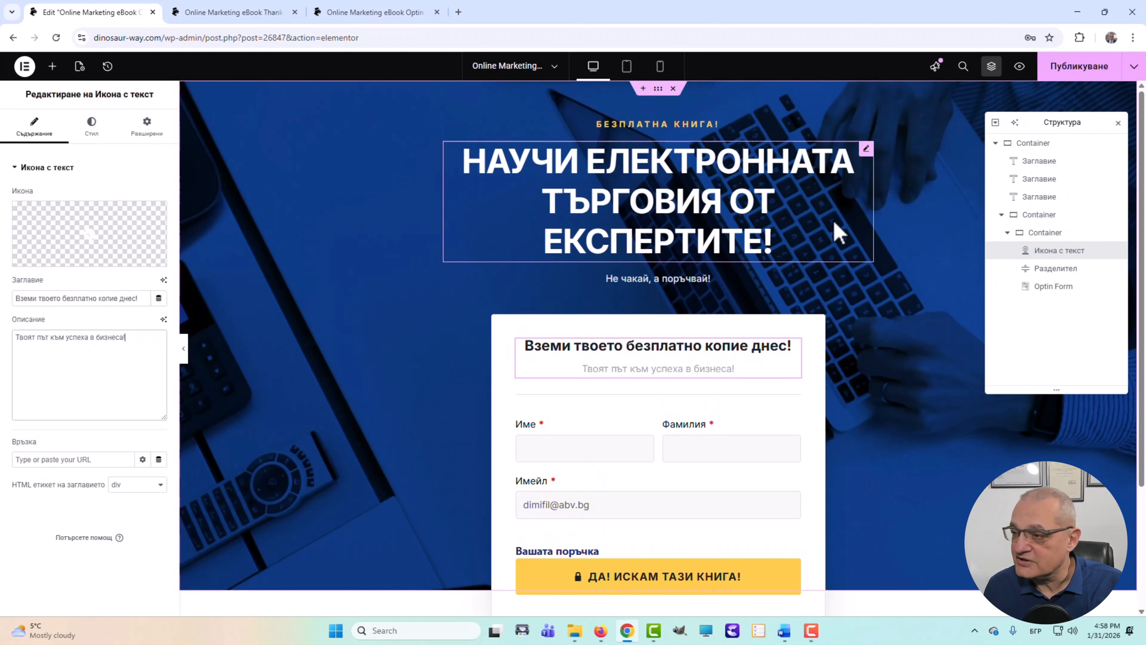
pyautogui.click(1091, 69)
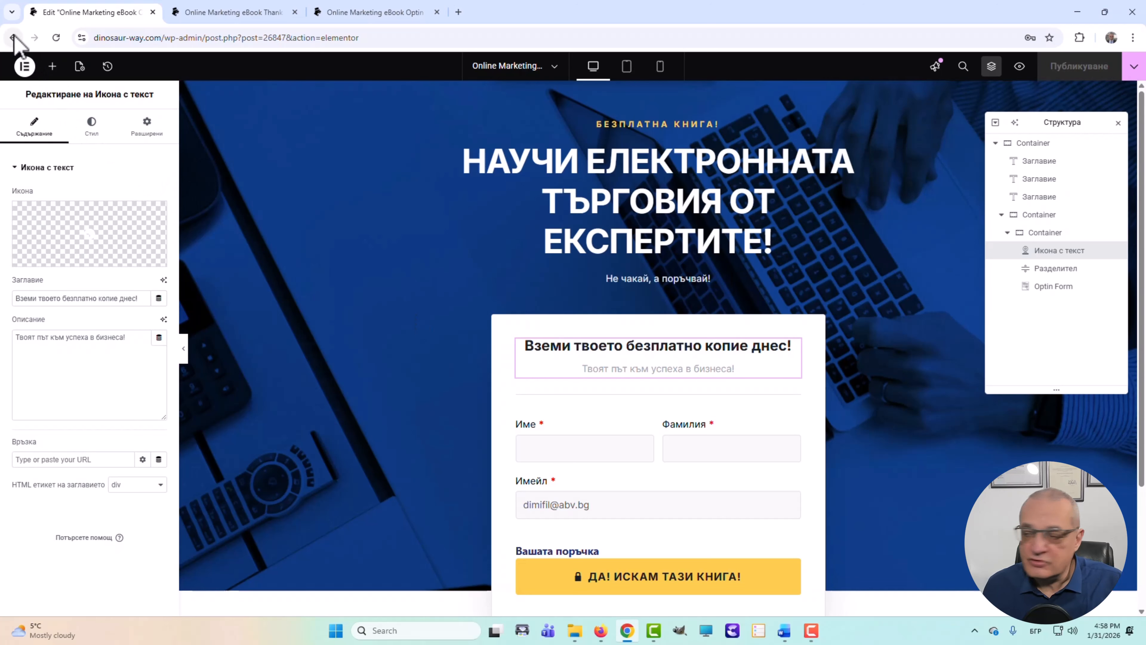
pyautogui.scroll(-2, 465, 318)
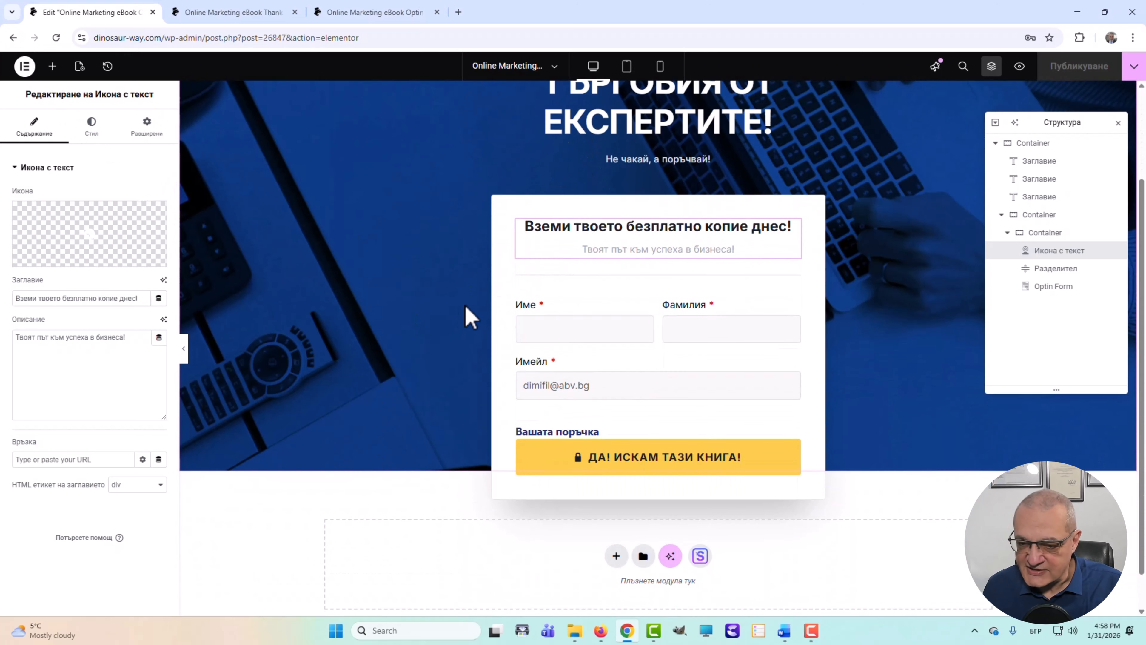
# - Select the Optin Form widget and expand its Input Fields style section
pyautogui.click(604, 327)
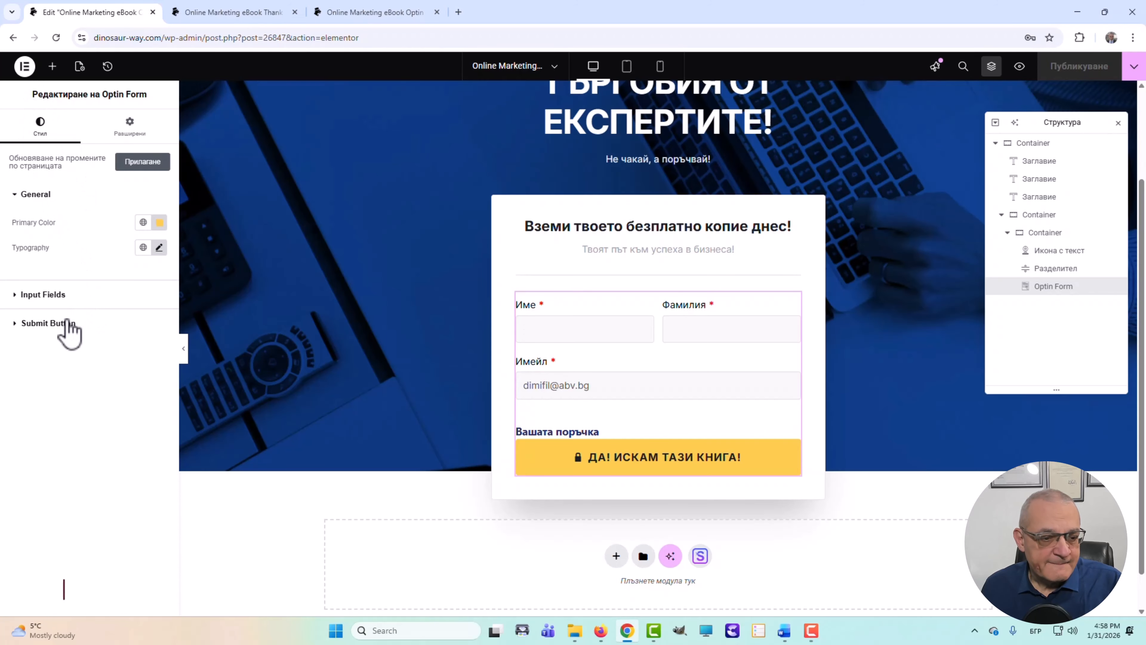
pyautogui.click(44, 297)
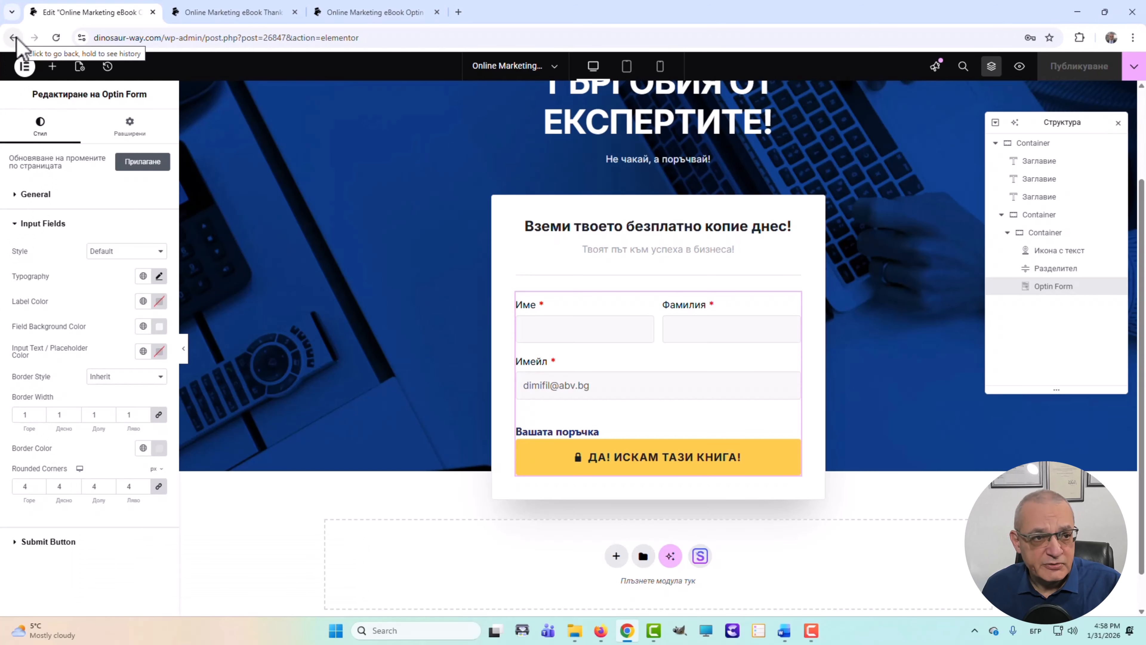
# - Exit Elementor to WordPress, back to the Opt-in funnel's Optin and Thank You steps
pyautogui.click(24, 66)
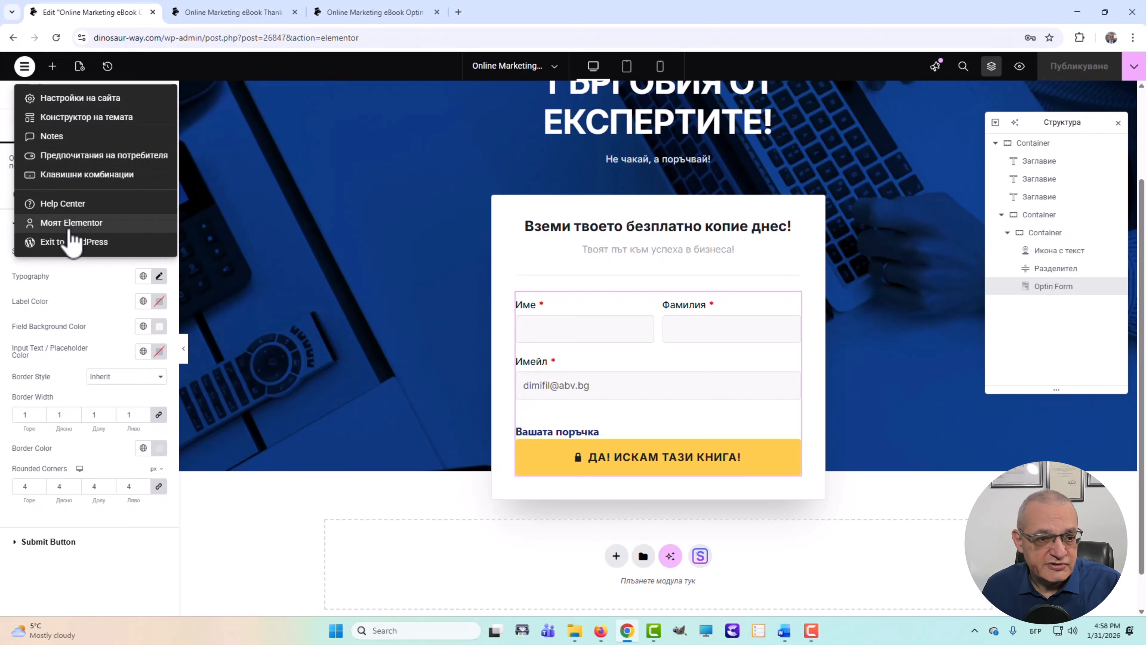
pyautogui.click(65, 244)
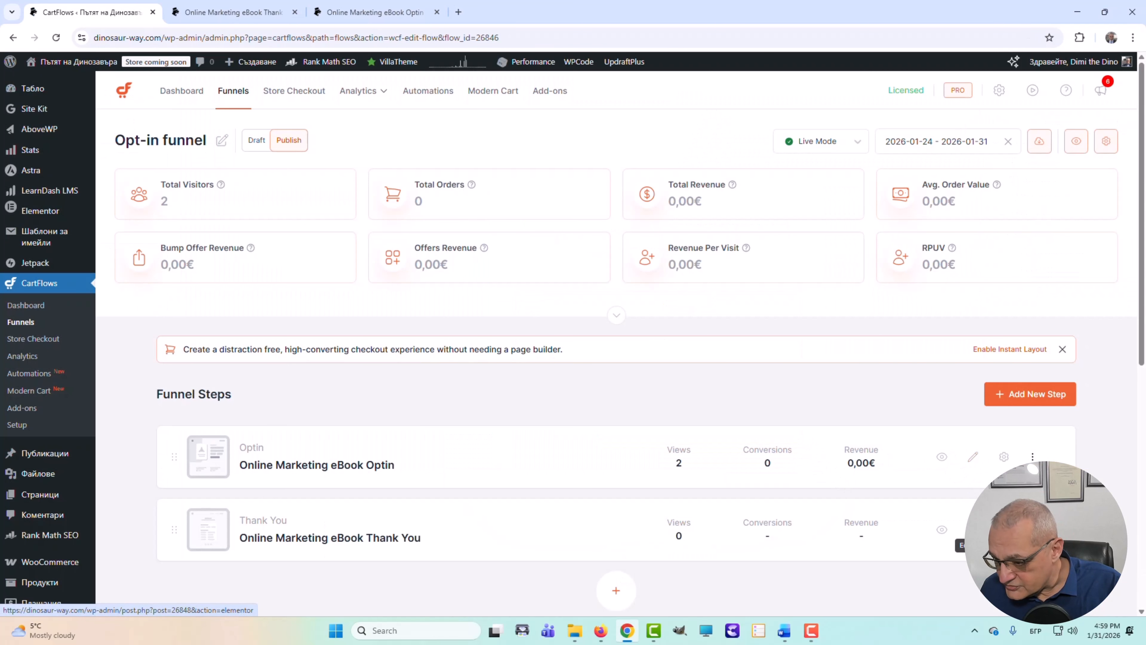
# - Open the Thank You step in Elementor and look over its order details and PDF download
pyautogui.click(972, 529)
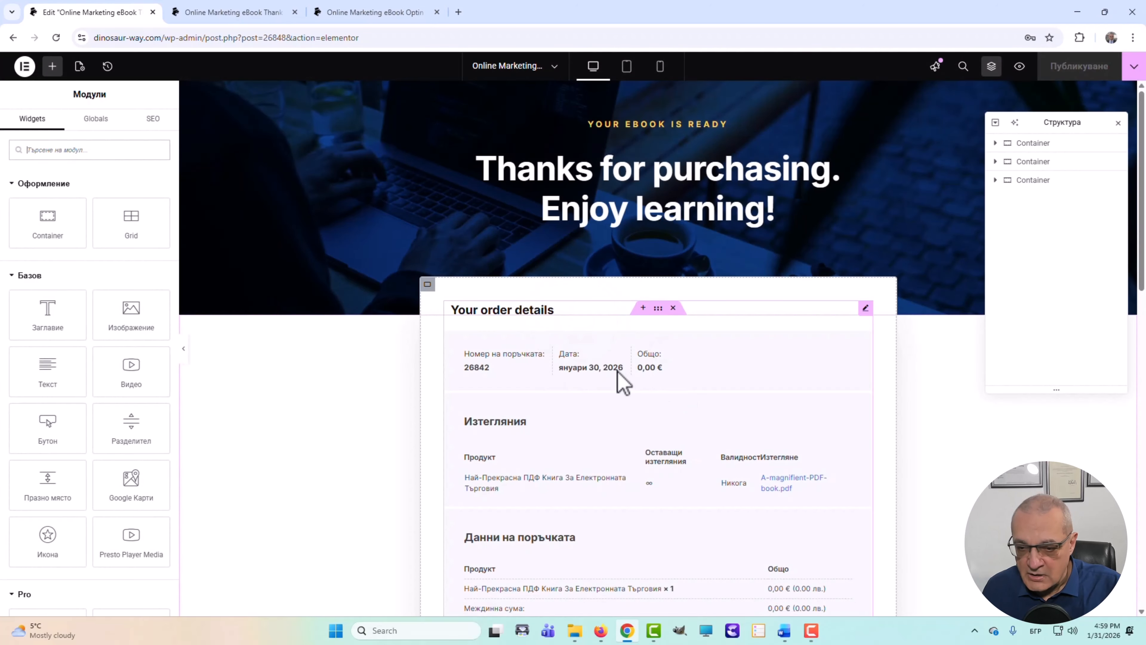
pyautogui.scroll(-5, 627, 379)
pyautogui.scroll(3, 640, 366)
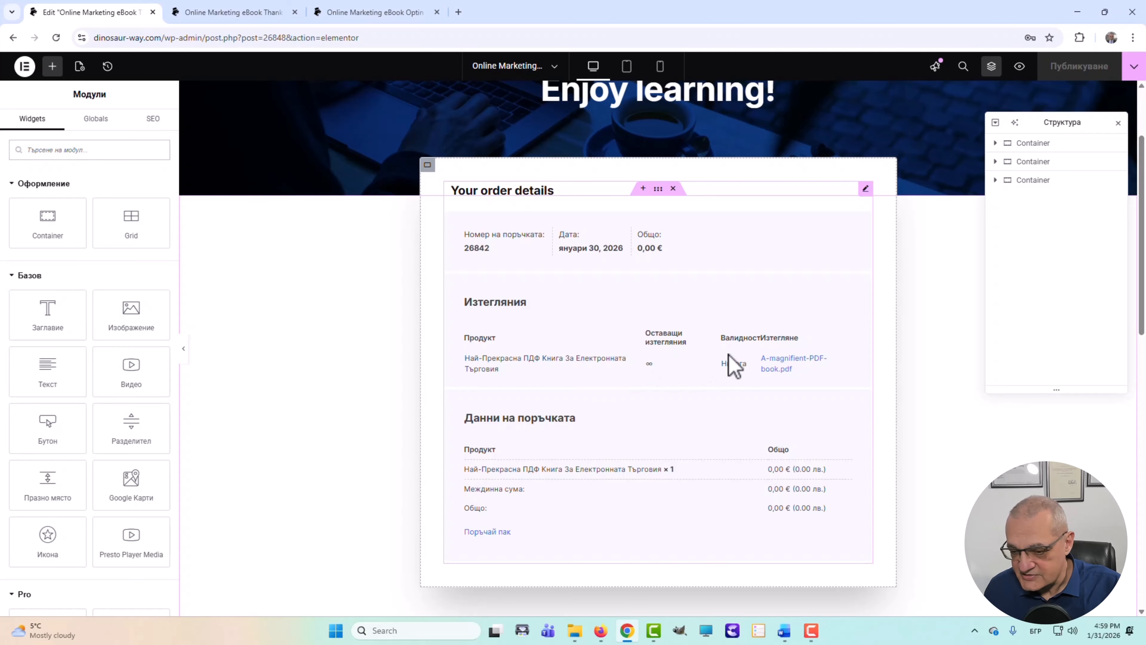
pyautogui.scroll(-5, 731, 363)
pyautogui.scroll(2, 771, 316)
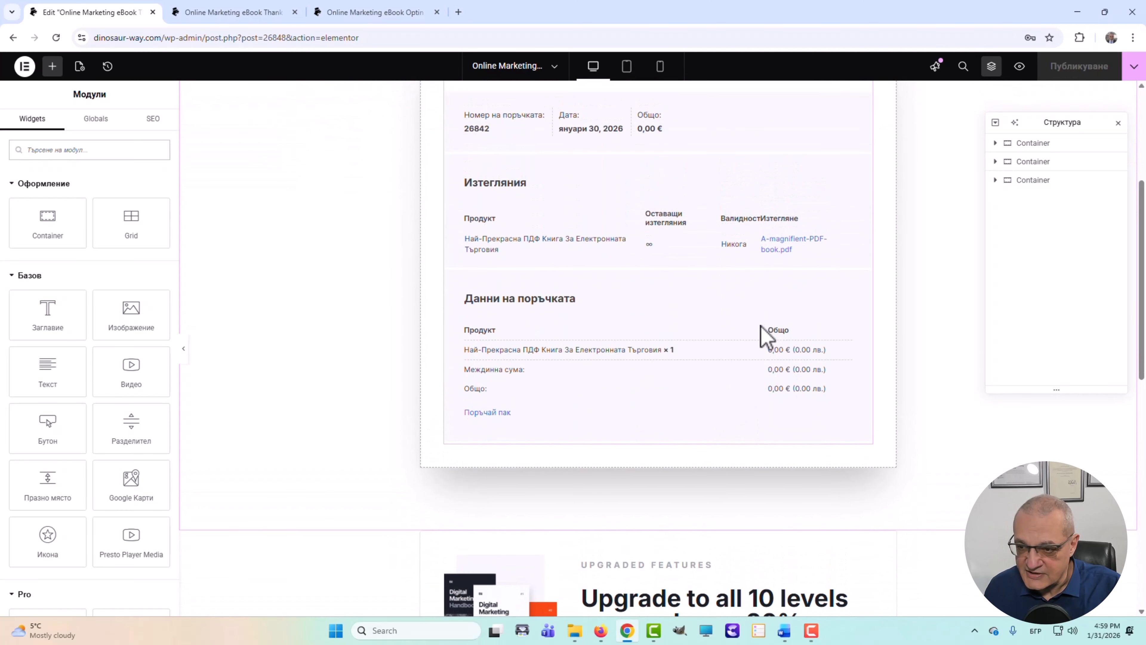
pyautogui.scroll(1, 795, 338)
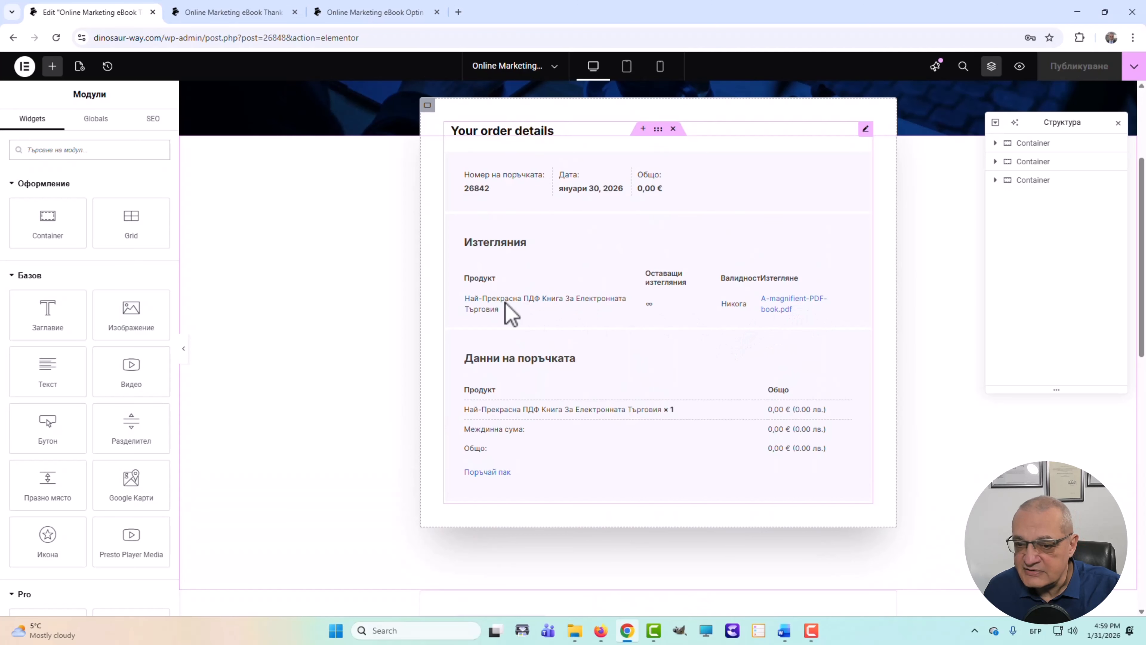
pyautogui.scroll(2, 716, 355)
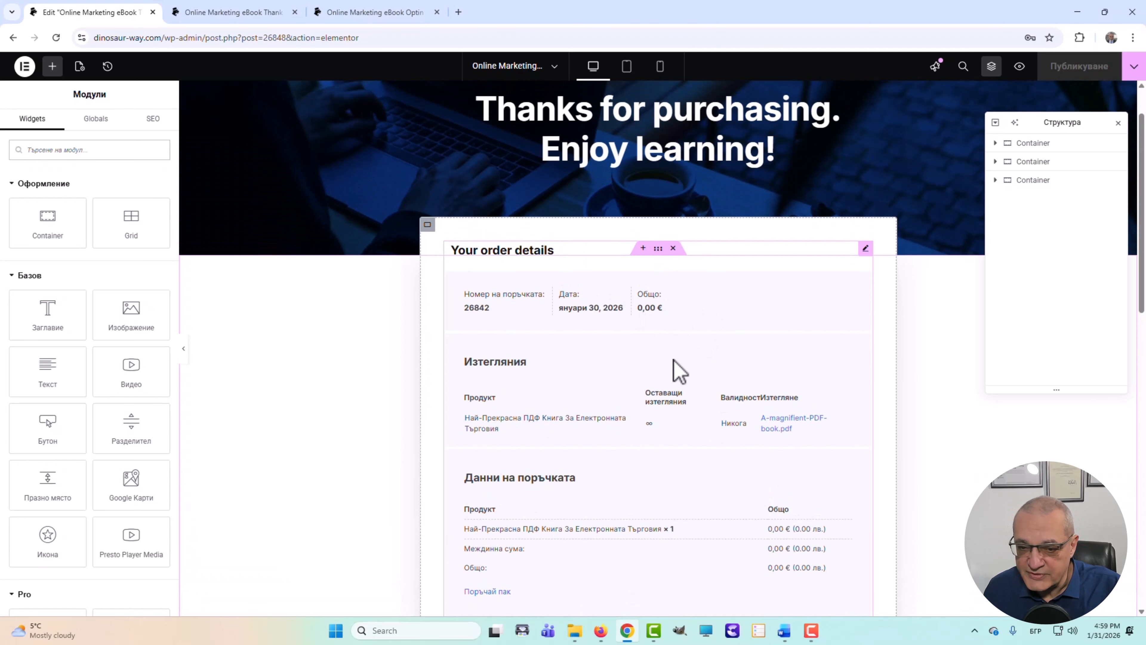
pyautogui.scroll(-6, 678, 371)
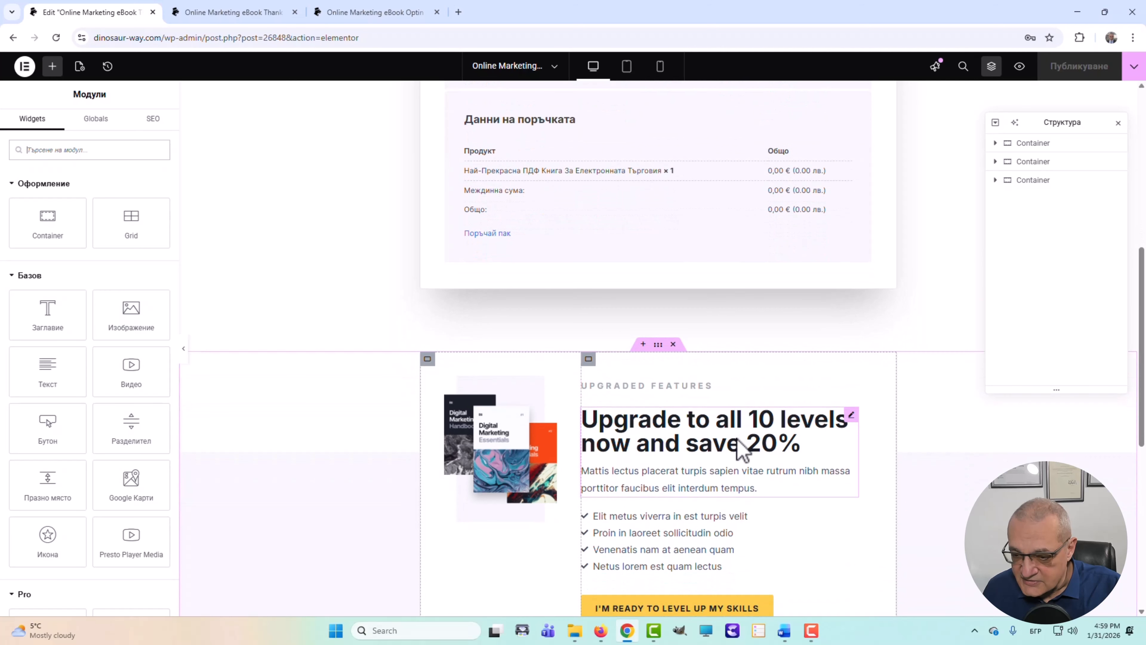
pyautogui.scroll(-2, 740, 445)
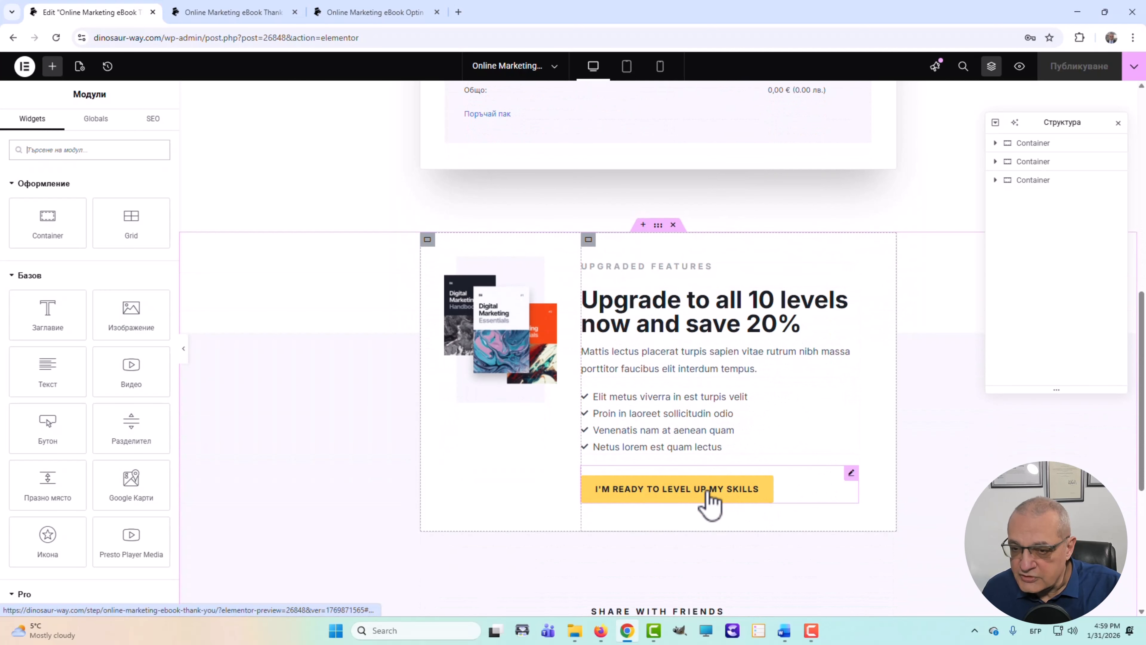
pyautogui.click(707, 507)
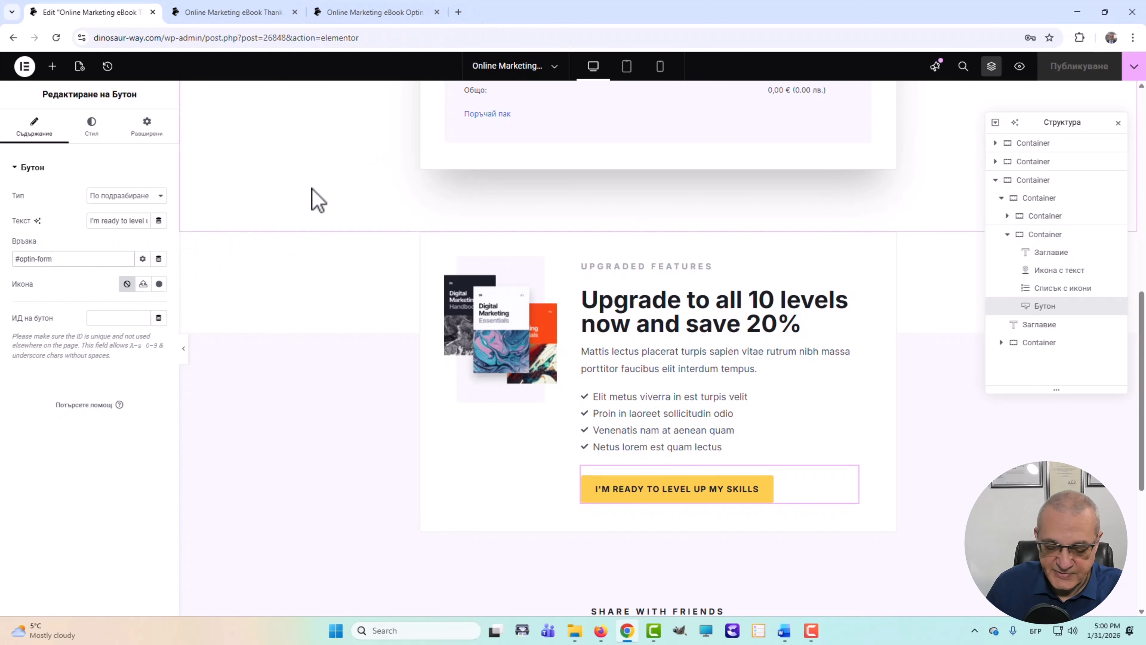
pyautogui.tripleClick(13, 258)
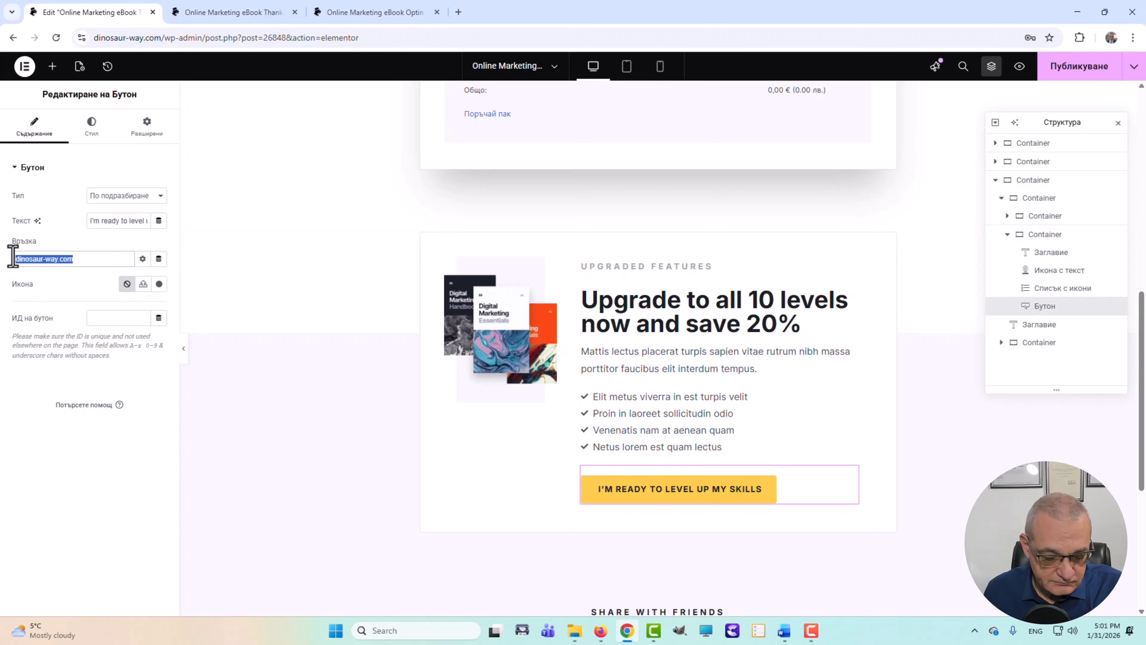
pyautogui.write('https://dinosaur-way.com/')
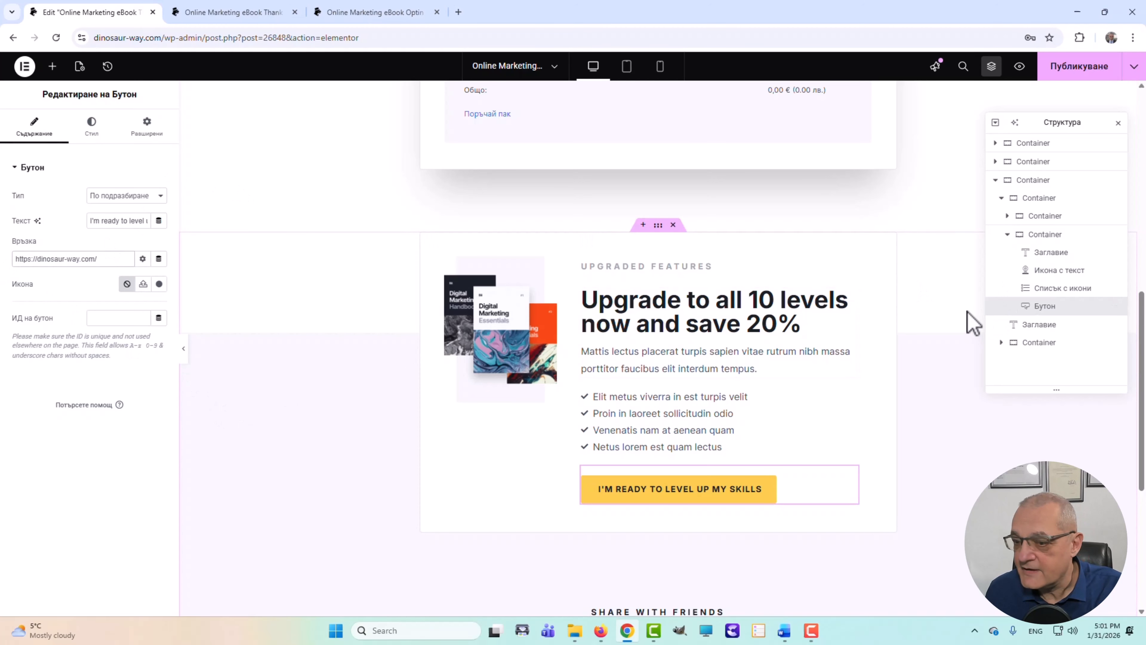
pyautogui.scroll(1, 700, 381)
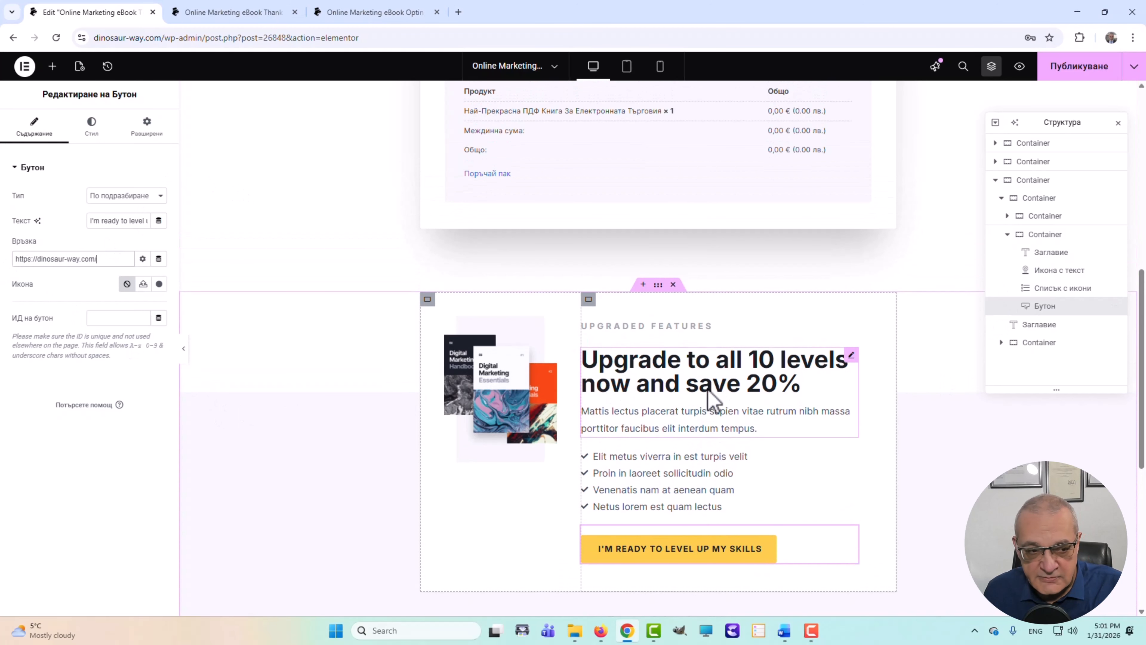
pyautogui.scroll(1, 706, 385)
pyautogui.scroll(-1, 699, 376)
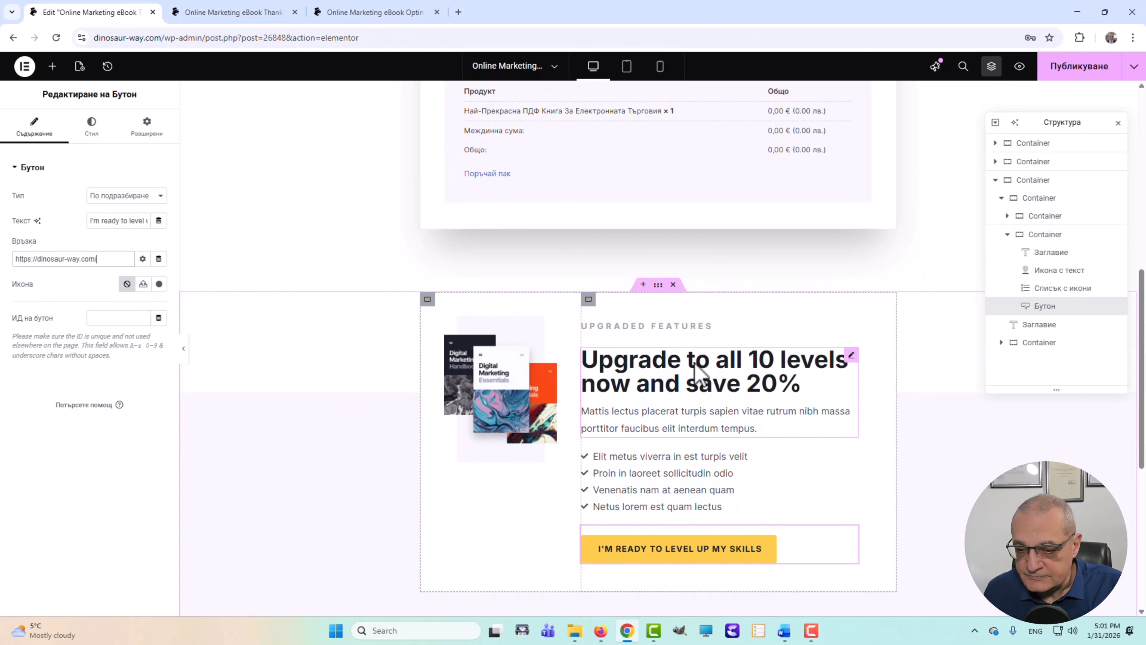
pyautogui.click(735, 364)
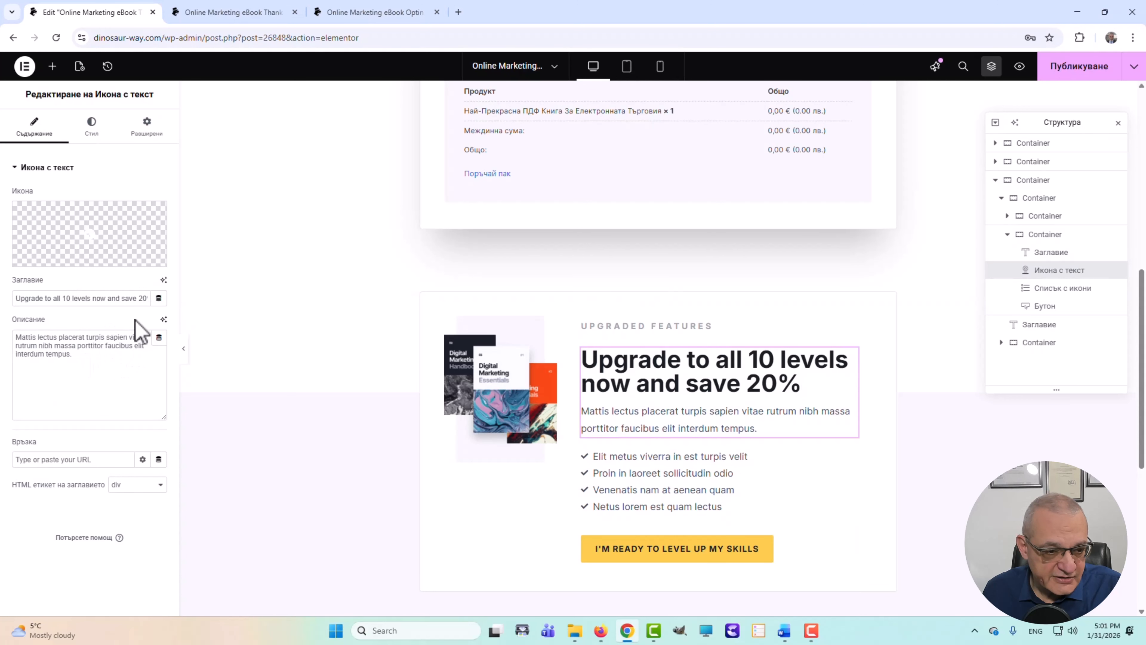
# - Replace the upgrade section's English heading with 'Опитай нашия най-нов продукт!'
pyautogui.click(140, 299)
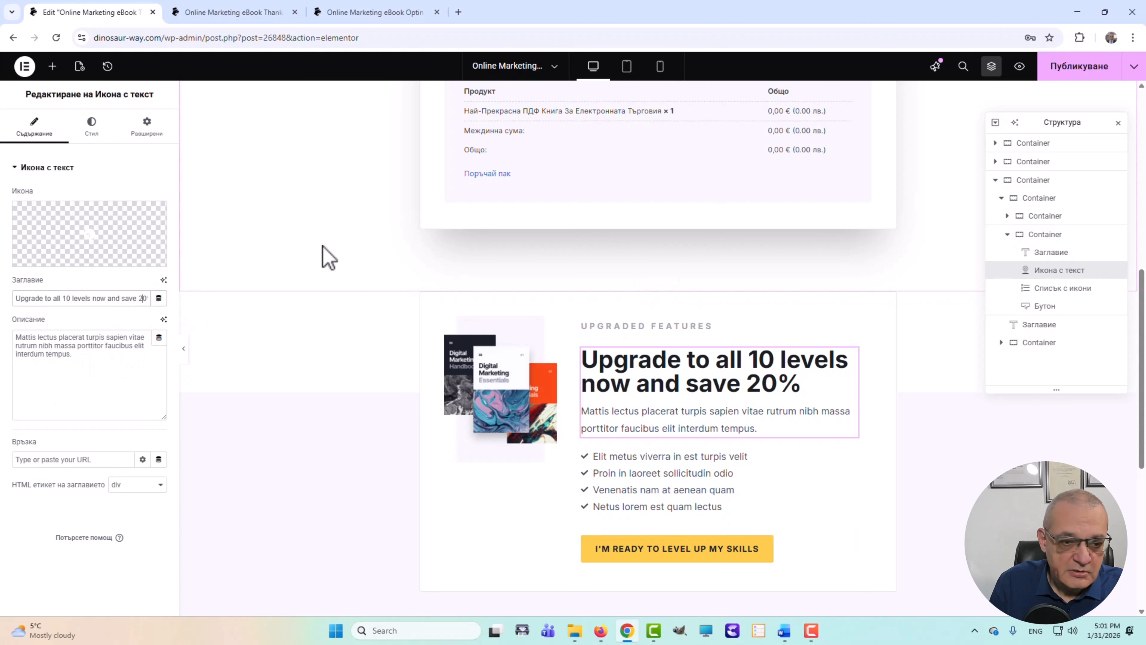
pyautogui.press('End')
pyautogui.press('BackSpace')
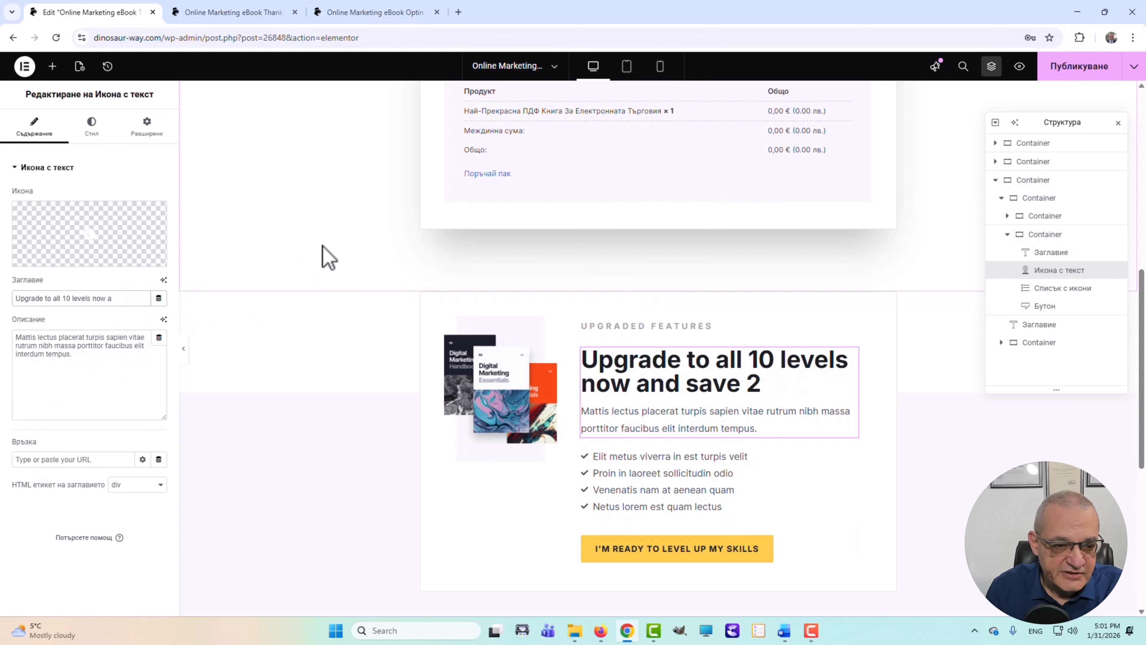
pyautogui.press('BackSpace')
pyautogui.press('BackSpace')
pyautogui.press('BackSpace')
pyautogui.press('BackSpace')
pyautogui.press('BackSpace')
pyautogui.press('BackSpace')
pyautogui.press('BackSpace')
pyautogui.press('BackSpace')
pyautogui.press('BackSpace')
pyautogui.press('BackSpace')
pyautogui.press('BackSpace')
pyautogui.press('BackSpace')
pyautogui.press('BackSpace')
pyautogui.press('BackSpace')
pyautogui.press('BackSpace')
pyautogui.press('BackSpace')
pyautogui.press('BackSpace')
pyautogui.press('BackSpace')
pyautogui.press('BackSpace')
pyautogui.press('BackSpace')
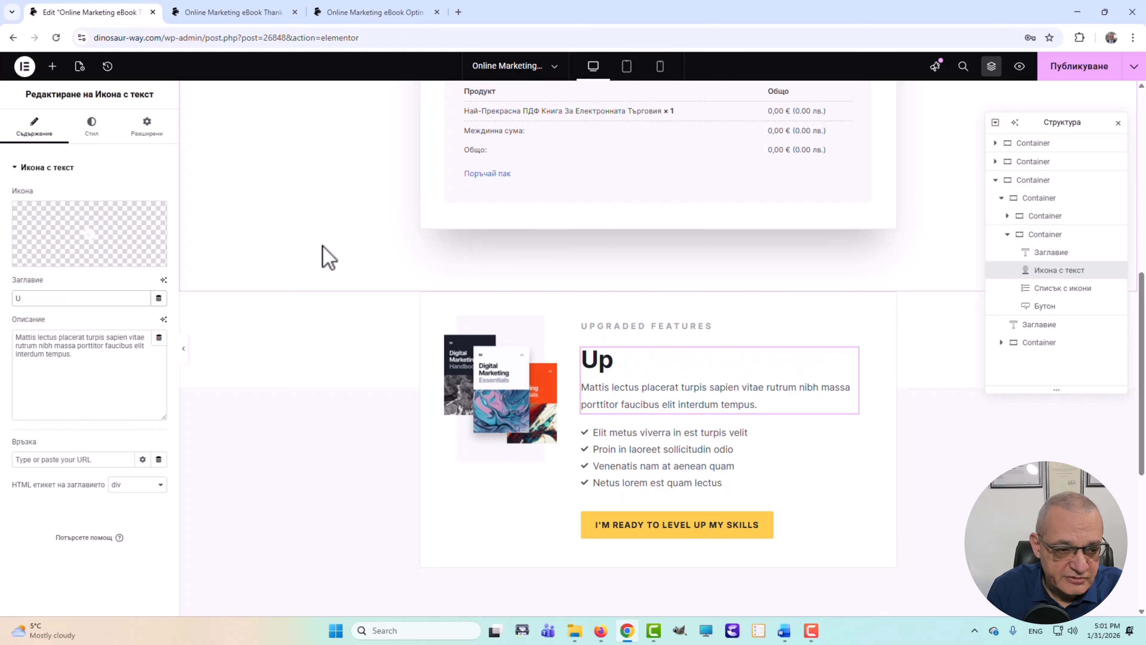
pyautogui.press('BackSpace')
pyautogui.write('Опитай нашия най-нов')
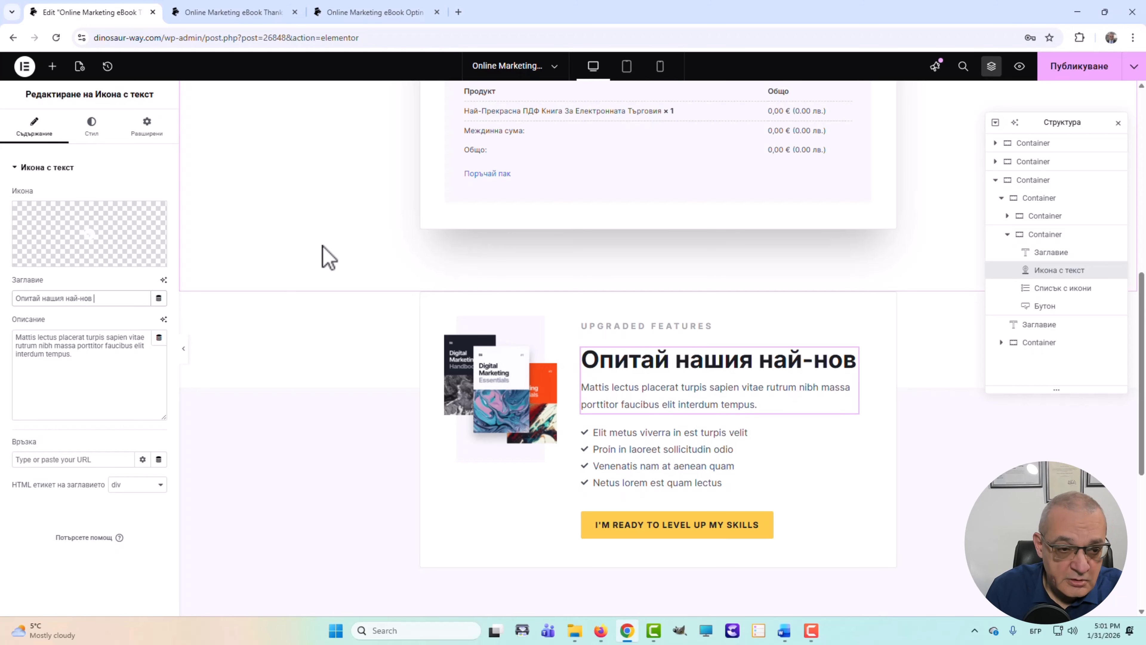
pyautogui.write('продукт!')
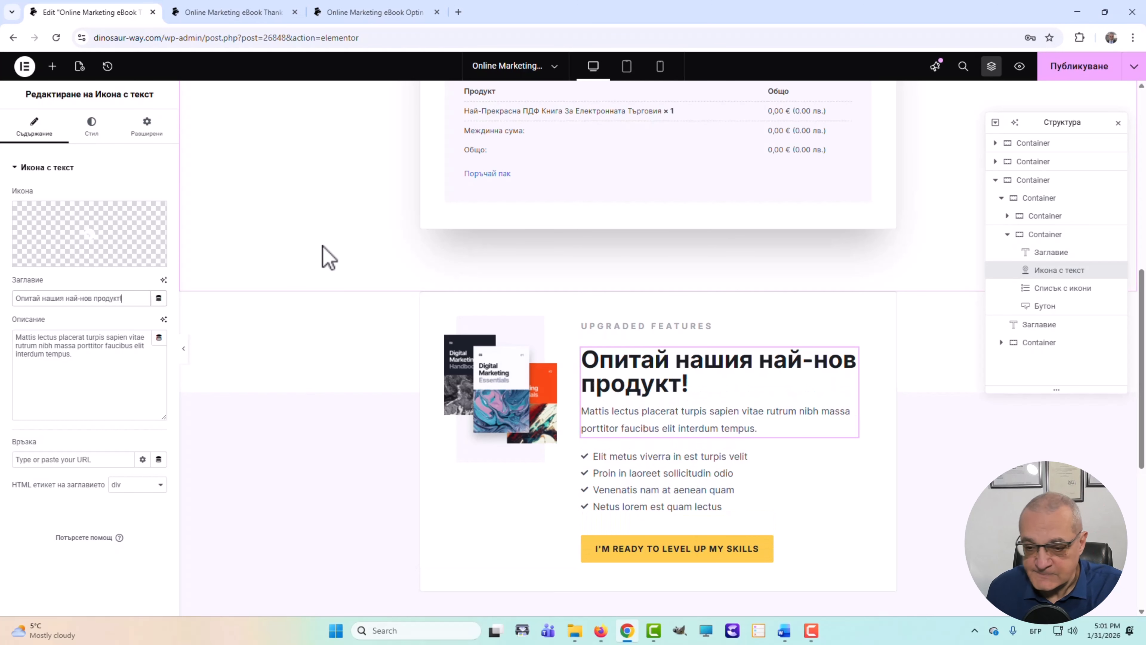
# - Set the description to 'Само сега, с невероятна отстъпка!' and delete the Elit metus bullet list
pyautogui.moveTo(69, 356); pyautogui.dragTo(2, 321)
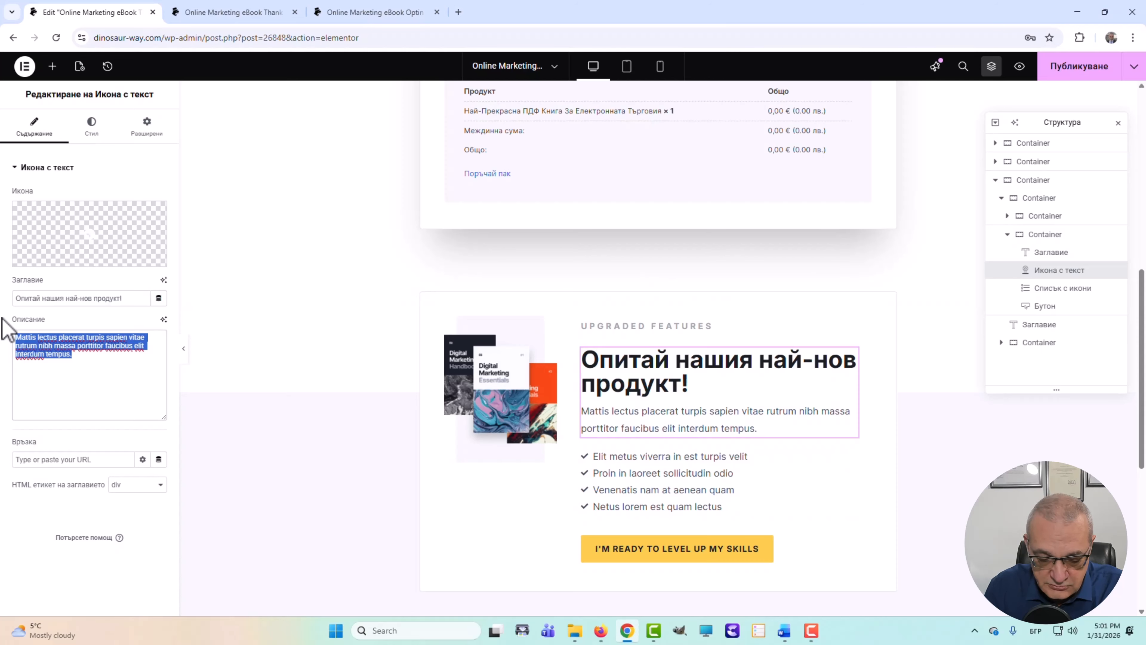
pyautogui.write('Са')
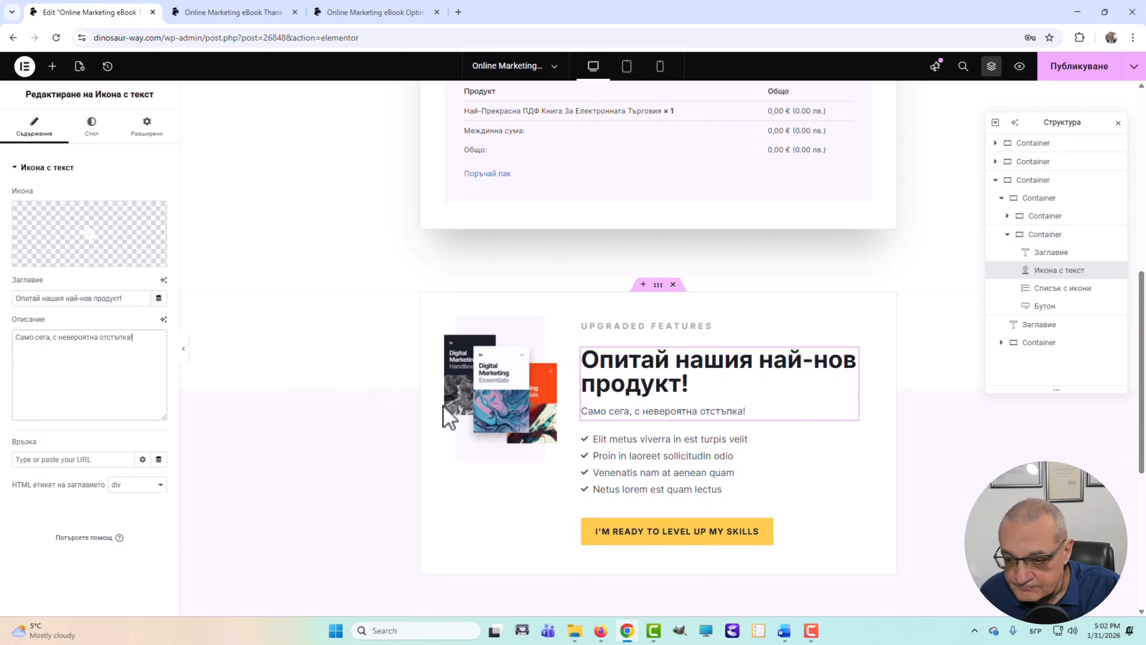
pyautogui.click(660, 469)
pyautogui.press('Delete')
pyautogui.click(685, 456)
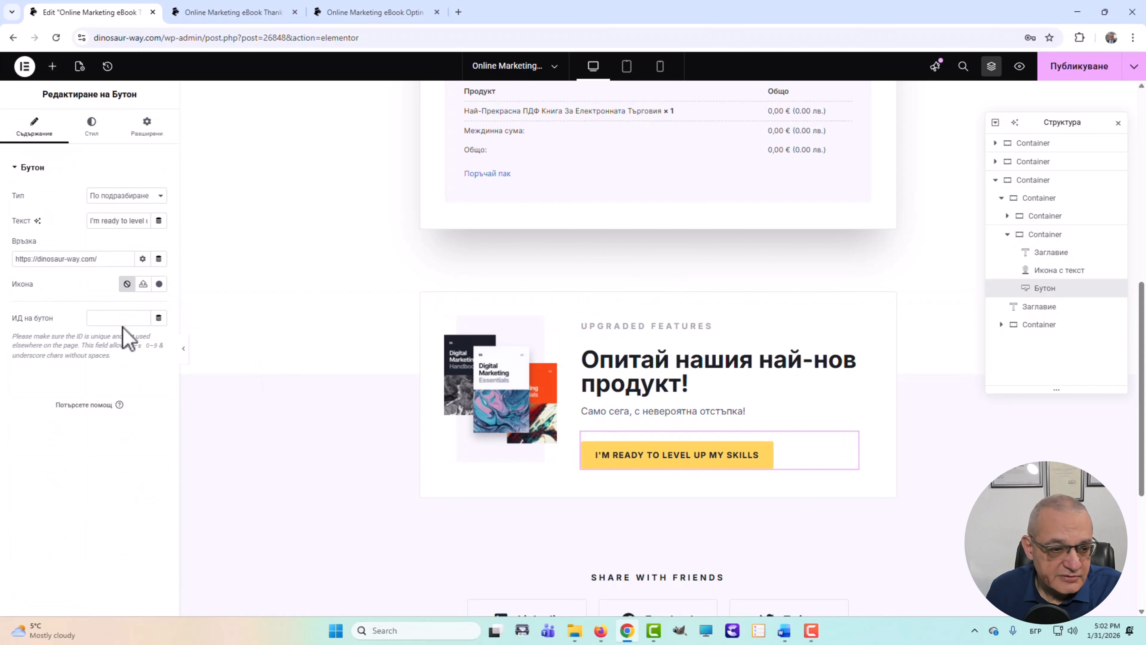
# - Replace the yellow button's English label with 'ДА, ИСКАМ И ТОВА!'
pyautogui.click(120, 220)
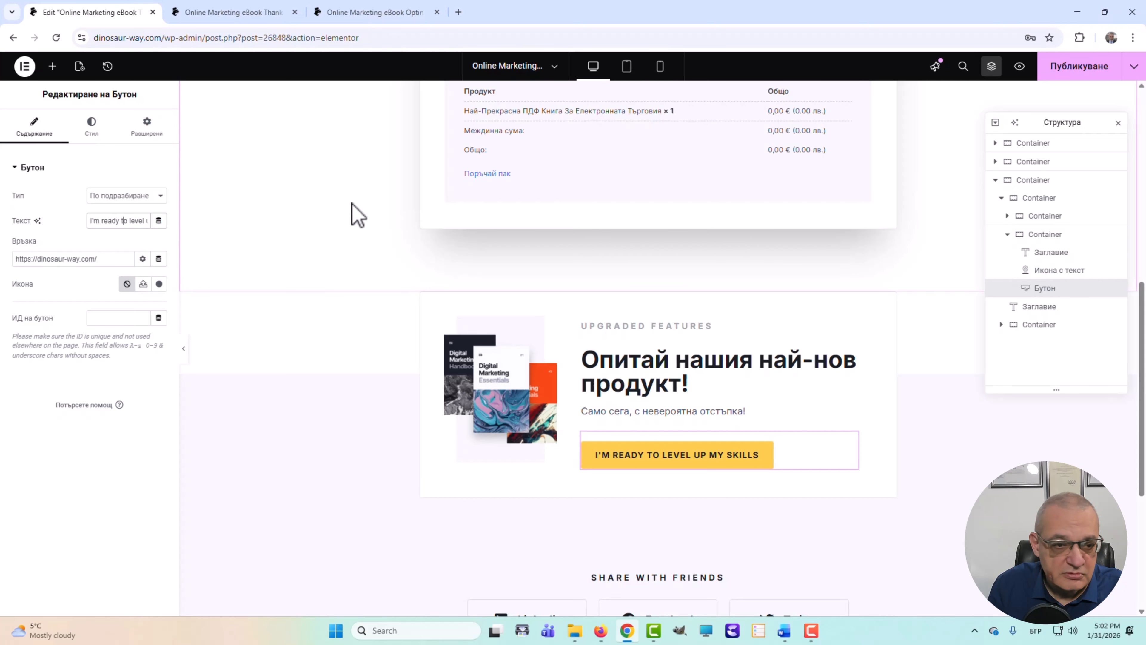
pyautogui.press('BackSpace')
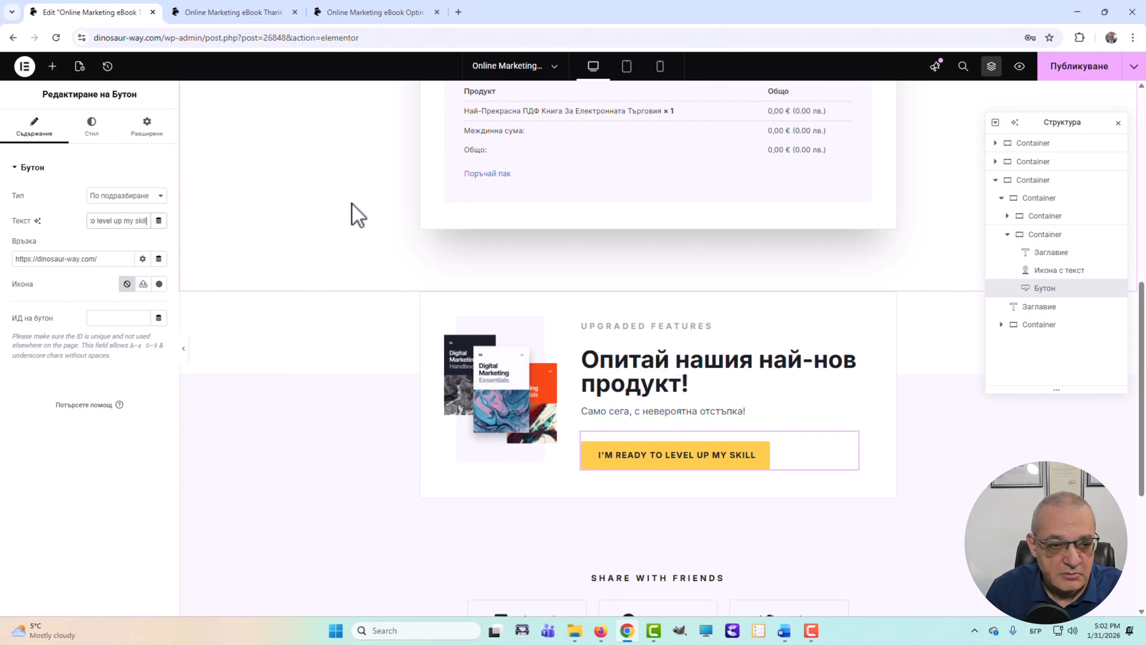
pyautogui.press('BackSpace')
pyautogui.press('BackSpace')
pyautogui.press('BackSpace')
pyautogui.press('BackSpace')
pyautogui.press('BackSpace')
pyautogui.press('BackSpace')
pyautogui.press('BackSpace')
pyautogui.press('BackSpace')
pyautogui.press('BackSpace')
pyautogui.press('BackSpace')
pyautogui.press('BackSpace')
pyautogui.press('BackSpace')
pyautogui.press('BackSpace')
pyautogui.press('BackSpace')
pyautogui.press('BackSpace')
pyautogui.press('BackSpace')
pyautogui.press('BackSpace')
pyautogui.press('BackSpace')
pyautogui.press('BackSpace')
pyautogui.press('BackSpace')
pyautogui.write('Да, Искам и това!')
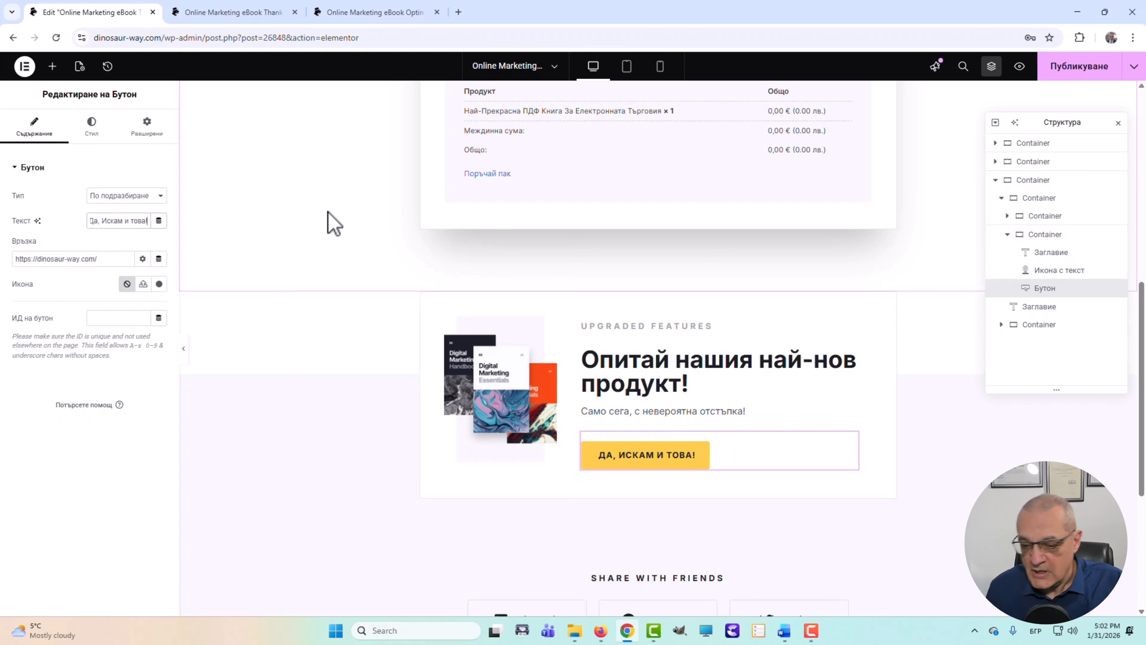
pyautogui.click(719, 582)
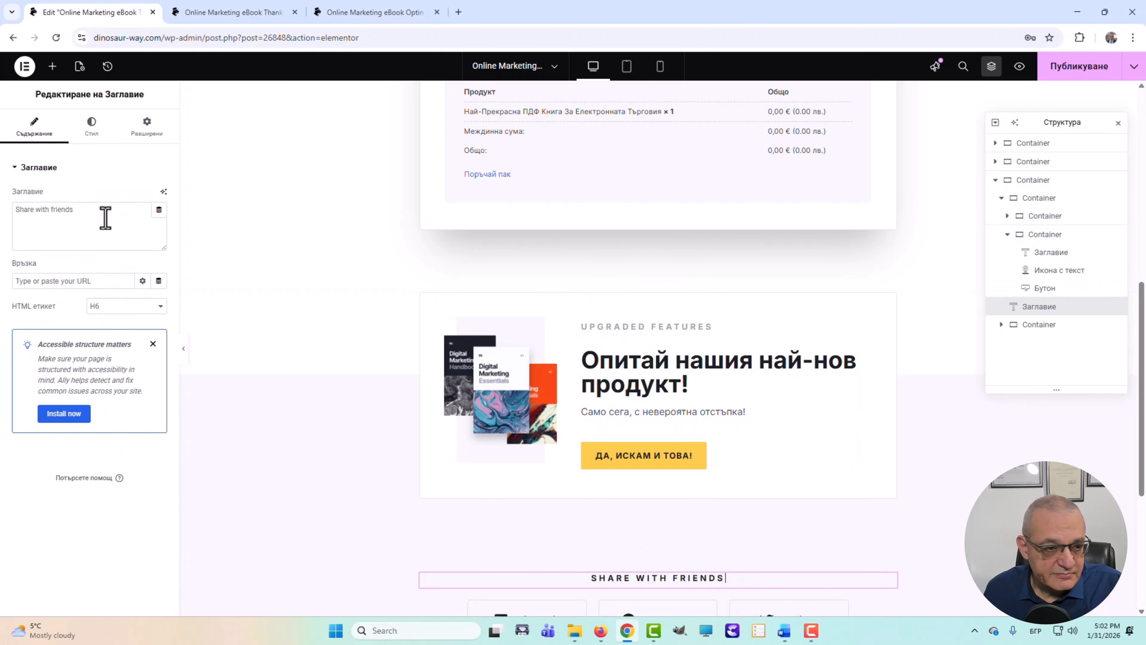
# - Replace the 'Share with friends' heading text with 'Сподели с приятели' and review the section
pyautogui.moveTo(105, 218); pyautogui.dragTo(2, 211)
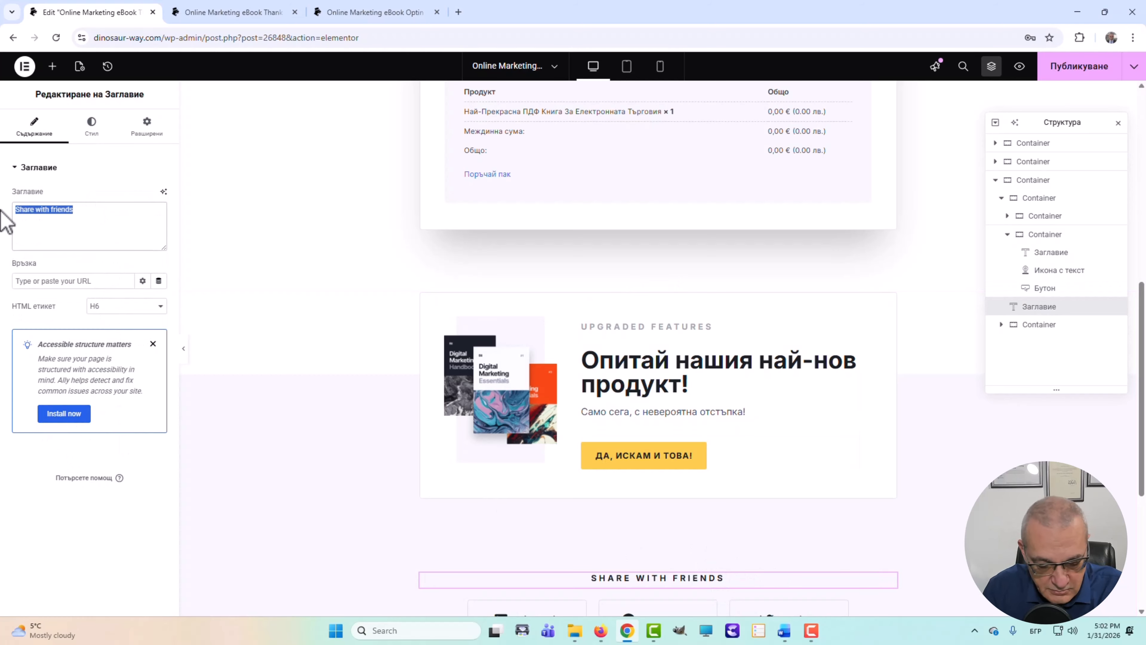
pyautogui.write('Споде')
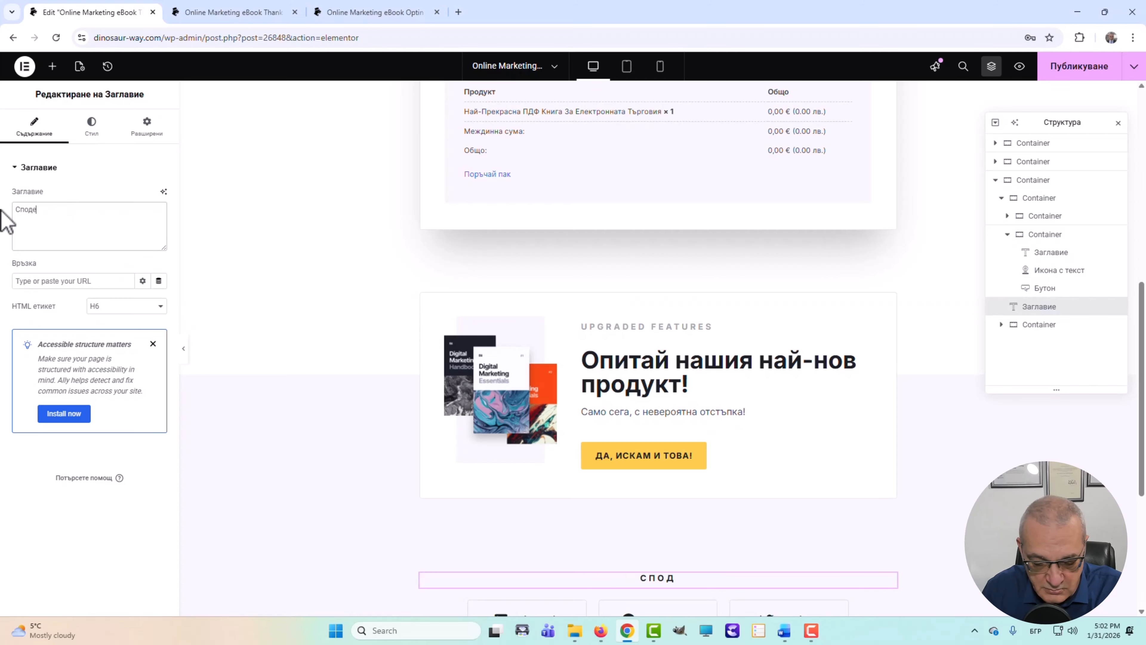
pyautogui.write('ли с пр')
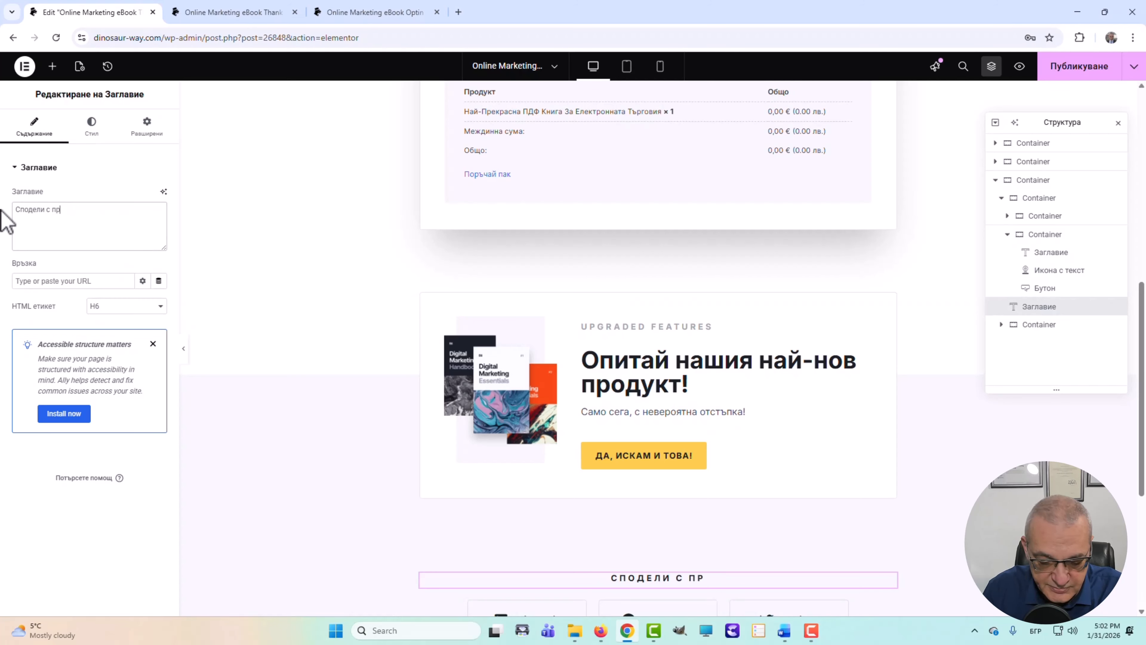
pyautogui.write('иятели')
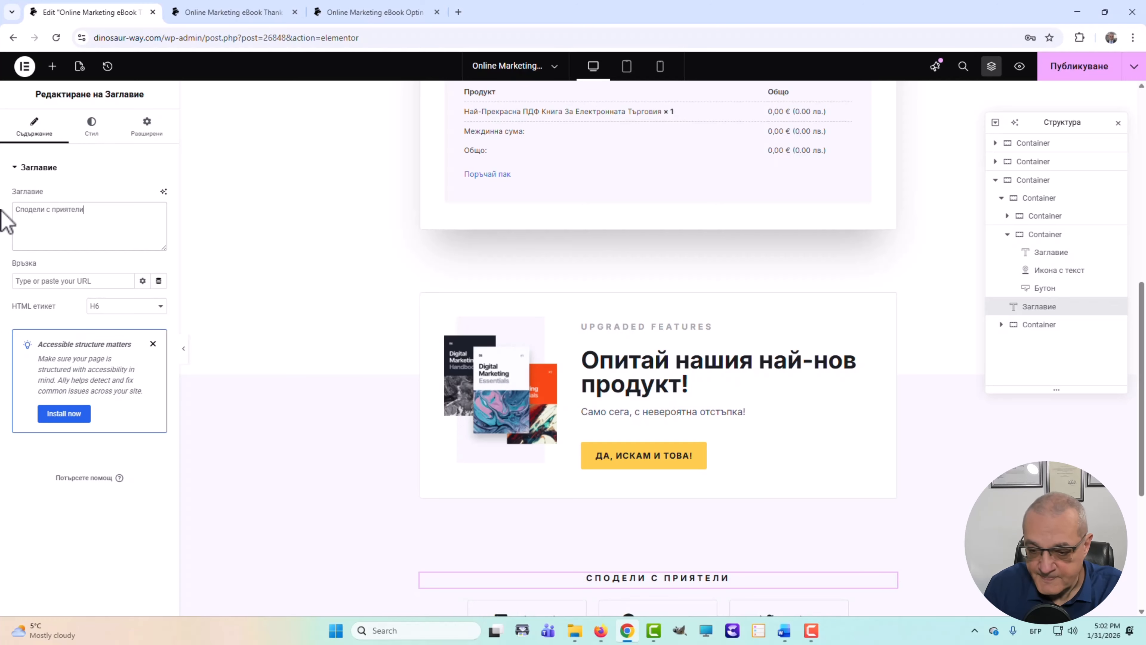
pyautogui.scroll(-4, 427, 516)
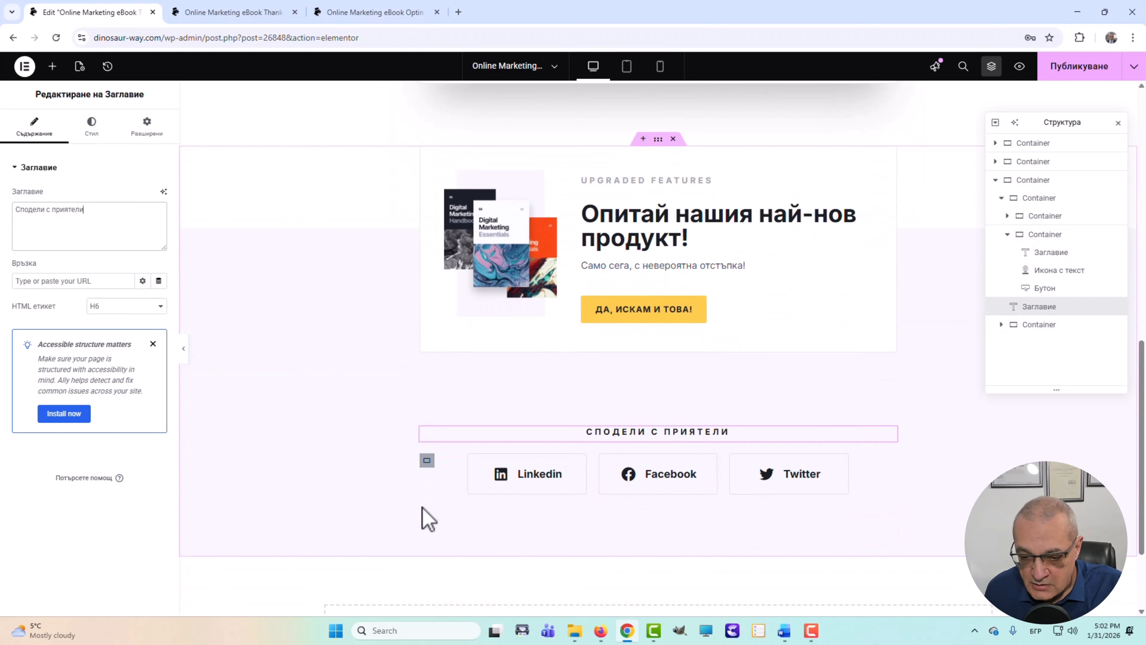
pyautogui.scroll(4, 465, 524)
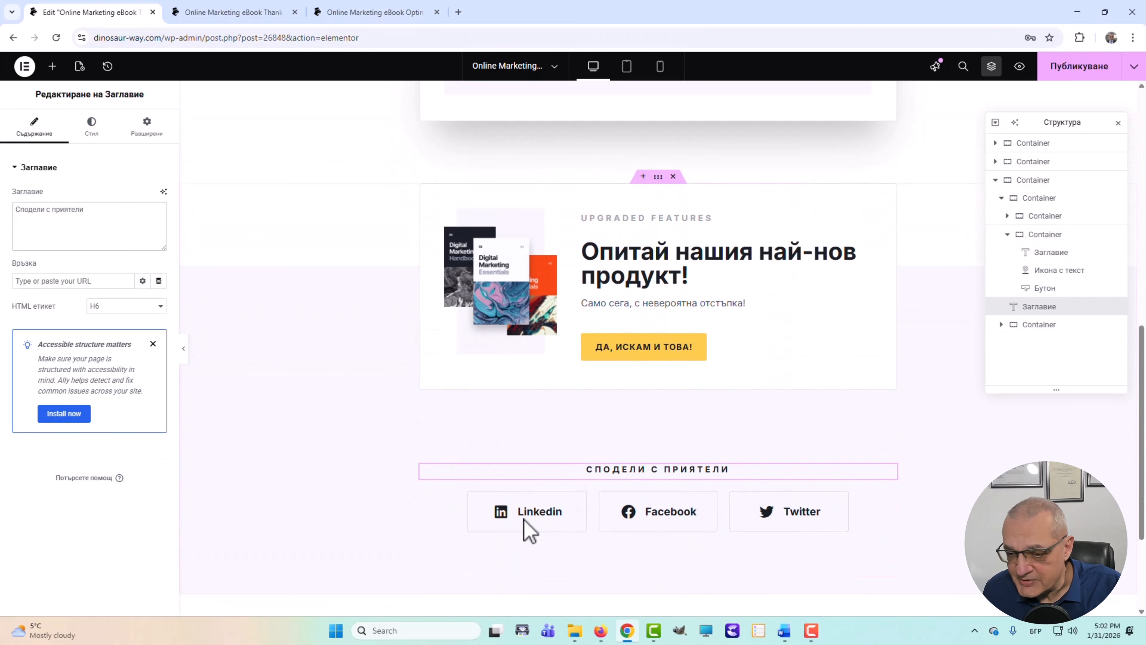
pyautogui.scroll(3, 550, 440)
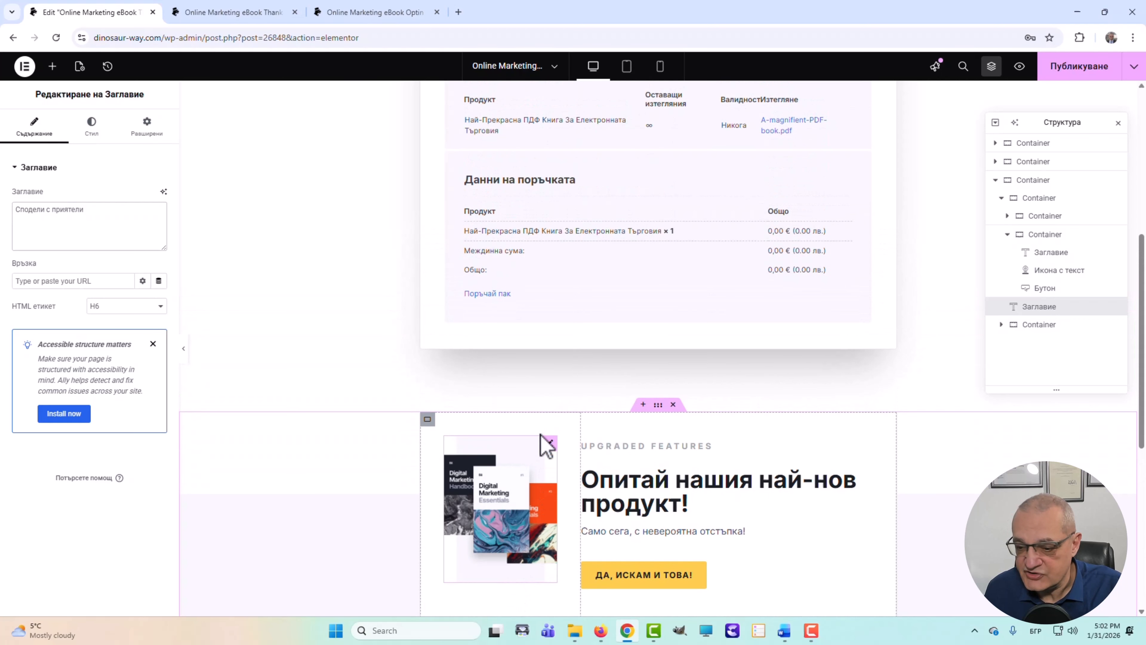
pyautogui.scroll(-5, 722, 469)
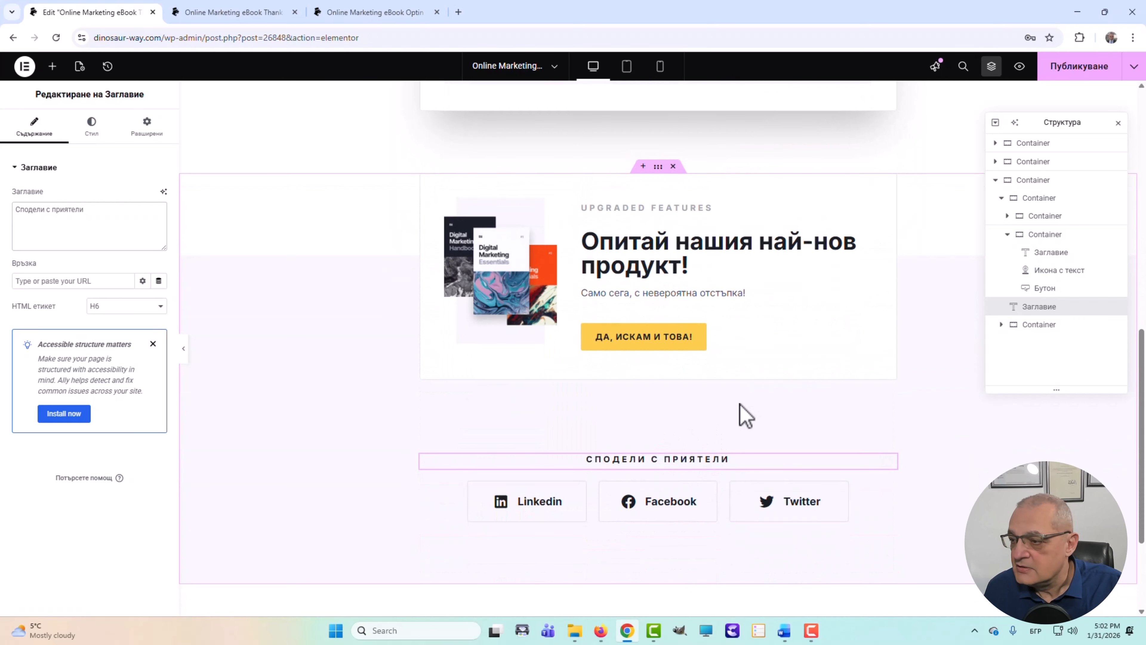
pyautogui.scroll(8, 742, 414)
pyautogui.scroll(-5, 686, 463)
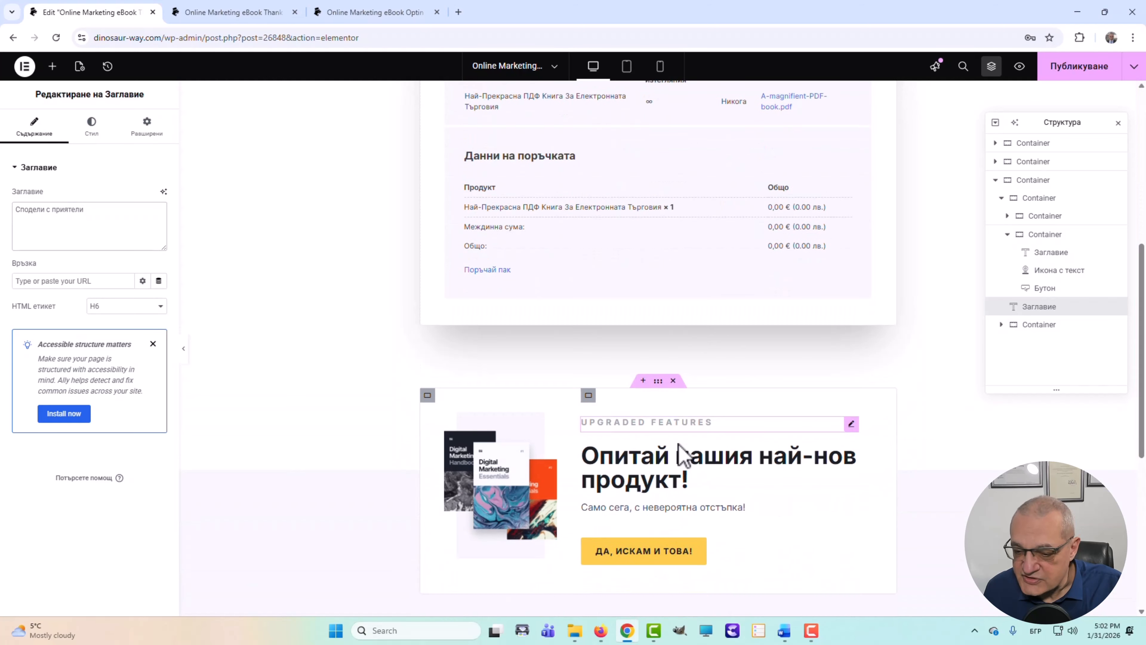
pyautogui.scroll(2, 860, 357)
pyautogui.scroll(-3, 848, 379)
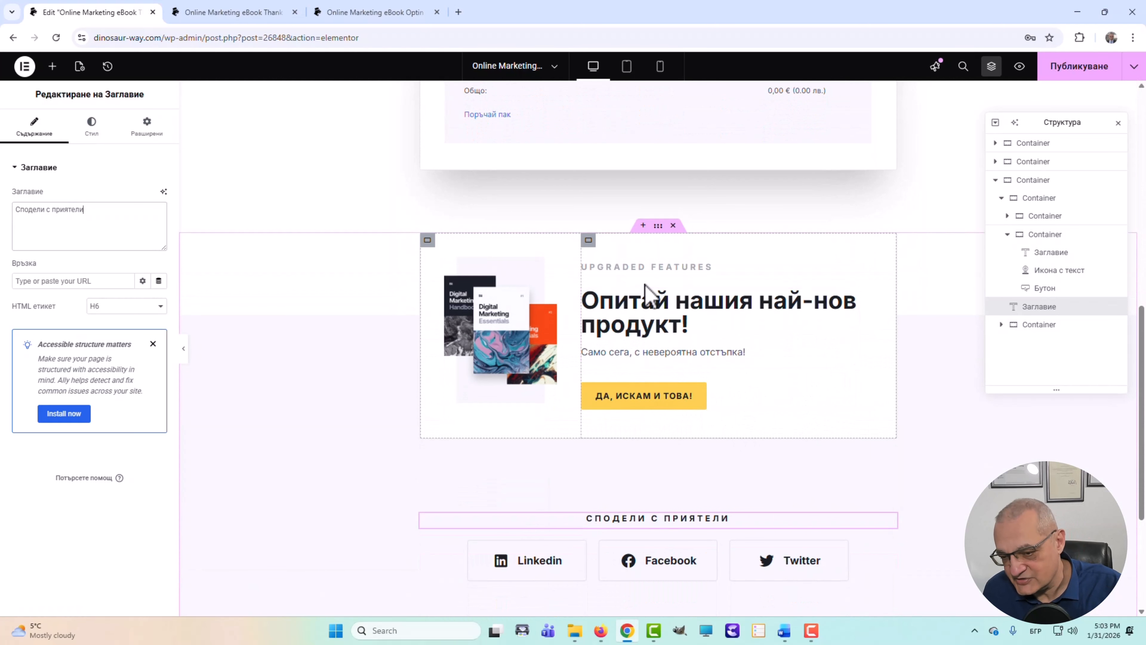
pyautogui.scroll(5, 963, 277)
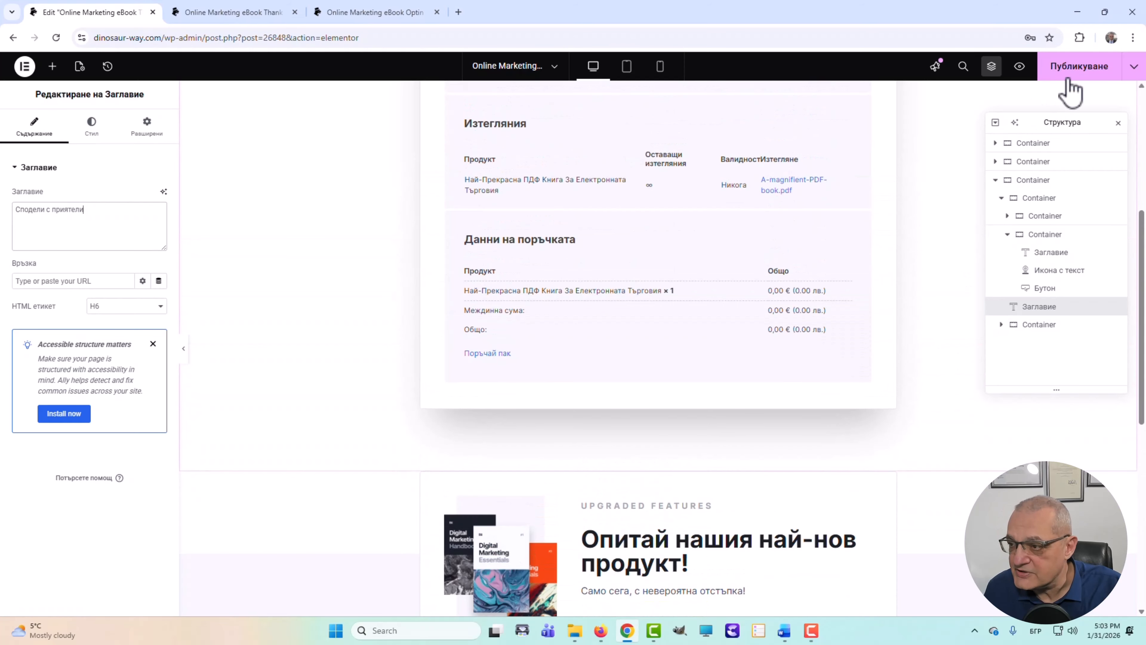
# - Publish the Thank You page changes and exit Elementor back to WordPress
pyautogui.click(1077, 68)
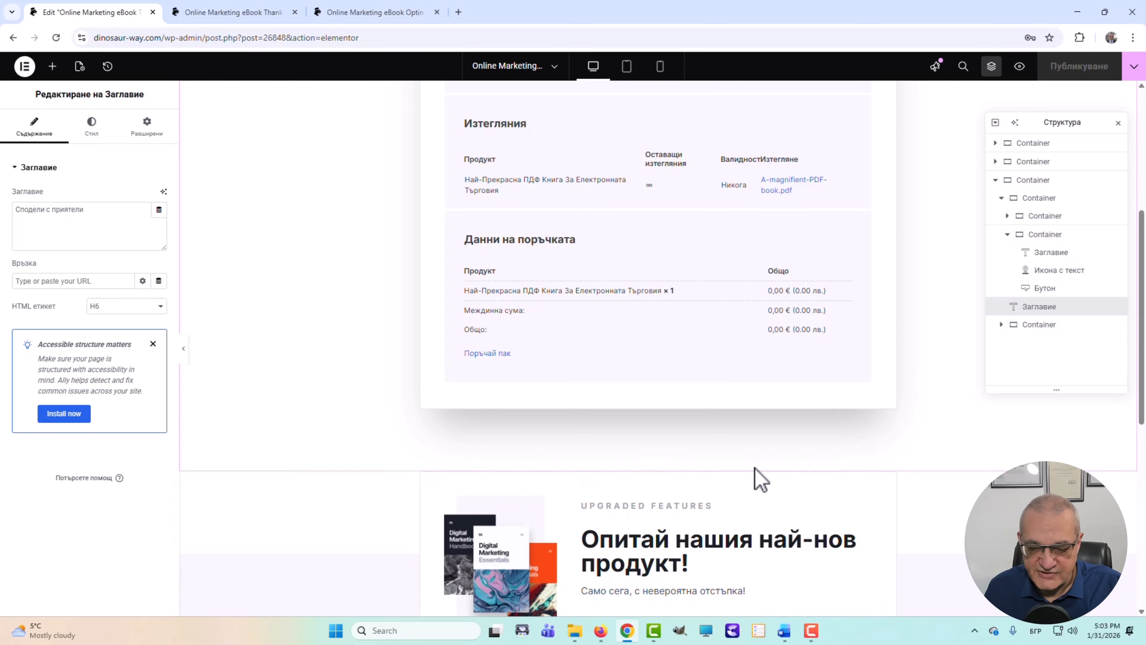
pyautogui.click(24, 67)
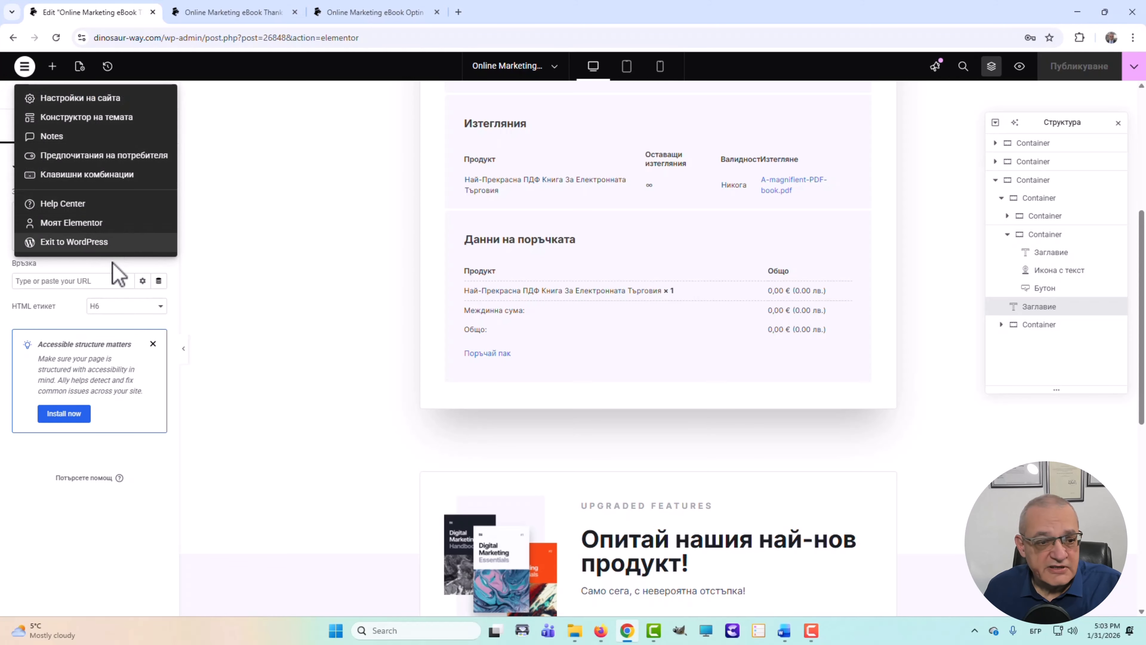
pyautogui.click(58, 243)
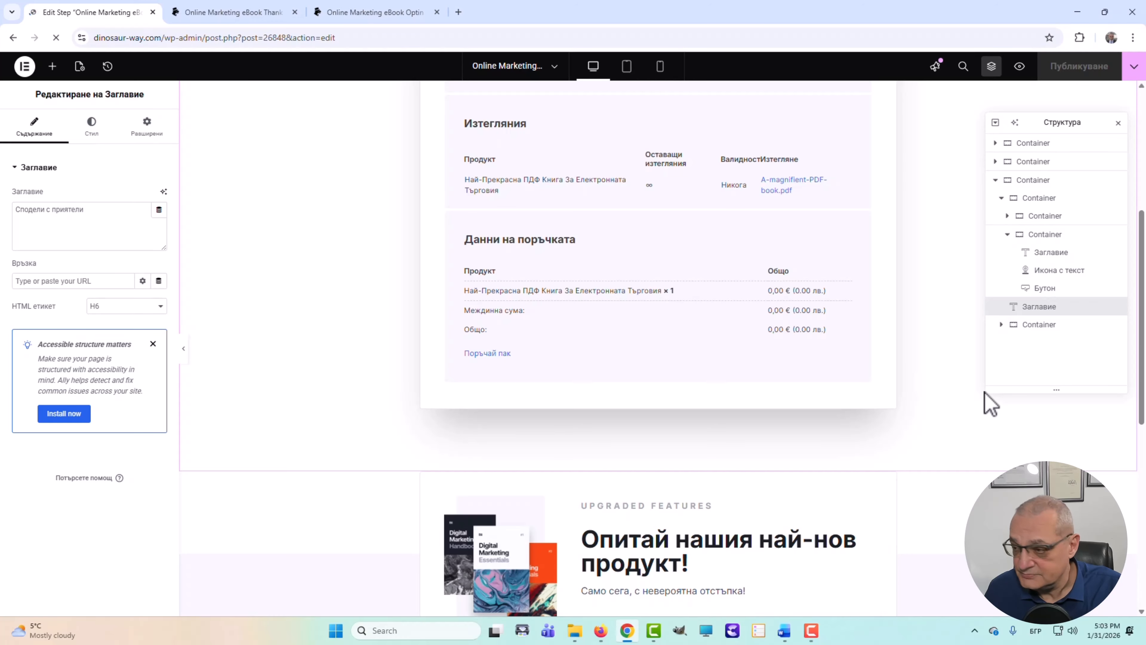
# - Close the outdated opt-in and thank-you preview tabs
pyautogui.click(406, 12)
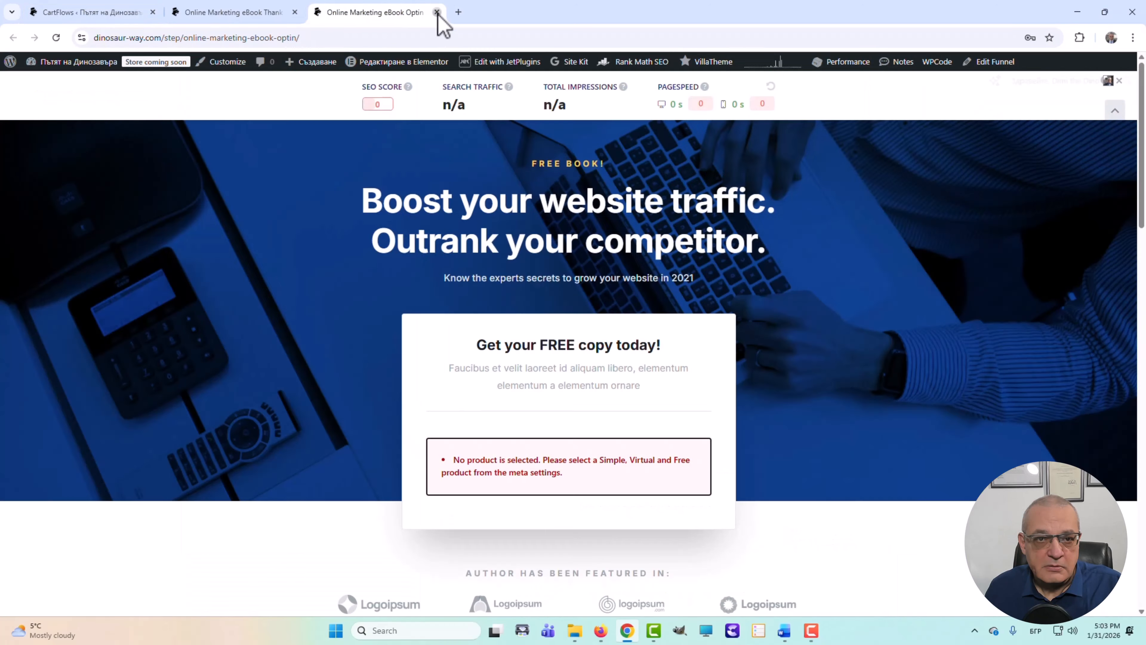
pyautogui.click(437, 12)
pyautogui.click(294, 12)
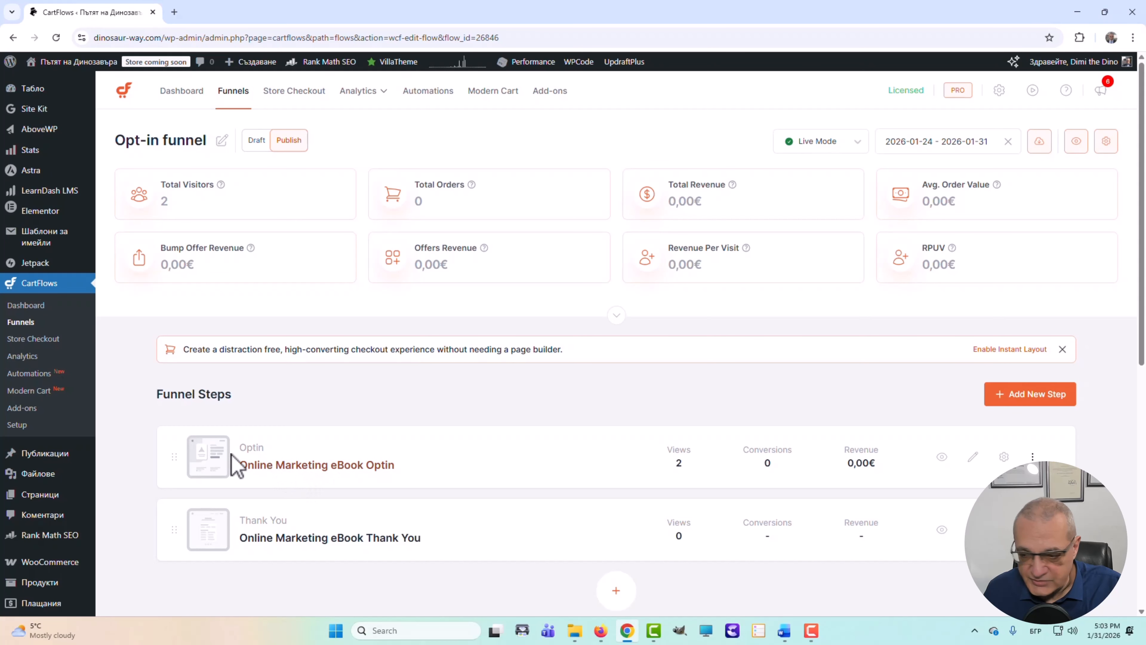
# - Preview the live opt-in step with its Bulgarian headline and form, then return to Funnel Steps
pyautogui.click(941, 457)
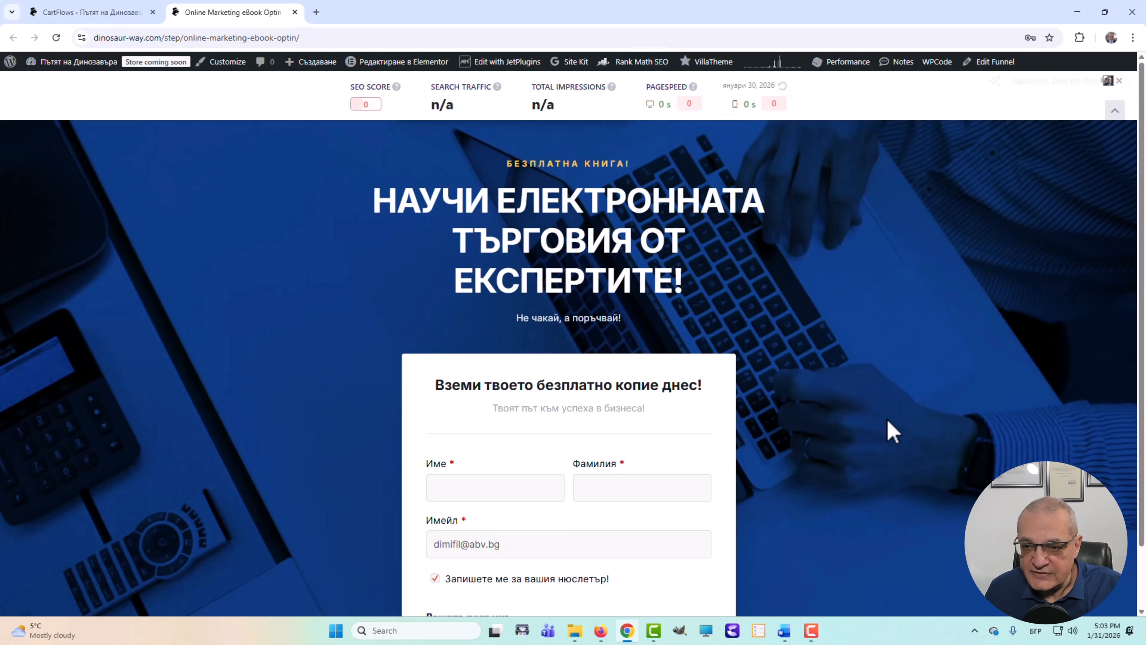
pyautogui.scroll(-1, 889, 433)
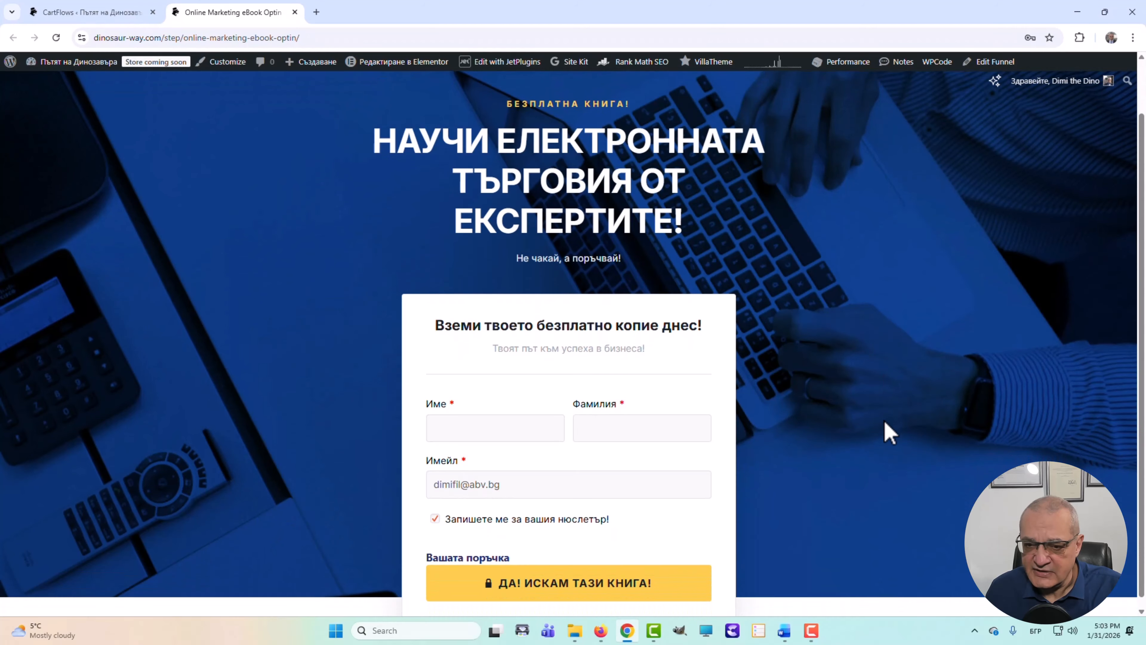
pyautogui.scroll(-1, 893, 430)
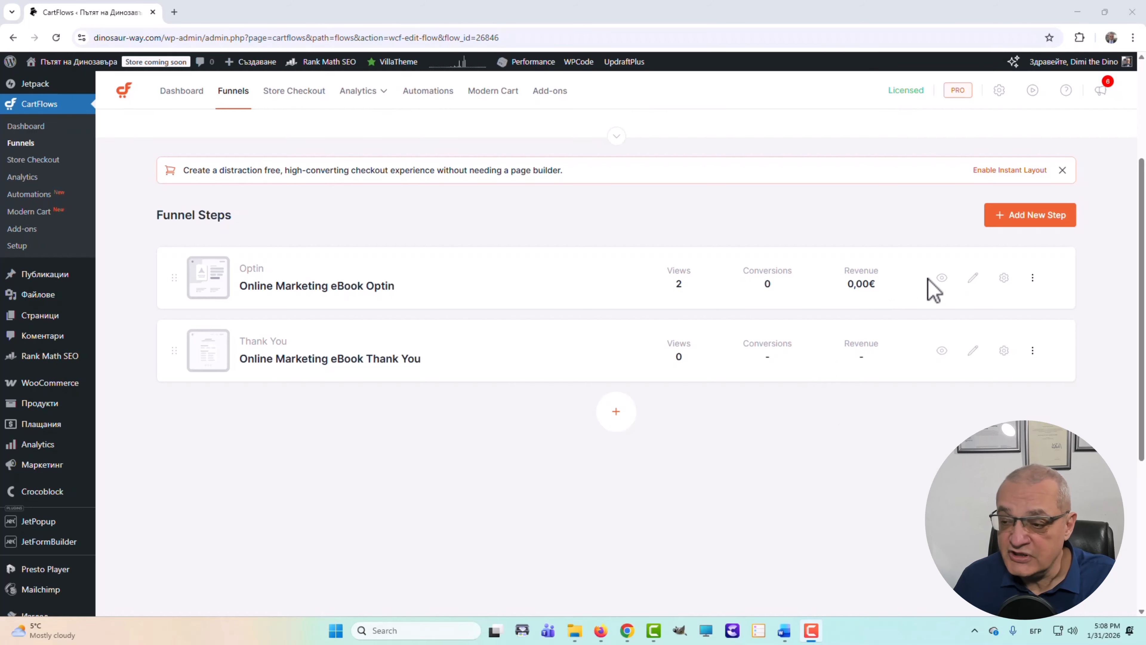
pyautogui.click(943, 282)
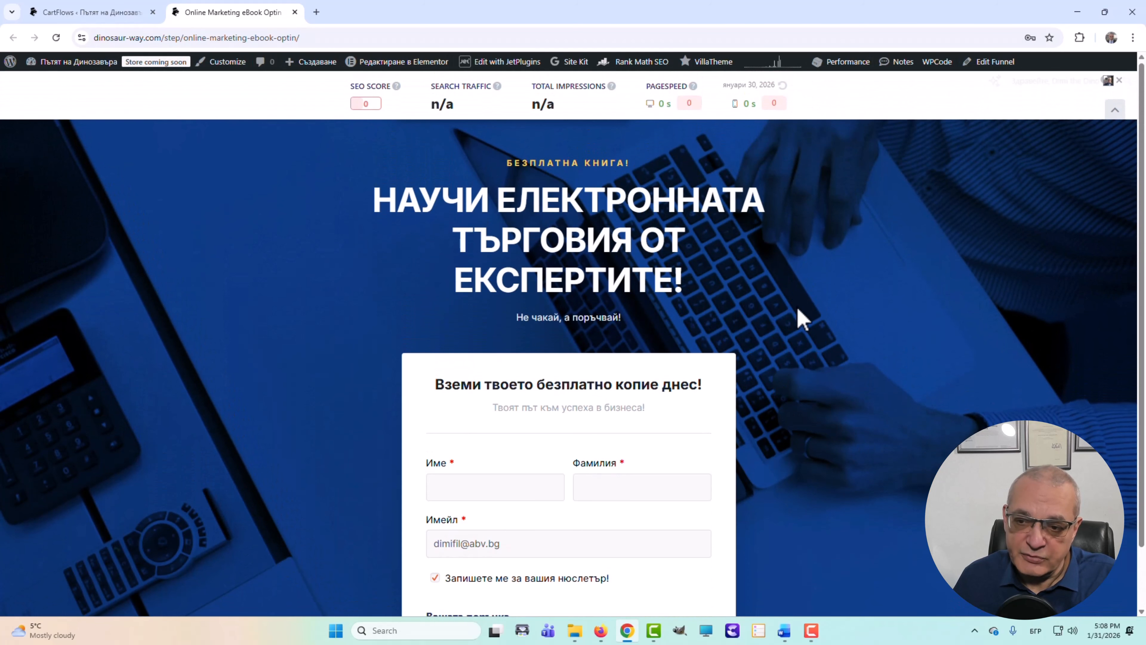
pyautogui.scroll(-2, 801, 460)
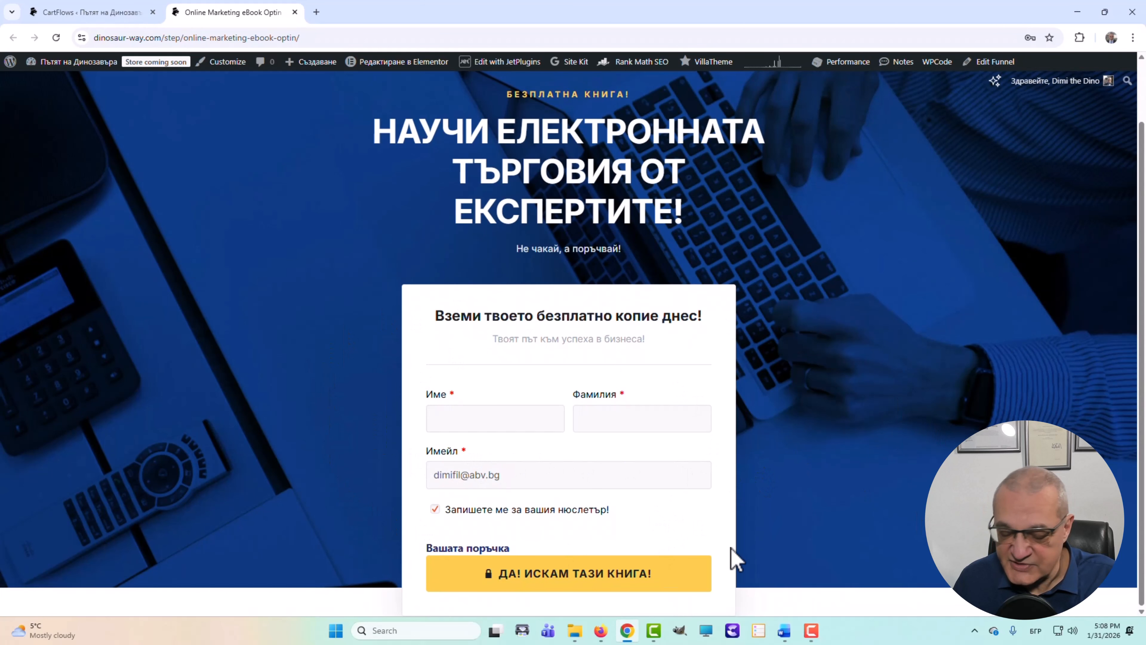
pyautogui.click(75, 13)
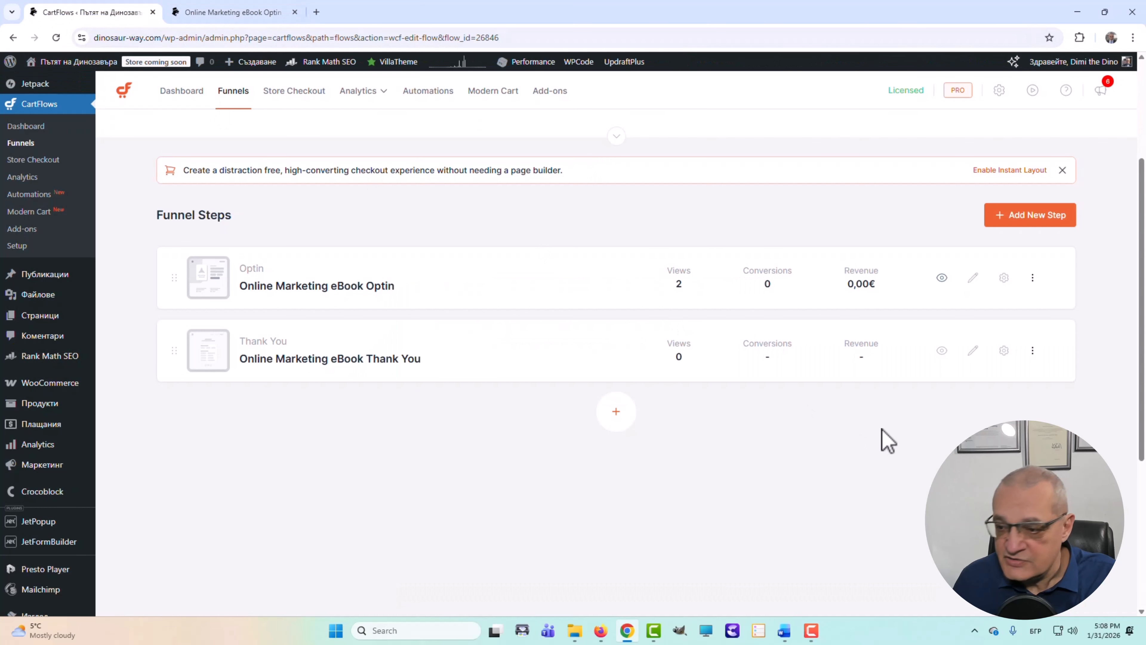
# - Preview the Thank You step in a new tab, then copy the opt-in page's URL
pyautogui.click(942, 351)
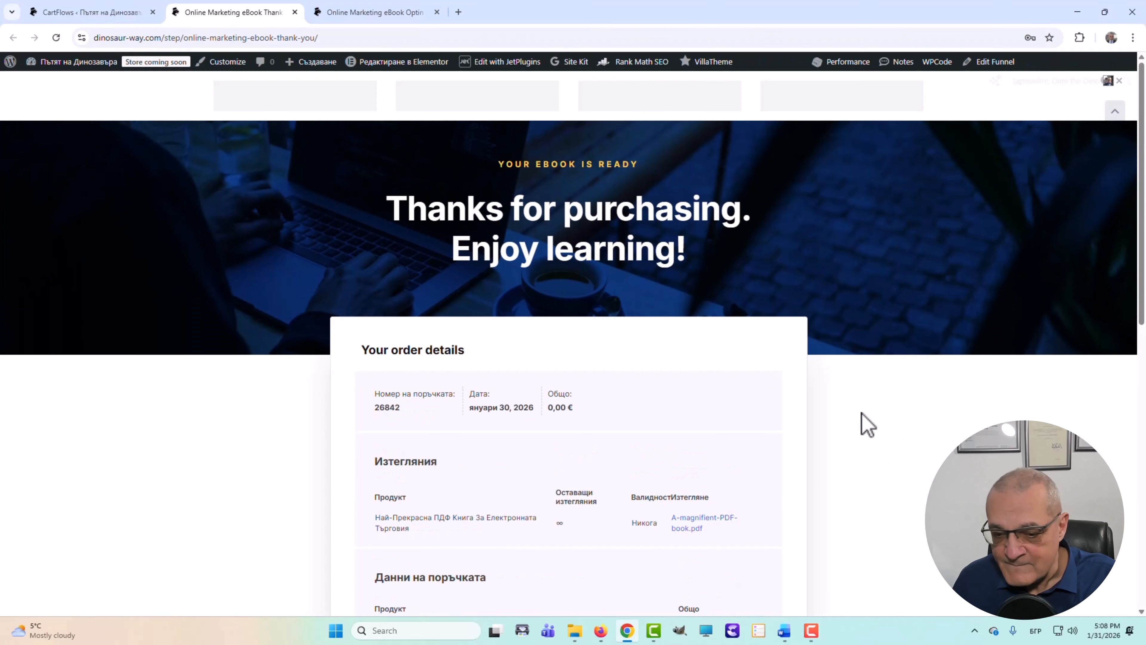
pyautogui.scroll(-5, 857, 422)
pyautogui.scroll(-3, 850, 416)
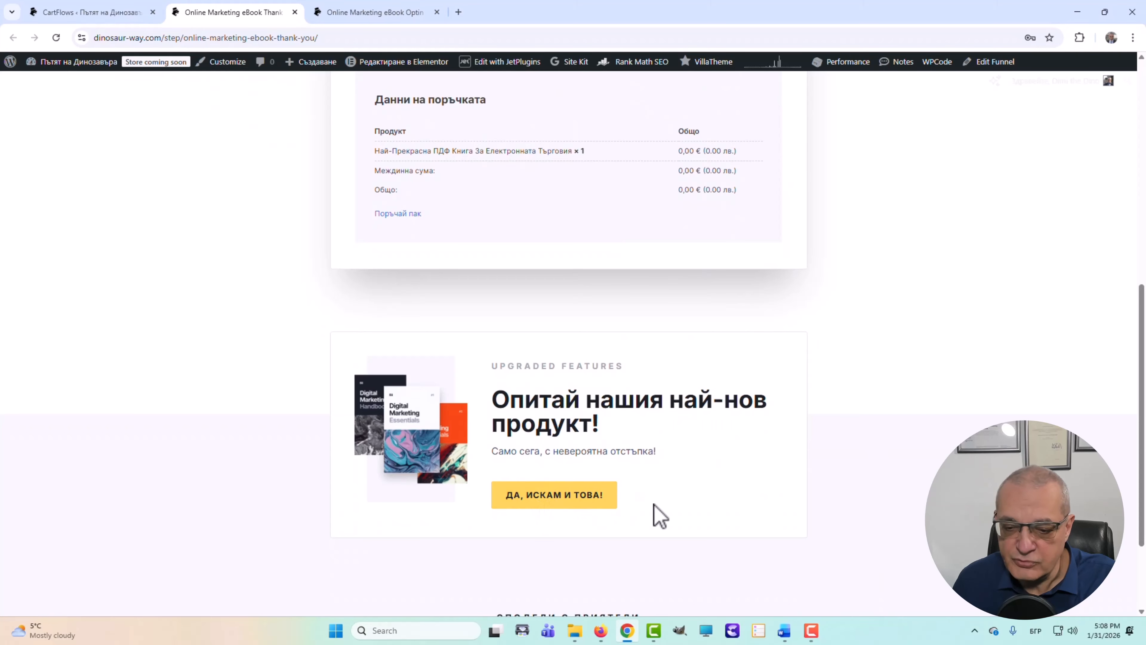
pyautogui.scroll(5, 709, 440)
pyautogui.scroll(4, 681, 398)
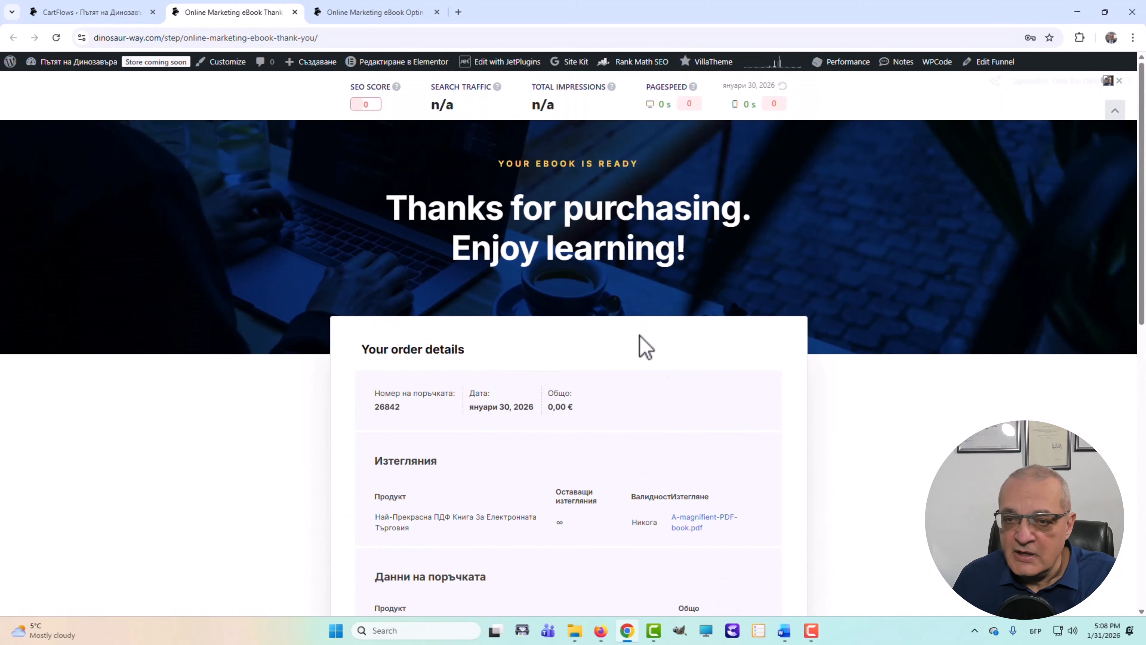
pyautogui.click(395, 13)
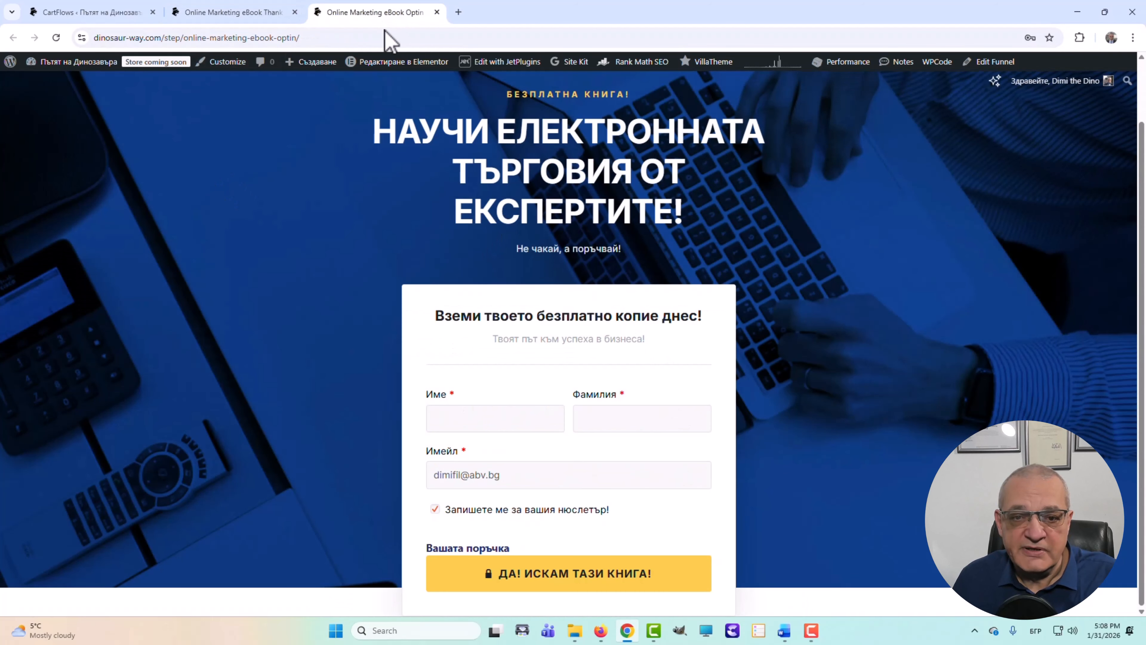
pyautogui.click(346, 38)
pyautogui.hotkey('ctrl', 'c')
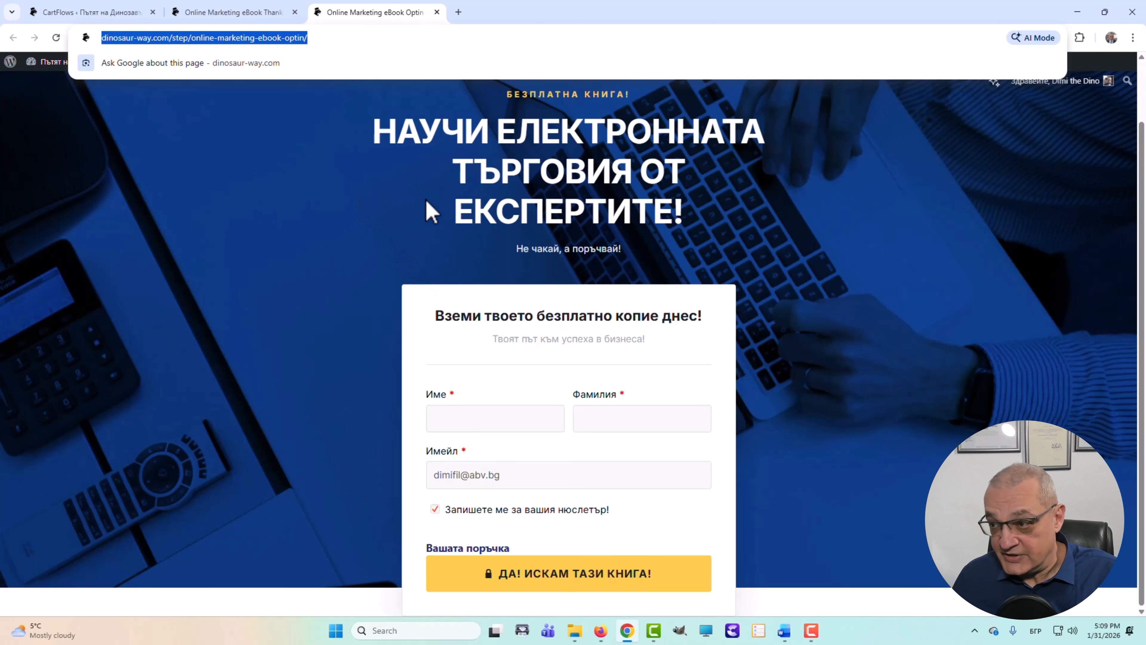
# - Load the copied opt-in page URL in a new Chrome incognito window
pyautogui.click(1133, 38)
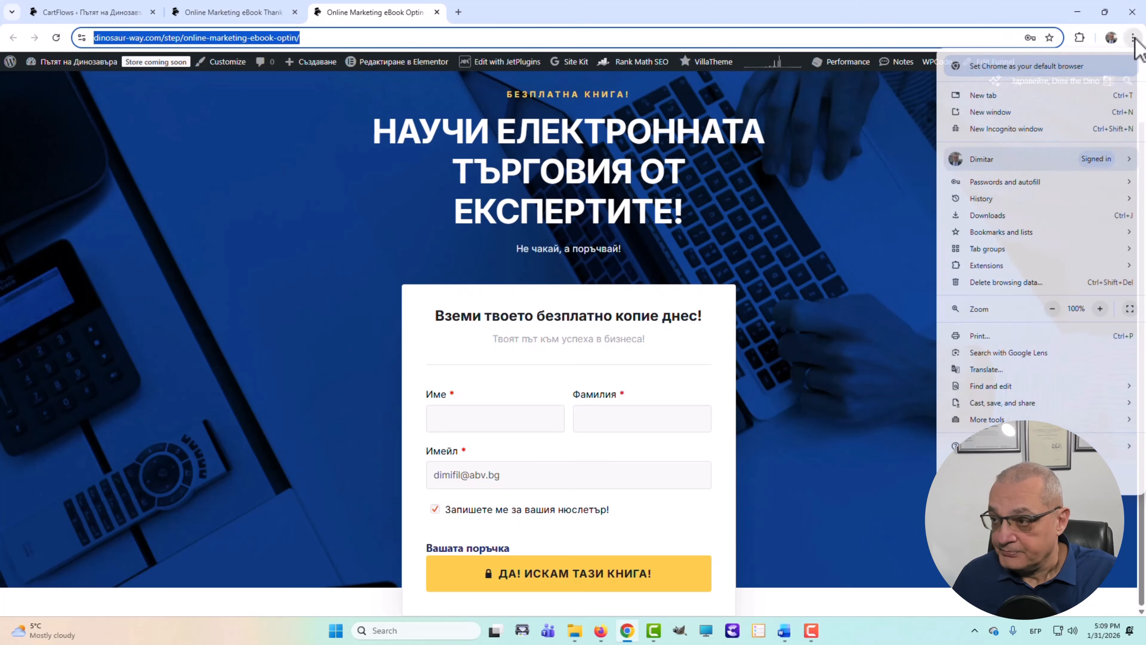
pyautogui.click(1023, 131)
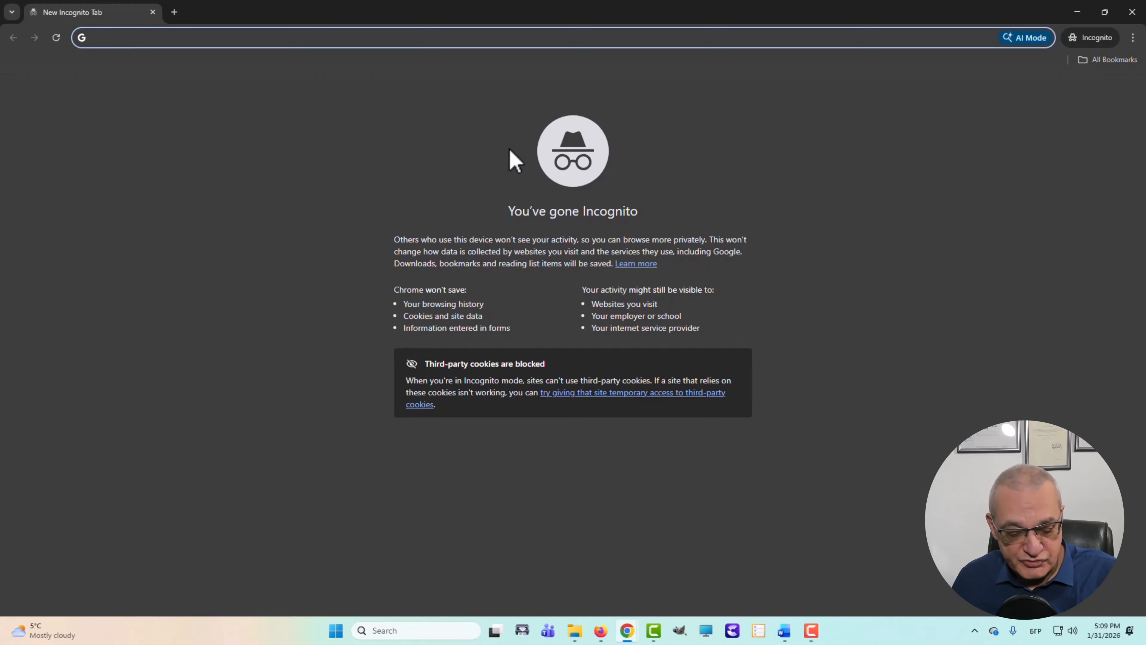
pyautogui.hotkey('ctrl', 'v')
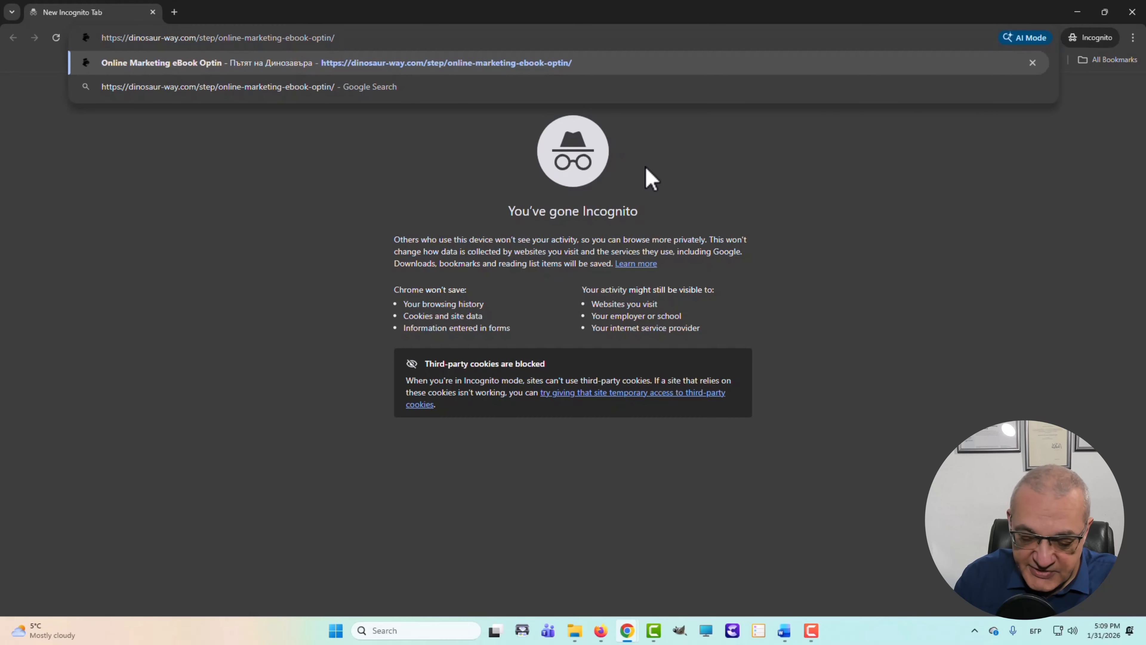
pyautogui.press('Return')
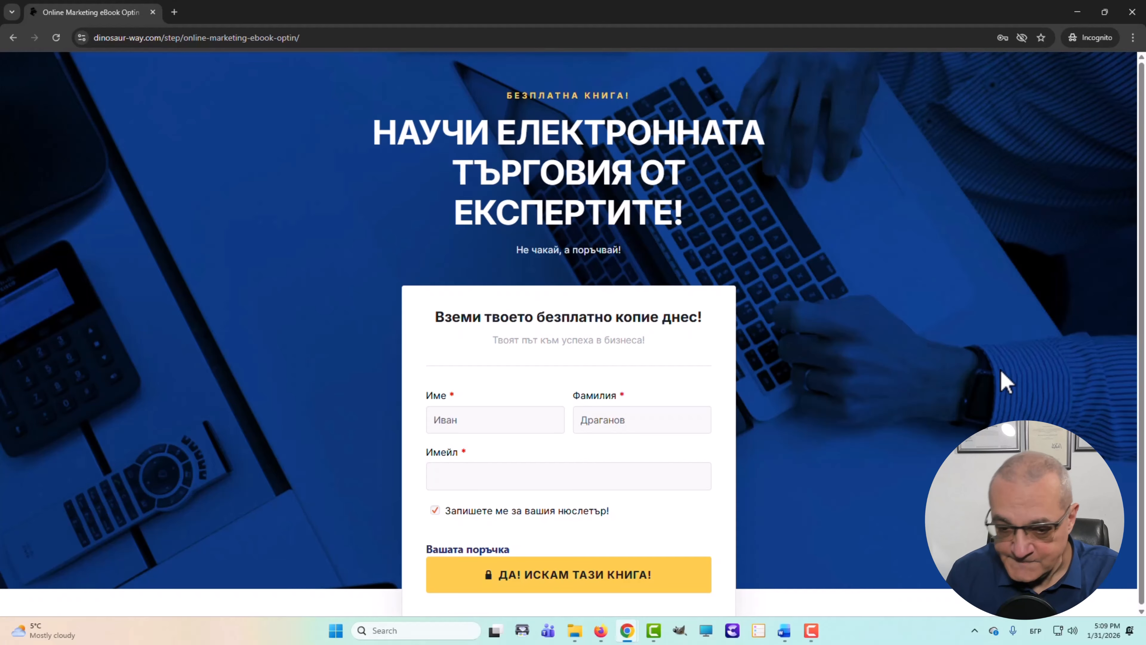
# - Enter a test email in the Имейл field and submit with ДА! ИСКАМ ТАЗИ КНИГА!
pyautogui.click(518, 479)
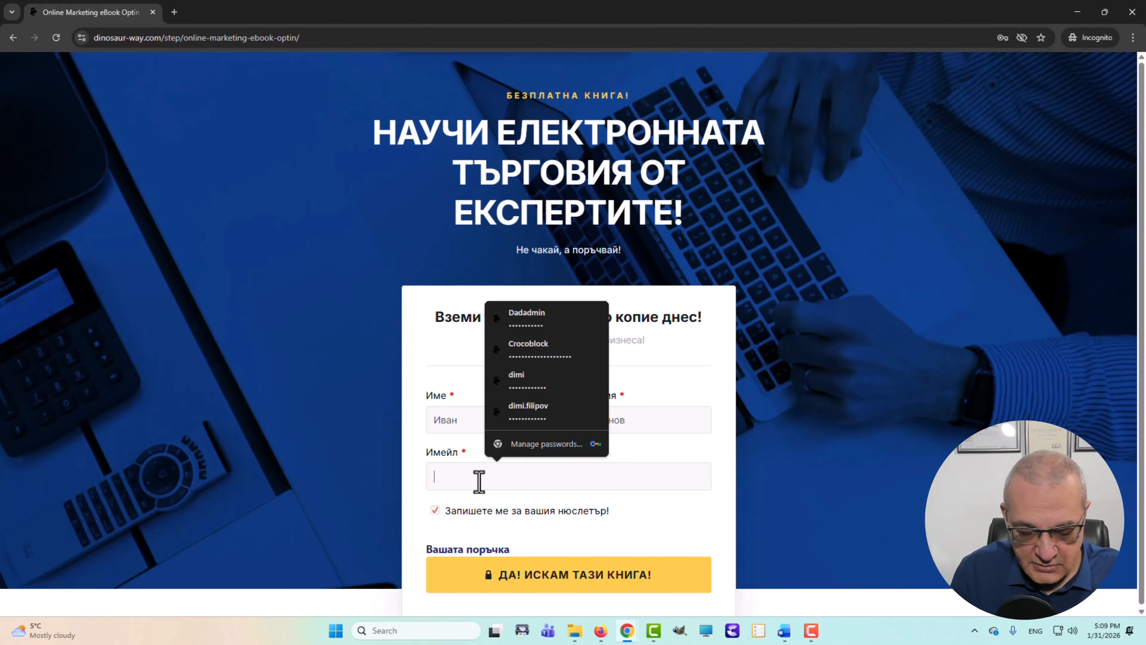
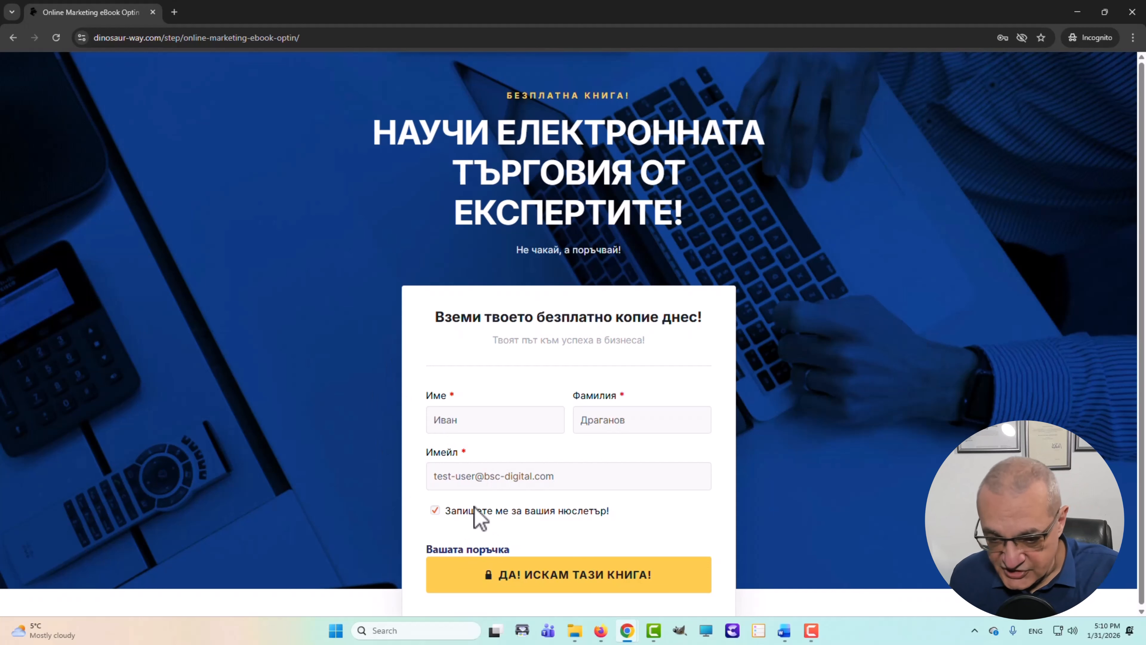
pyautogui.click(573, 582)
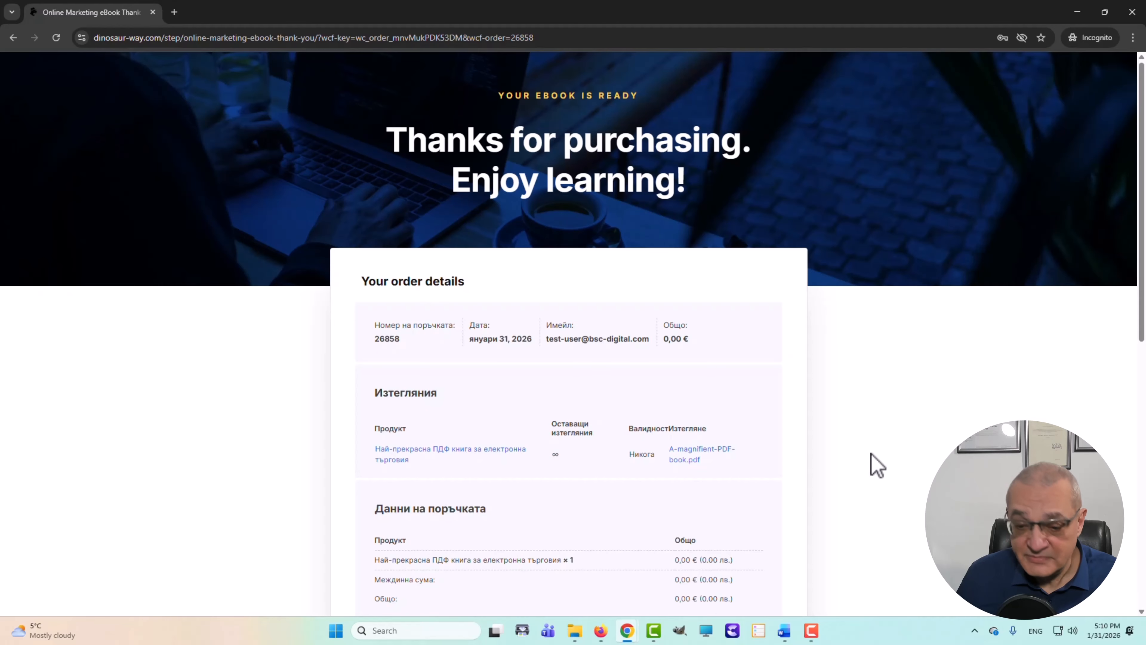
# - Review the 0,00 € order and A-magnifient-PDF-book.pdf download, then follow the upsell offer
pyautogui.scroll(-3, 870, 454)
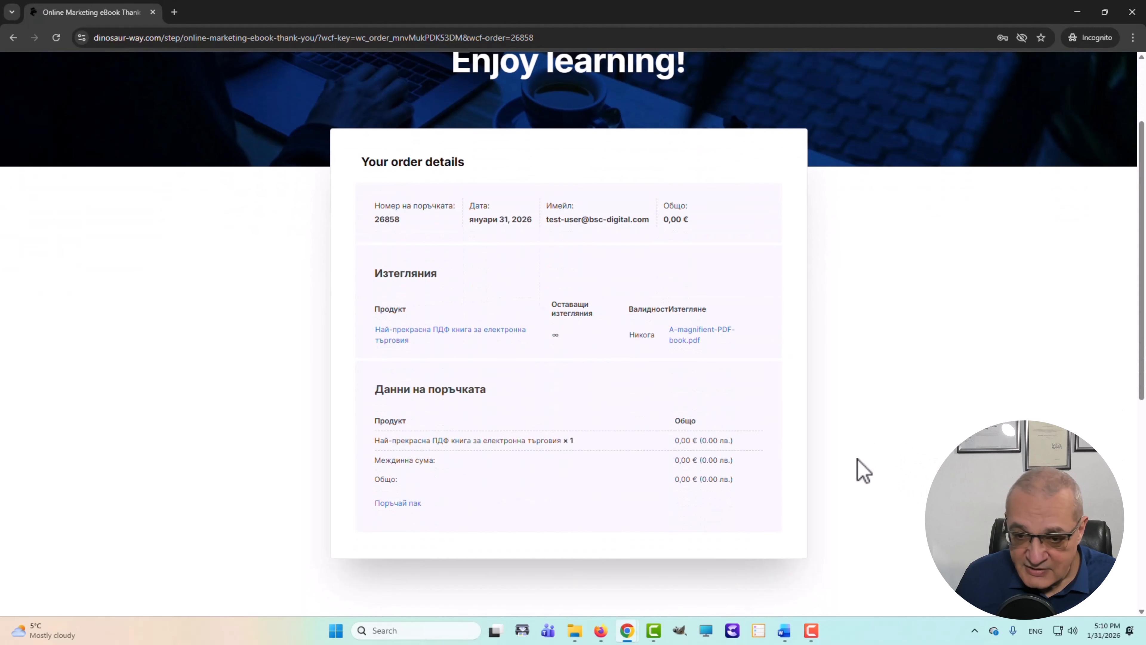
pyautogui.scroll(2, 555, 463)
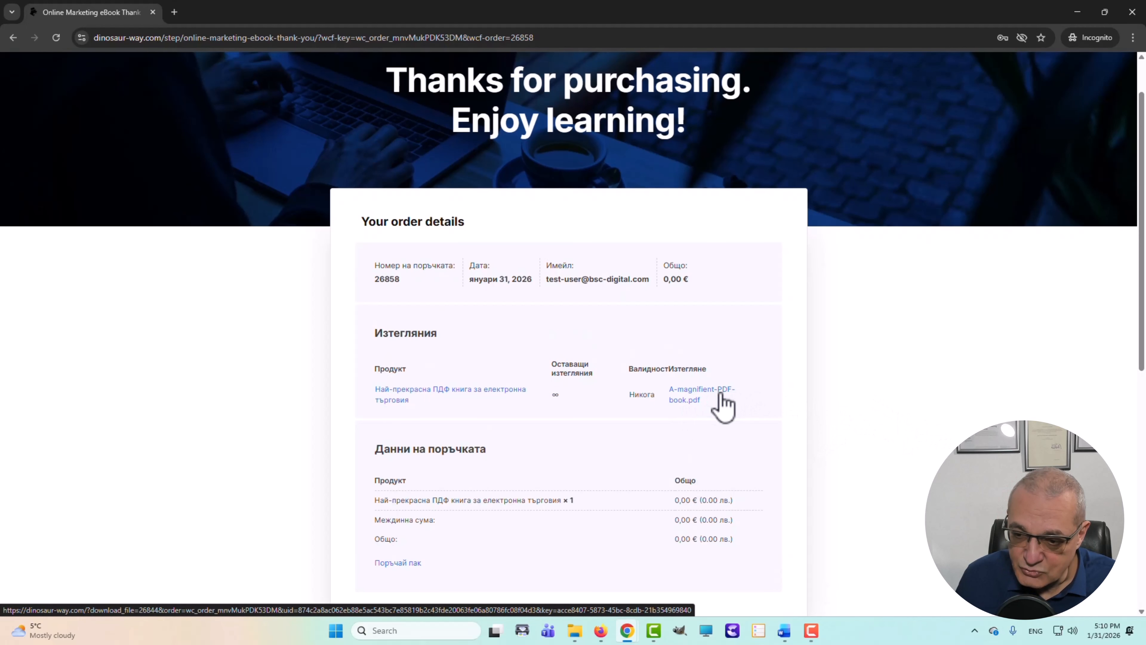
pyautogui.scroll(-8, 839, 412)
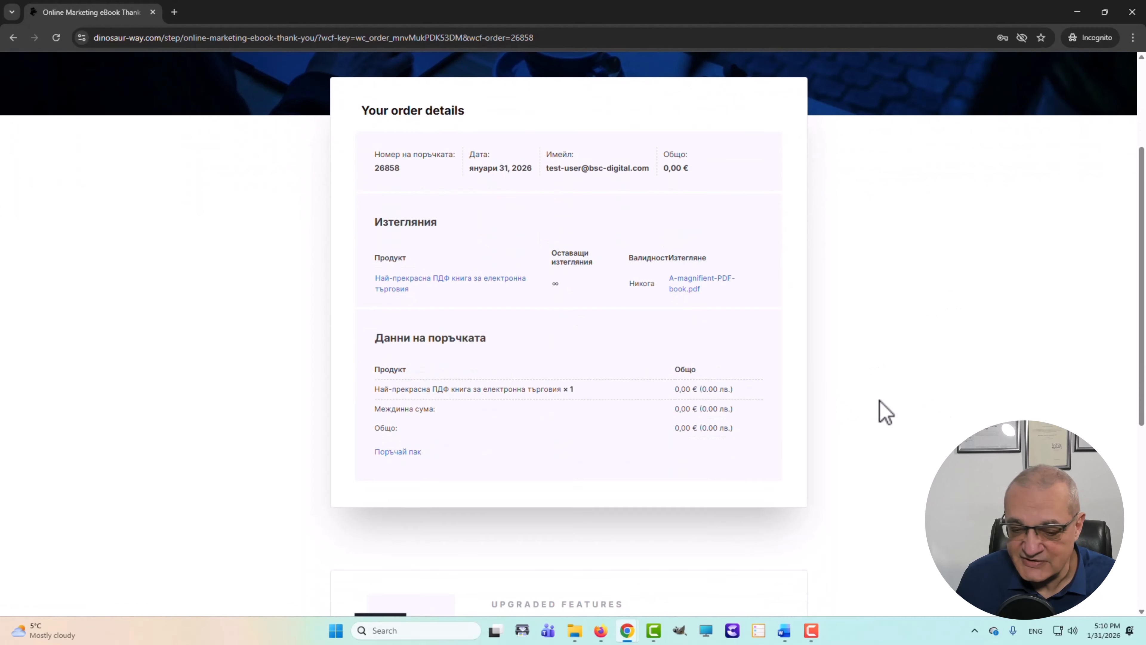
pyautogui.scroll(3, 870, 409)
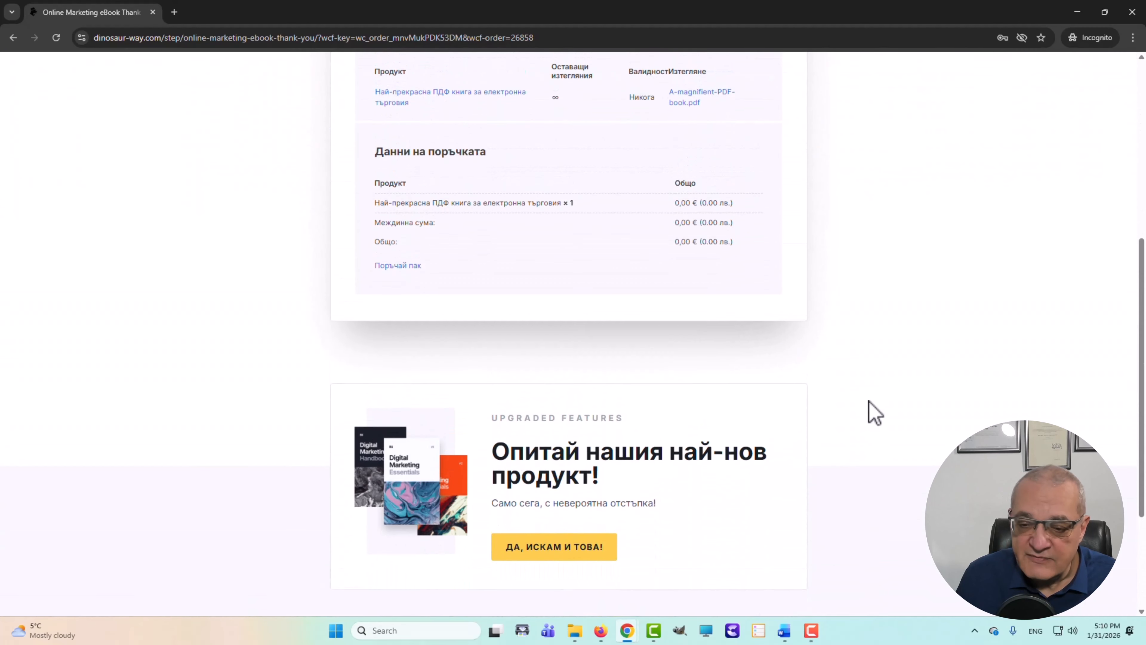
pyautogui.scroll(-3, 862, 406)
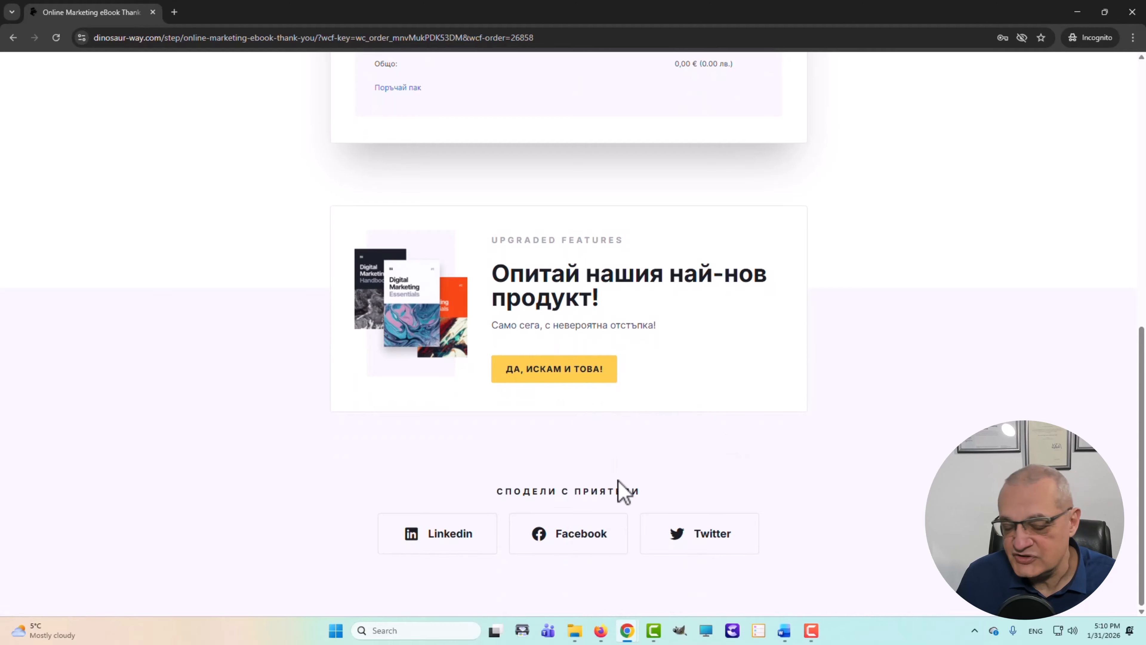
pyautogui.click(553, 379)
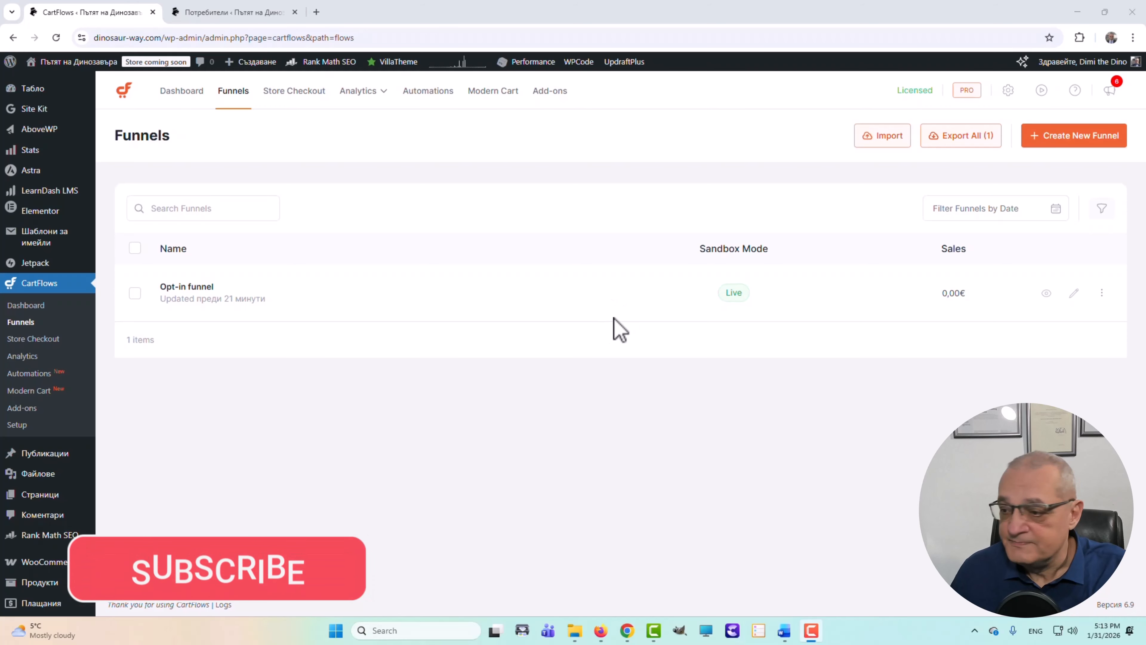
# - Switch to the Потребители tab to find the new test customer among the 8 users
pyautogui.click(217, 12)
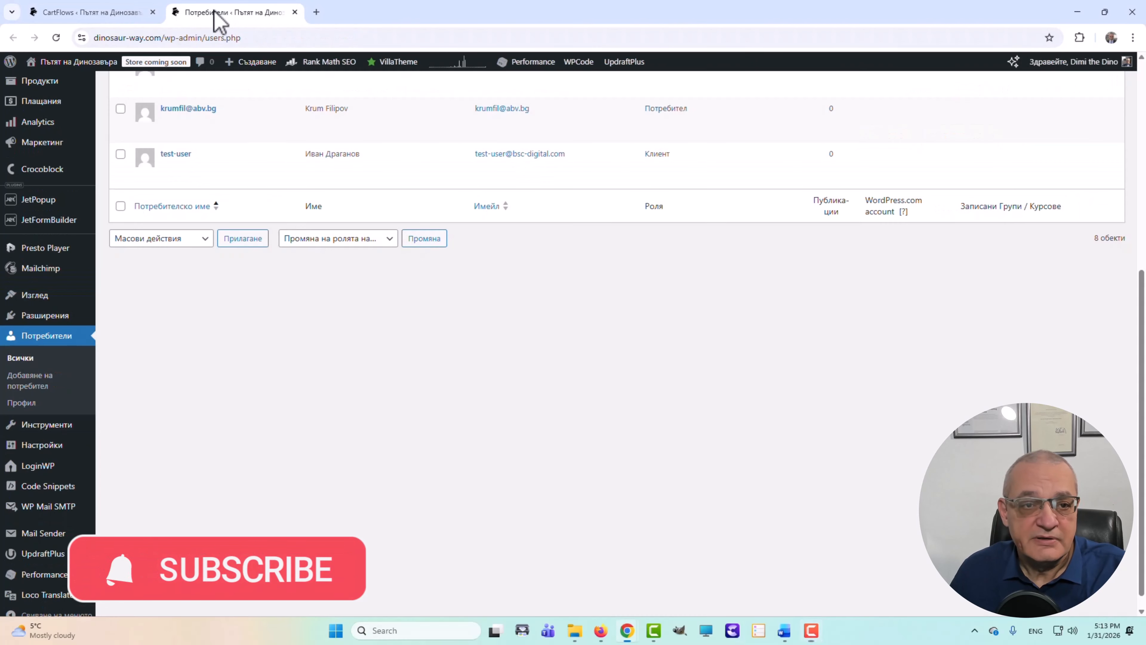
pyautogui.moveTo(115, 166)
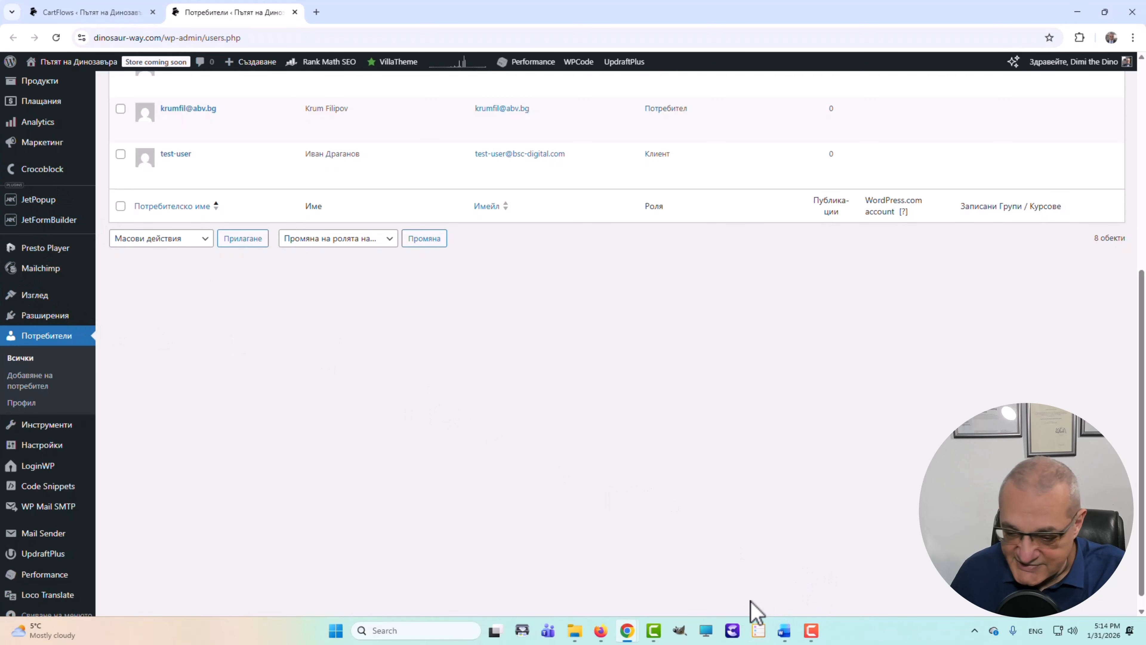
# - Reload the Mailchimp contacts to confirm the test subscriber, then go to the Roundcube inbox
pyautogui.click(604, 632)
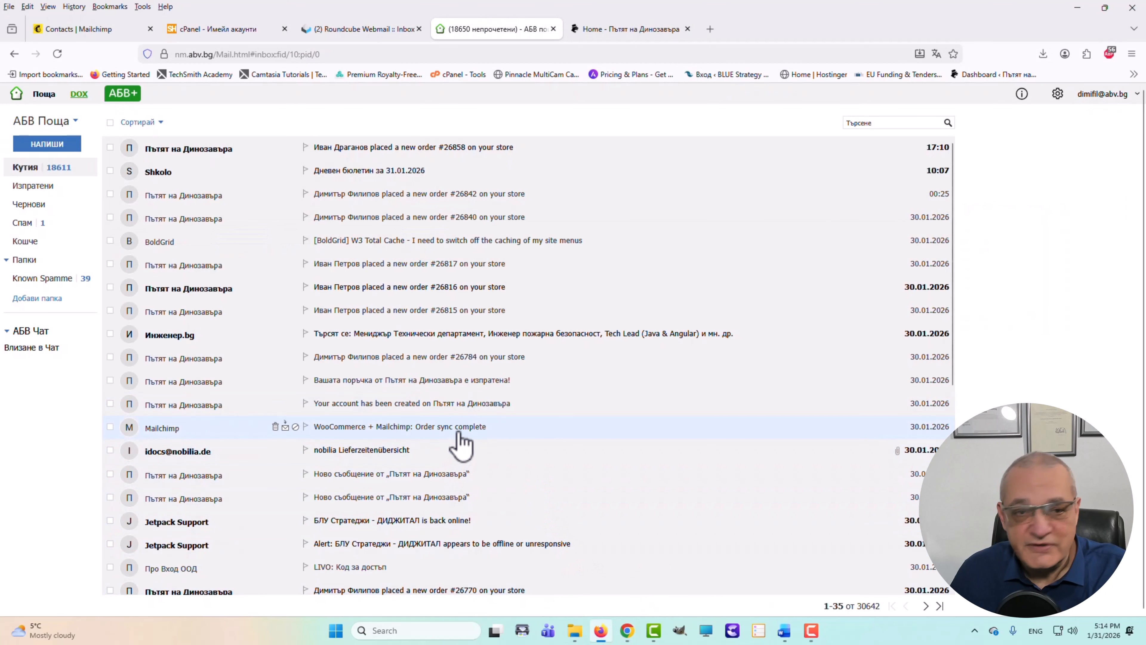
pyautogui.click(64, 32)
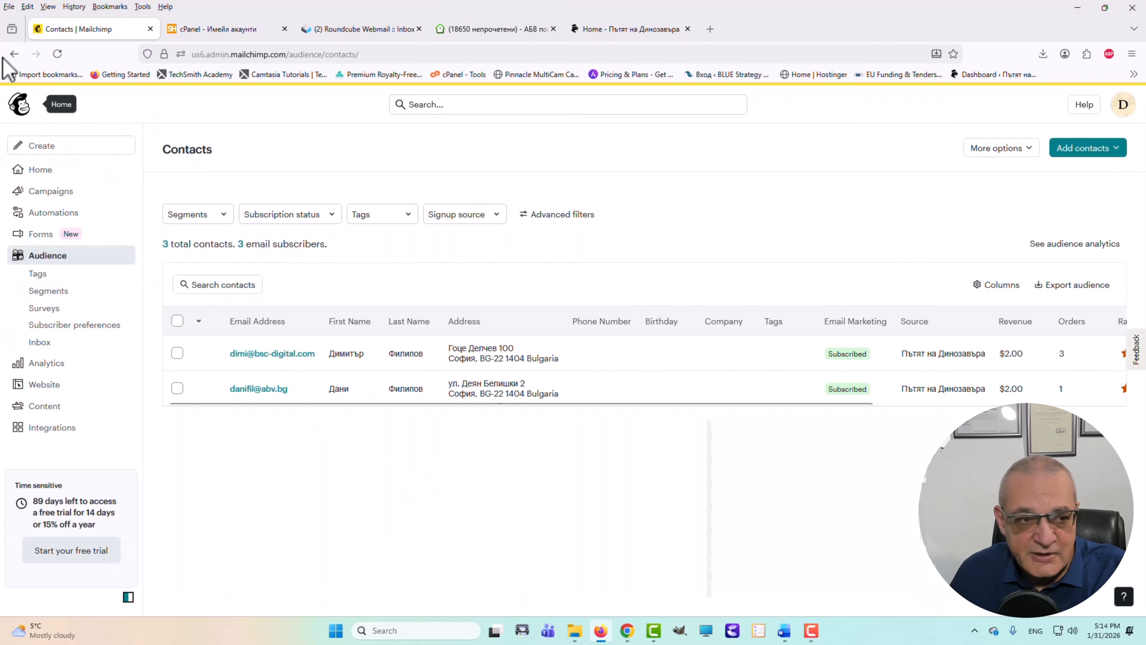
pyautogui.click(58, 54)
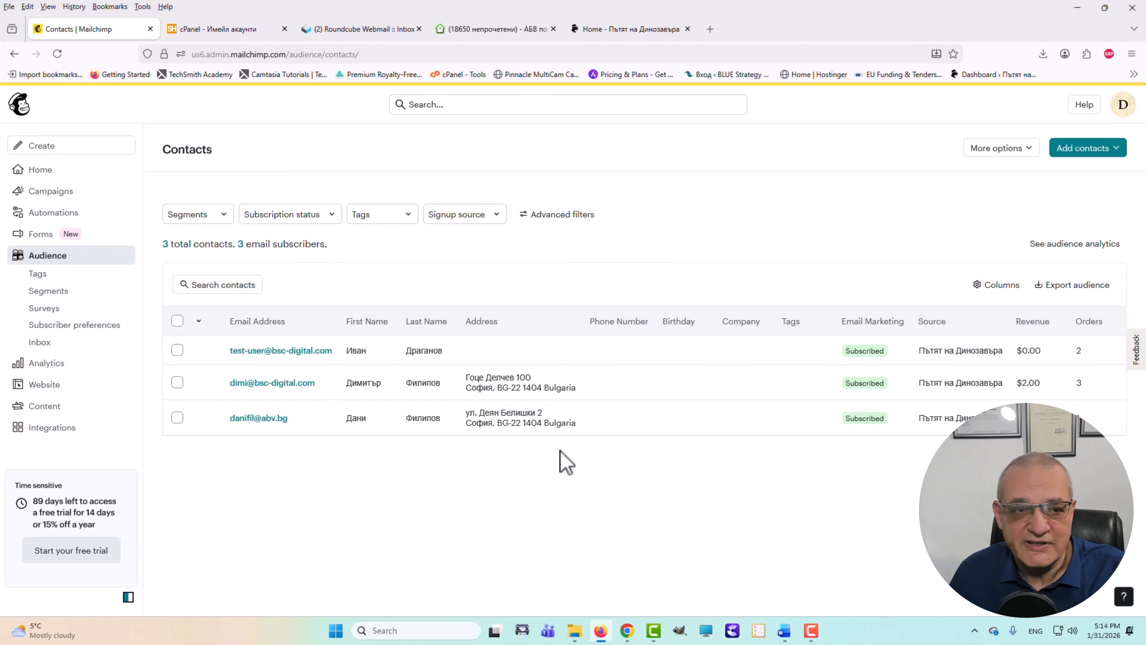
pyautogui.click(351, 32)
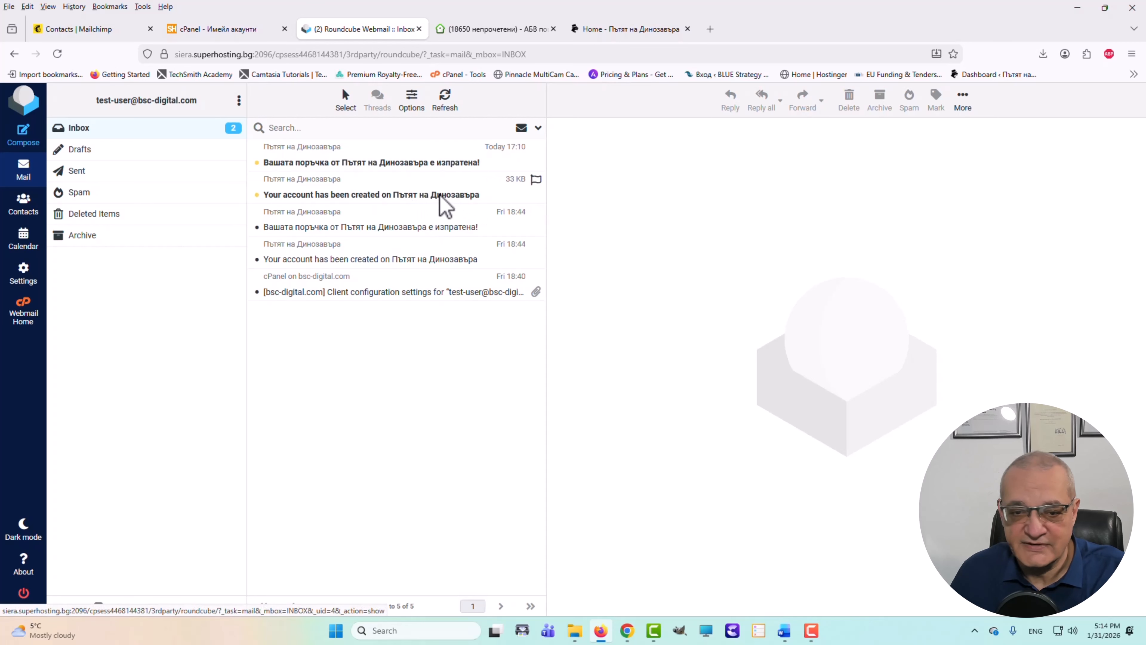
# - Open the order-sent email and allow its images to check the A-magnifient-PDF-book.pdf download
pyautogui.click(288, 167)
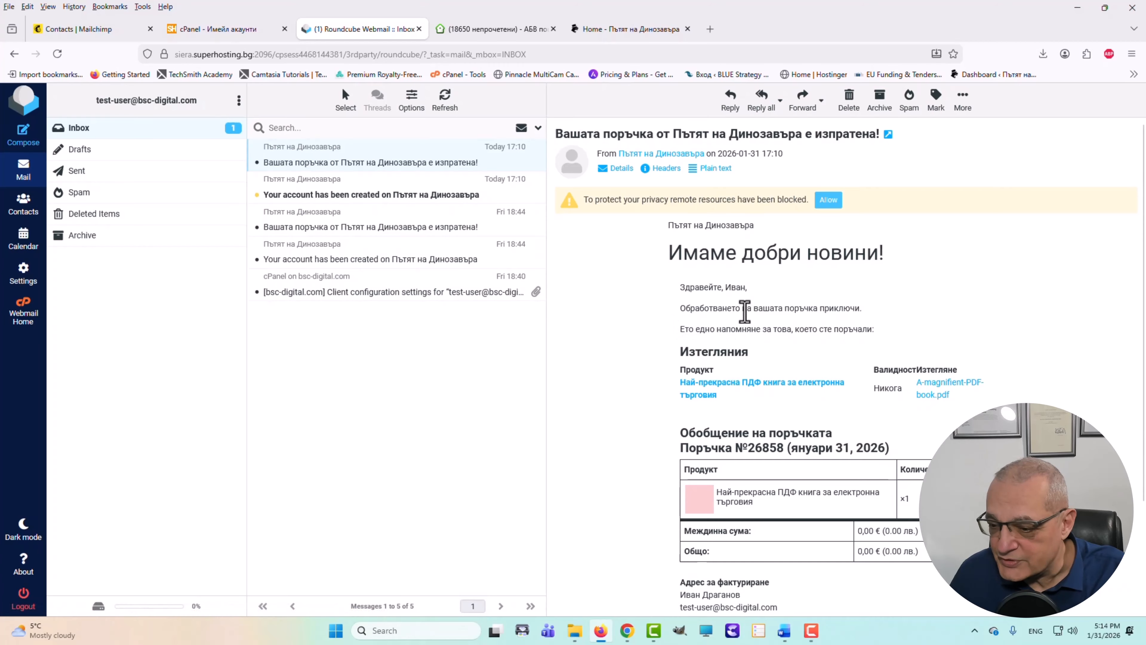
pyautogui.scroll(-3, 762, 325)
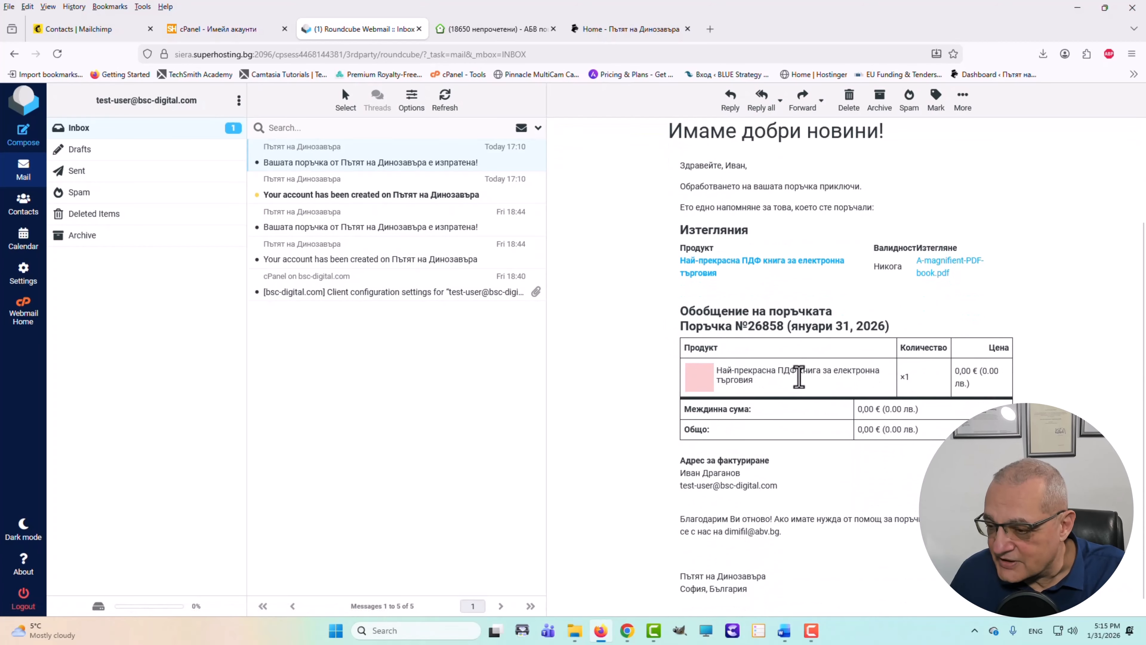
pyautogui.scroll(3, 799, 377)
pyautogui.click(826, 199)
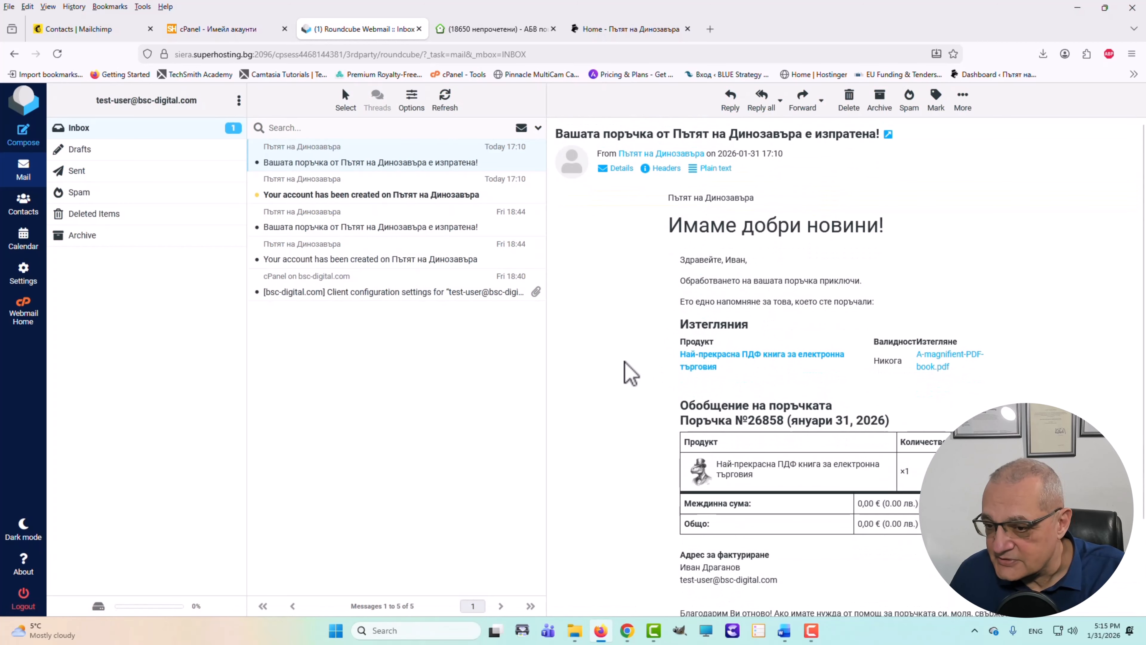
pyautogui.scroll(-3, 660, 333)
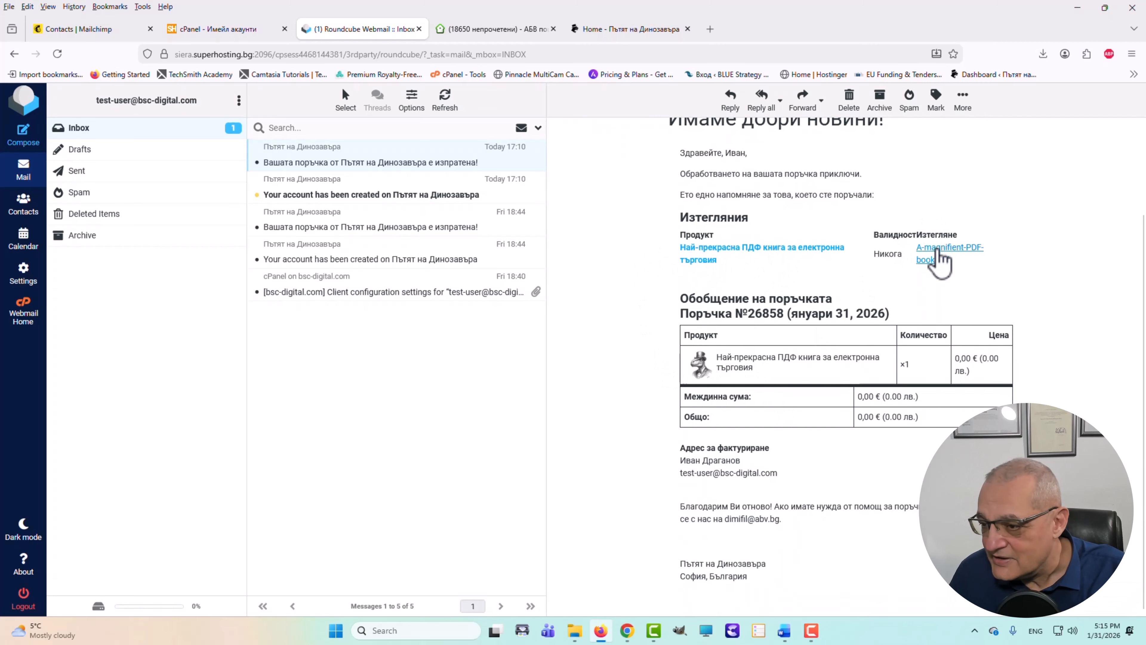
pyautogui.scroll(3, 704, 361)
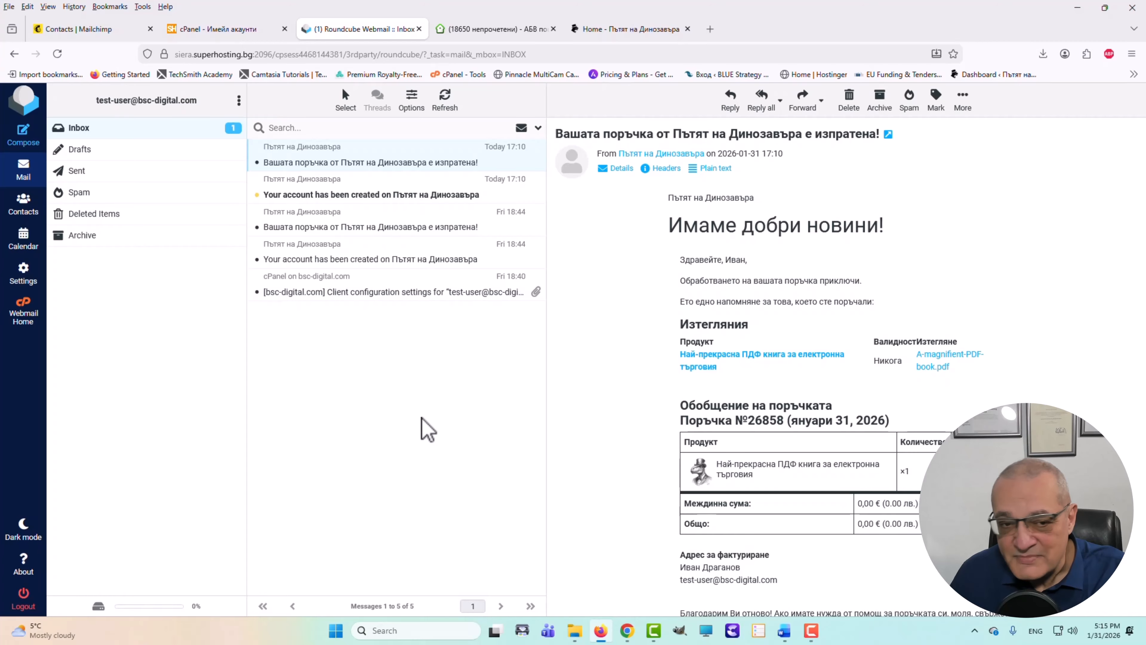
# - Open the ABV new-order email and review its 0,00 € total and billing address
pyautogui.click(499, 37)
pyautogui.click(194, 153)
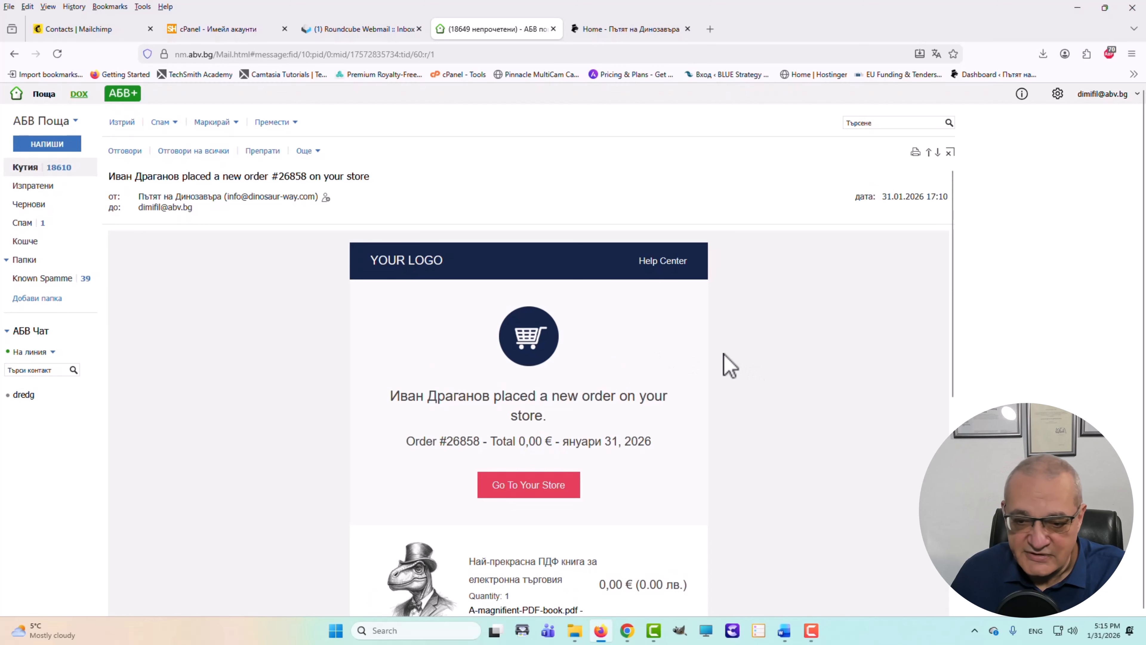
pyautogui.scroll(-3, 729, 368)
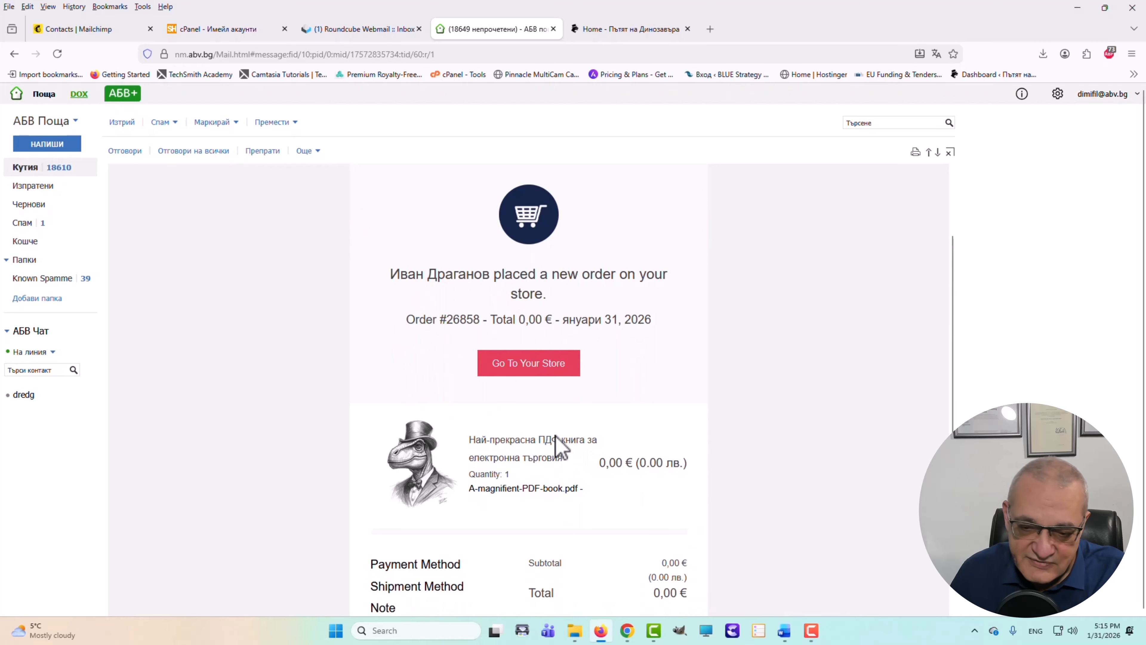
pyautogui.scroll(-6, 652, 440)
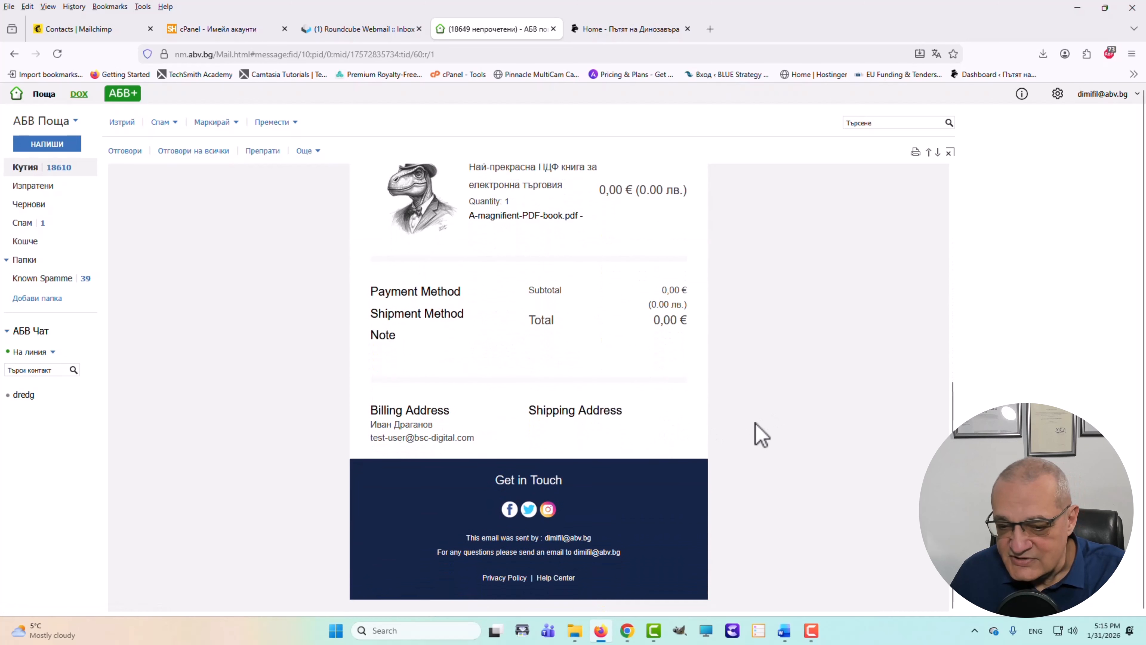
pyautogui.scroll(9, 740, 425)
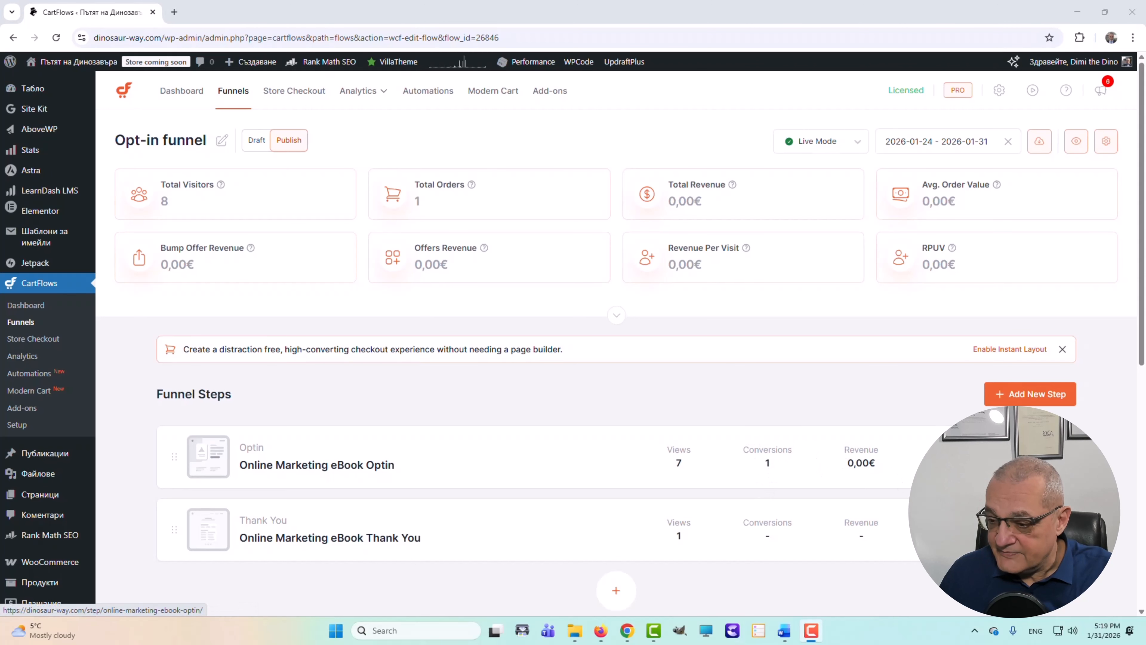
# - Open the Optin step's page in a new tab and copy its web address
pyautogui.click(970, 457)
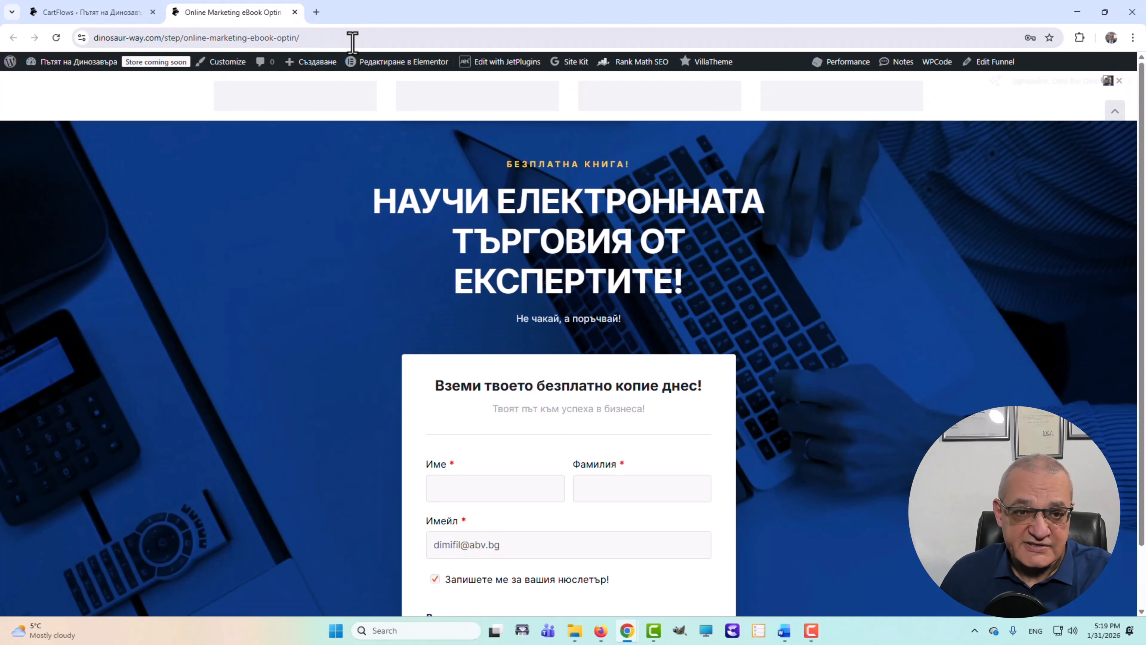
pyautogui.click(350, 39)
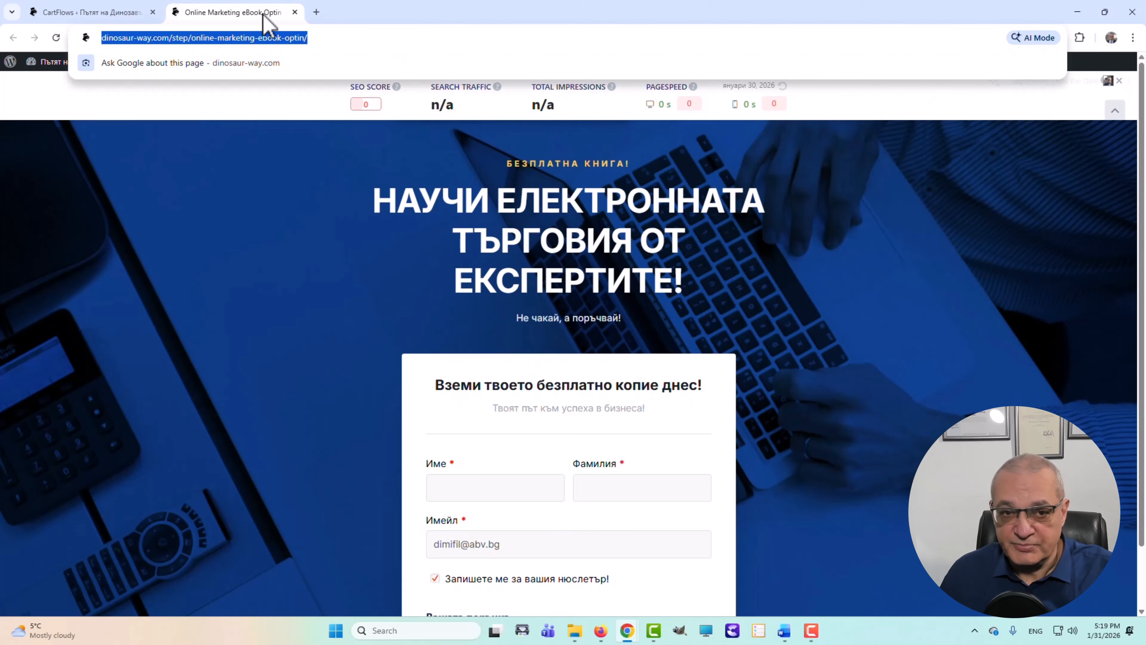
pyautogui.click(34, 14)
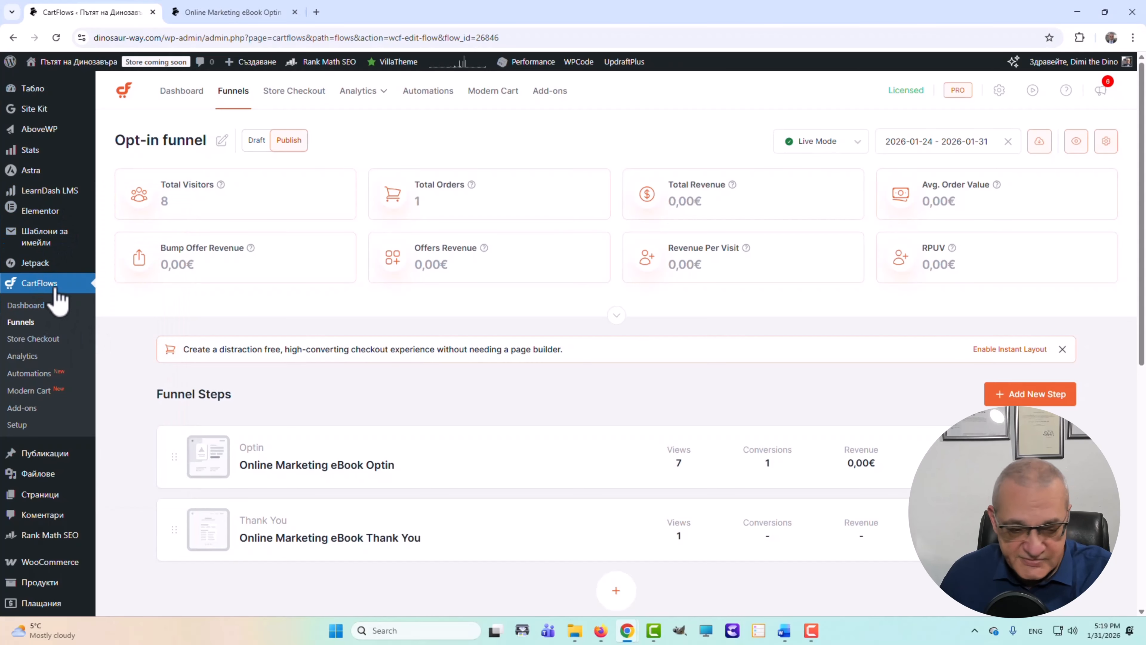
# - Go to Elementor > Editor > Инструменти from the admin menu
pyautogui.scroll(-1, 52, 287)
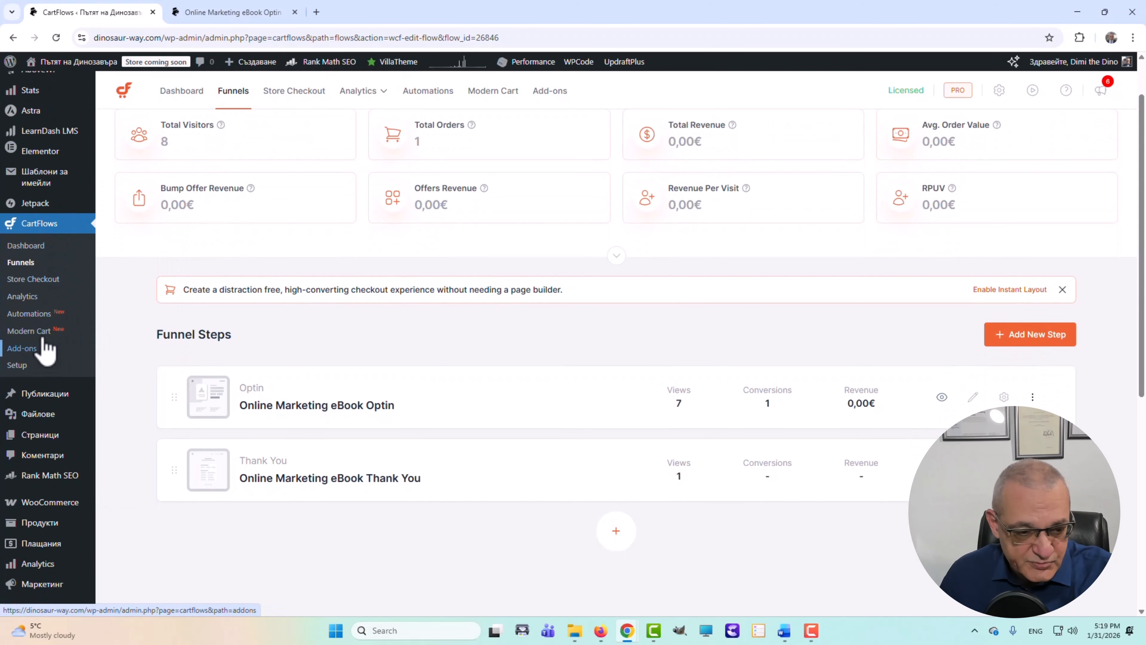
pyautogui.scroll(-2, 47, 372)
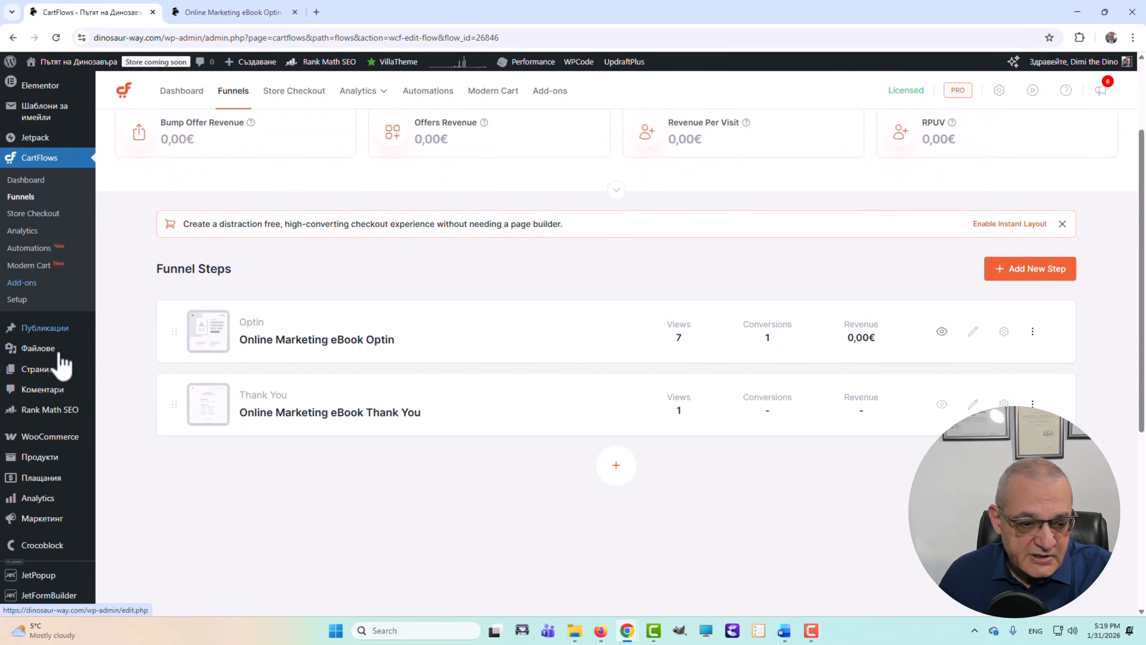
pyautogui.moveTo(54, 357)
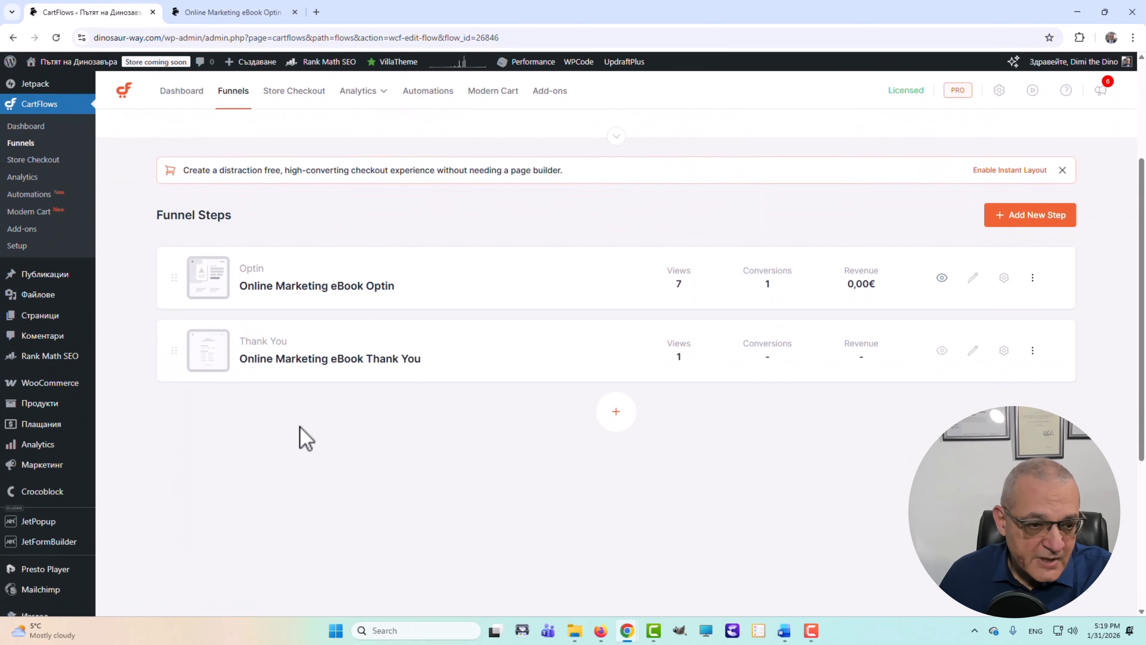
pyautogui.scroll(3, 172, 437)
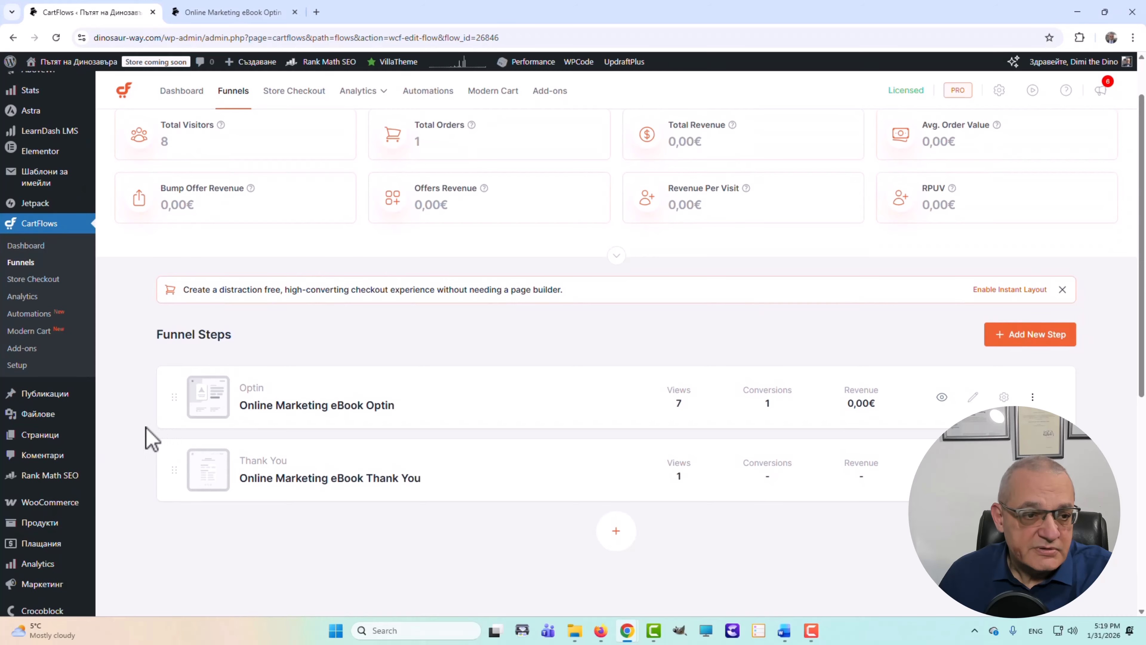
pyautogui.moveTo(65, 221)
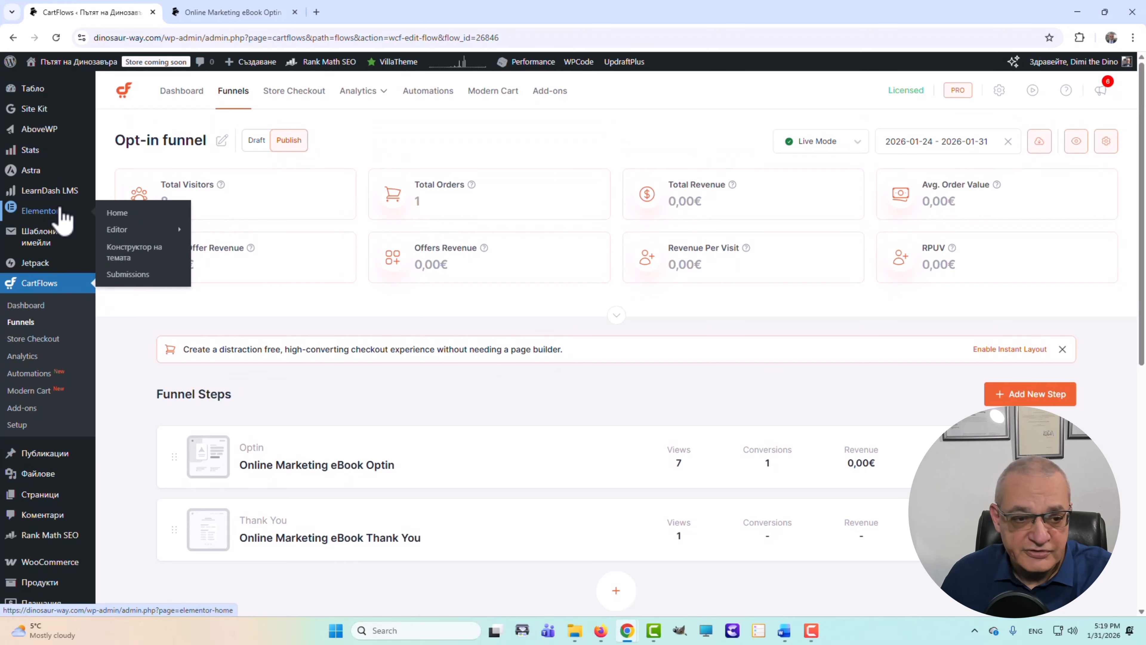
pyautogui.moveTo(119, 231)
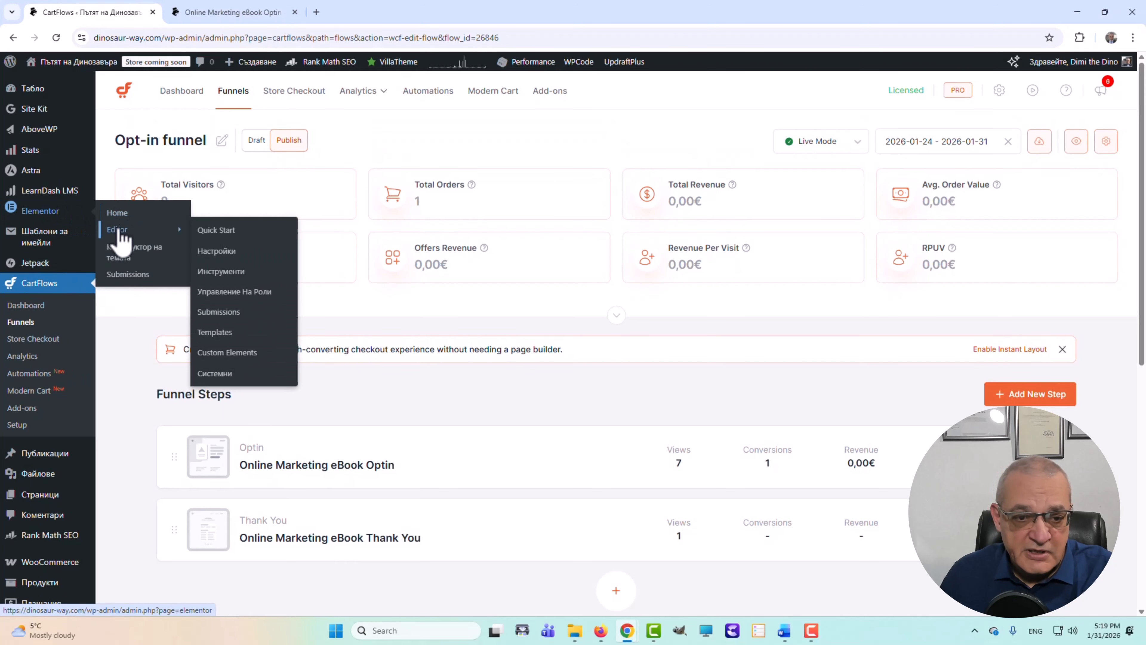
pyautogui.click(220, 272)
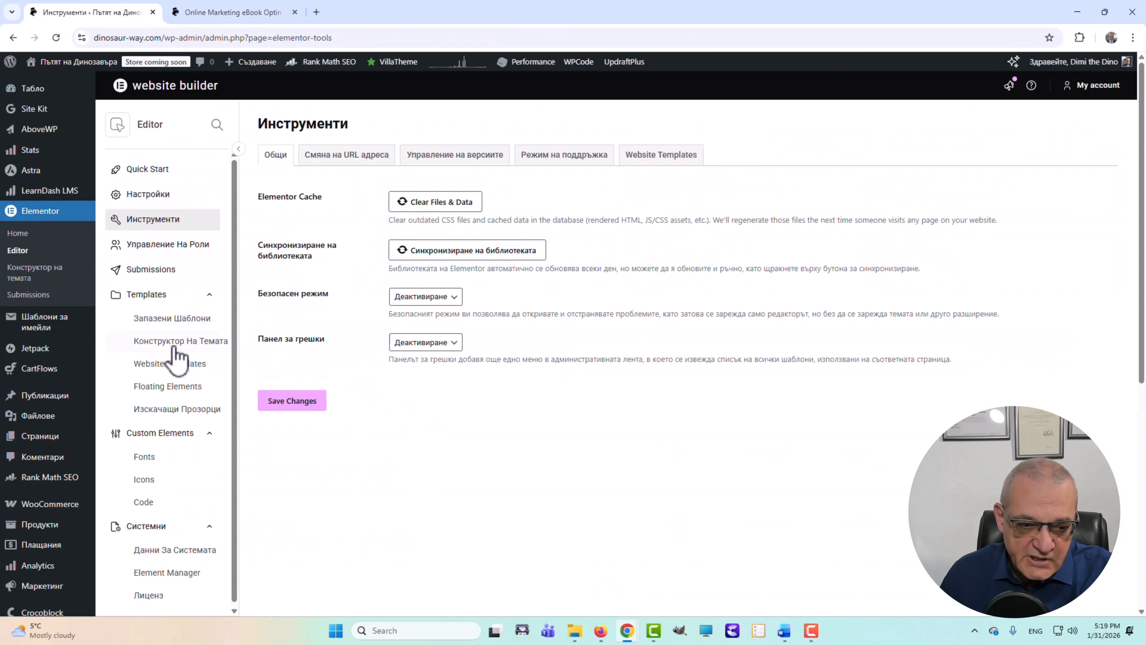
# - Under Templates > Изскачащи Прозорци, create a popup template named 'Opt-in Funnel Popup'
pyautogui.click(154, 412)
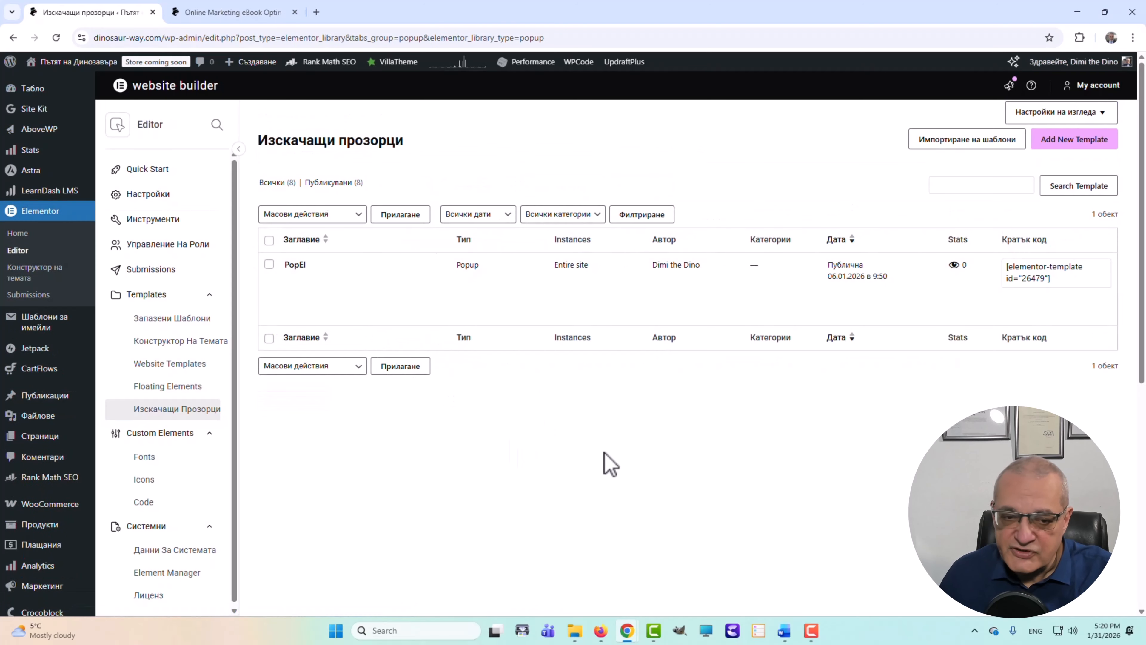
pyautogui.click(1074, 143)
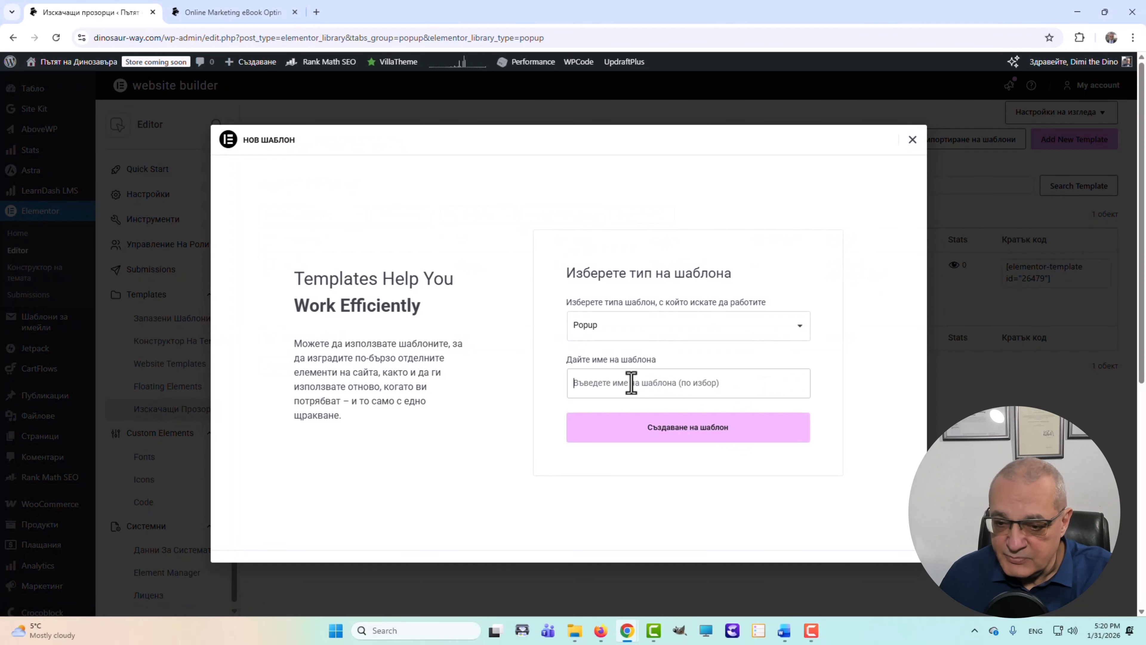
pyautogui.write('Opt-in Funnel Popup')
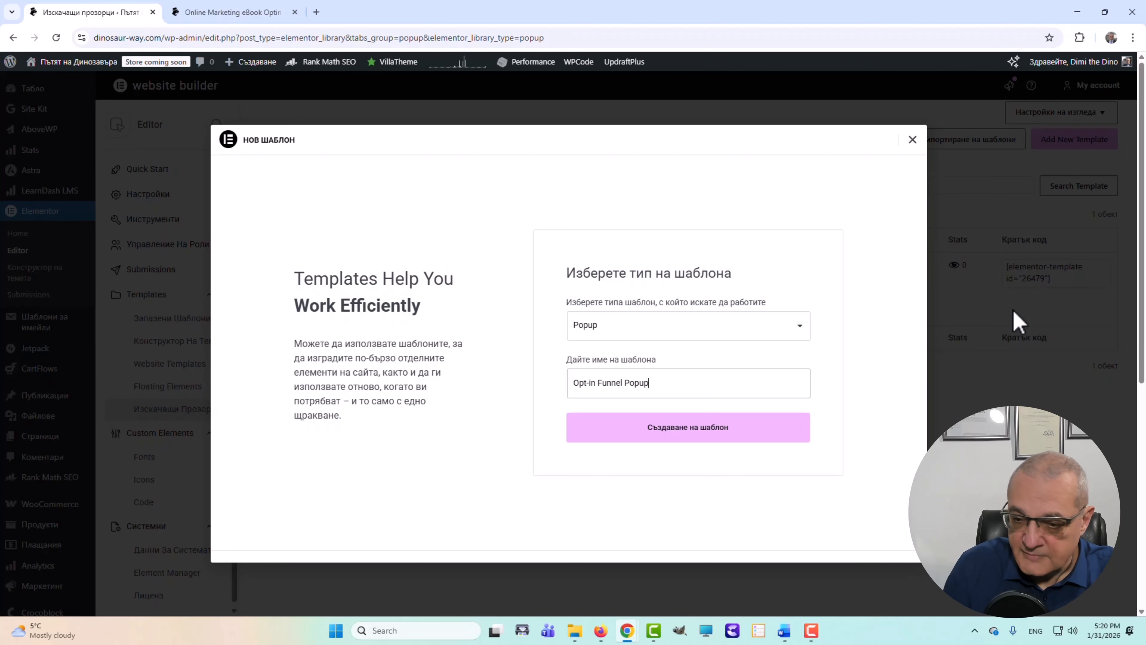
pyautogui.click(695, 439)
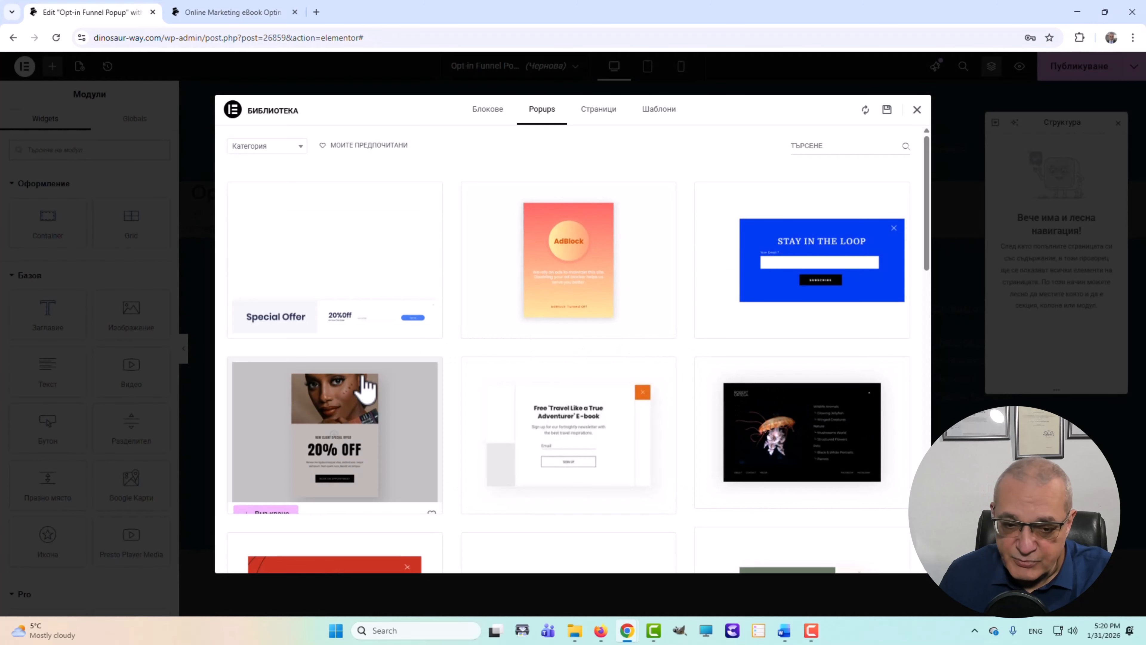
# - Browse the Popups library and preview the 'UI/UX Fundamentals 25% OFF' countdown design
pyautogui.scroll(-5, 607, 392)
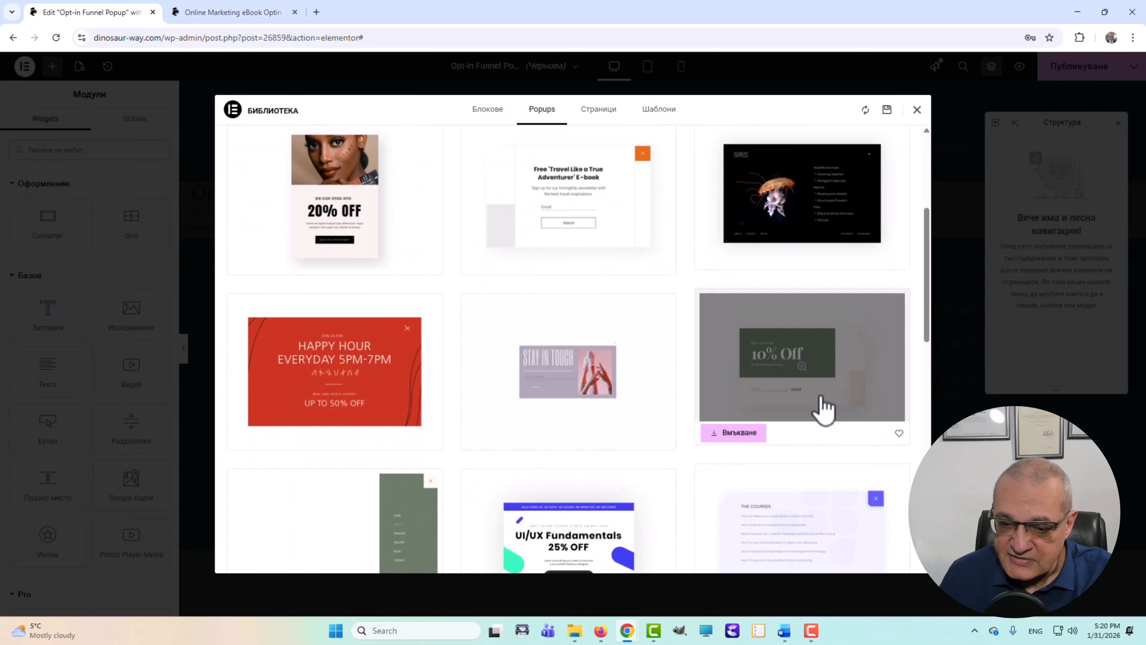
pyautogui.scroll(-3, 819, 409)
pyautogui.scroll(-3, 384, 325)
pyautogui.scroll(-3, 586, 420)
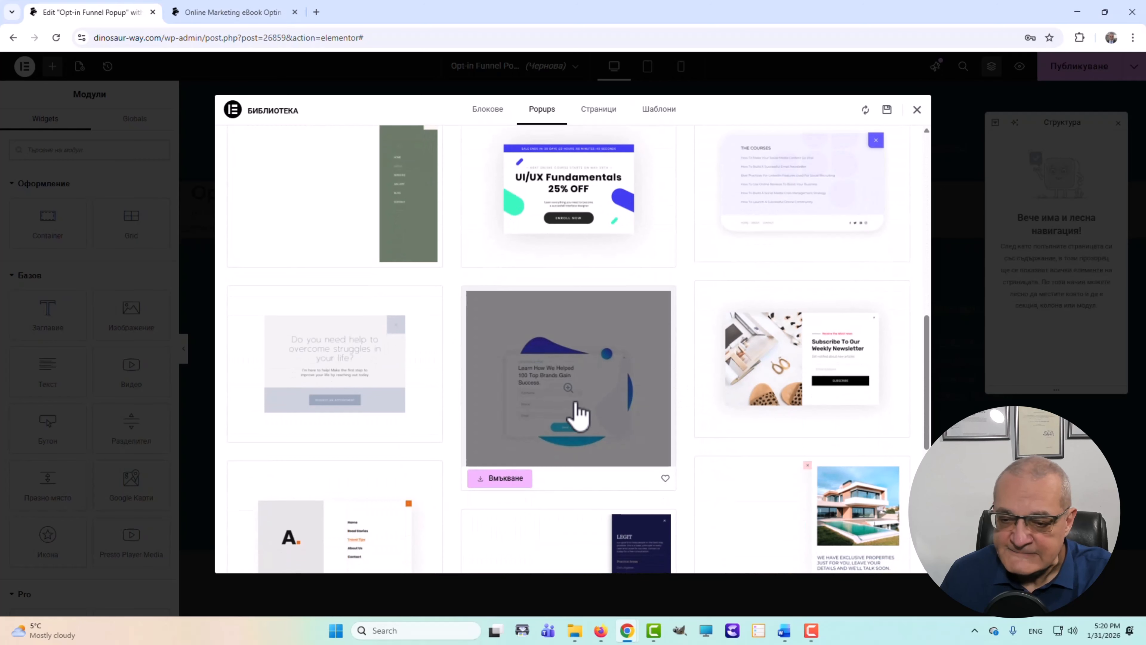
pyautogui.scroll(-3, 742, 435)
pyautogui.scroll(8, 629, 427)
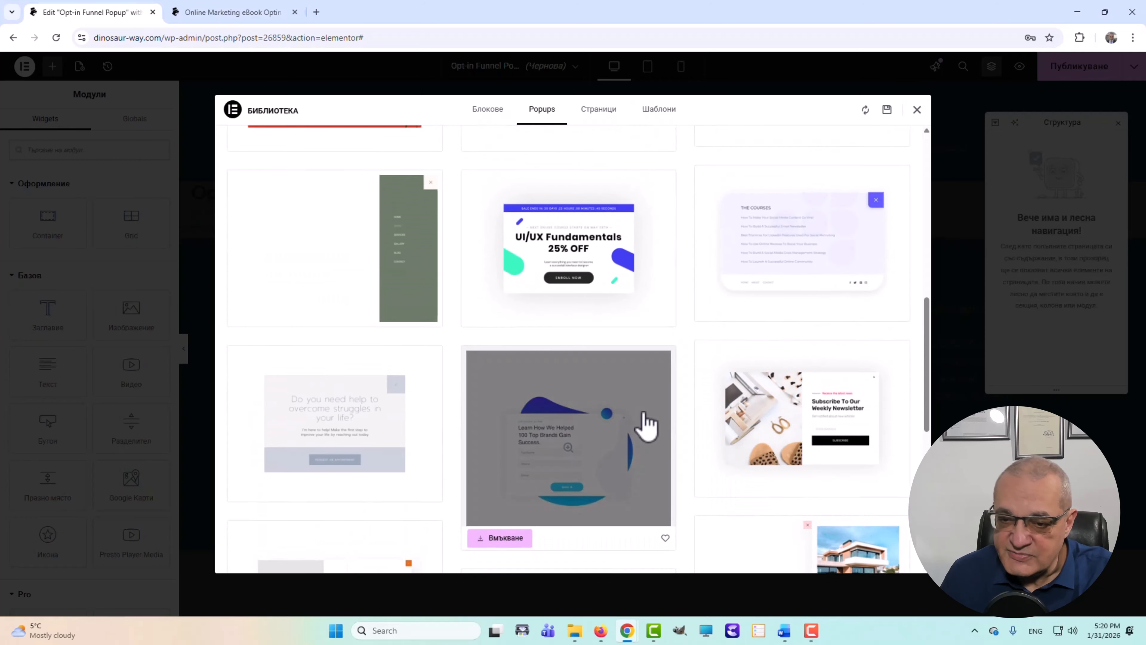
pyautogui.click(566, 364)
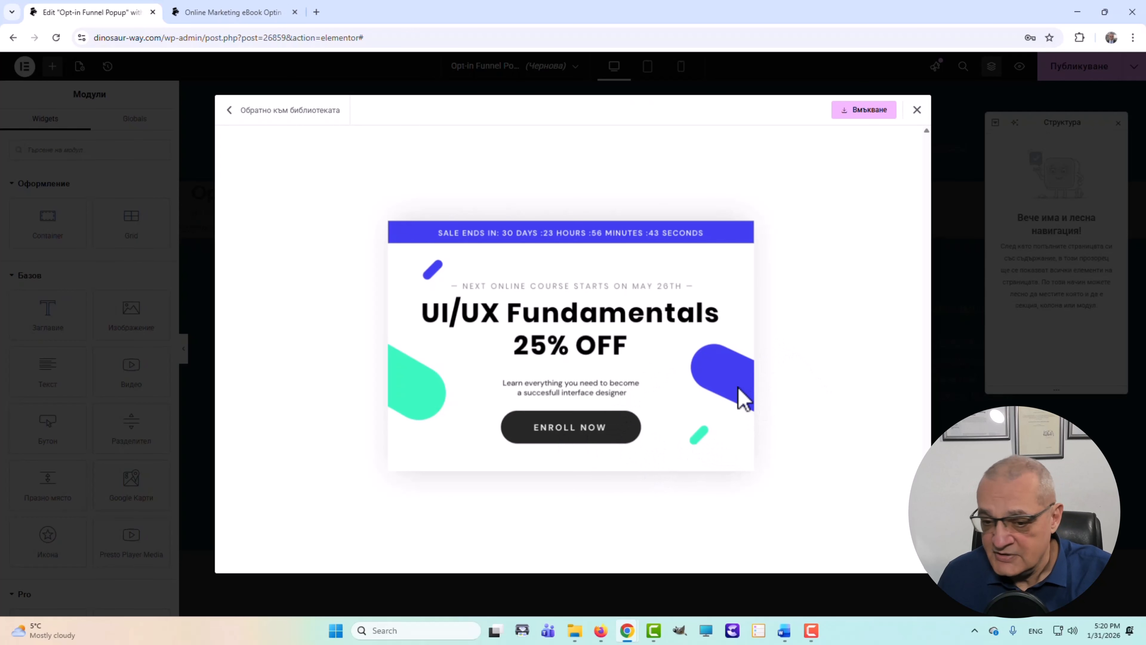
# - Insert the design and make its button read 'Да, ИСКАМ!' linking to the opt-in page
pyautogui.click(857, 112)
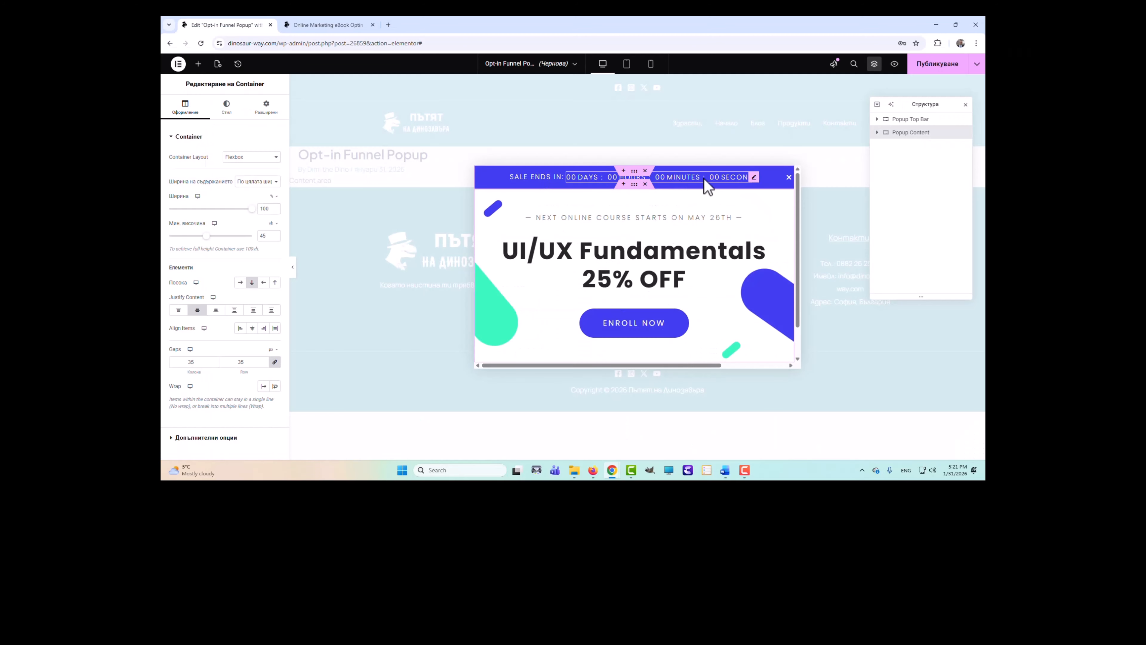
pyautogui.click(634, 323)
pyautogui.doubleClick(212, 202)
pyautogui.hotkey('ctrl', 'v')
pyautogui.click(260, 174)
pyautogui.press('BackSpace')
pyautogui.press('BackSpace')
pyautogui.press('BackSpace')
pyautogui.press('BackSpace')
pyautogui.press('BackSpace')
pyautogui.press('BackSpace')
pyautogui.press('BackSpace')
pyautogui.press('BackSpace')
pyautogui.press('BackSpace')
pyautogui.press('BackSpace')
pyautogui.hotkey('alt', 'shift')
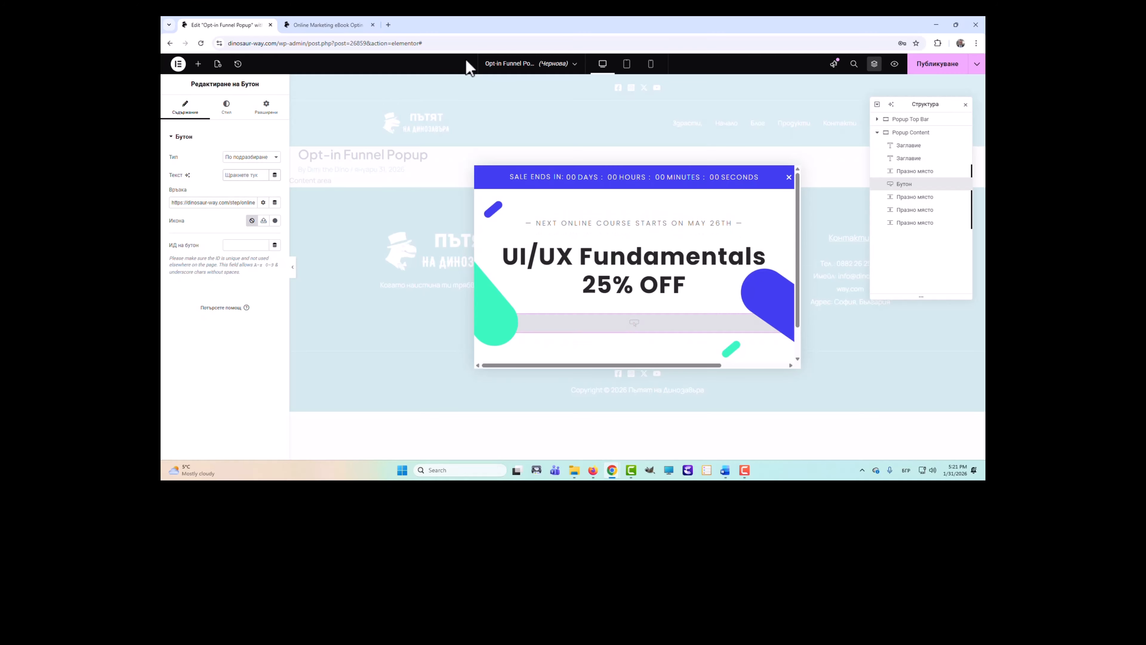
pyautogui.write('Да, ИСКАМ!')
# - Change the top bar's sale label to 'Свършва:'
pyautogui.click(536, 177)
pyautogui.click(232, 187)
pyautogui.tripleClick(212, 220)
pyautogui.write('Свършва:')
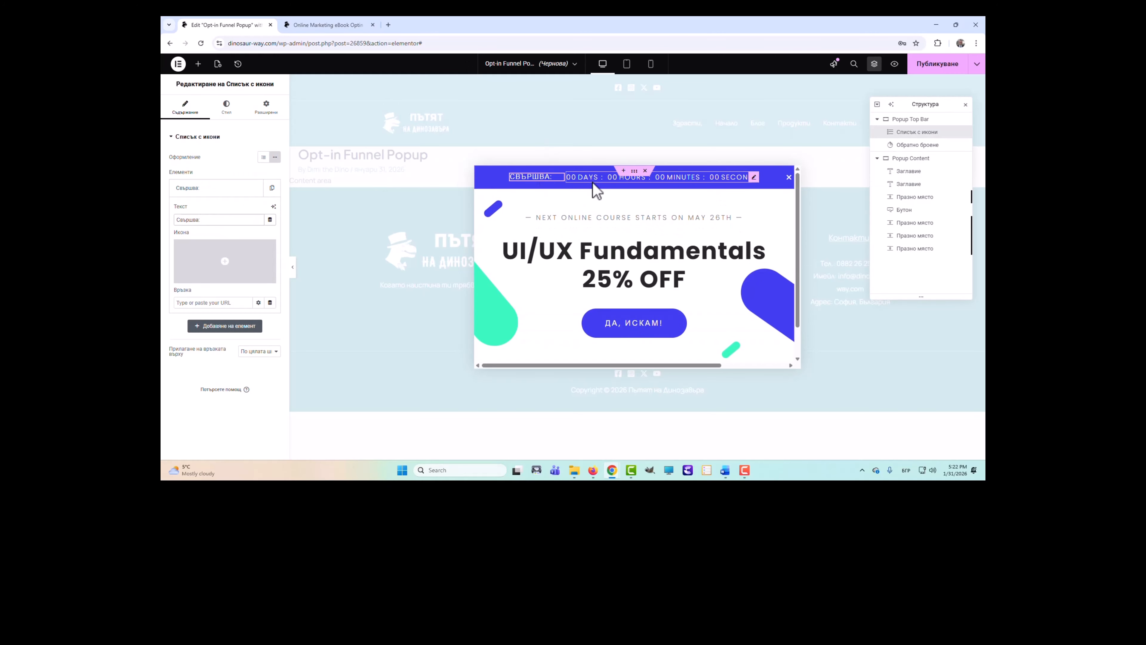
# - Set the countdown's due date to 6 February 2026
pyautogui.click(591, 179)
pyautogui.click(226, 184)
pyautogui.doubleClick(294, 200)
pyautogui.tripleClick(271, 197)
pyautogui.doubleClick(271, 197)
pyautogui.click(223, 199)
pyautogui.click(223, 226)
pyautogui.click(273, 226)
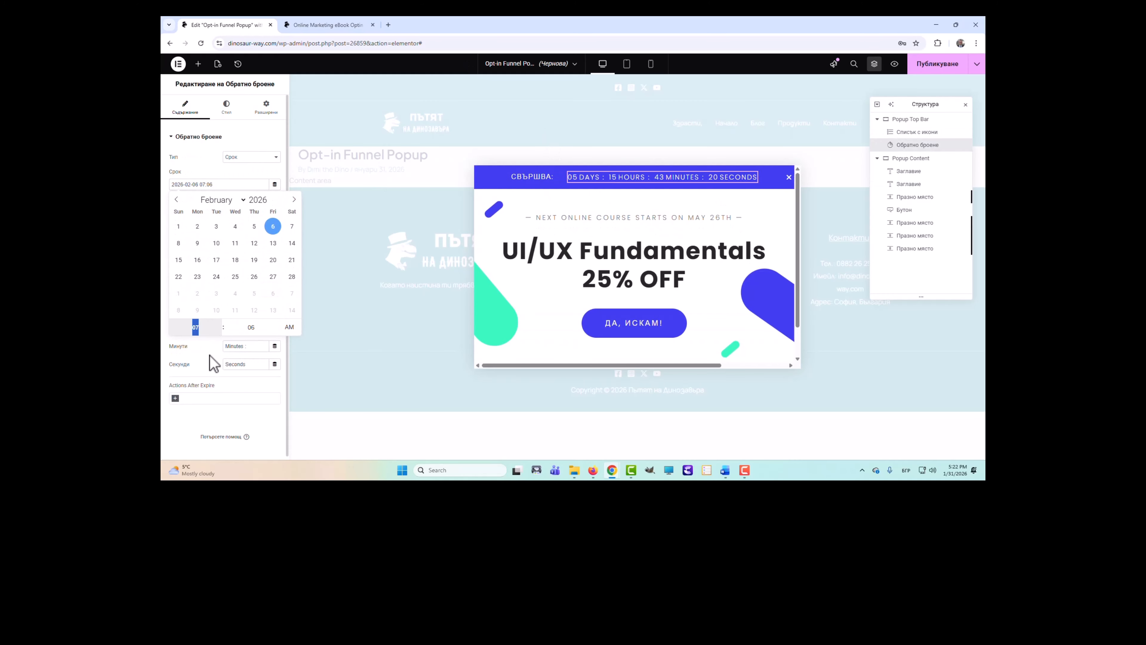
# - Relabel the countdown units as Дни, Часа, Минути and Секунди
pyautogui.click(211, 354)
pyautogui.tripleClick(239, 310)
pyautogui.write('Дни')
pyautogui.moveTo(248, 328); pyautogui.dragTo(181, 328)
pyautogui.write('Часа')
pyautogui.moveTo(251, 346)
pyautogui.mouseDown()
pyautogui.moveTo(169, 327)
pyautogui.moveTo(195, 362)
pyautogui.mouseUp()
pyautogui.write('МинутиСекунди')
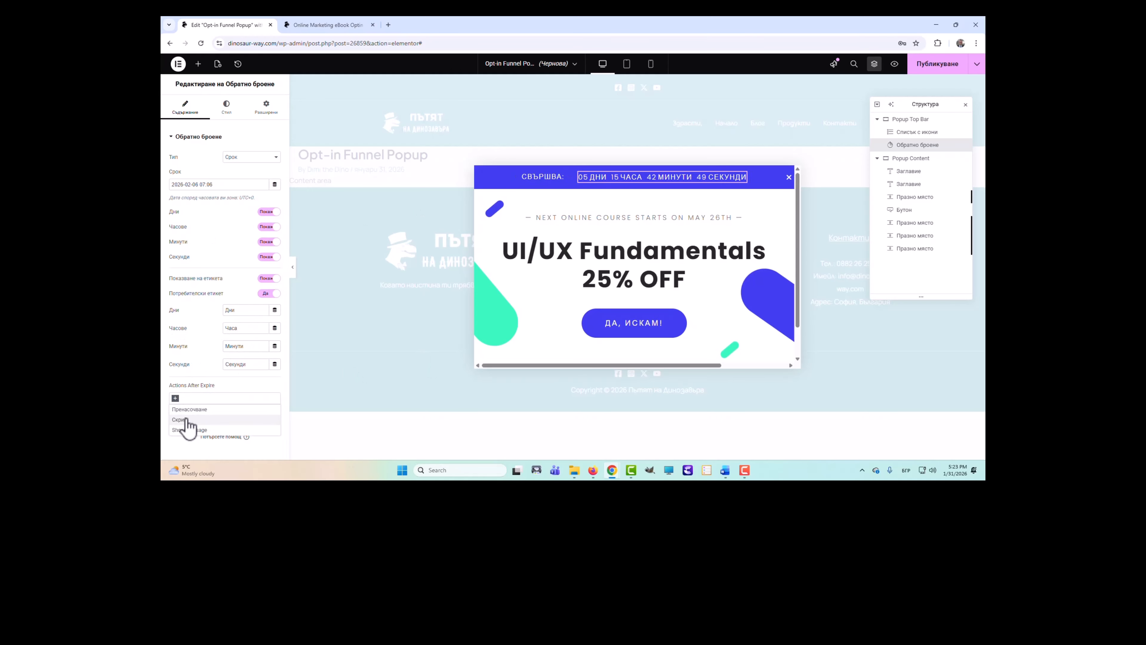
# - Set the headings to 'ПРОМОЦИЯТА СВЪРШВА НА 6-ТИ ФЕВРУАРИ 2026 ГОДИНА' and 'БЕЗПЛАТНА ПДФ КНИГА ЗА ЕЛЕТРОННА ТЪРГОВИЯ'
pyautogui.click(634, 217)
pyautogui.write('ПРОМОЦИЯТА СВЪРШВА НА 6-ТИ ФЕВРУАРИ')
pyautogui.moveTo(180, 167)
pyautogui.mouseDown()
pyautogui.moveTo(189, 173)
pyautogui.moveTo(165, 169)
pyautogui.mouseUp()
pyautogui.write(' 2026 ГОДИНА —')
pyautogui.click(586, 253)
pyautogui.write('бЕЗПЛАТНА ПДФ КНИГА З')
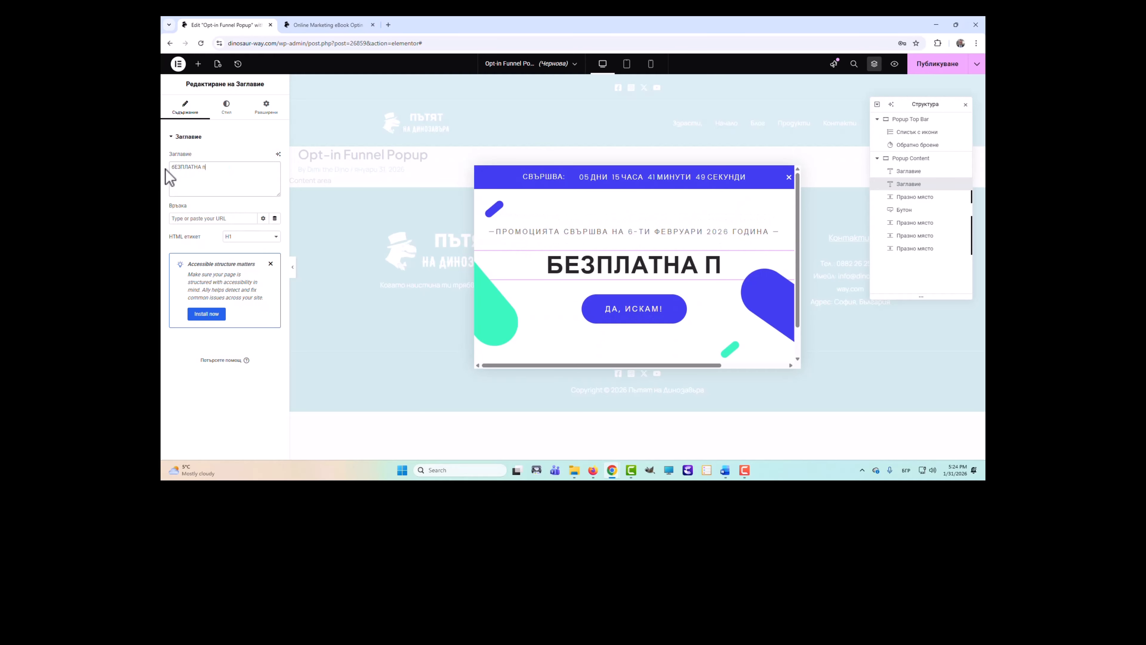
pyautogui.write('А ЕЛЕТРОННА ТЪРГОВИЯ')
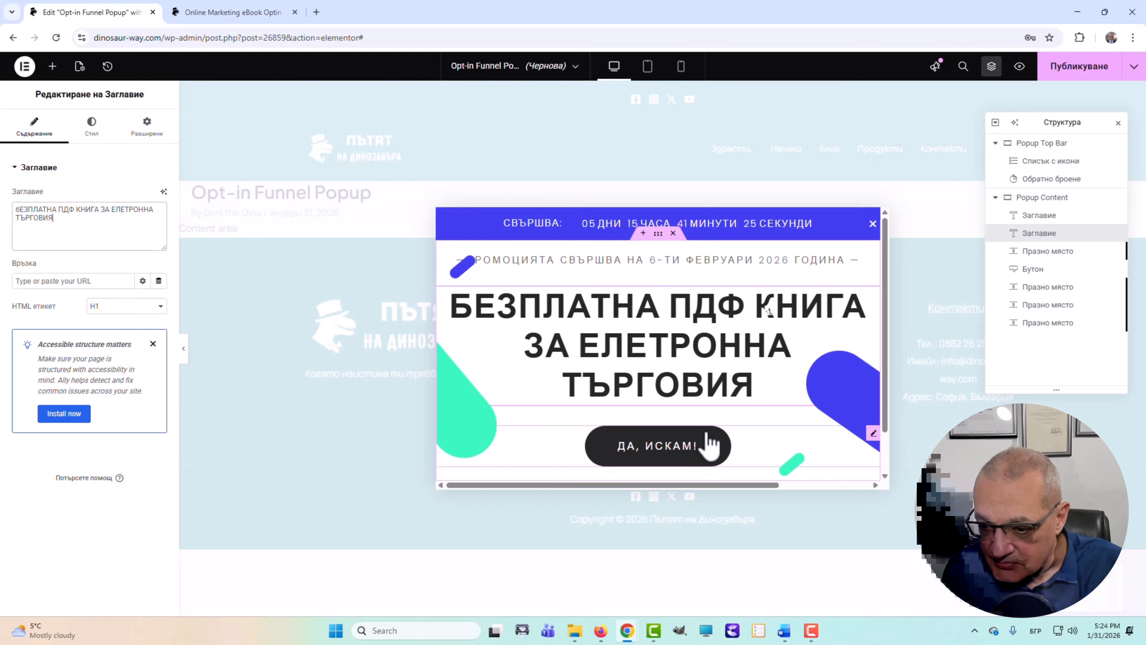
pyautogui.scroll(-1, 698, 435)
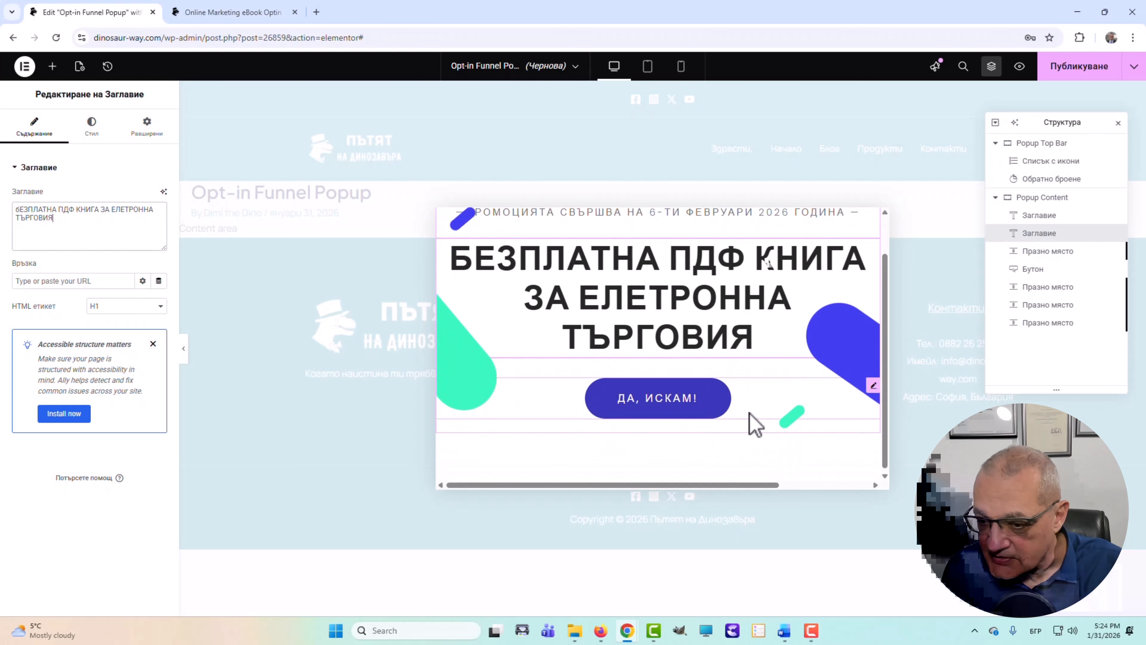
pyautogui.scroll(1, 755, 423)
# - Add an Include > Единични > Публикации condition targeting the post Какво е "Пътят на Динозавъра"?
pyautogui.click(1083, 72)
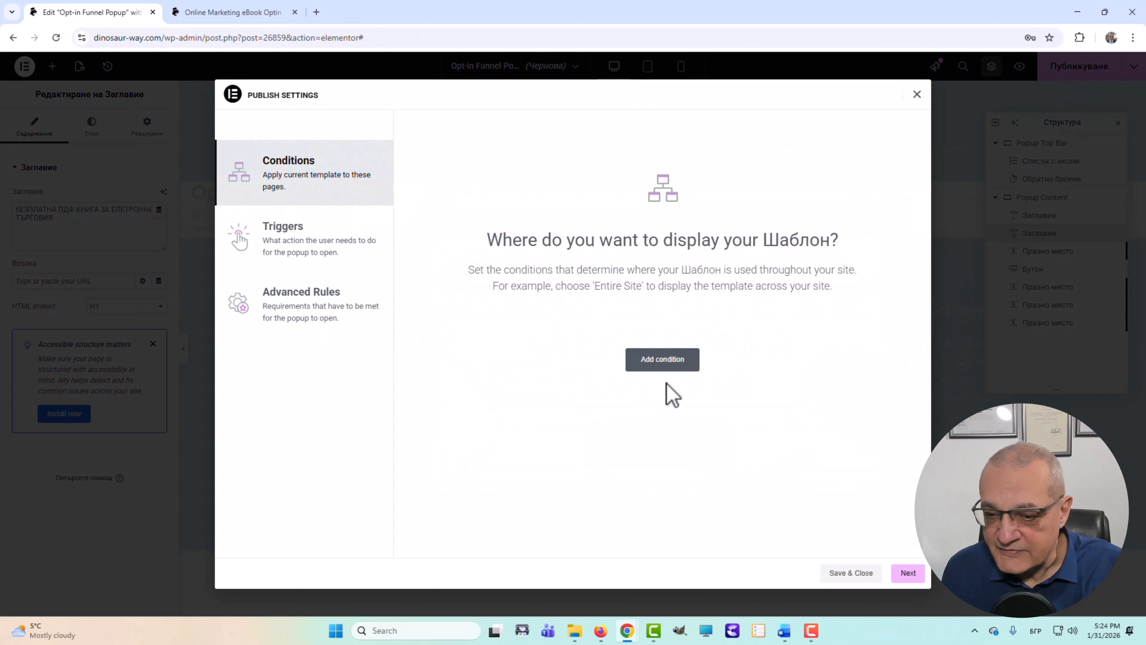
pyautogui.click(660, 362)
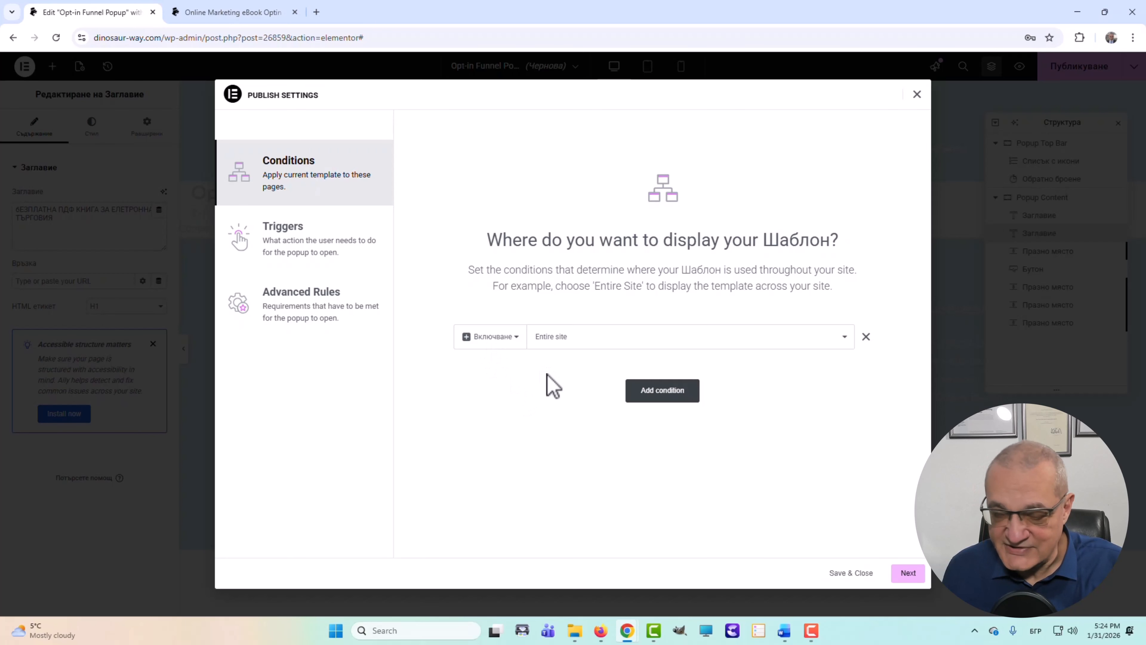
pyautogui.click(560, 341)
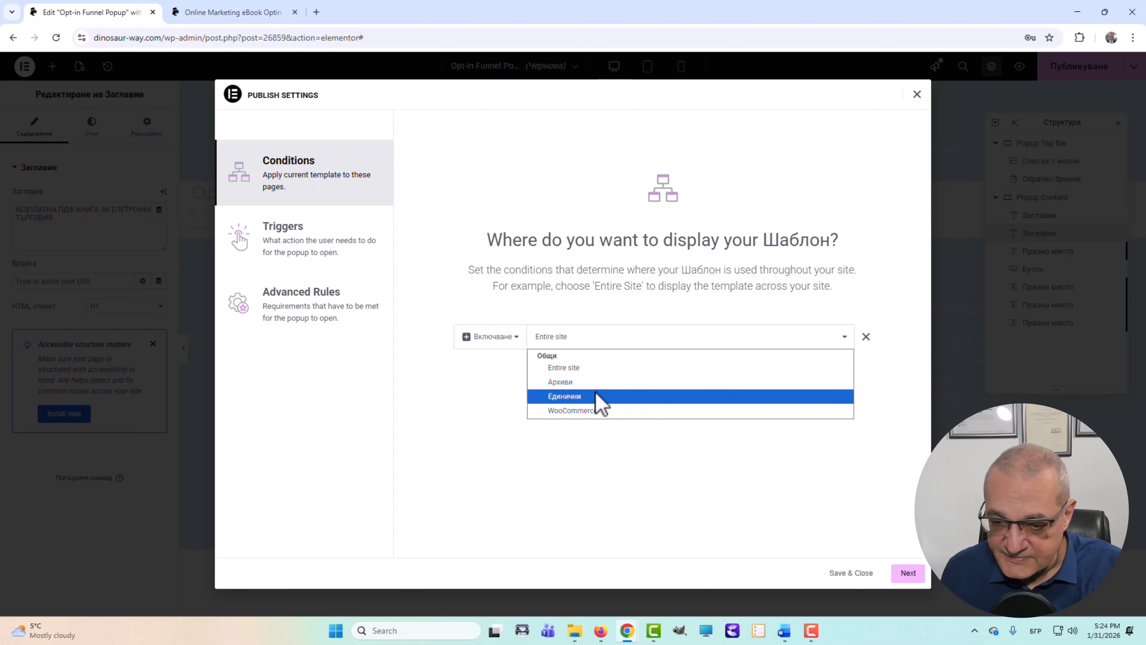
pyautogui.click(585, 397)
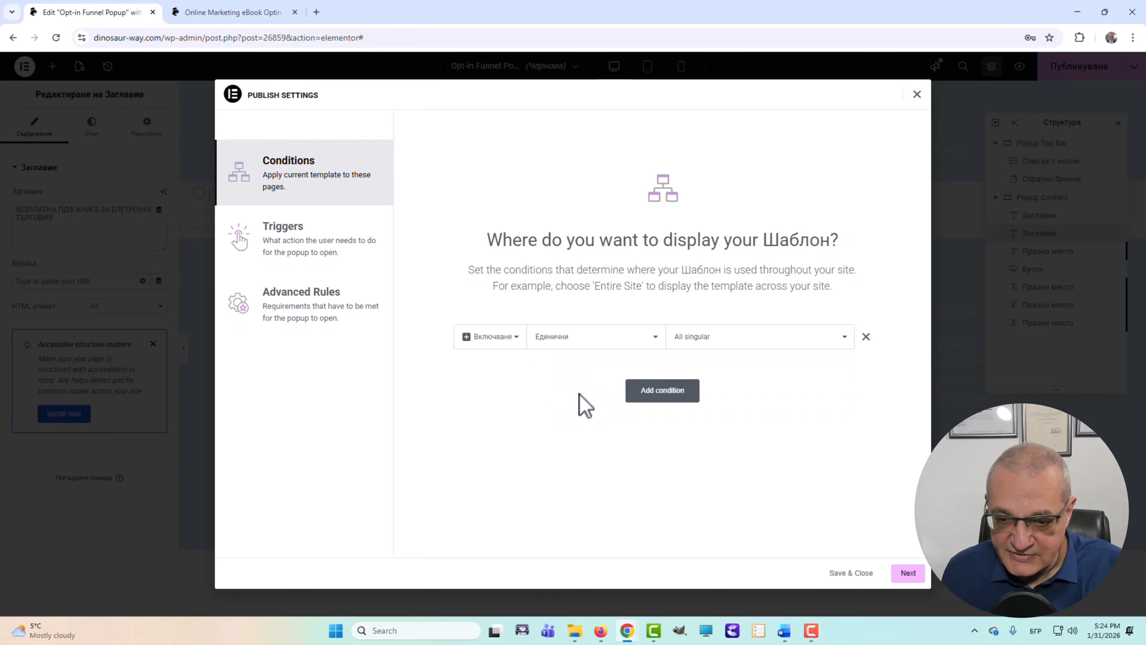
pyautogui.click(715, 345)
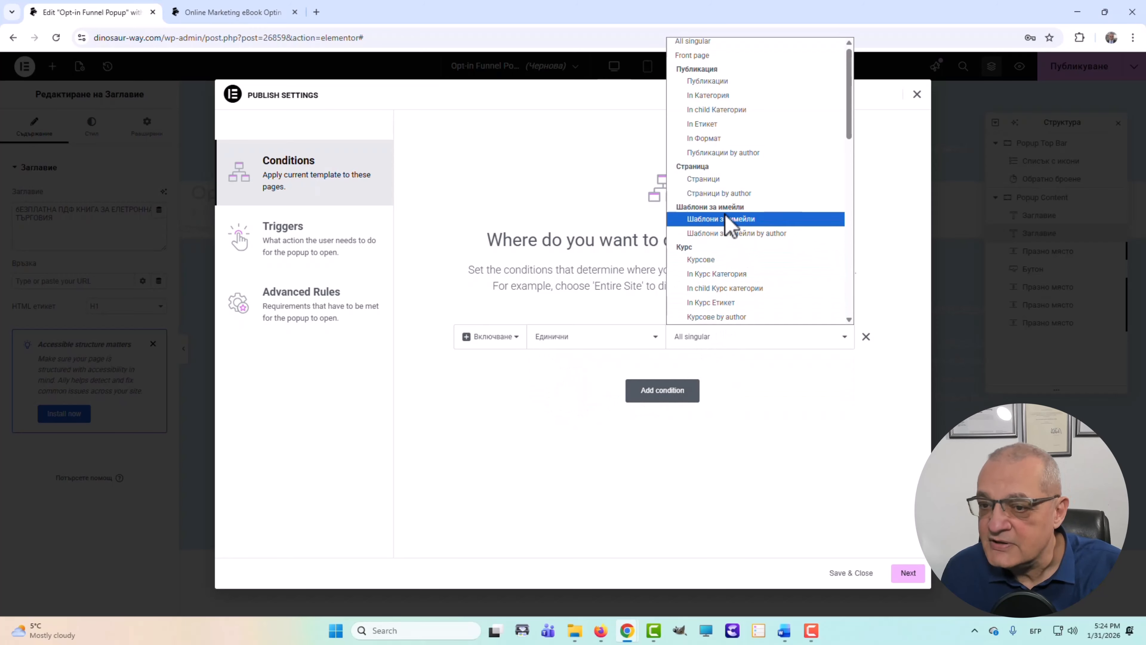
pyautogui.click(704, 86)
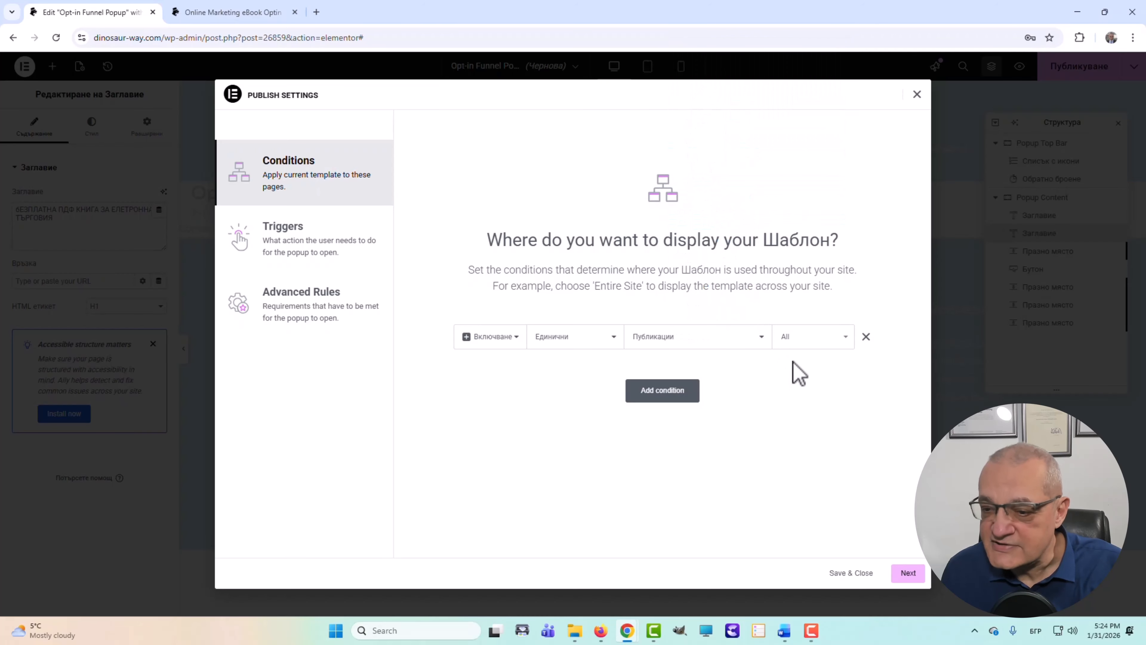
pyautogui.click(798, 342)
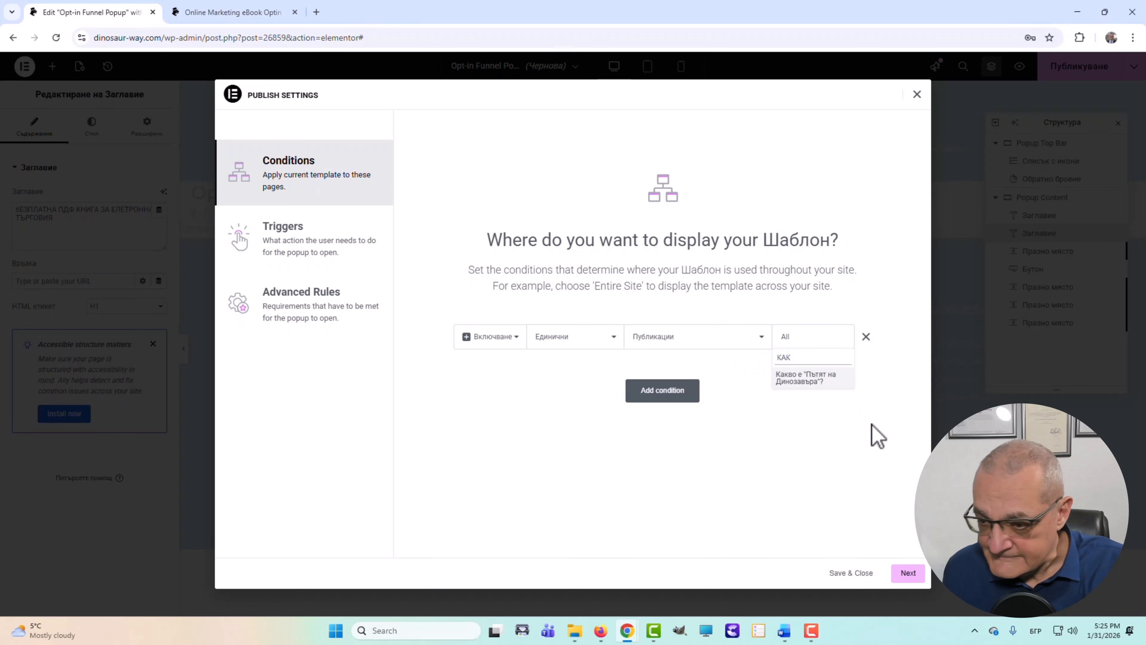
pyautogui.click(807, 380)
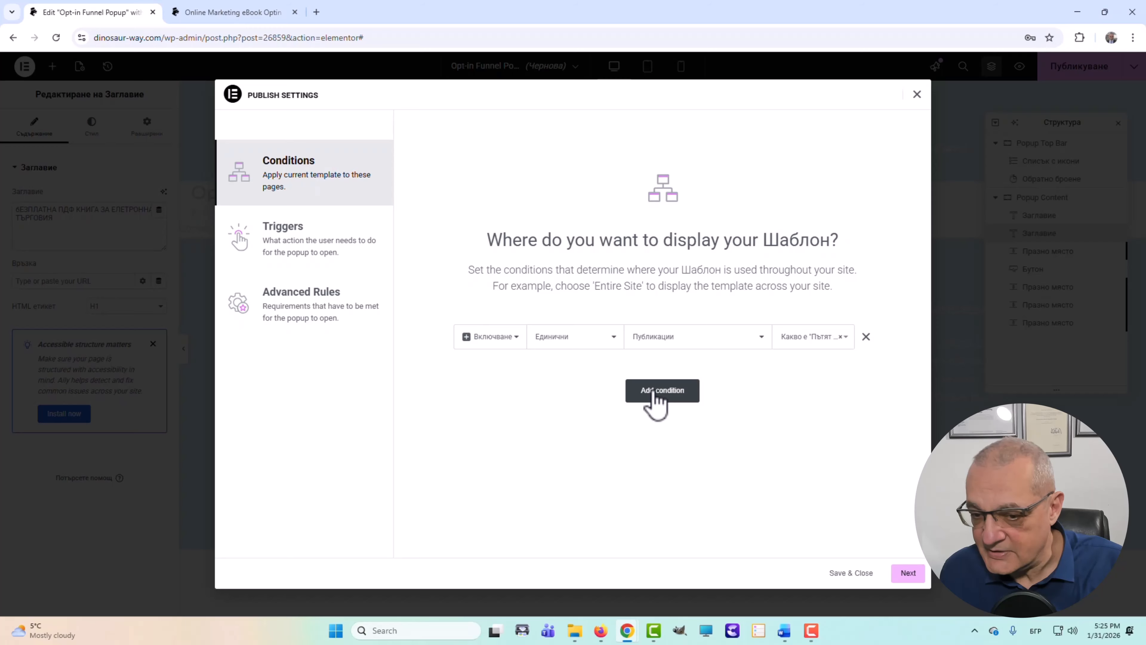
pyautogui.click(907, 574)
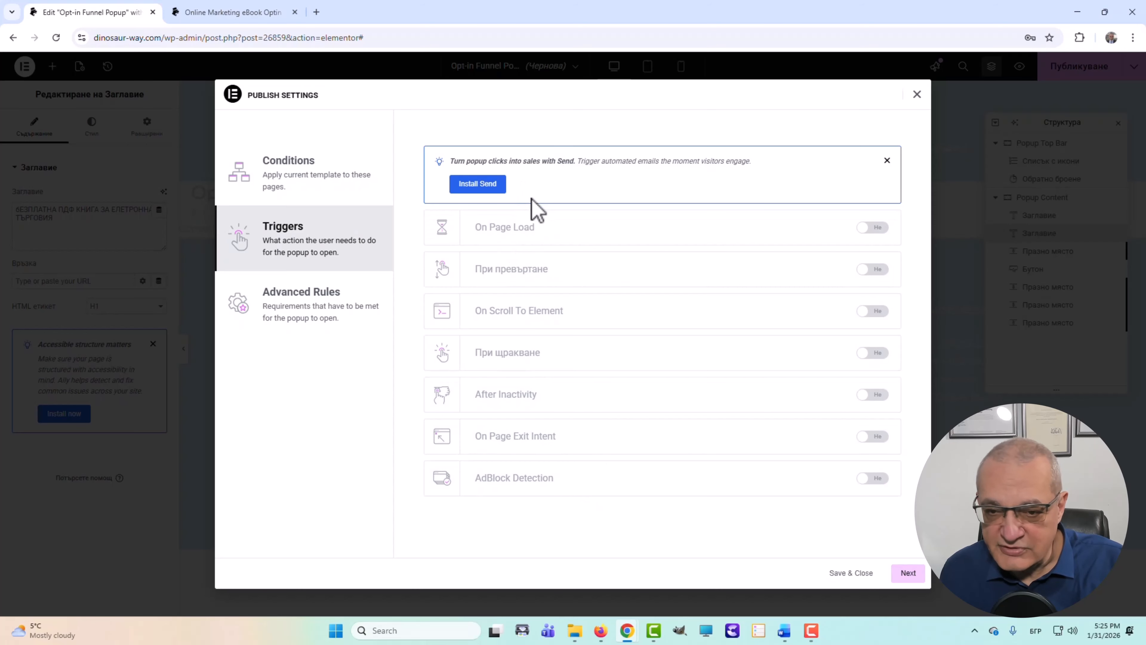
# - Turn on the On Page Load trigger and save the popup's publish settings
pyautogui.click(876, 228)
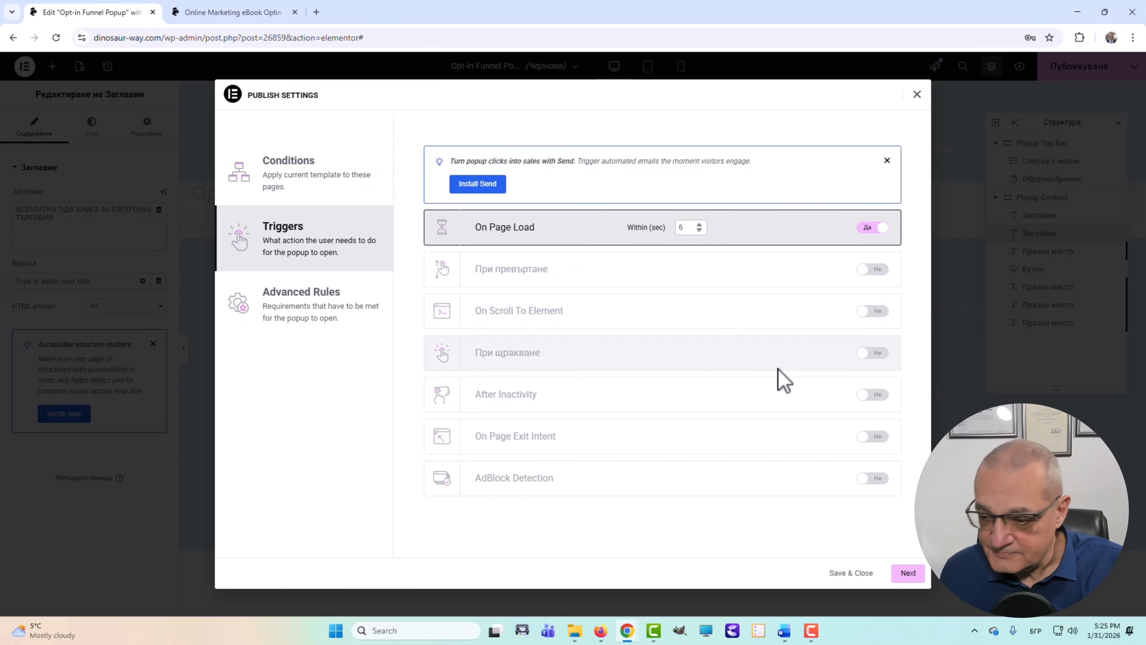
pyautogui.click(908, 572)
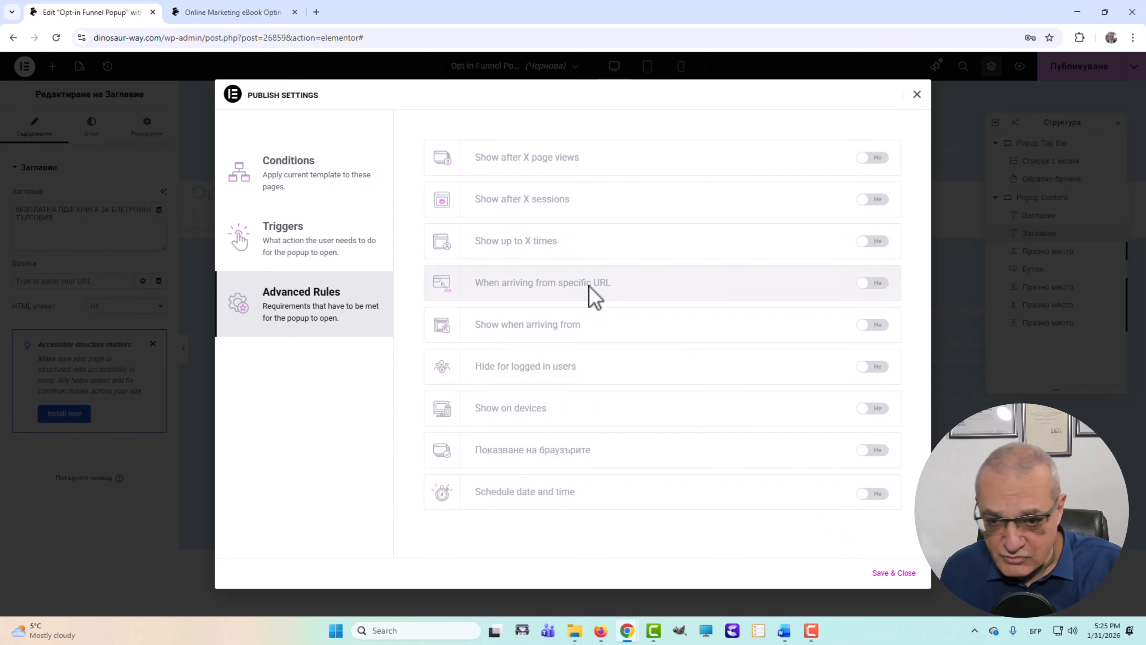
pyautogui.click(894, 572)
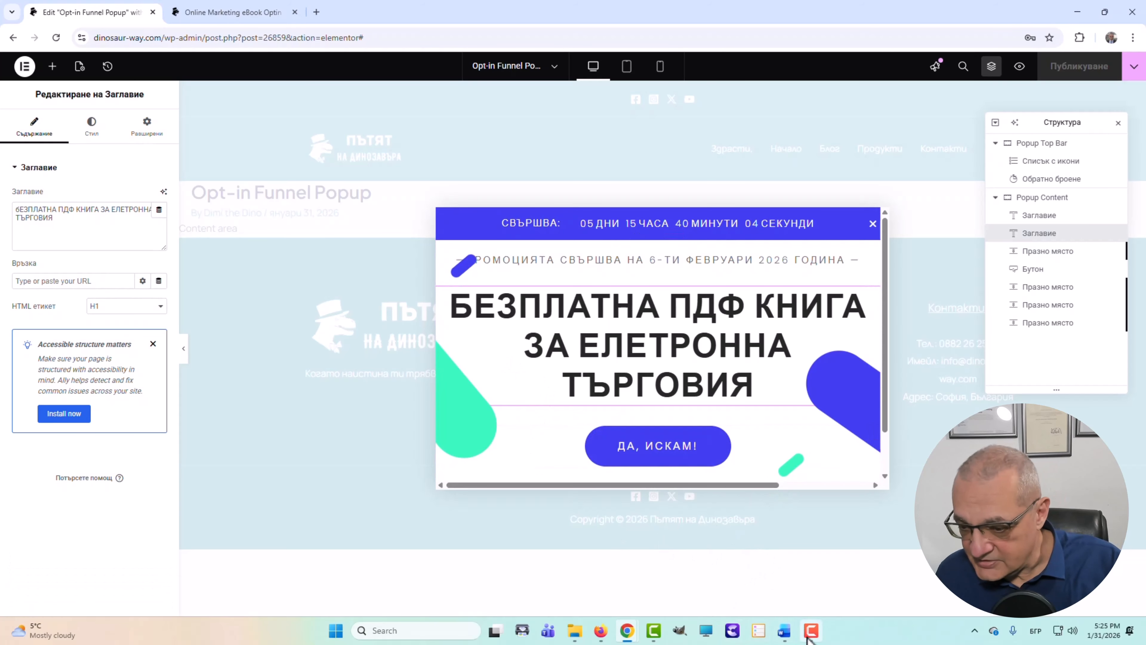
# - Open a new private Firefox window and load dinosaur-way.com
pyautogui.click(602, 635)
pyautogui.click(1132, 54)
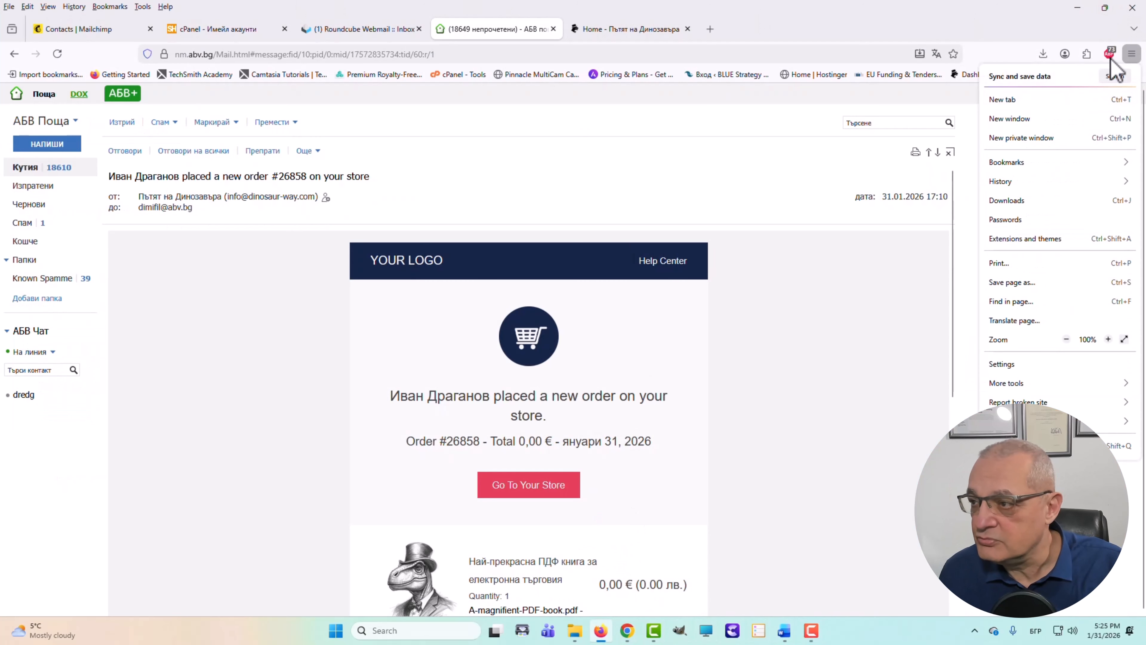
pyautogui.click(1015, 137)
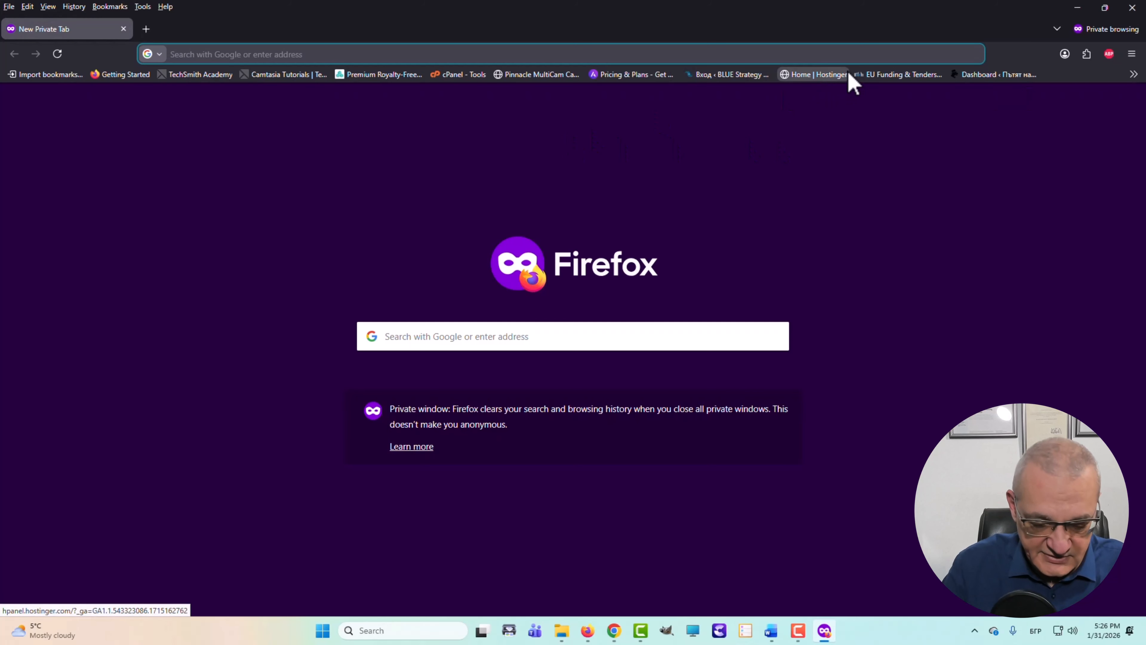
pyautogui.write('дим')
pyautogui.press('BackSpace')
pyautogui.press('BackSpace')
pyautogui.press('BackSpace')
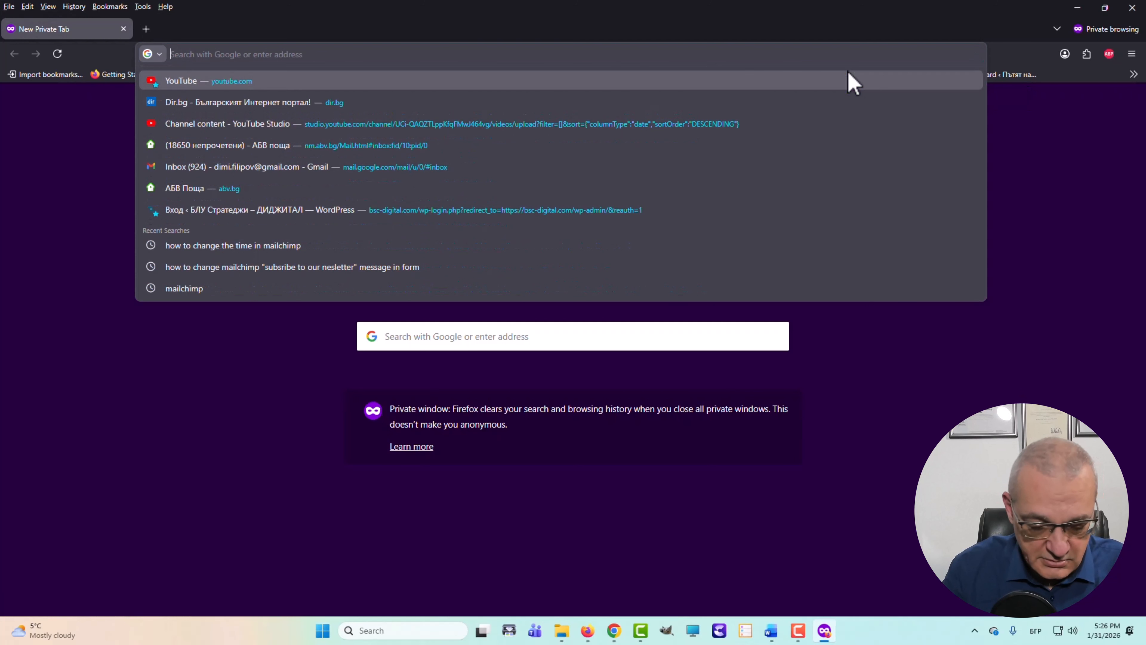
pyautogui.write('dinosaur-way.com/')
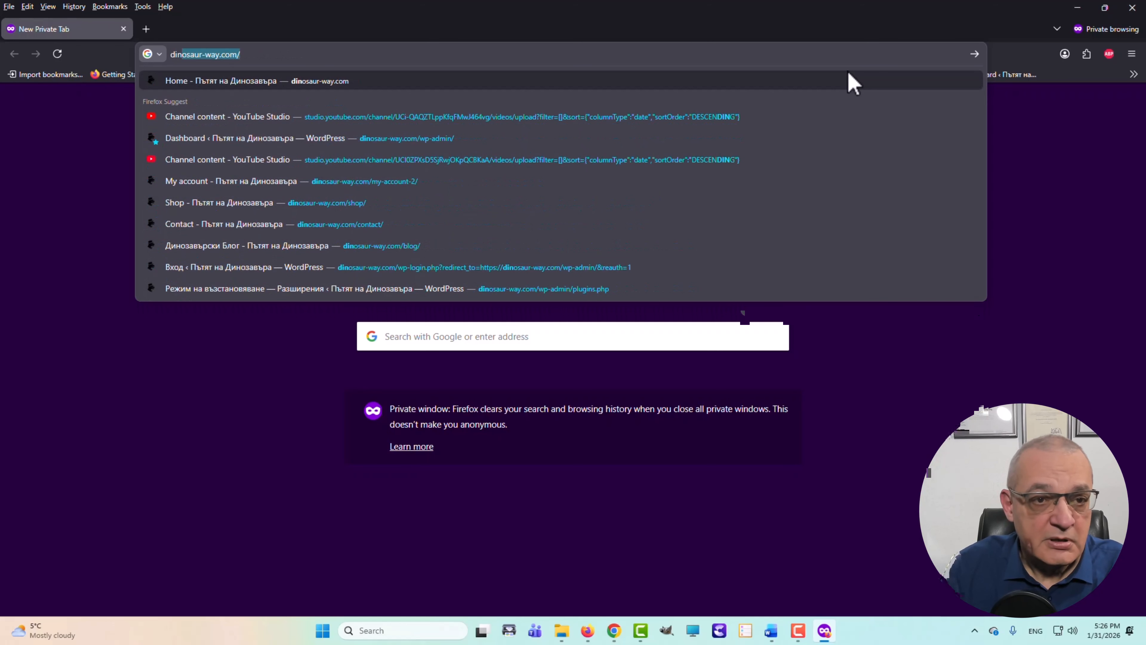
pyautogui.press('Right')
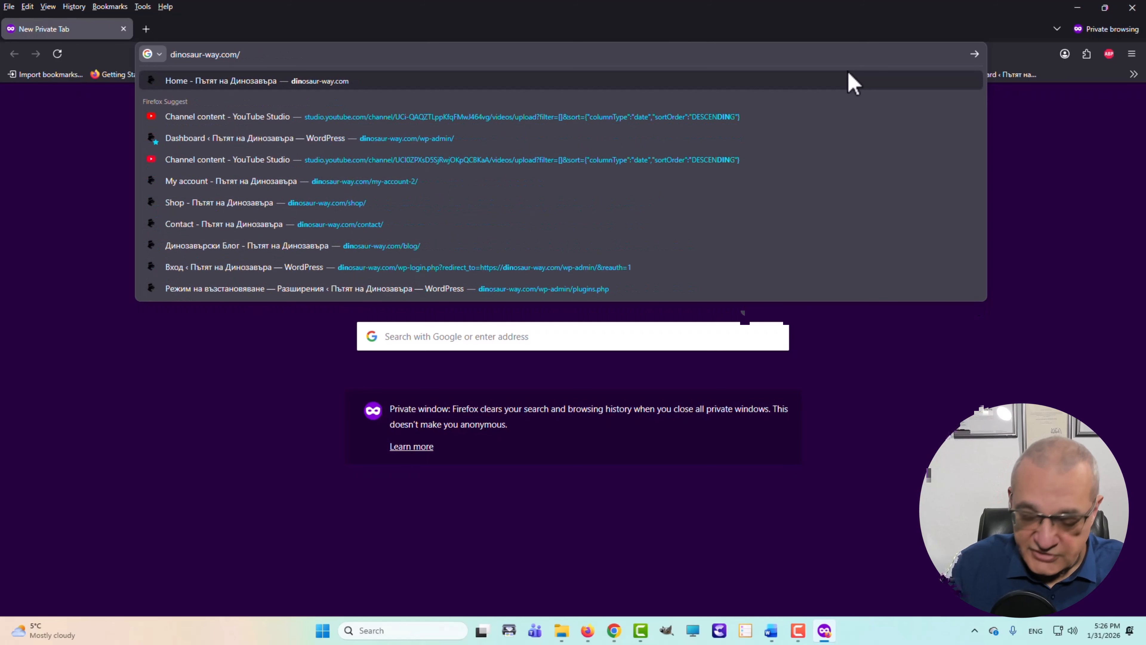
pyautogui.press('Return')
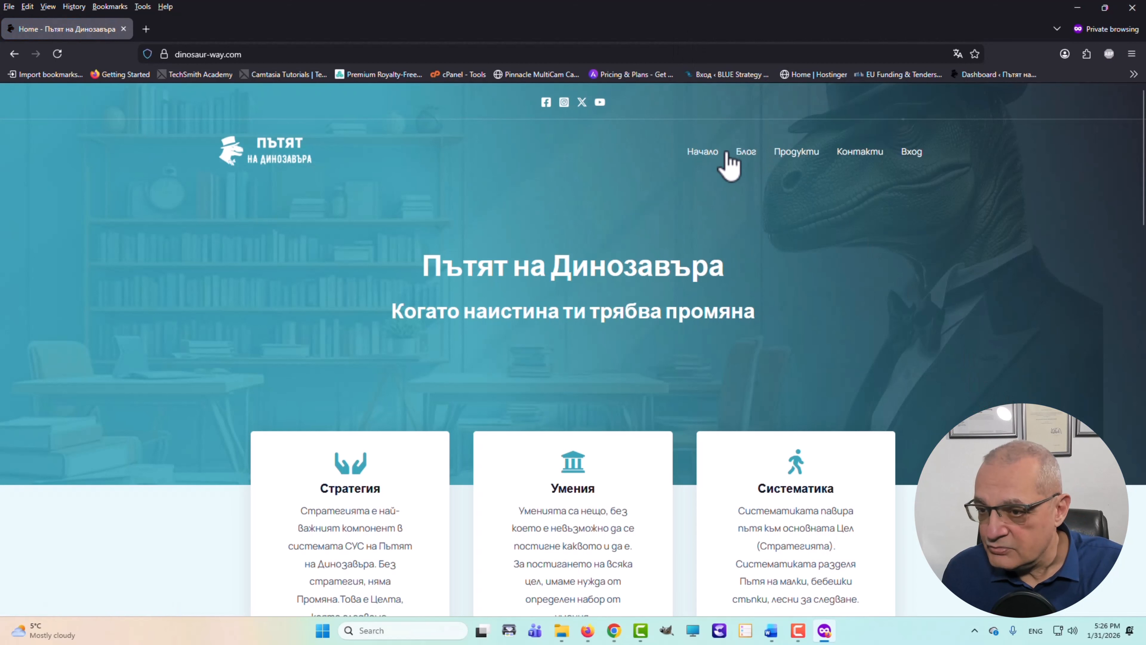
# - From Блог open the post „Какво е Пътят на Динозавъра?“ and follow the popup's „ДА, ИСКАМ!“ offer to the opt-in page
pyautogui.click(744, 156)
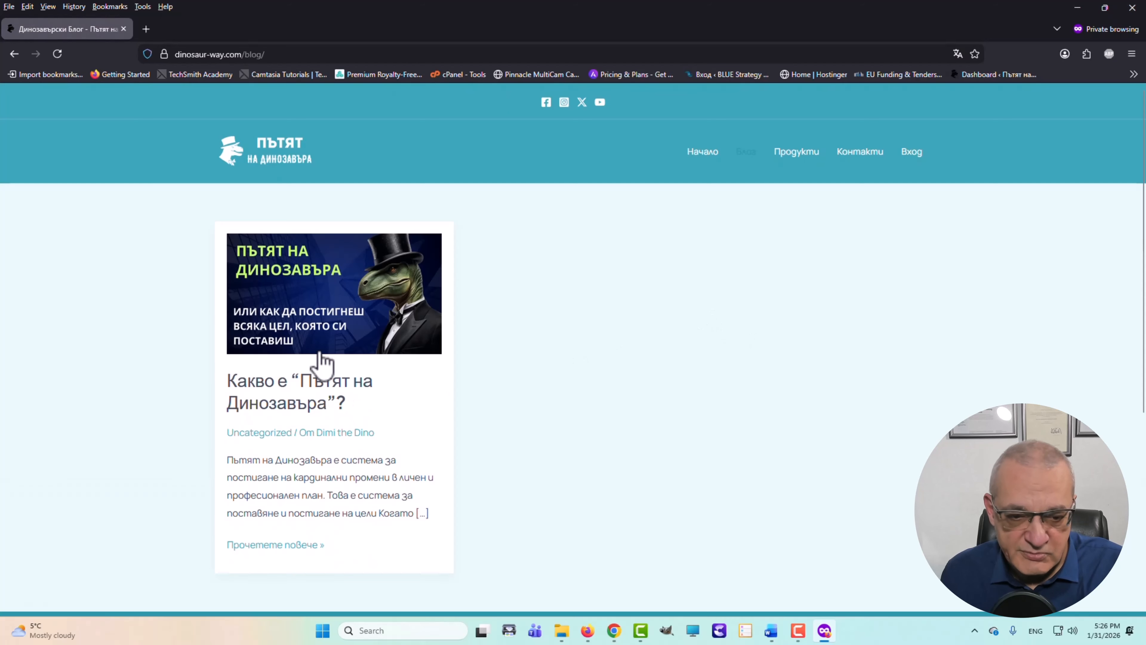
pyautogui.click(310, 311)
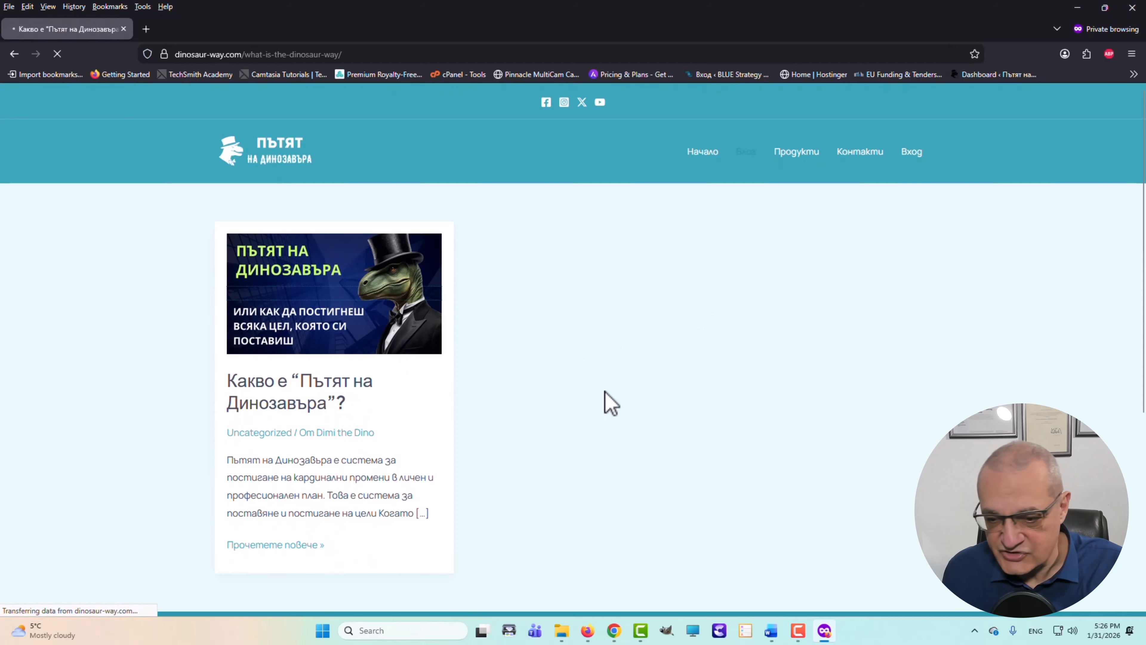
pyautogui.scroll(-4, 647, 385)
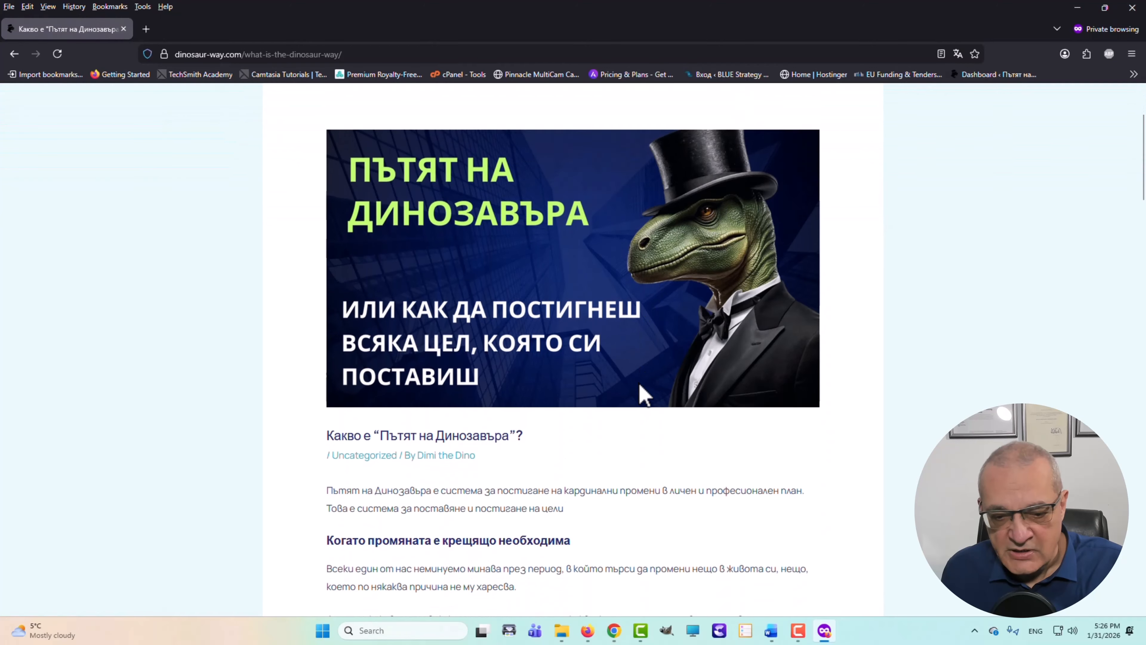
pyautogui.scroll(-3, 632, 393)
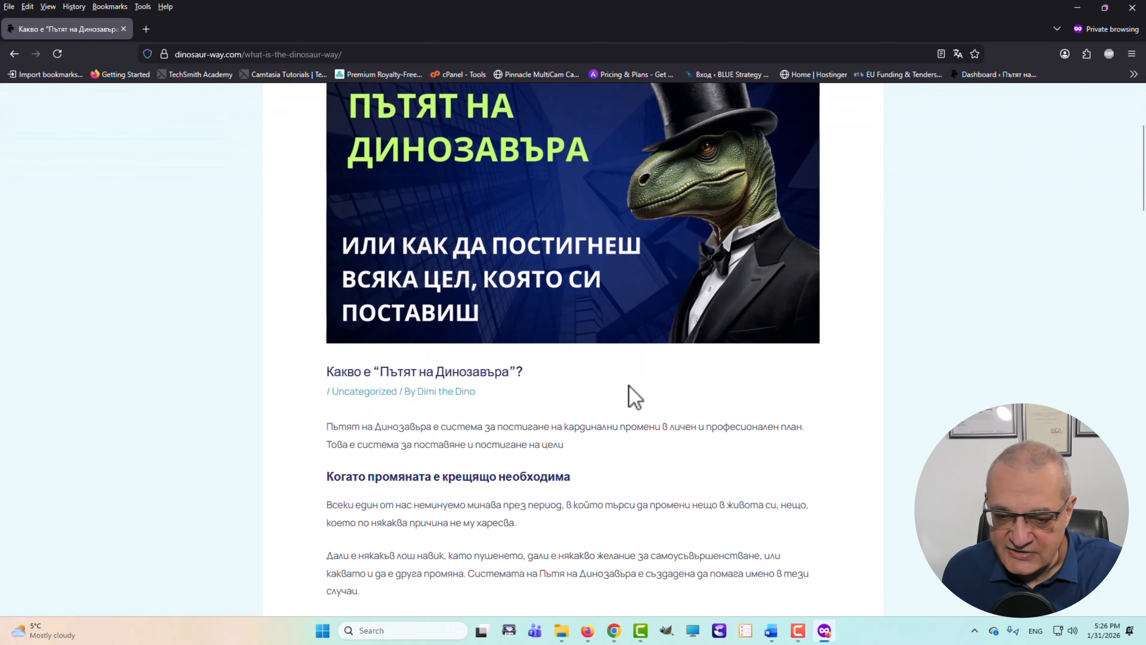
pyautogui.scroll(-1, 649, 390)
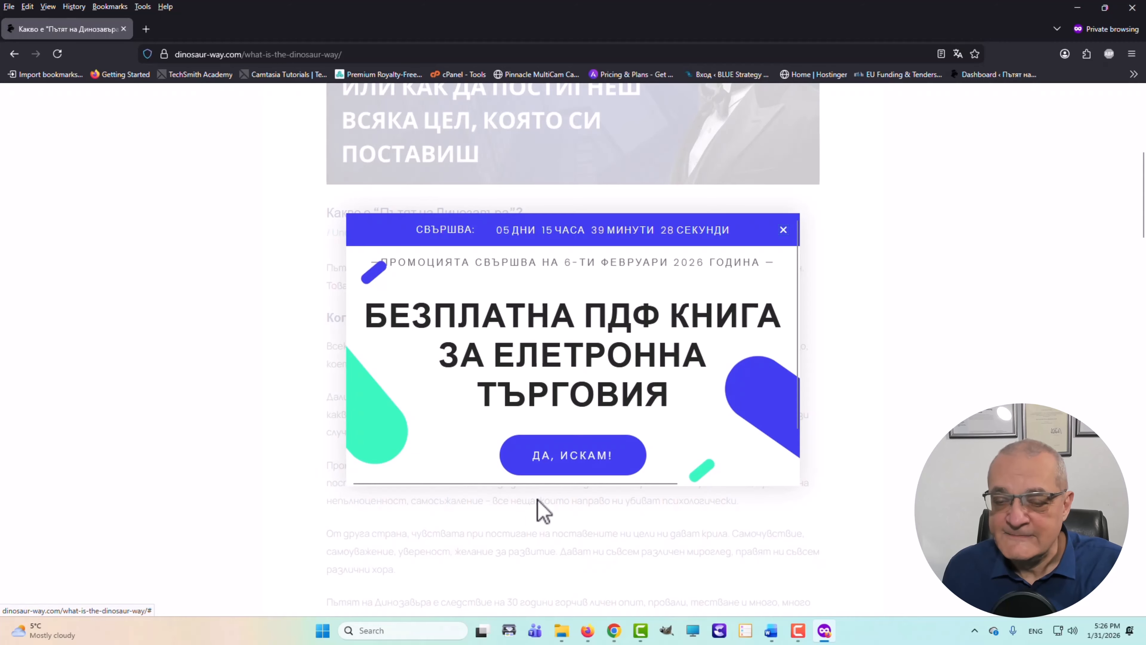
pyautogui.click(577, 458)
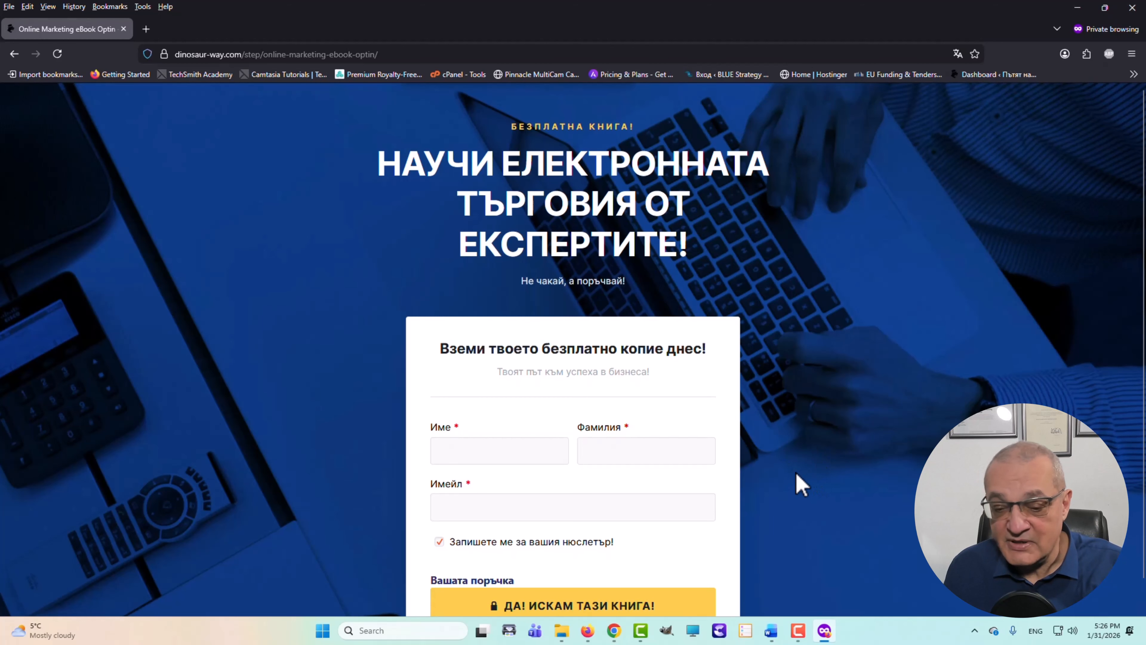
pyautogui.scroll(-1, 786, 454)
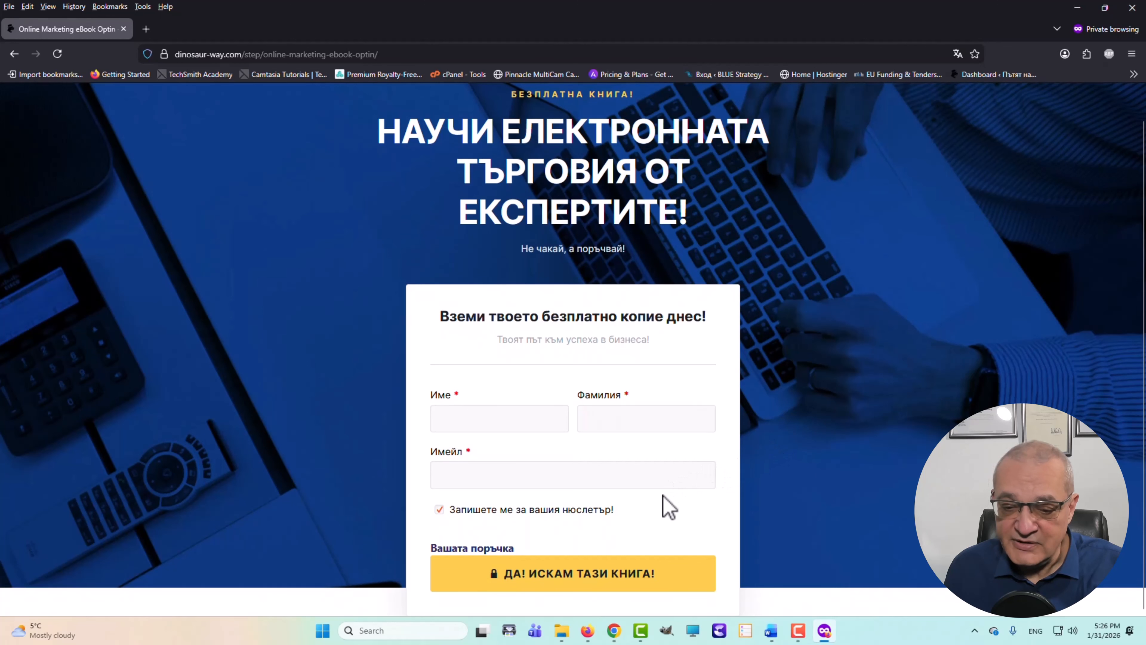